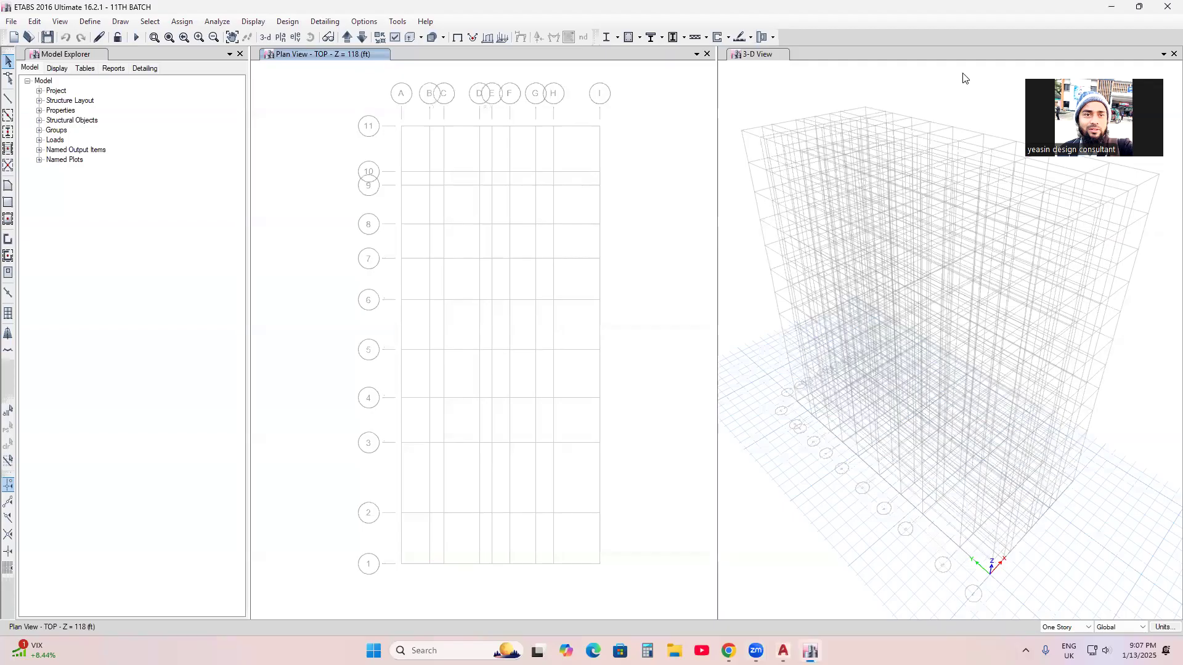
left_click_drag(1125, 71, 967, 101)
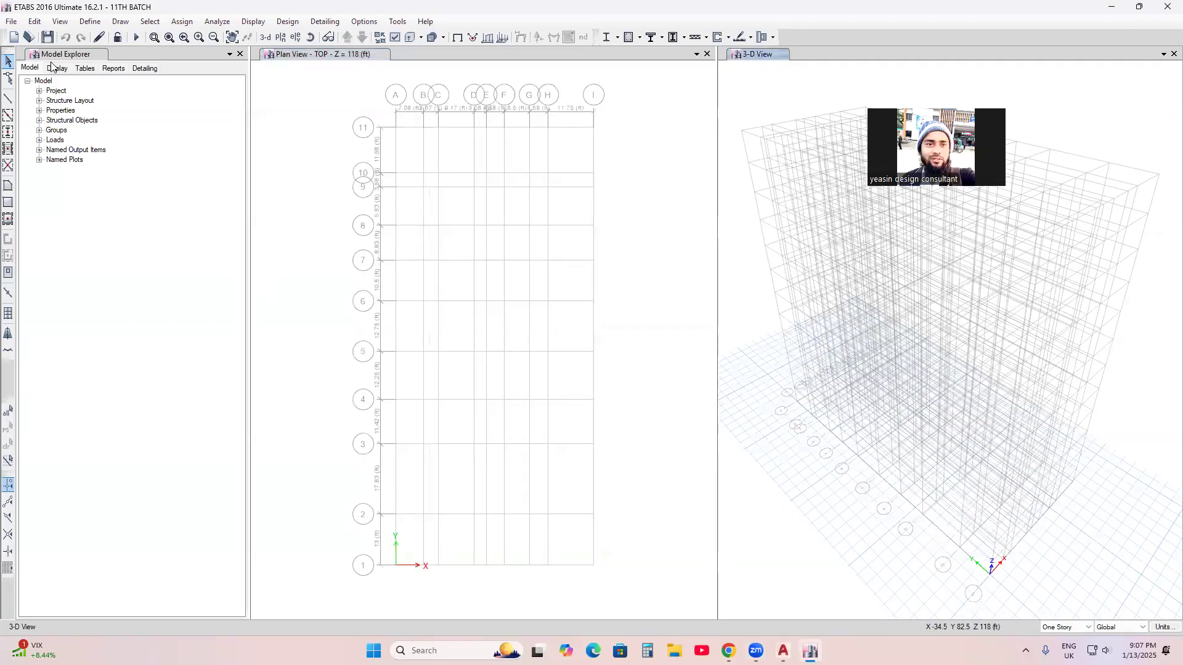
left_click(616, 319)
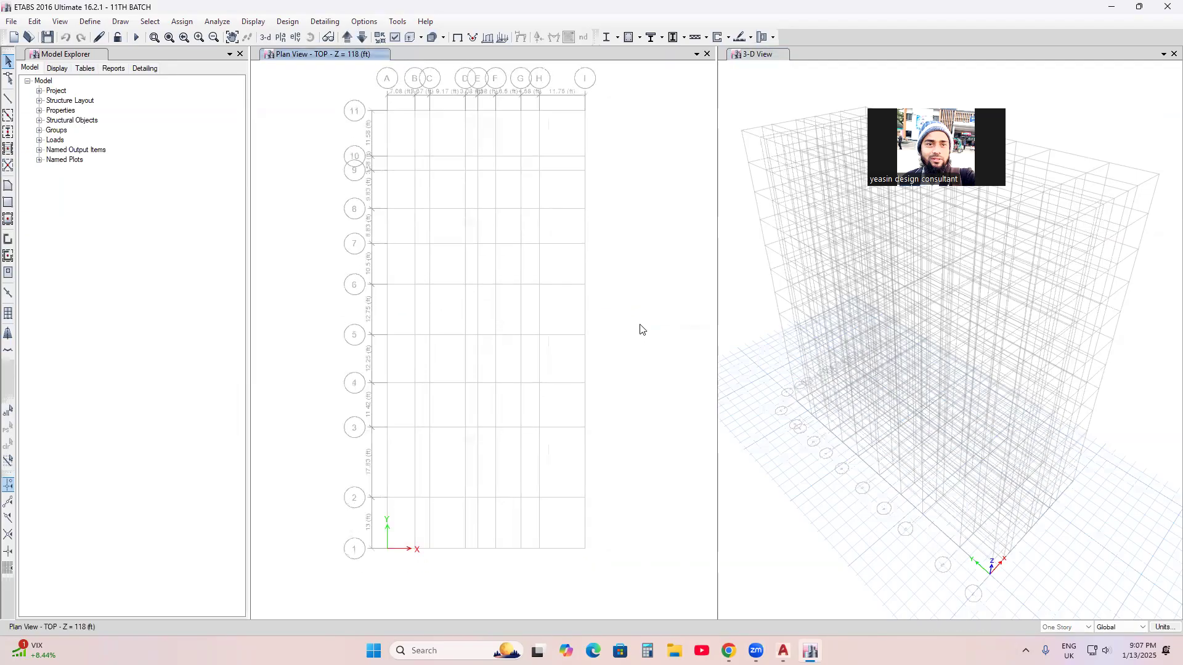
left_click(645, 345)
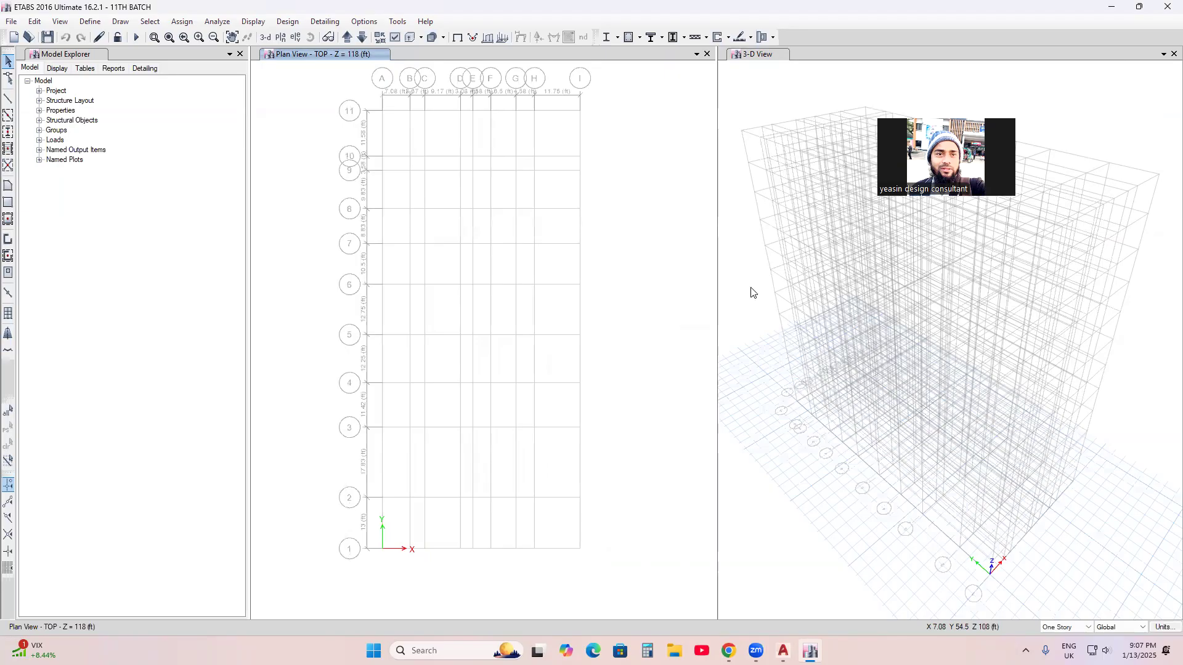
Step: Close the 3-D view and reopen it in a new window beside the plan view
left_click(1165, 56)
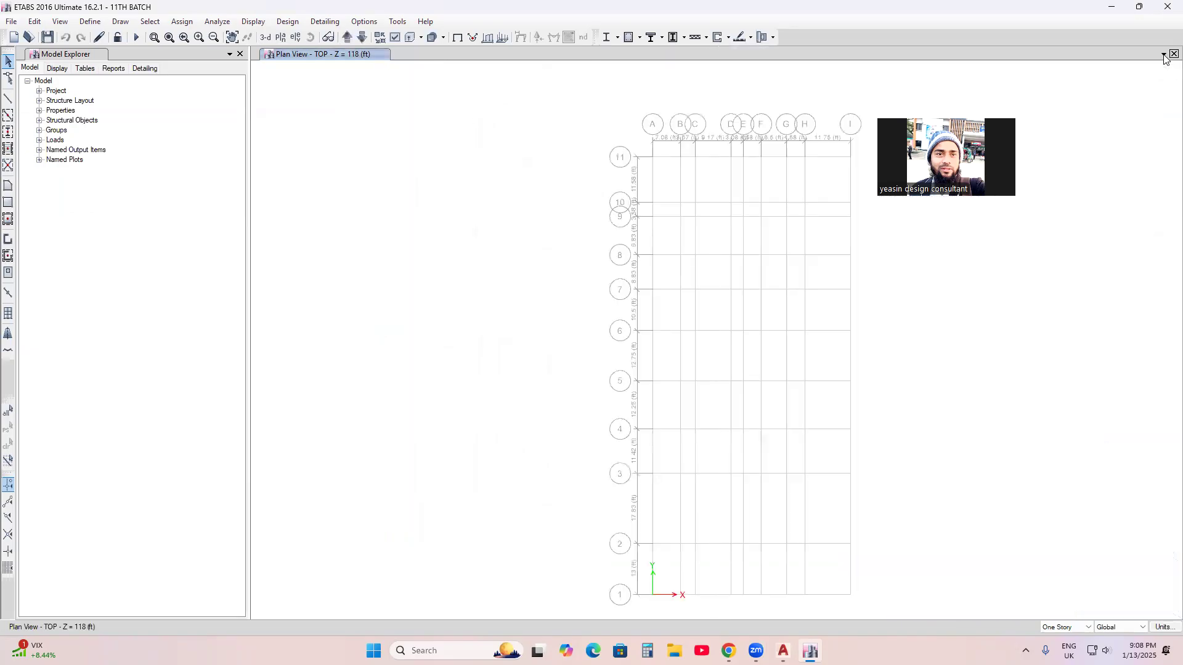
middle_click_drag(927, 317, 802, 290)
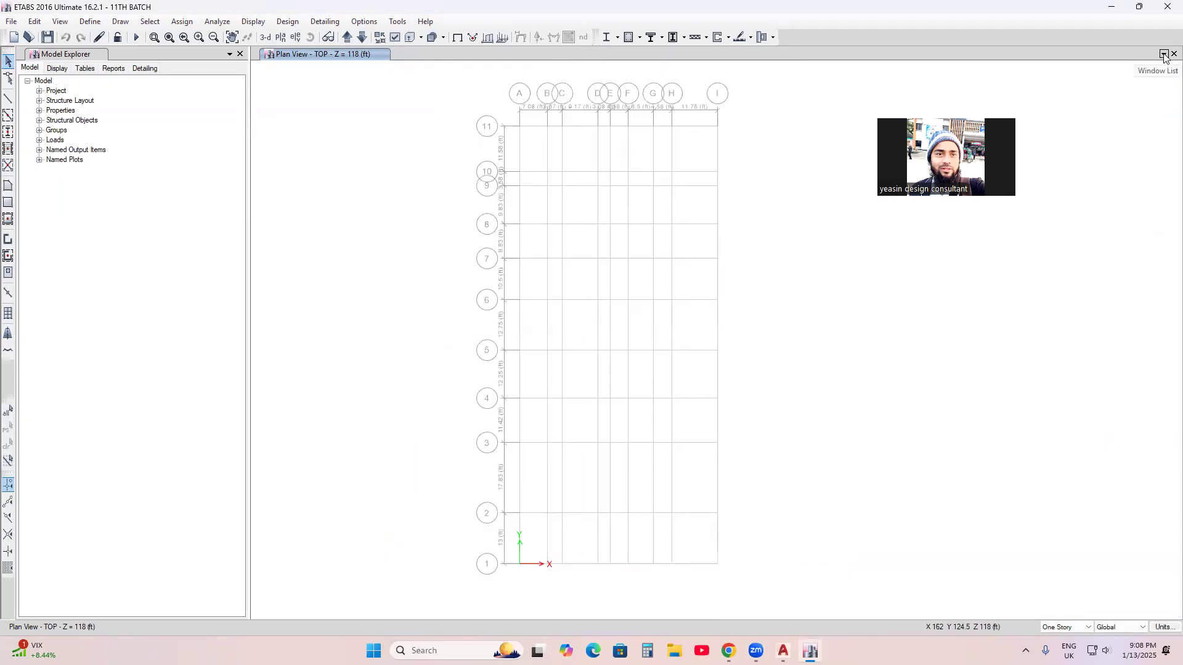
left_click(1164, 54)
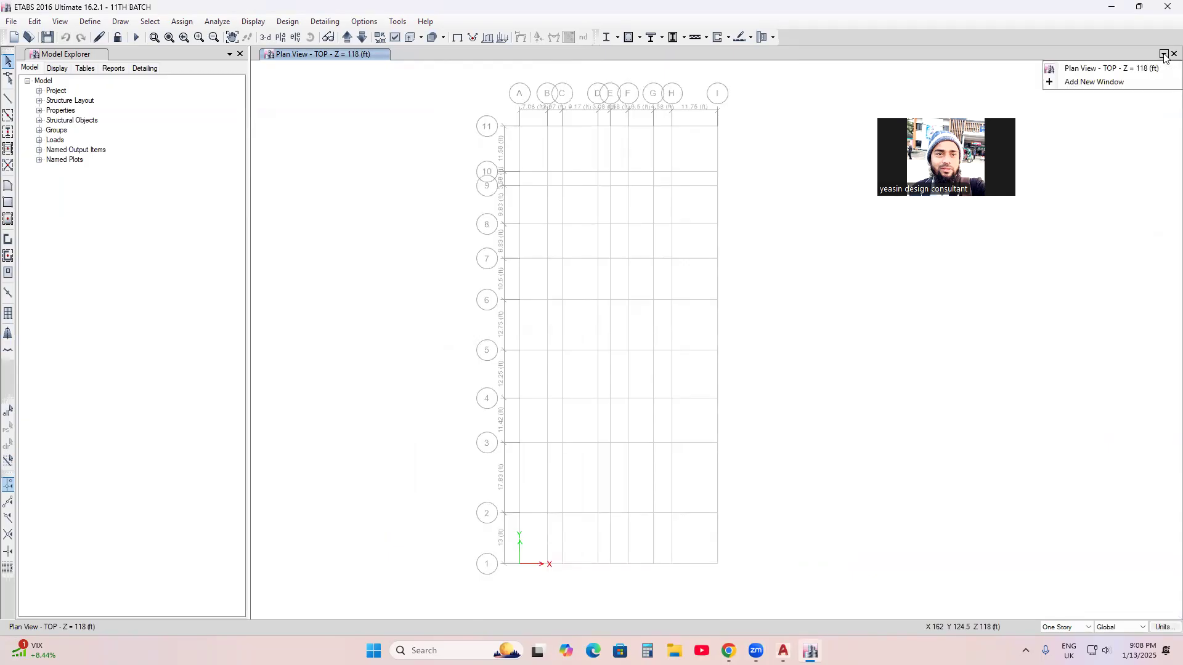
left_click(1097, 83)
Step: Rotate the 3-D view to examine the building's grid and storey layout alongside the plan
mouse_move(873, 400)
middle_mouse_down()
mouse_move(906, 400)
mouse_move(896, 395)
middle_mouse_up()
scroll(586, 303, "down", 3)
scroll(555, 293, "up", 3)
left_click(553, 293)
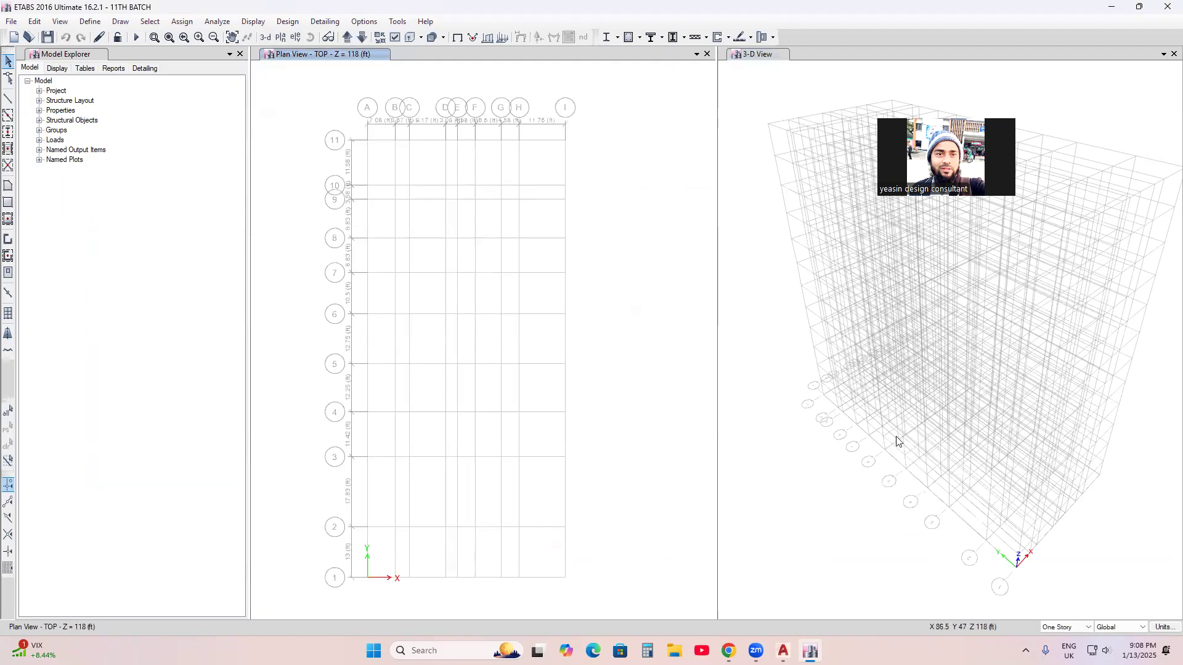
left_click(776, 470)
left_click(310, 37)
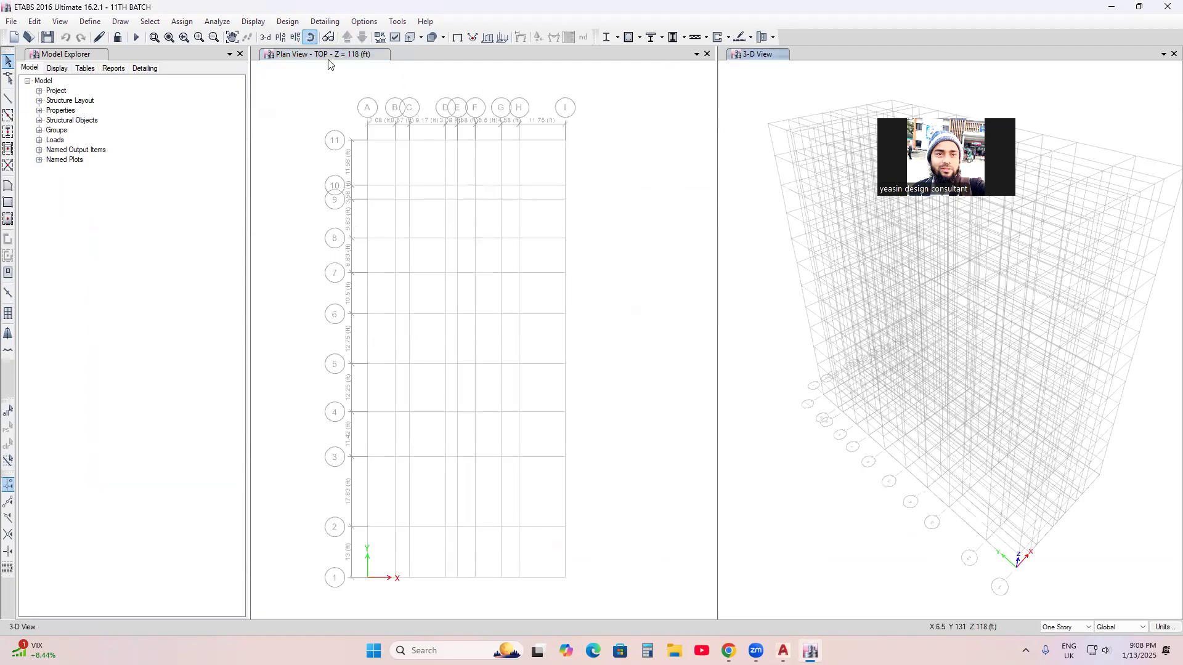
left_click_drag(784, 483, 785, 415)
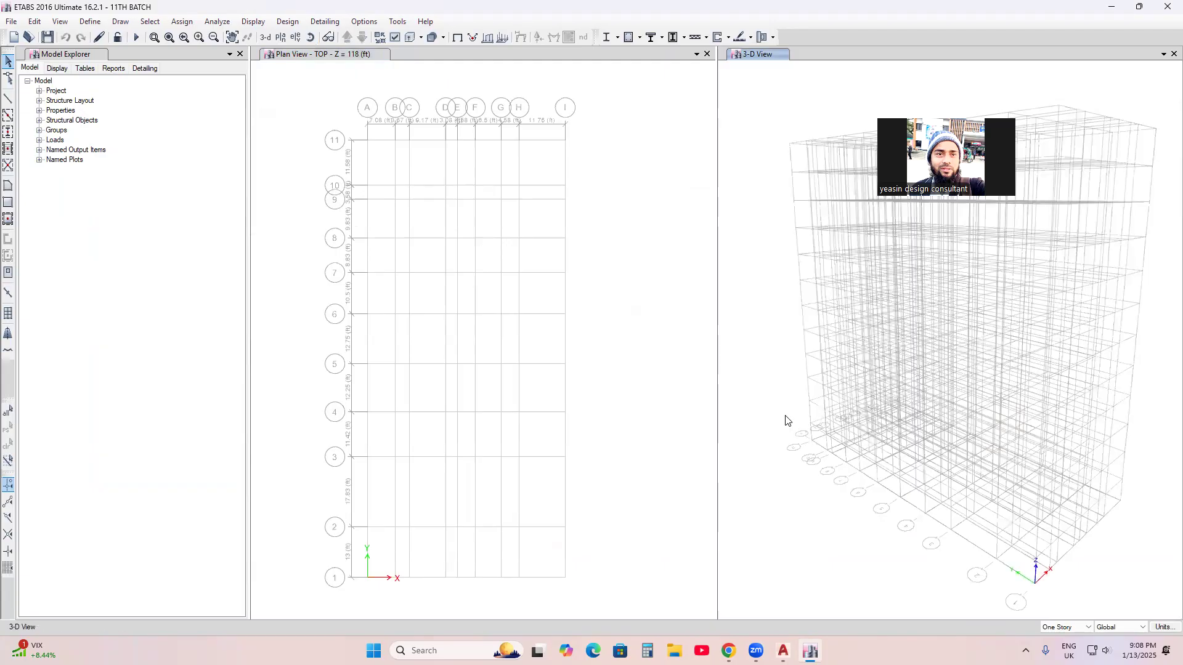
middle_click_drag(795, 429, 768, 409)
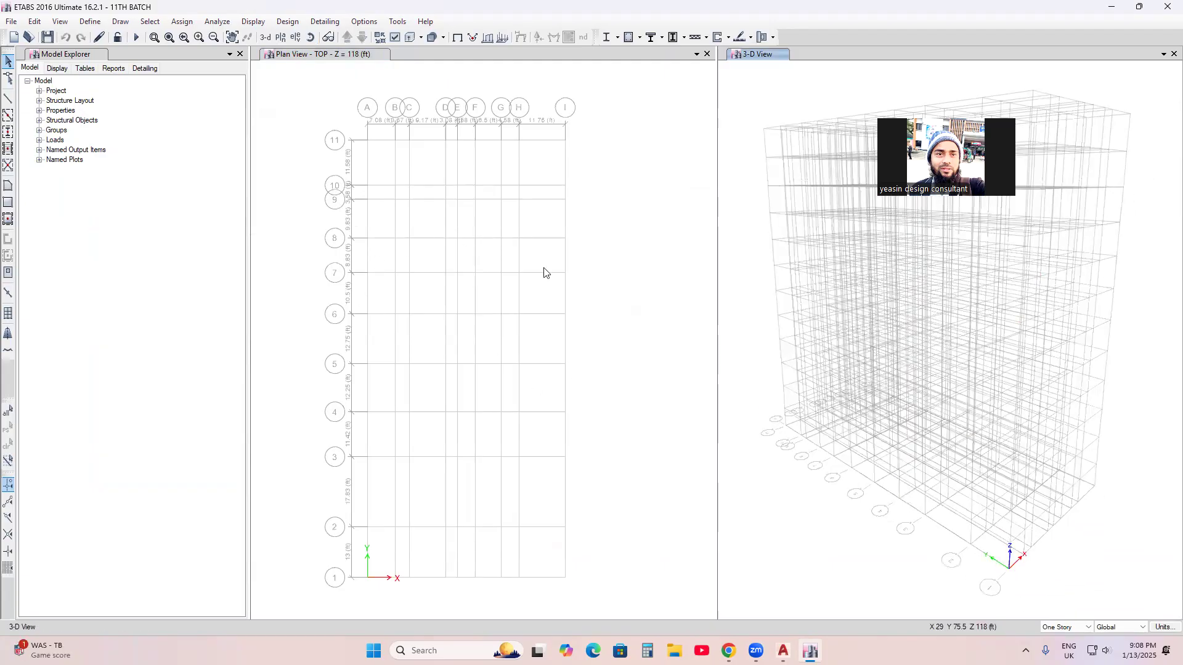
Step: Close the 3-D view and centre the full grid in the remaining plan view
left_click(1174, 55)
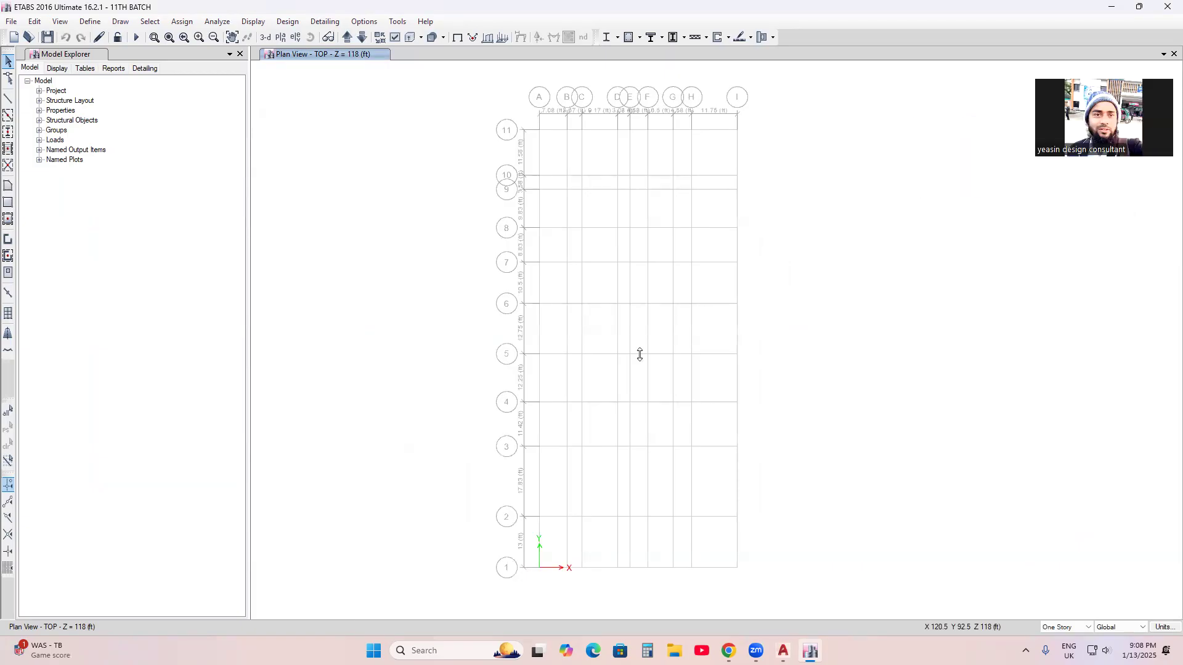
middle_click_drag(640, 354, 655, 340)
middle_click_drag(602, 509, 583, 481)
scroll(582, 479, "up", 3)
scroll(619, 468, "down", 3)
middle_click_drag(722, 294, 683, 339)
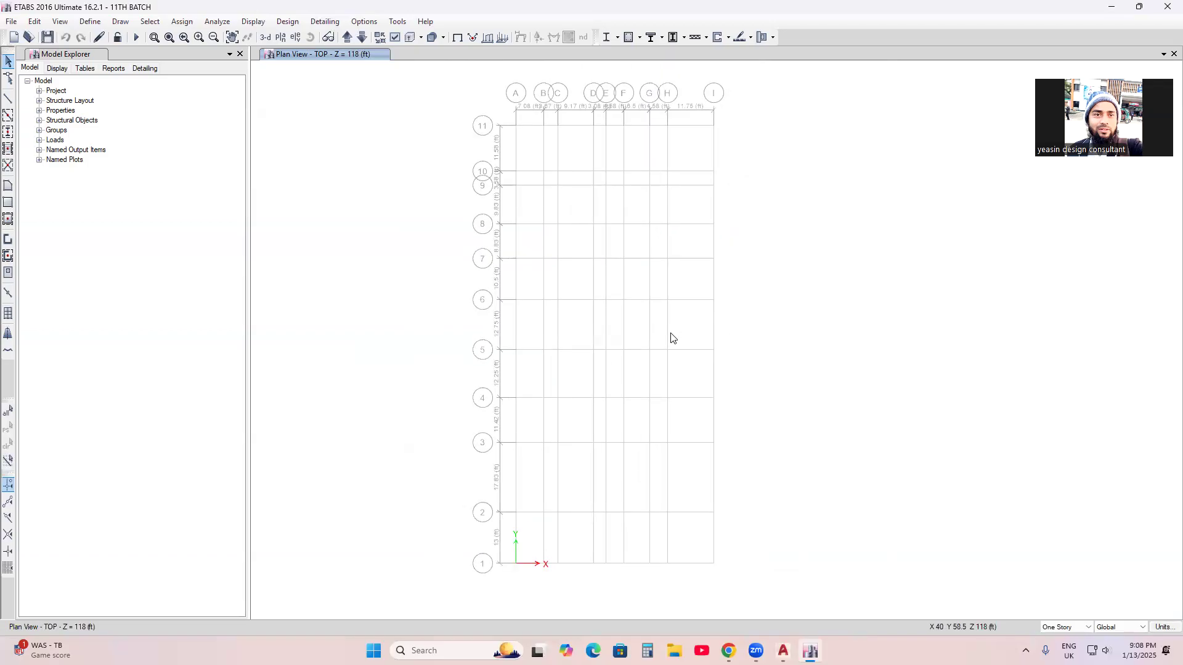
middle_click_drag(642, 344, 647, 337)
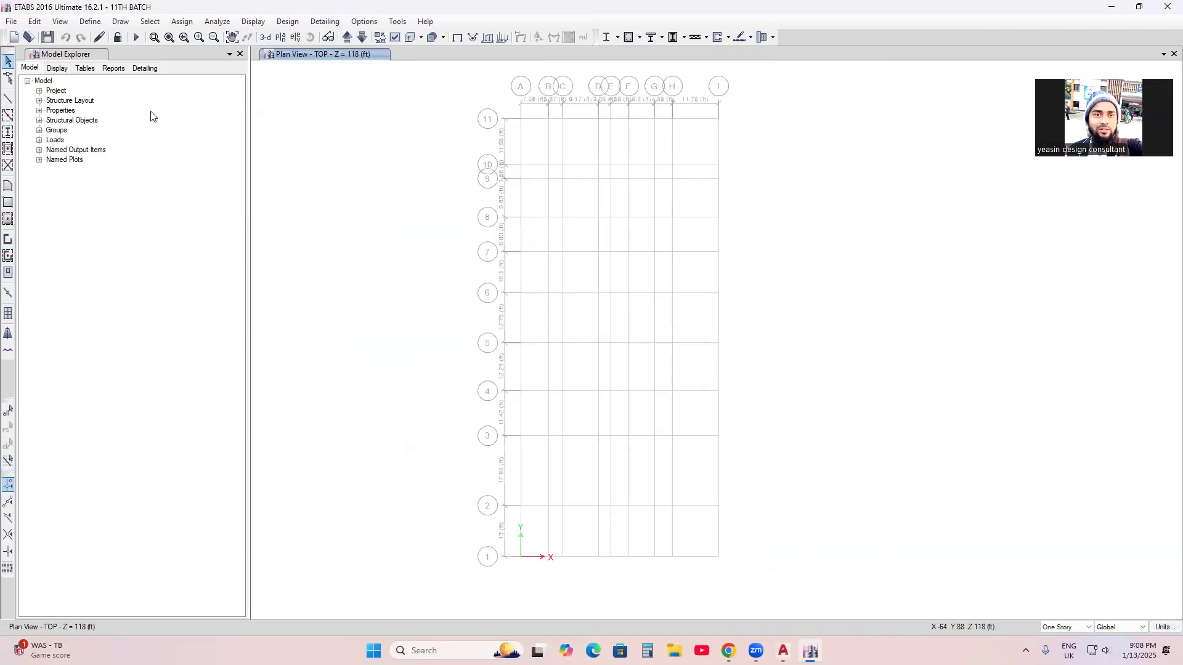
Step: Open the property data of the STONE=3000Psi material from the list of defined materials
left_click(90, 23)
left_click(96, 25)
left_click(95, 25)
left_click(91, 23)
left_click(90, 23)
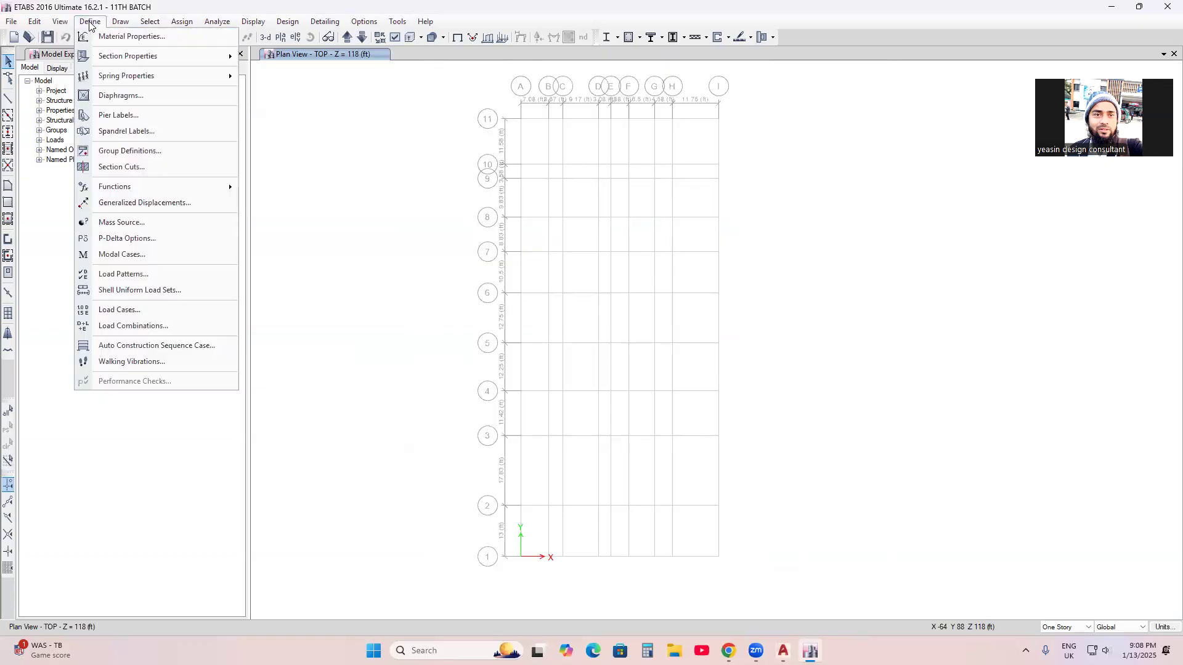
left_click(164, 39)
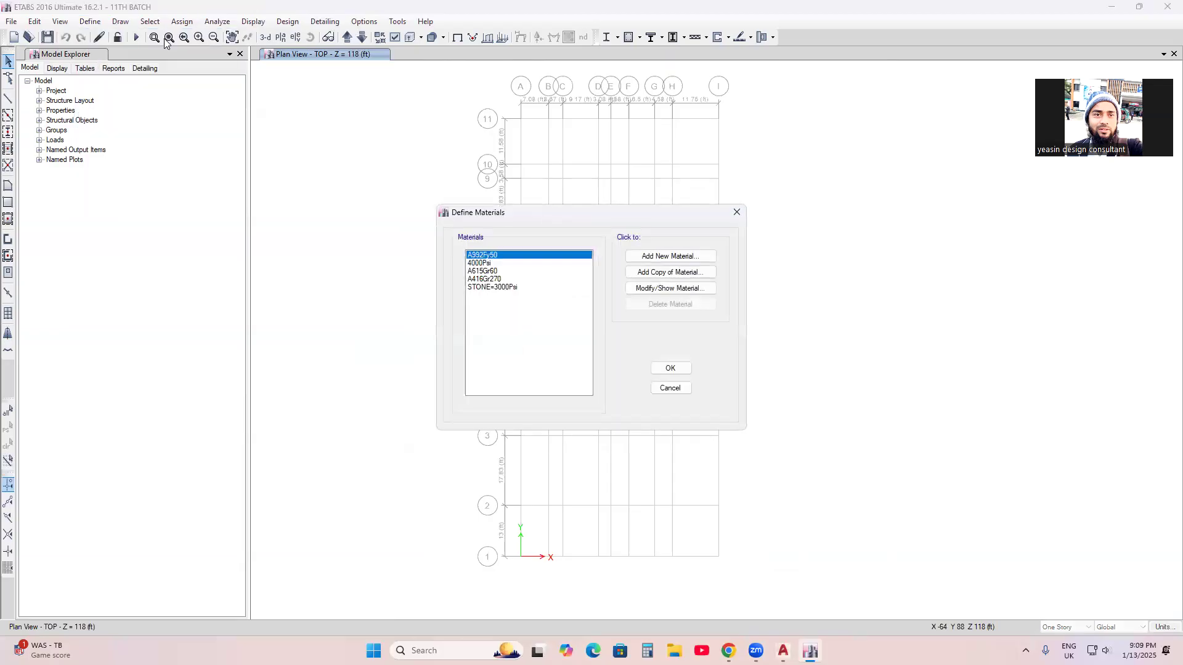
left_click(498, 289)
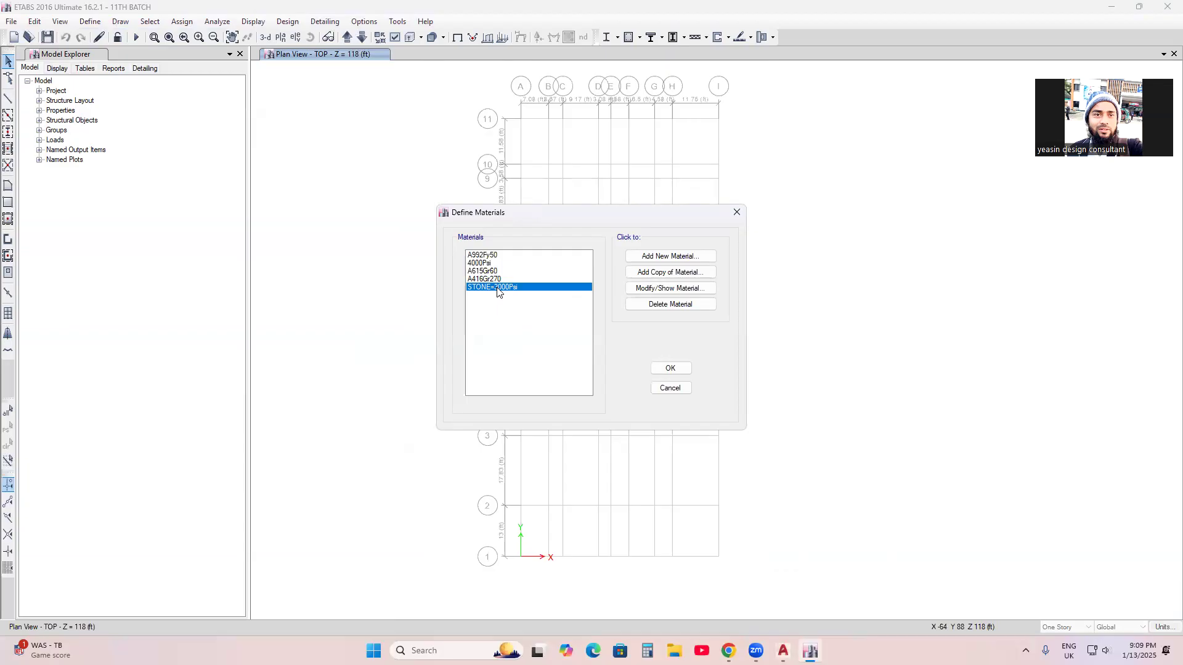
left_click(675, 290)
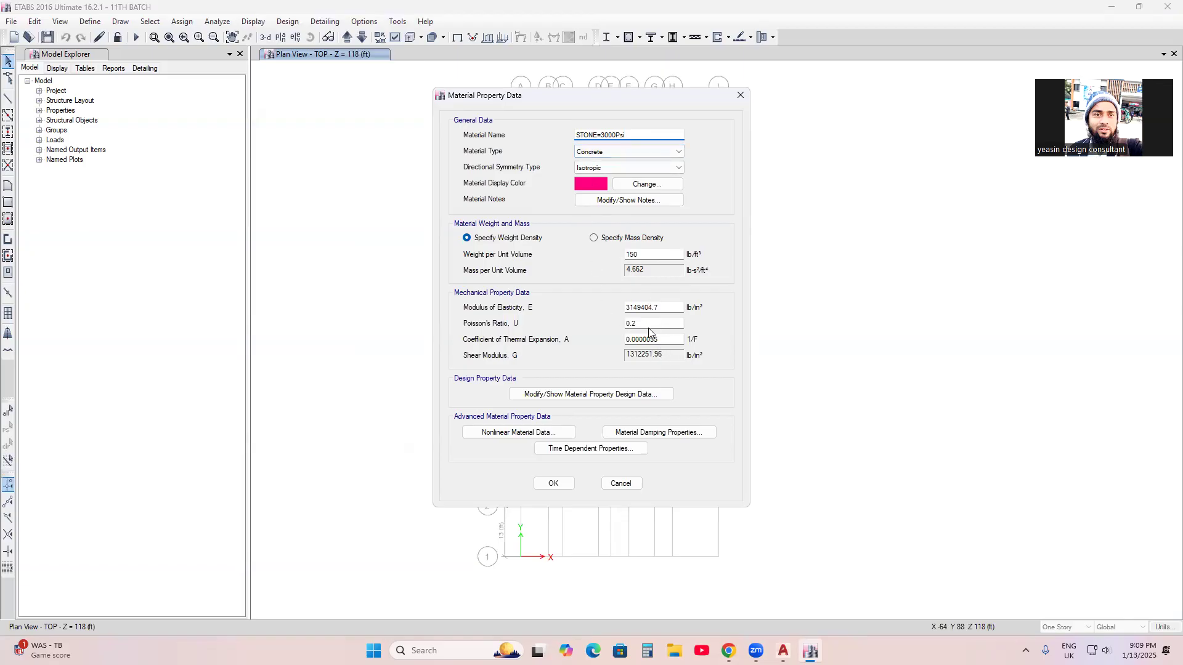
Step: Review the concrete material's display color, weight per unit volume and modulus of elasticity
left_click(591, 183)
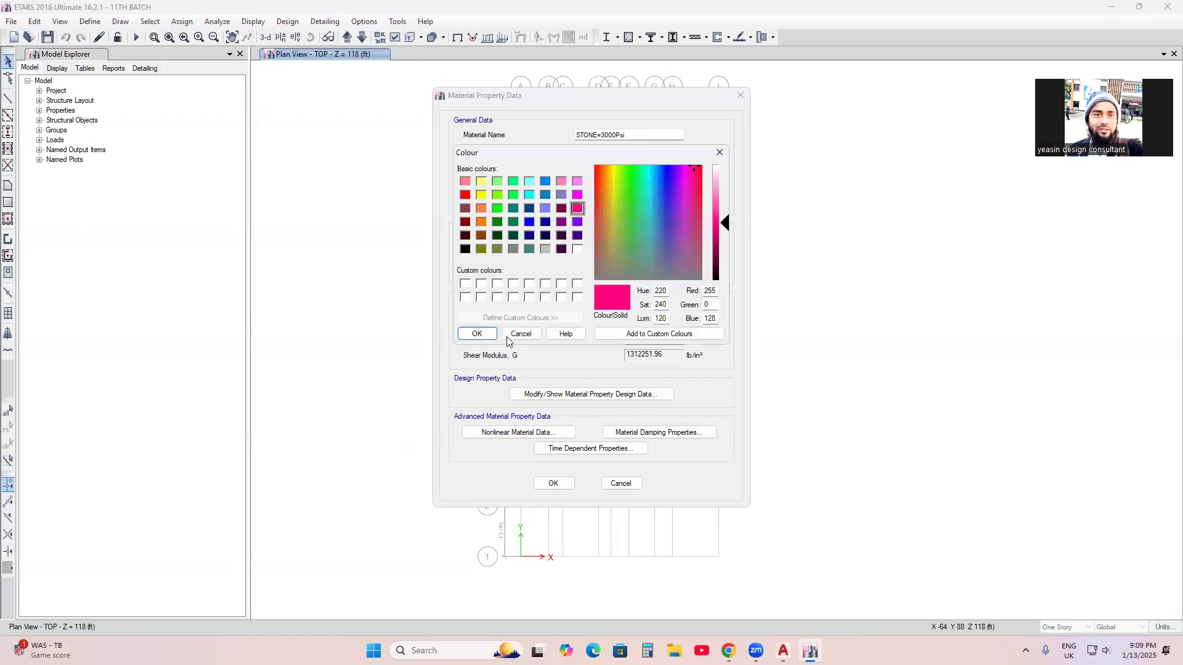
left_click(471, 333)
left_click(590, 183)
left_click(475, 334)
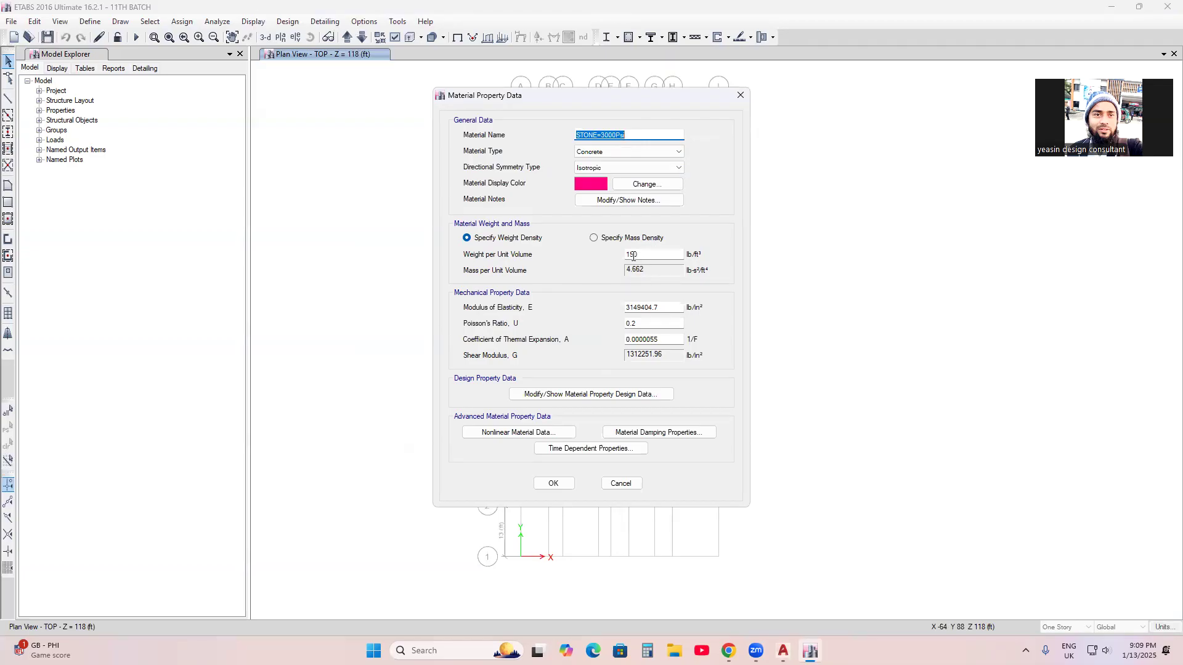
left_click_drag(646, 256, 625, 256)
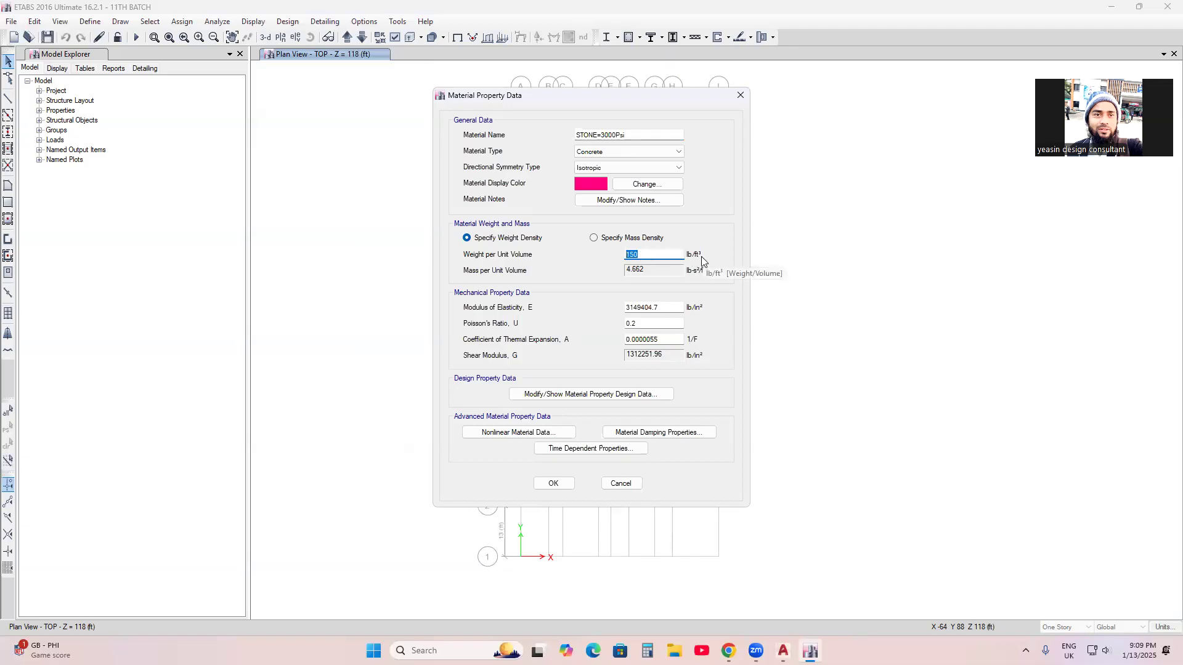
left_click(652, 255)
left_click(665, 307)
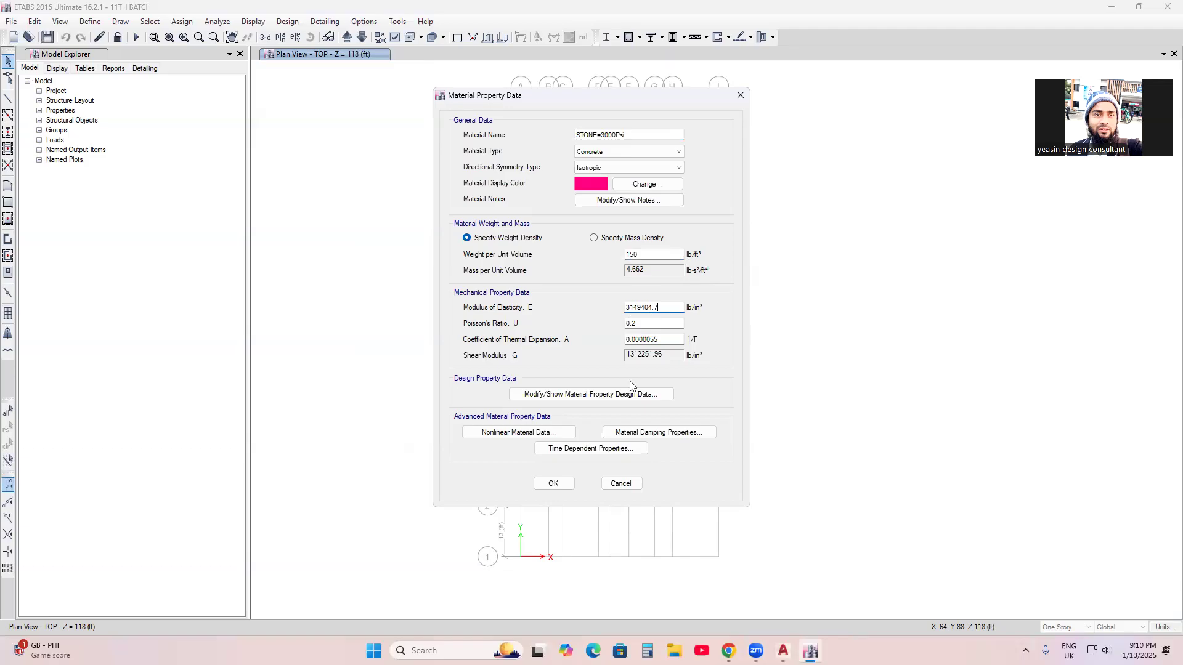
Step: Switch to Calculator and compute the square root of 3000 for the modulus of elasticity check
left_click(647, 651)
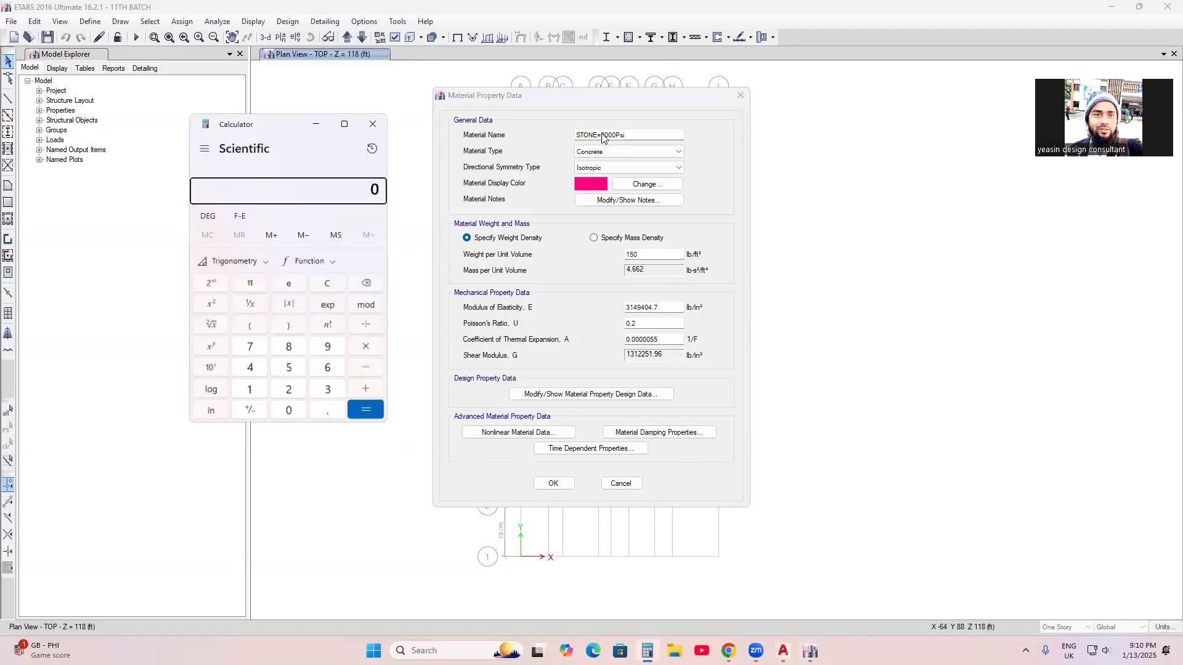
left_click(265, 393)
left_click(228, 409)
left_click(228, 409)
left_click(228, 409)
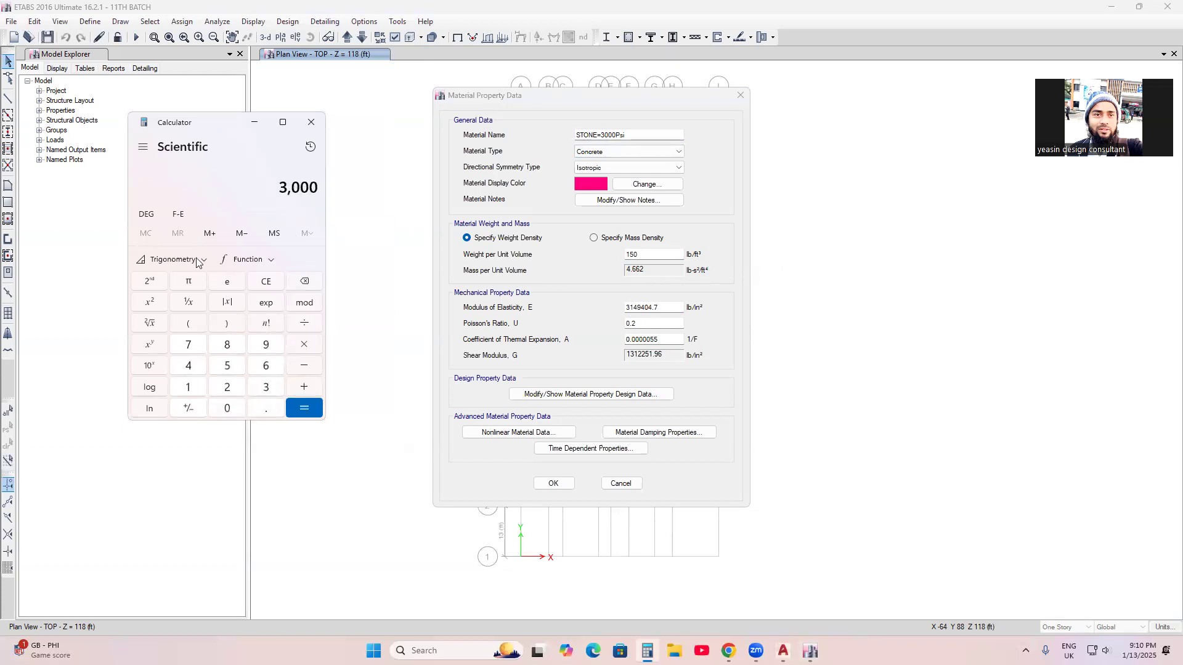
left_click(151, 324)
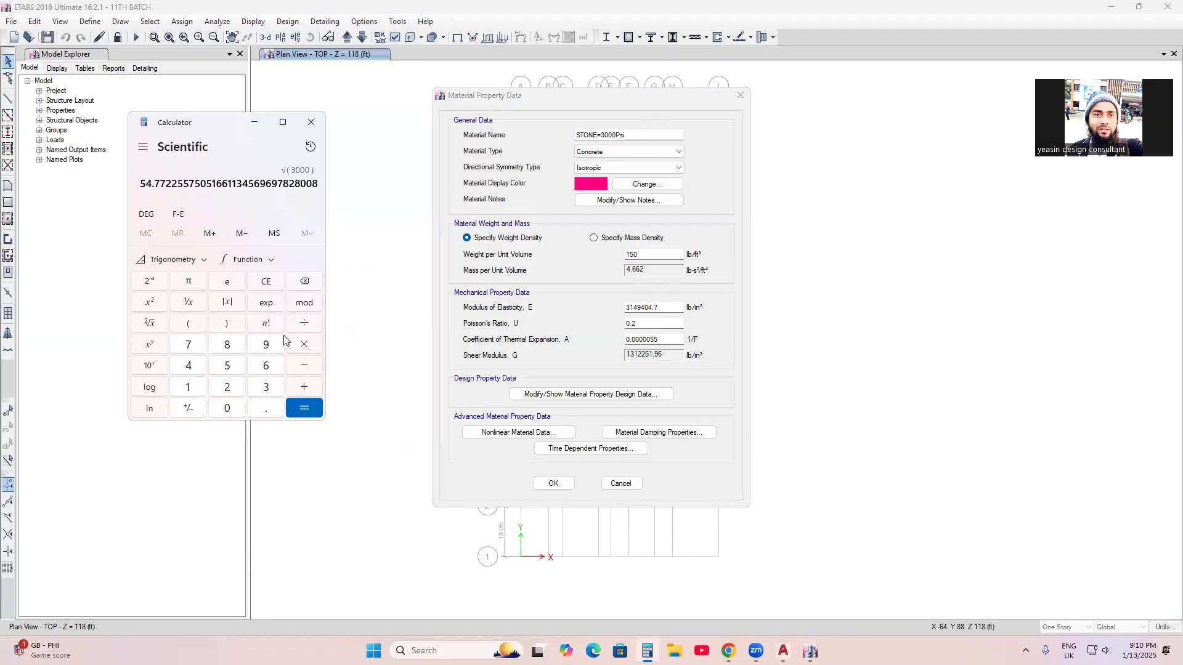
Step: Multiply the square root by 57500 to check the modulus of elasticity, and close Calculator
left_click(309, 349)
left_click(227, 367)
type("7")
left_click(227, 366)
left_click(227, 408)
left_click(227, 408)
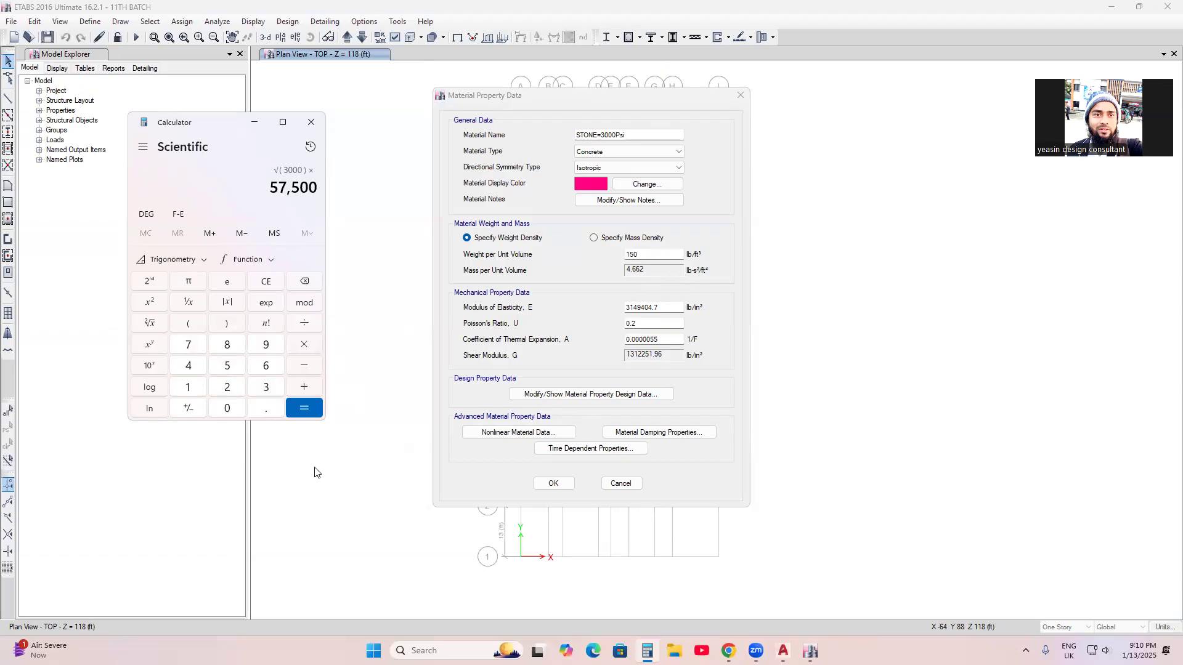
left_click(304, 408)
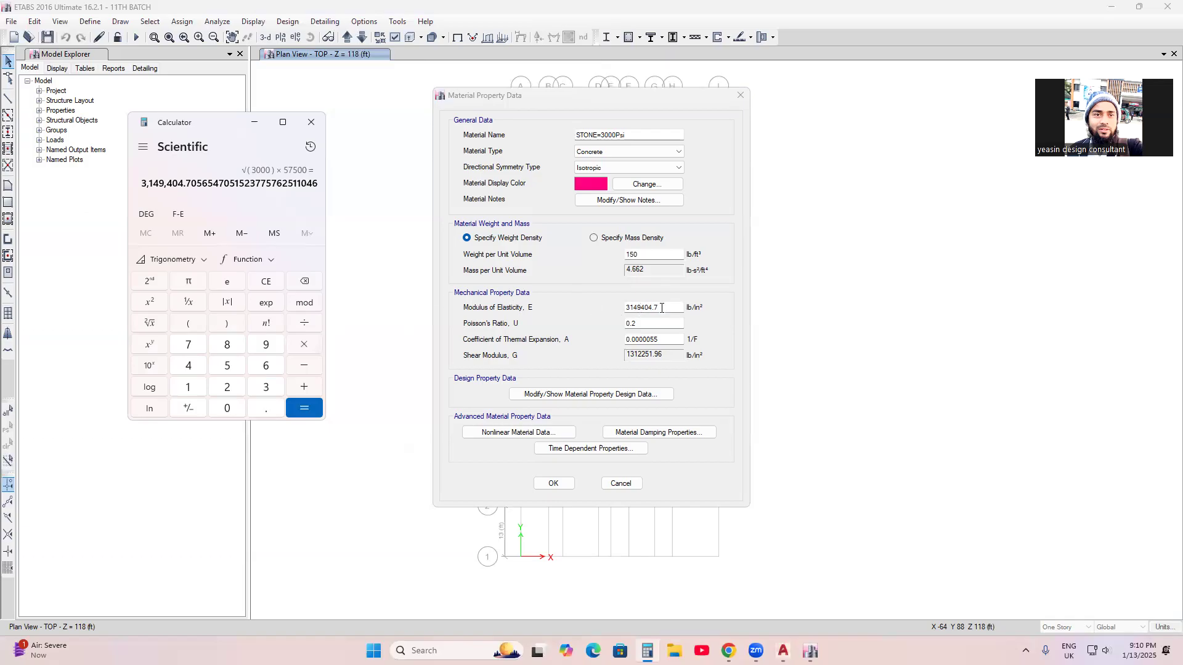
left_click(303, 408)
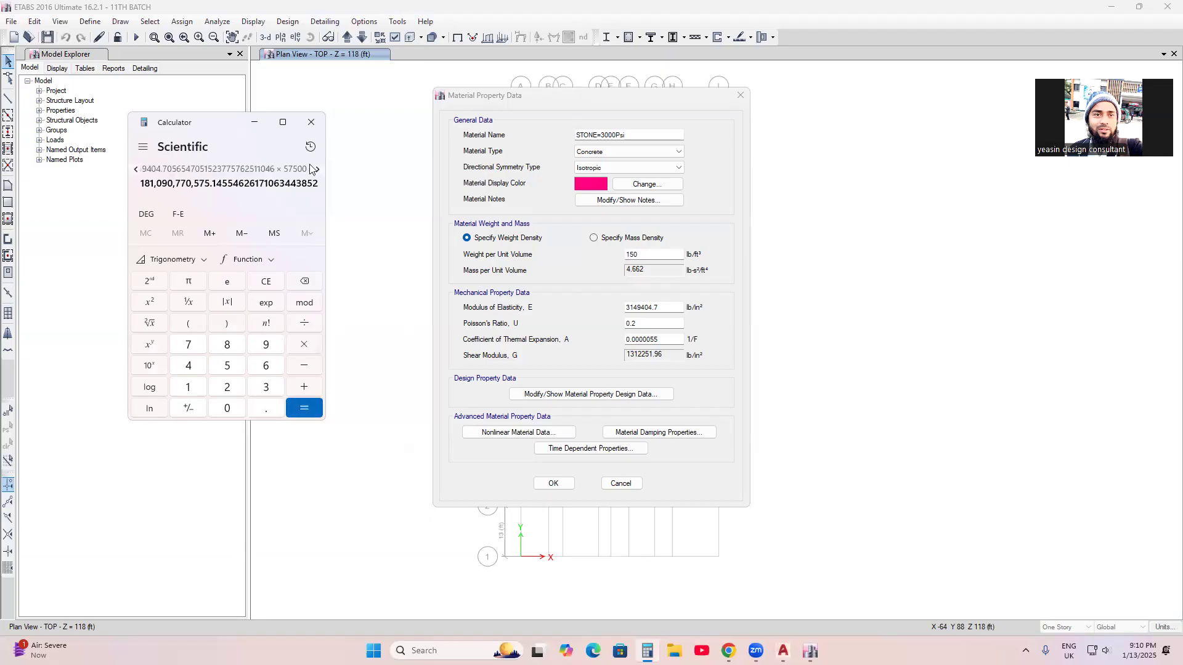
left_click(311, 122)
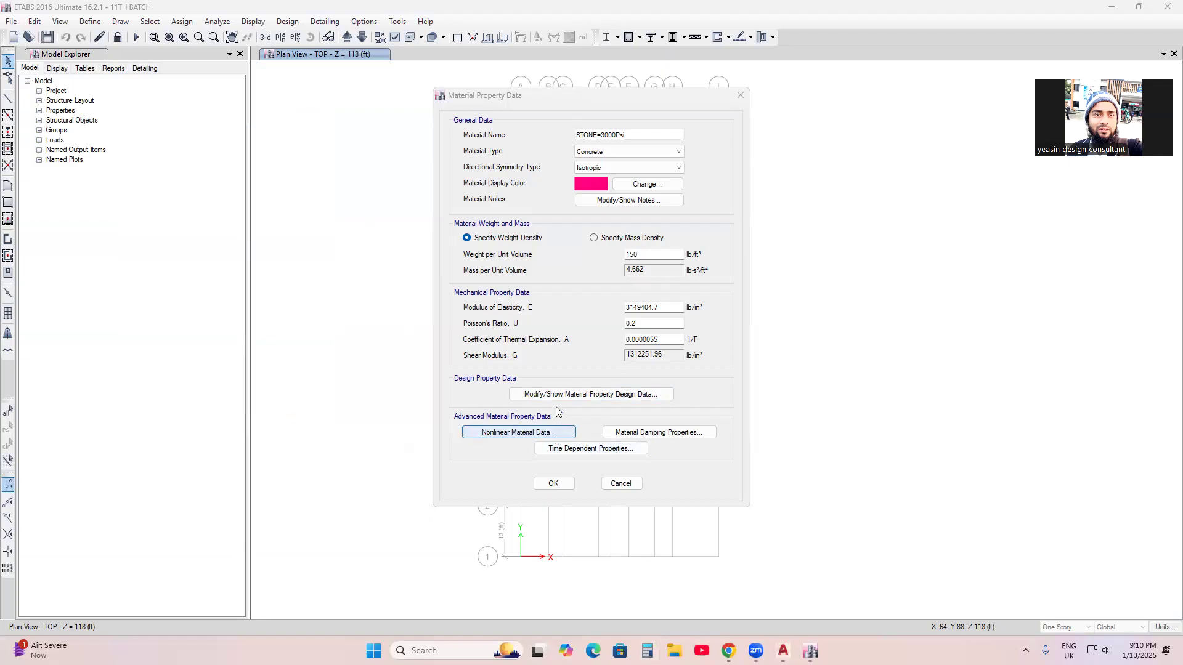
Step: Review the concrete compressive strength in the STONE=3000Psi design data, and accept both material dialogs
left_click(603, 395)
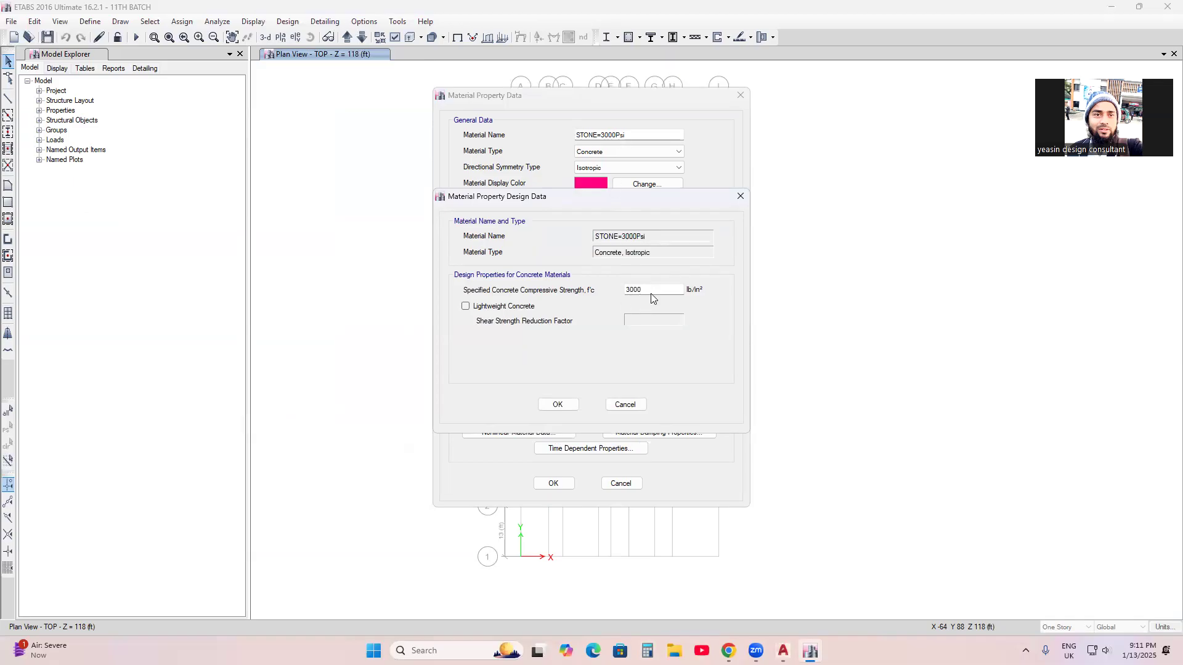
left_click(558, 404)
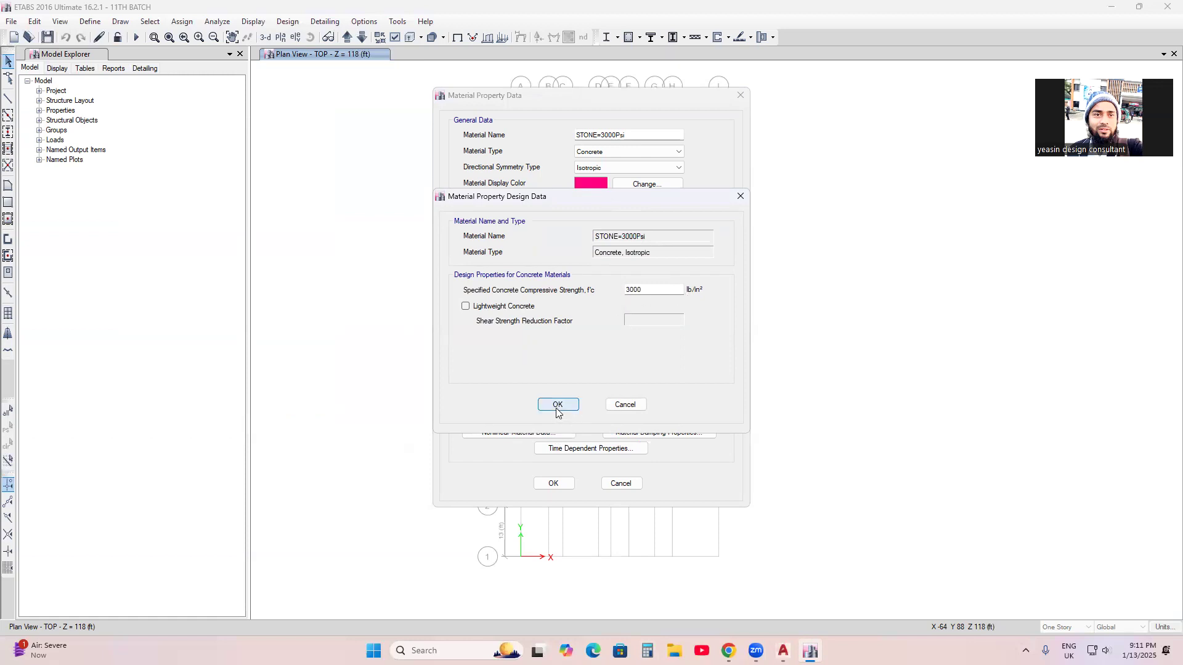
left_click(554, 483)
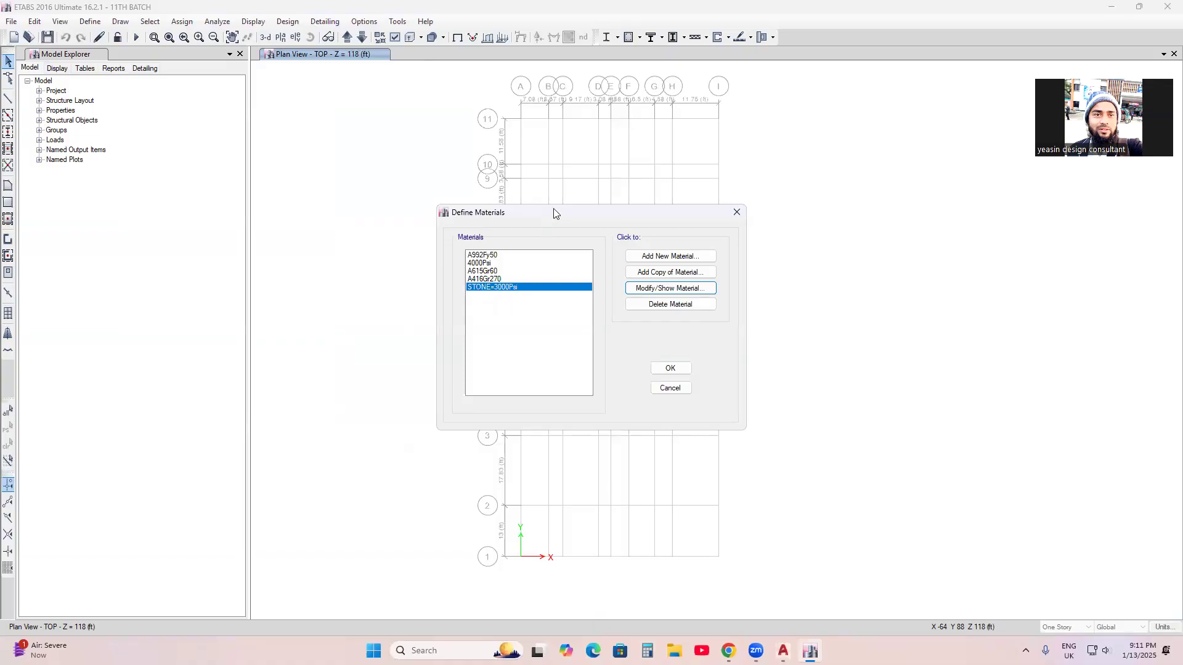
Step: Place Calculator beside the Define Materials dialog and compute 20 × 145 to convert the concrete strength to psi
left_click_drag(553, 208, 316, 158)
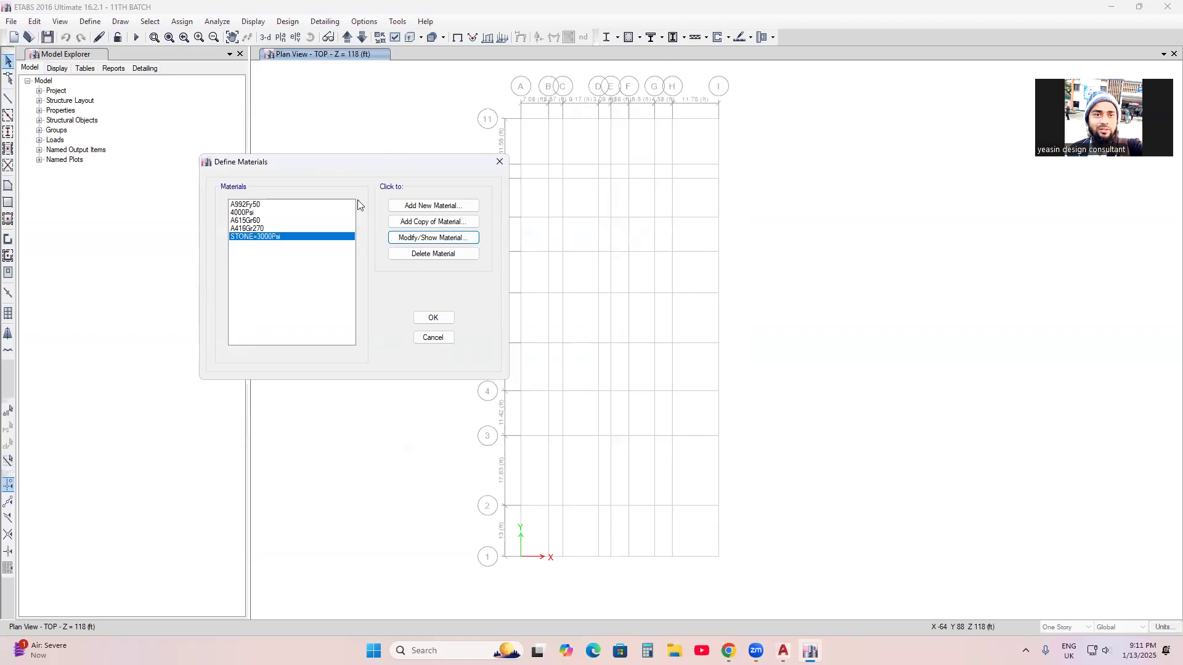
left_click_drag(390, 155, 393, 164)
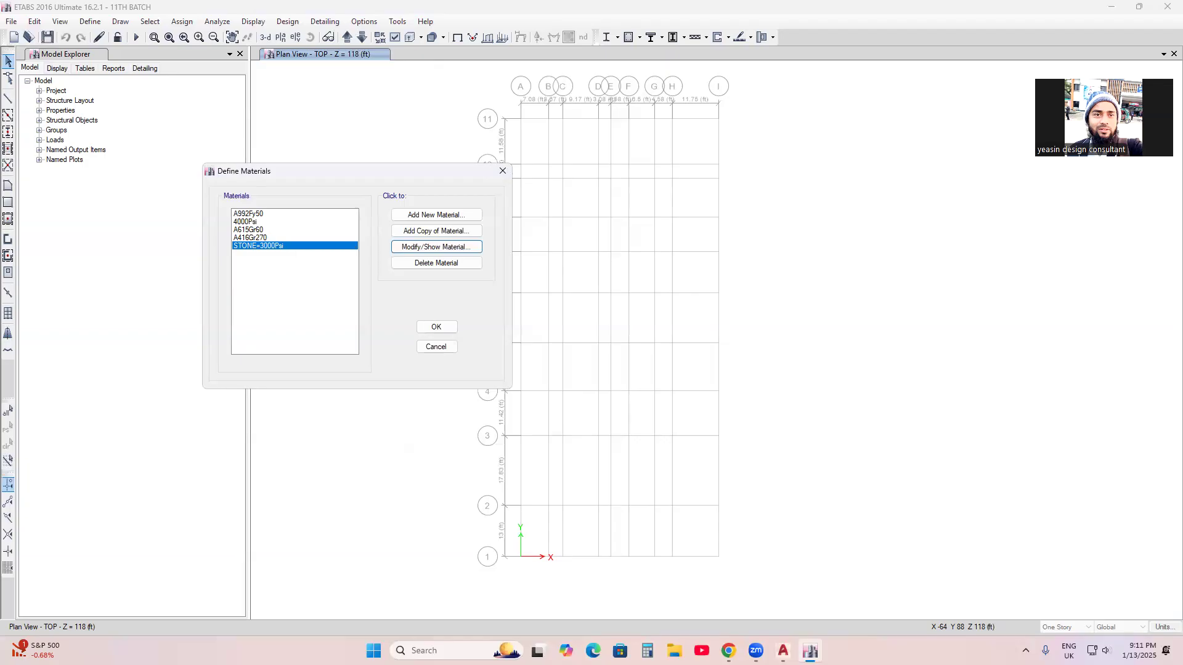
key("XF86Calculator")
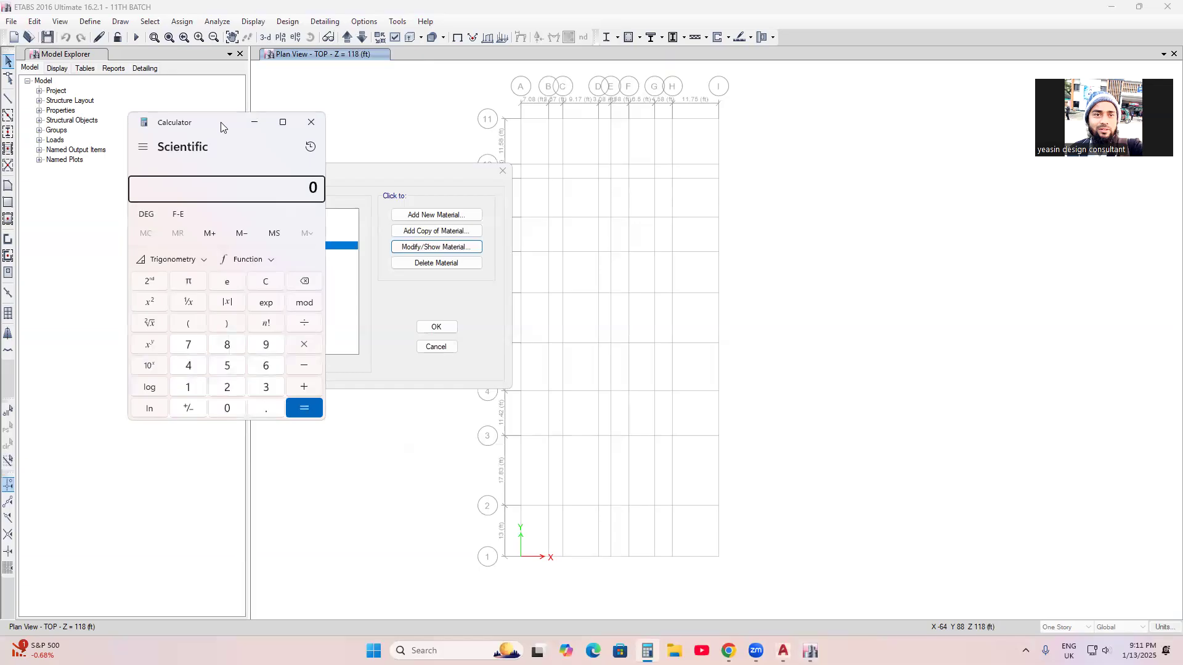
left_click_drag(220, 122, 723, 142)
left_click(730, 406)
left_click(730, 427)
left_click(807, 364)
left_click(692, 407)
left_click(691, 386)
left_click(730, 385)
left_click(795, 427)
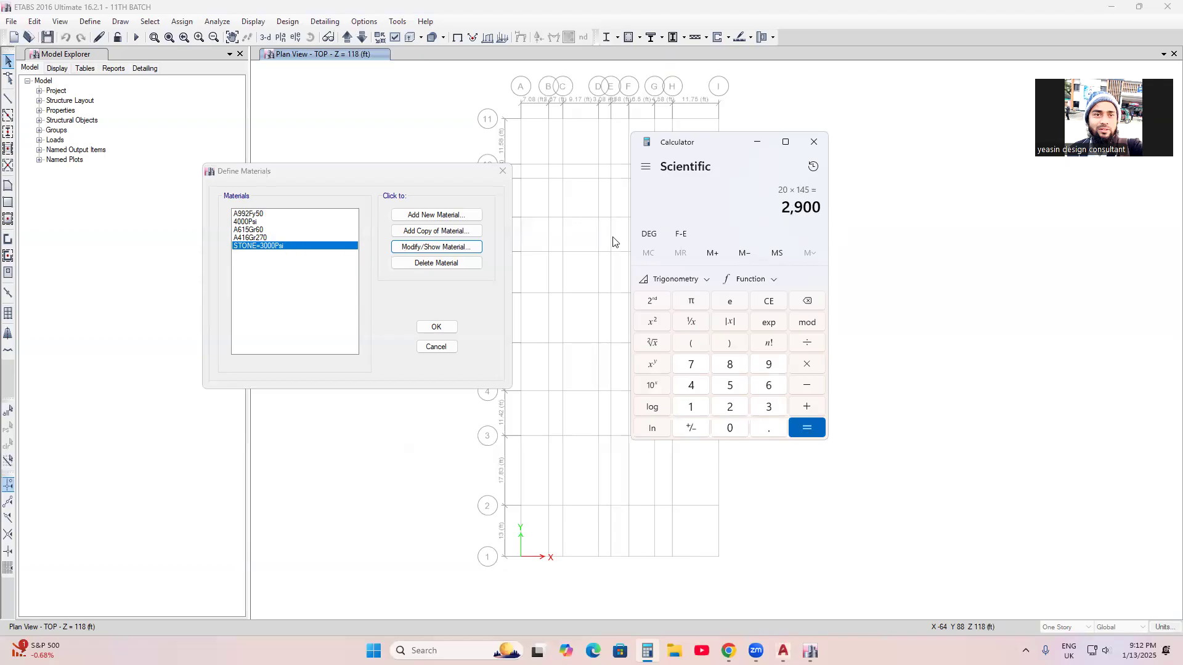
Step: Close Calculator and reposition the Define Materials dialog over the plan grid
left_click(814, 142)
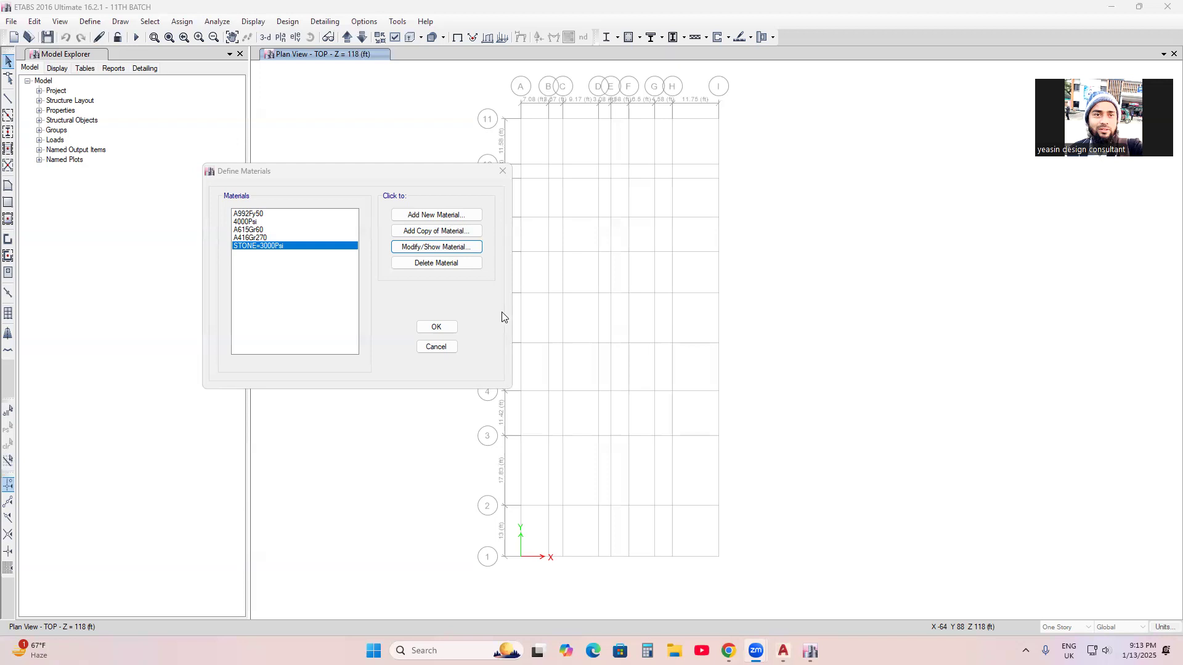
left_click(340, 167)
left_click_drag(342, 171, 726, 156)
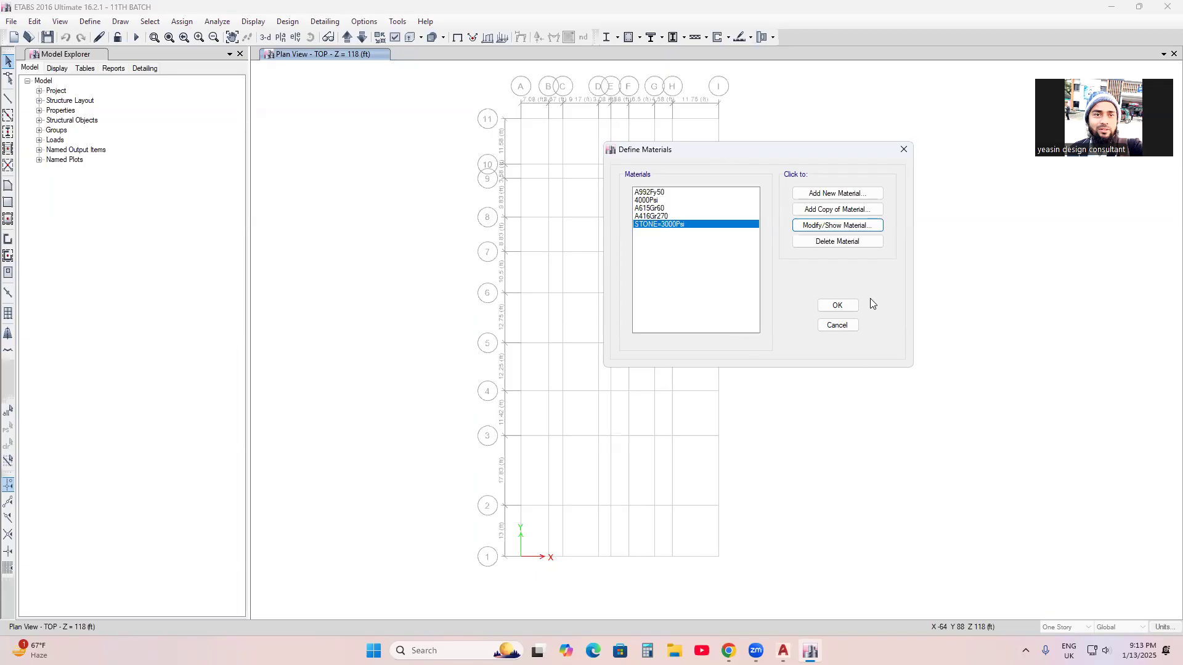
left_click_drag(722, 152, 614, 154)
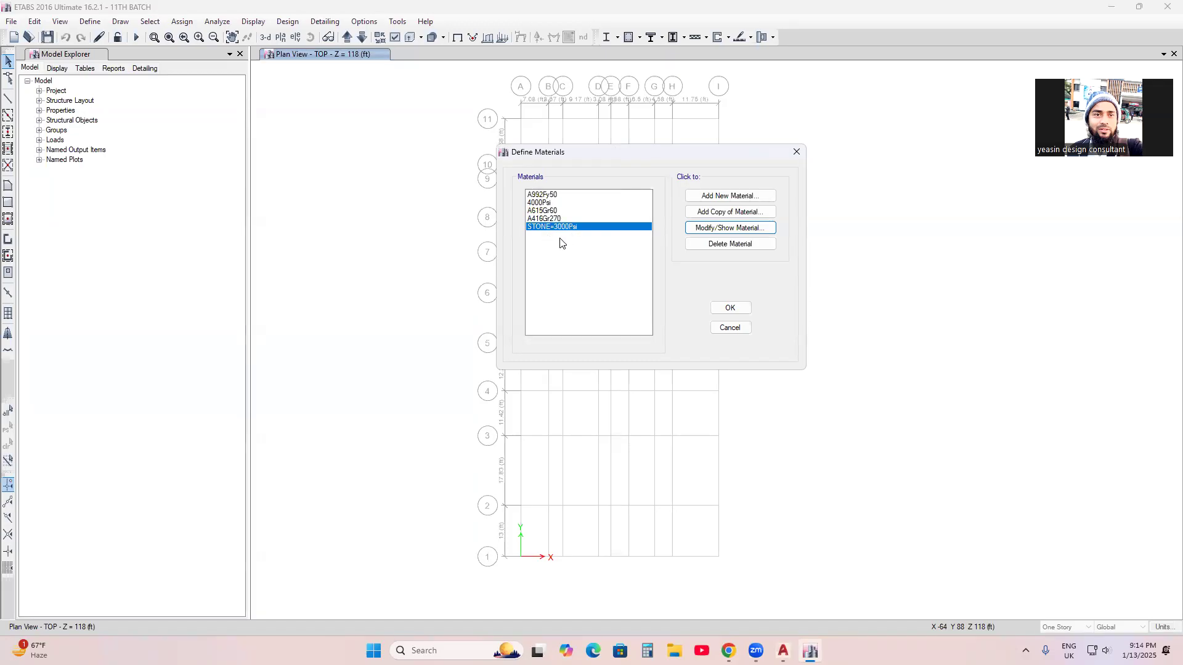
left_click_drag(631, 153, 527, 162)
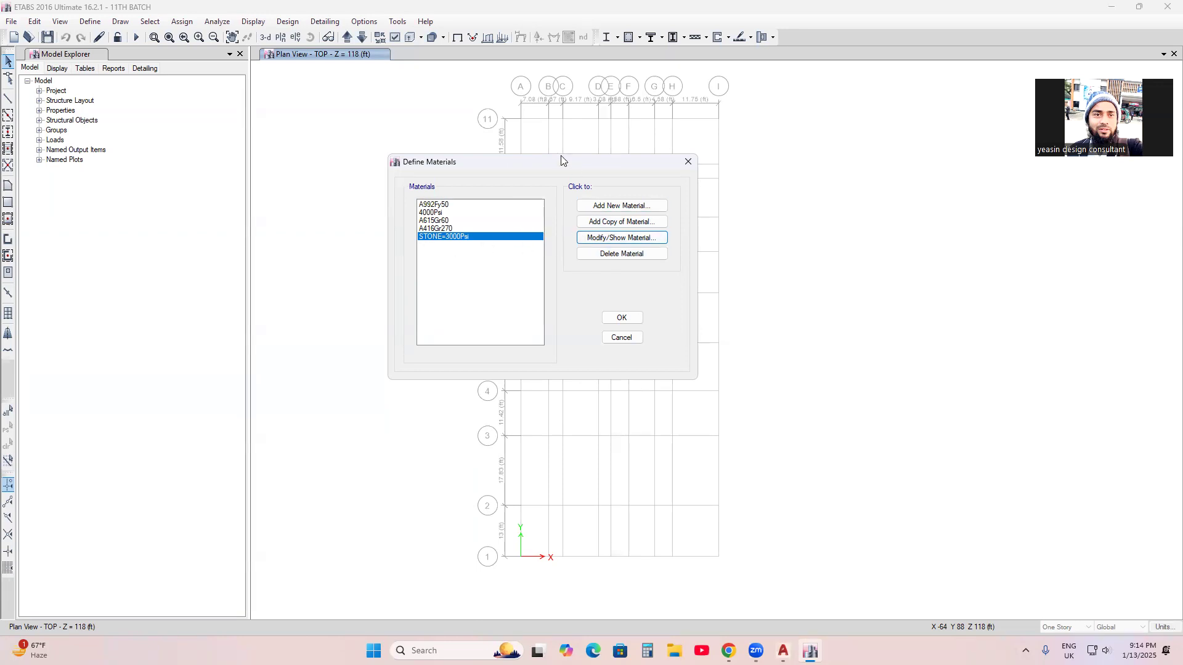
left_click_drag(553, 160, 542, 159)
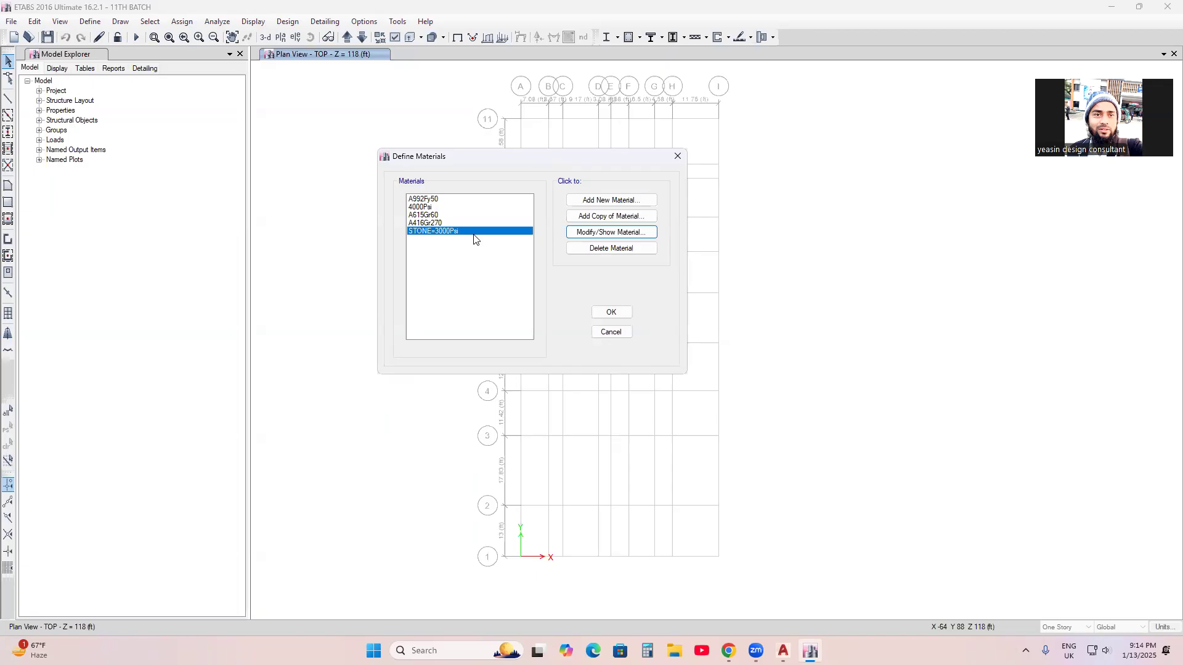
Step: Add a copy of the STONE=3000Psi material and name it BRICK=2500 PSI
left_click(622, 222)
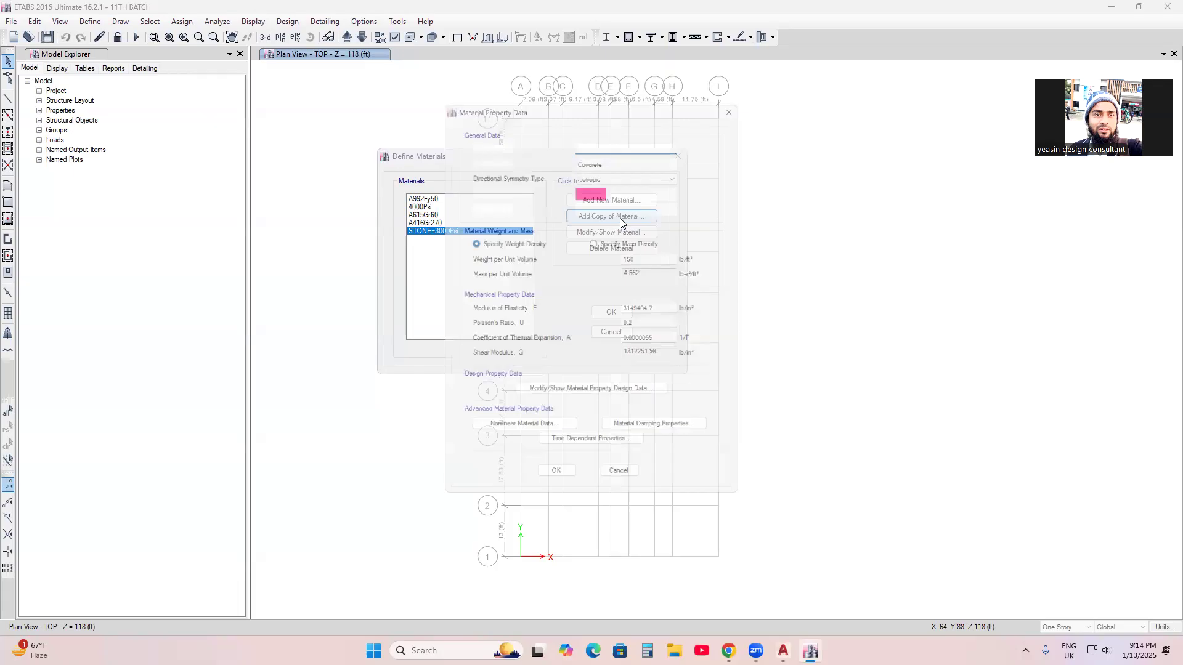
type("Mat")
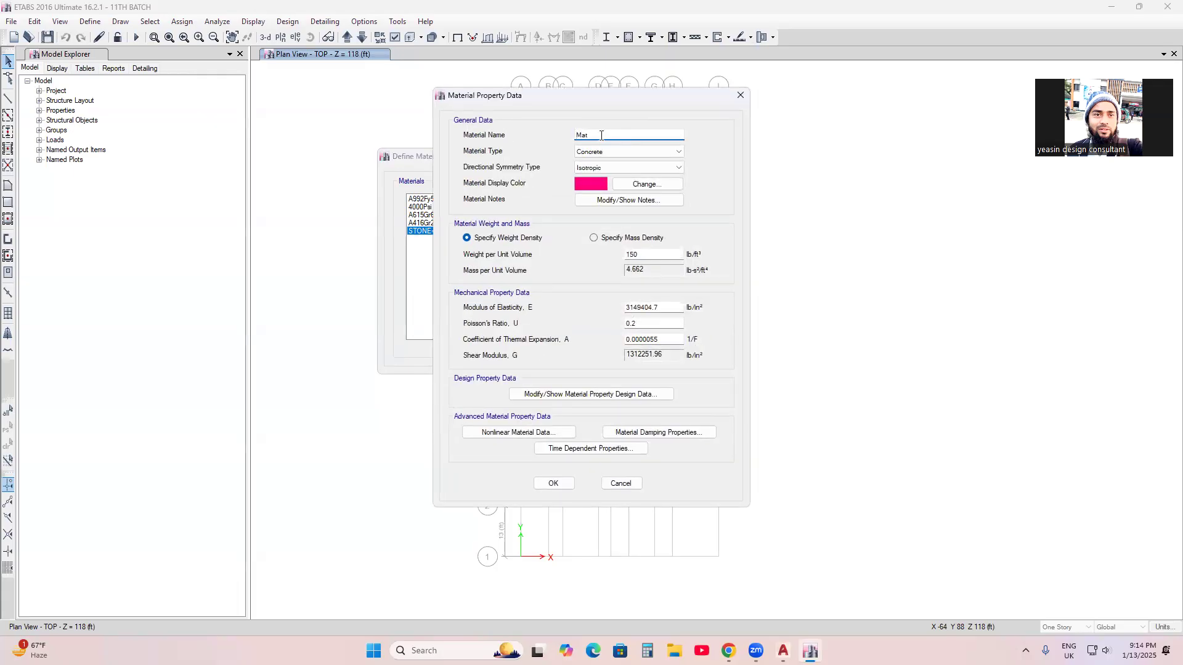
key("BackSpace")
key("BackSpace")
type("brick")
key("BackSpace")
key("BackSpace")
key("BackSpace")
key("BackSpace")
type("BRICK")
type("=25")
type("0")
type("0 PD")
key("BackSpace")
type("S")
Step: Set the brick concrete's weight per unit volume to 120 lb/ft³
left_click(640, 256)
key("BackSpace")
key("BackSpace")
key("BackSpace")
Step: Switch to Calculator, place it beside the material values, and compute the square root of 2500
left_click(647, 651)
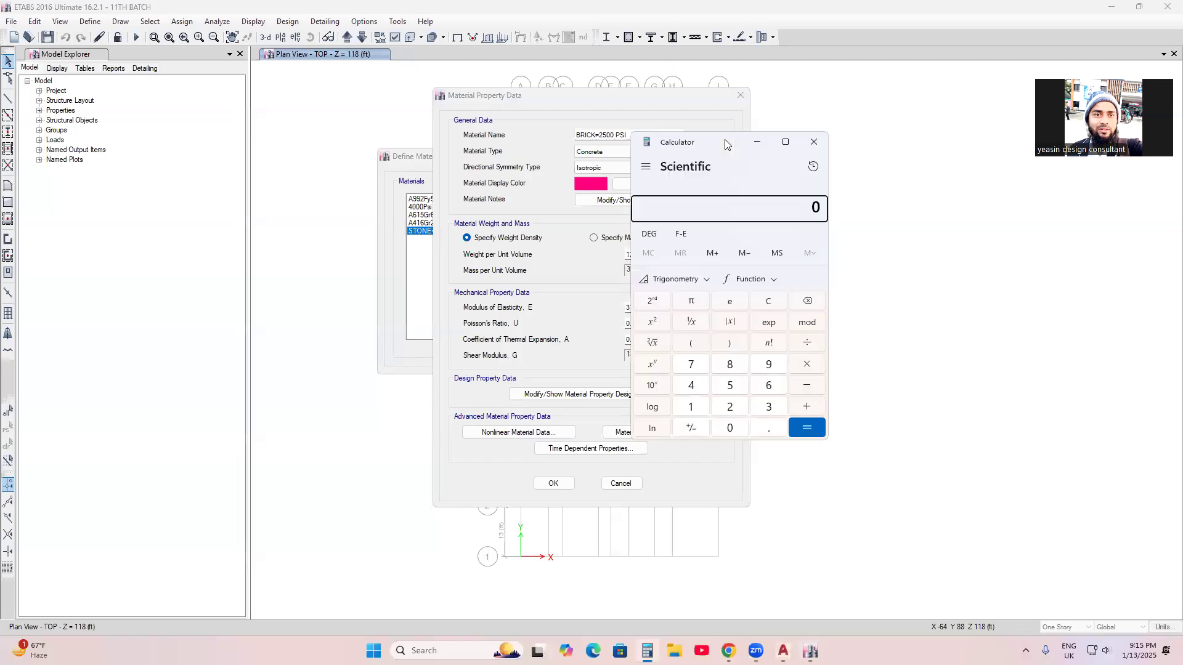
left_click_drag(726, 144, 360, 138)
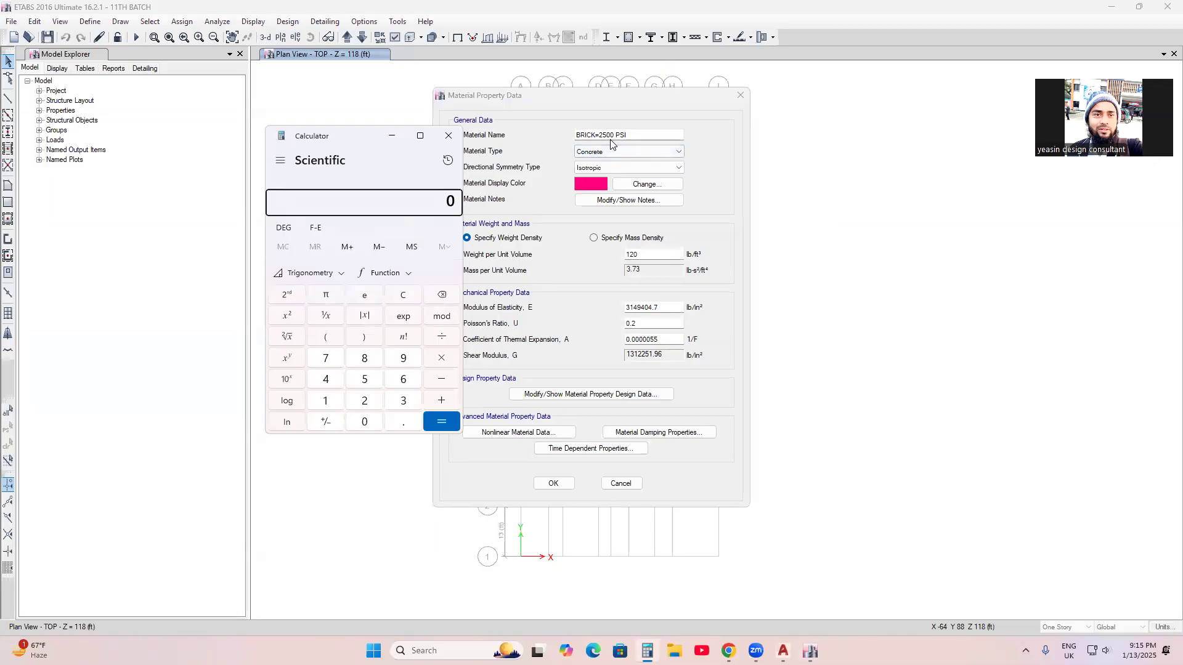
left_click(365, 401)
left_click(365, 379)
double_click(365, 422)
left_click(288, 339)
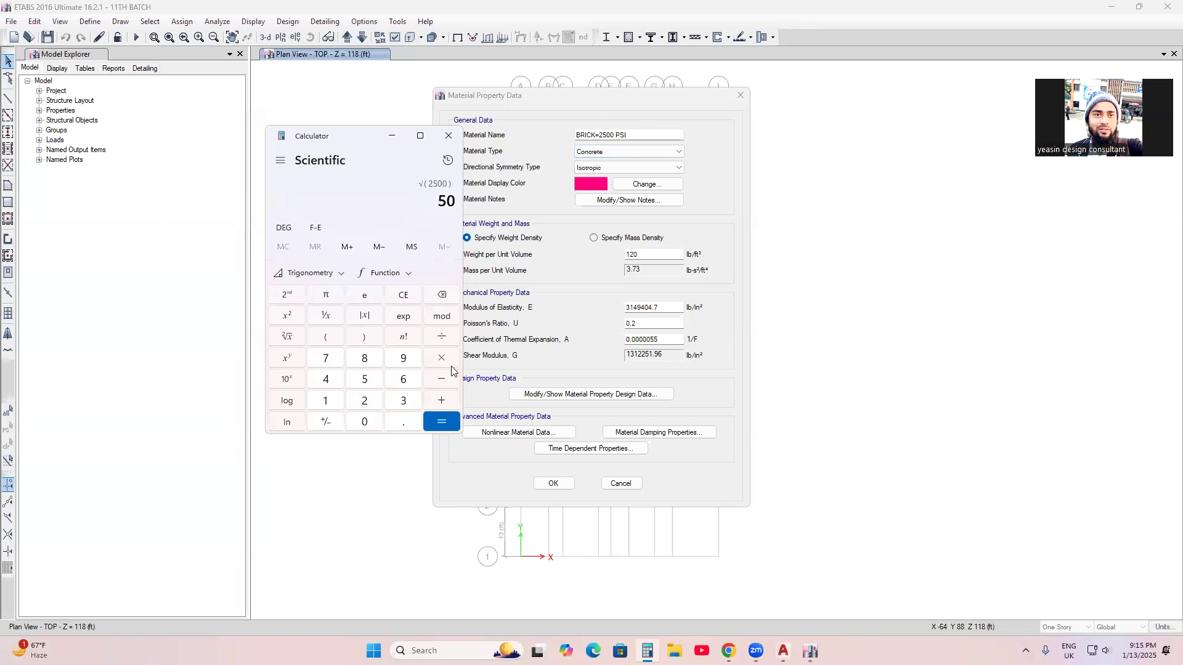
Step: Multiply the square root of 2500 by 44000 to obtain the brick concrete's modulus of elasticity
left_click(451, 366)
left_click(334, 383)
left_click(334, 382)
left_click(364, 423)
left_click(364, 423)
left_click(364, 423)
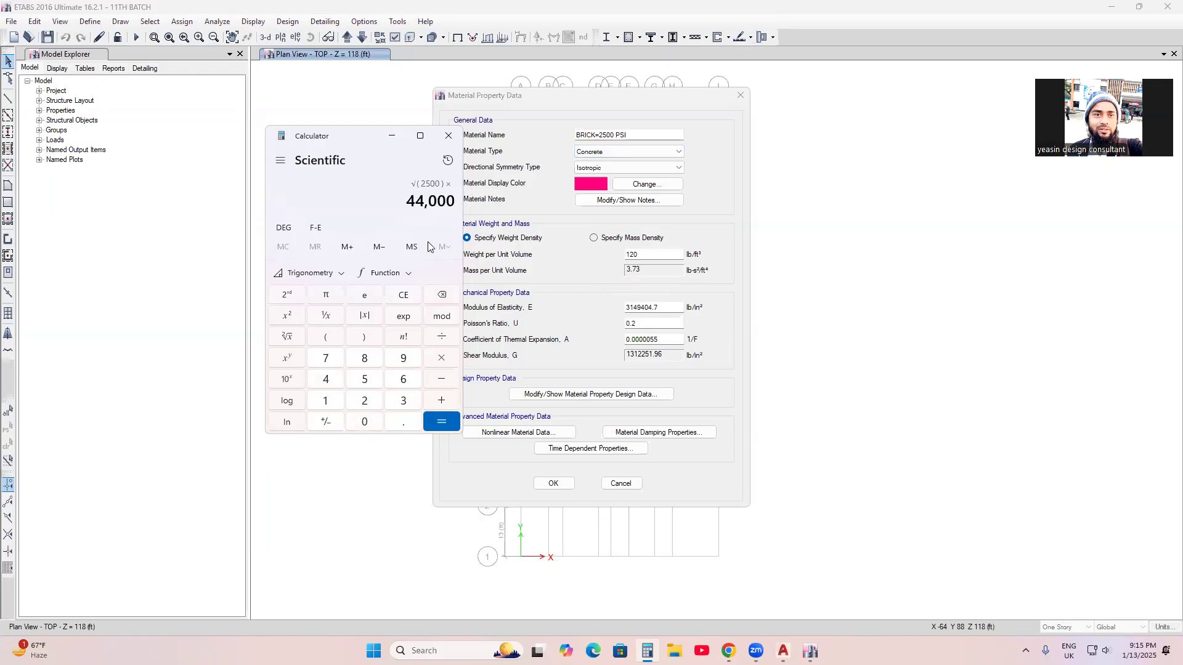
left_click(437, 426)
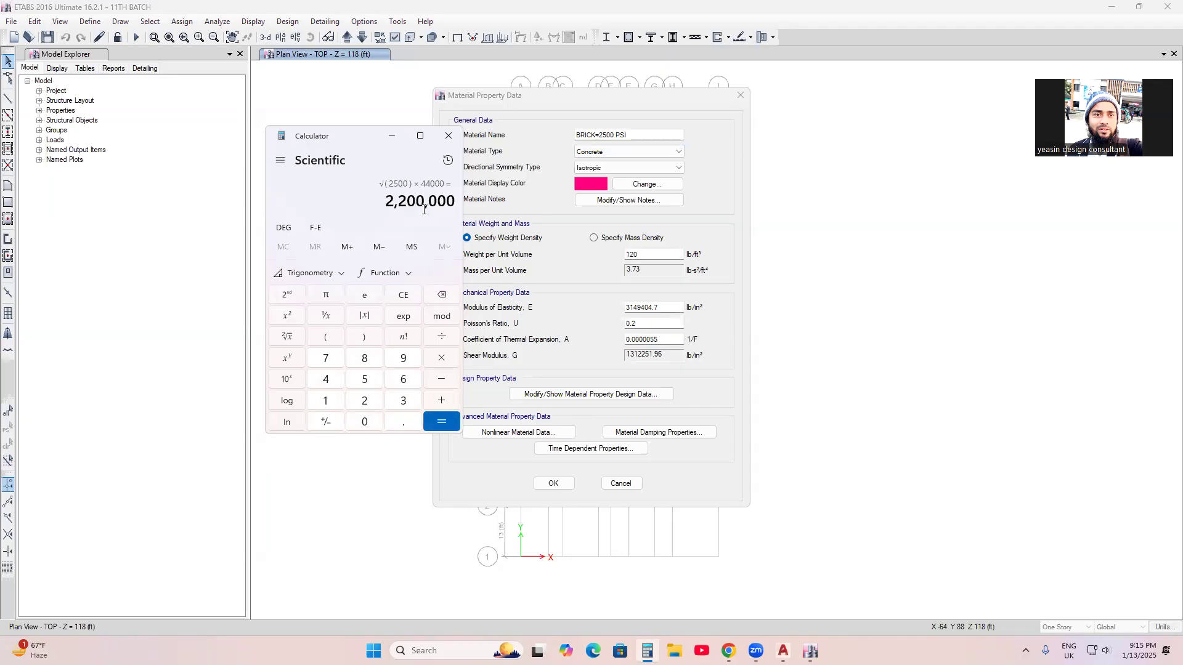
Step: Copy the product from Calculator and paste it as the BRICK=2500 PSI modulus of elasticity in ETABS
left_click_drag(456, 205, 377, 207)
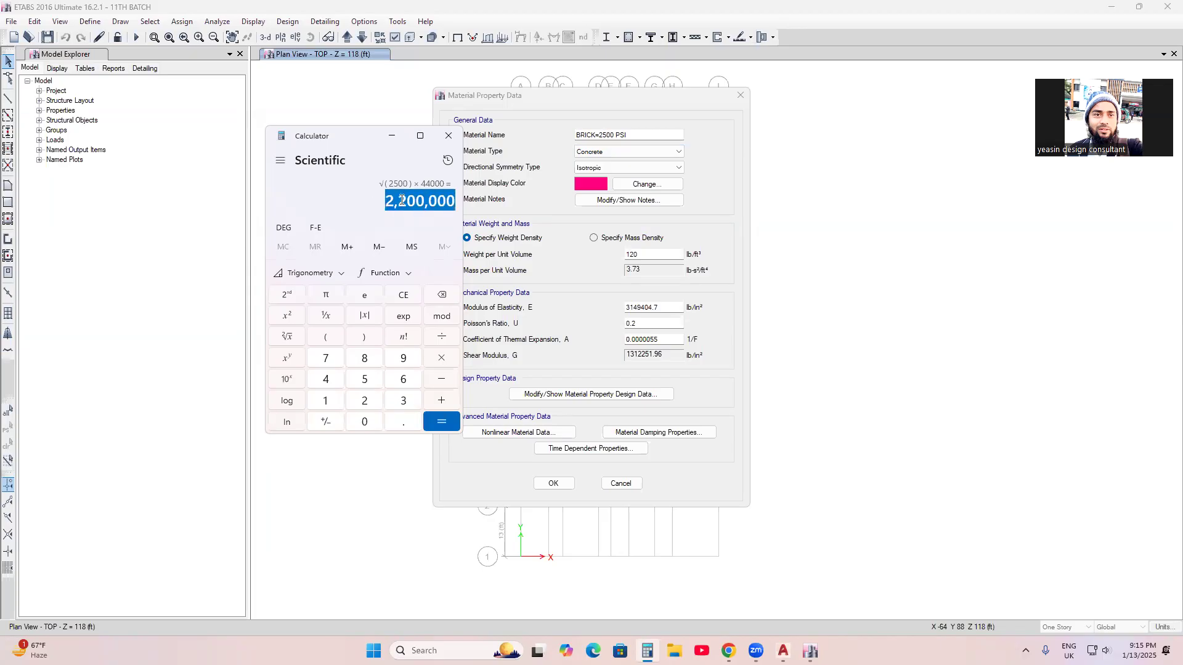
right_click(402, 201)
left_click(434, 215)
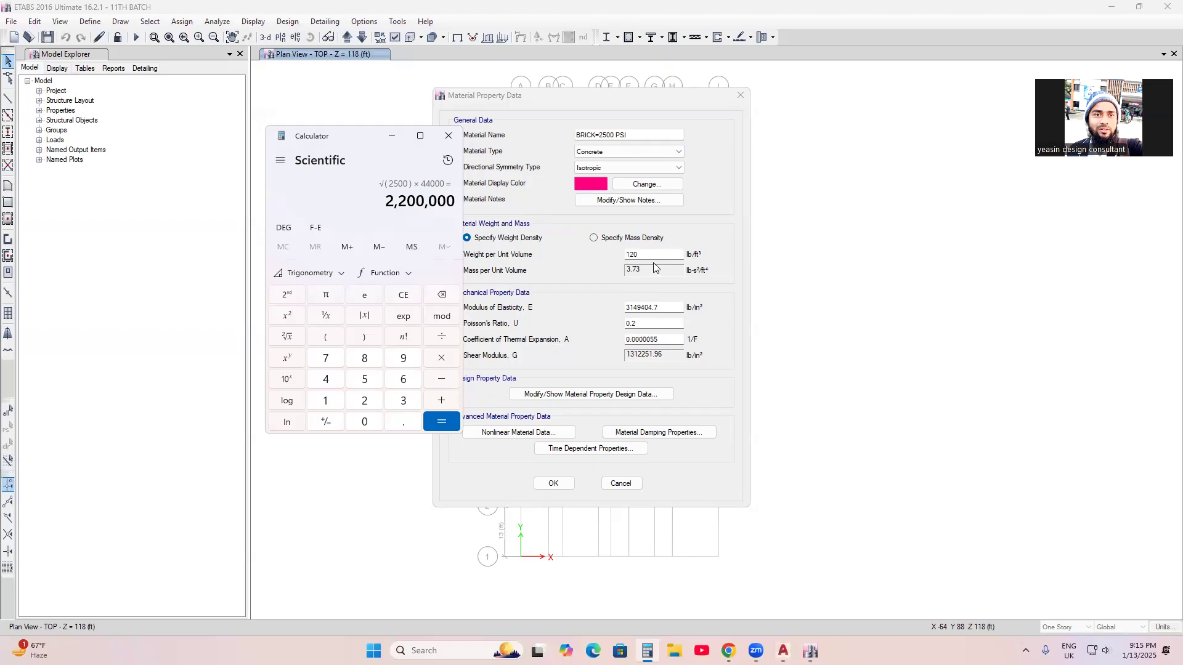
left_click(661, 307)
key("BackSpace")
key("BackSpace")
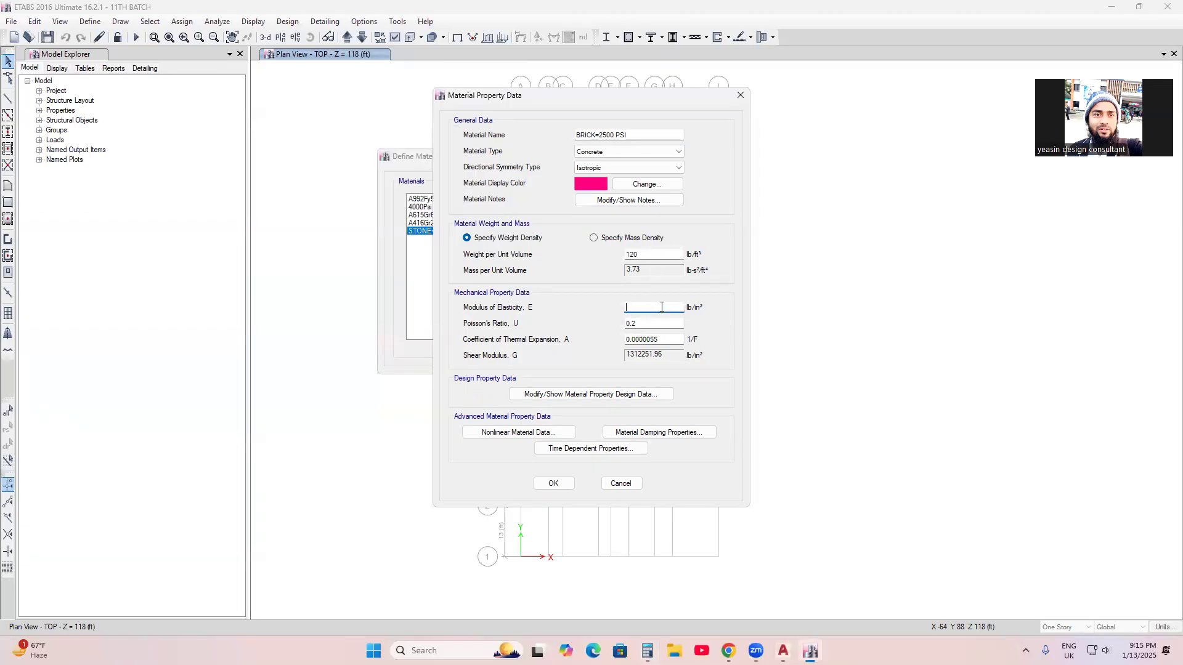
right_click(644, 305)
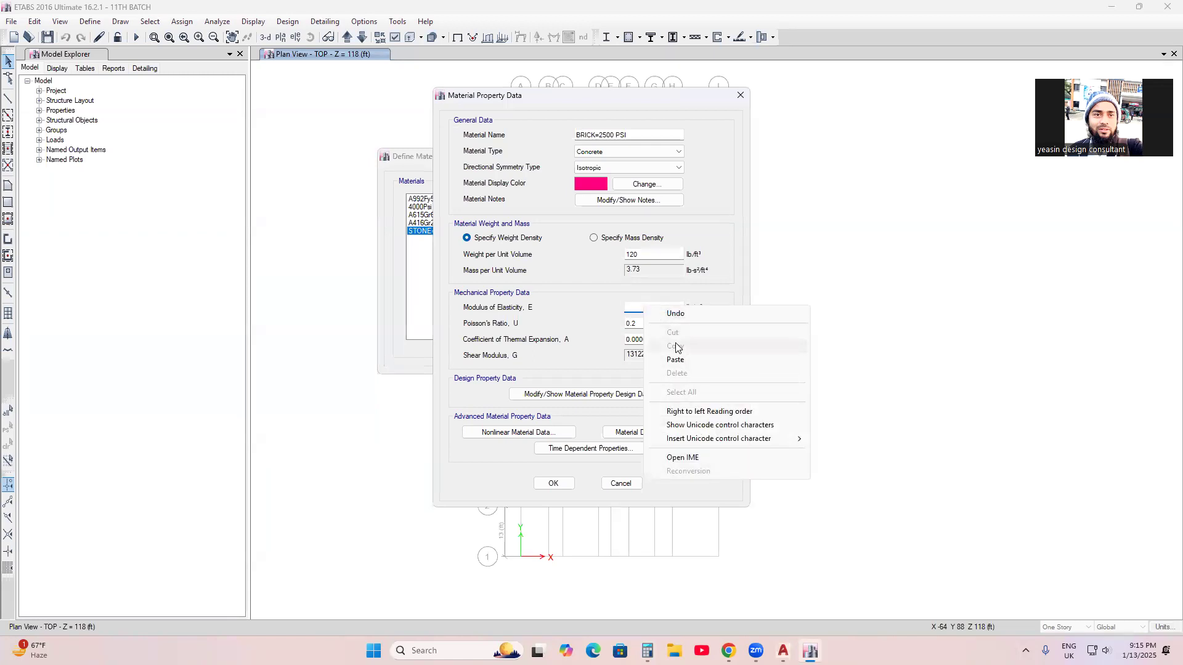
left_click(675, 360)
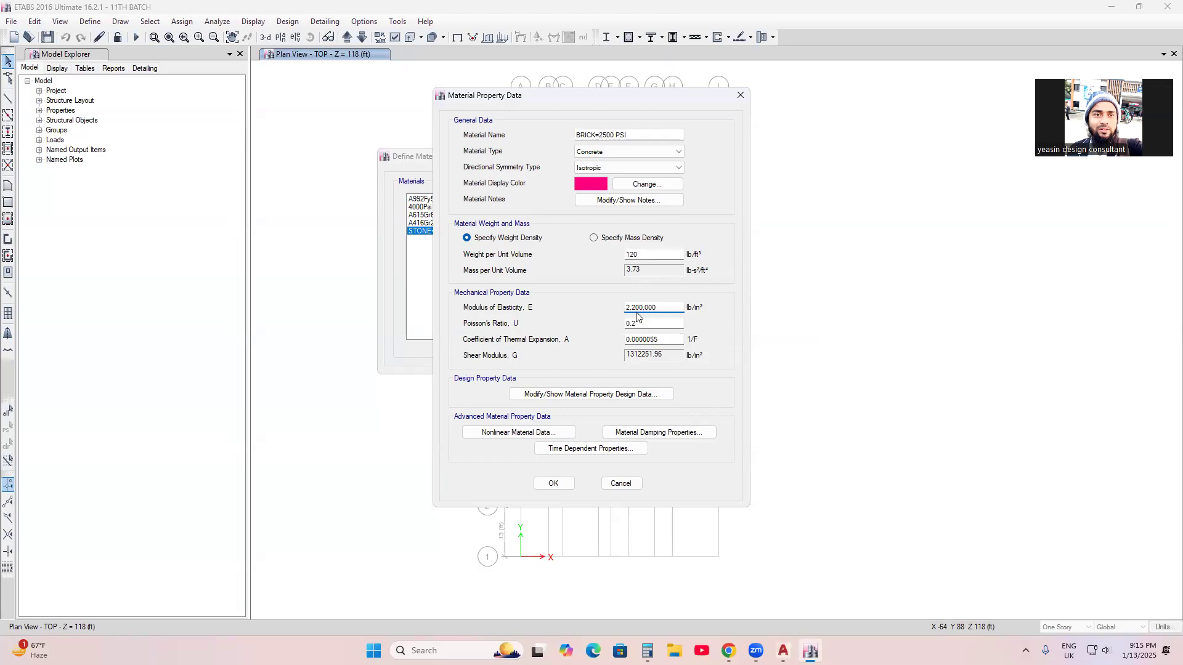
Step: Set the brick concrete's modulus of elasticity to 2200000 lb/in² without thousands separators
key("BackSpace")
key("BackSpace")
key("BackSpace")
key("BackSpace")
key("BackSpace")
key("BackSpace")
key("BackSpace")
key("BackSpace")
key("BackSpace")
type("2200")
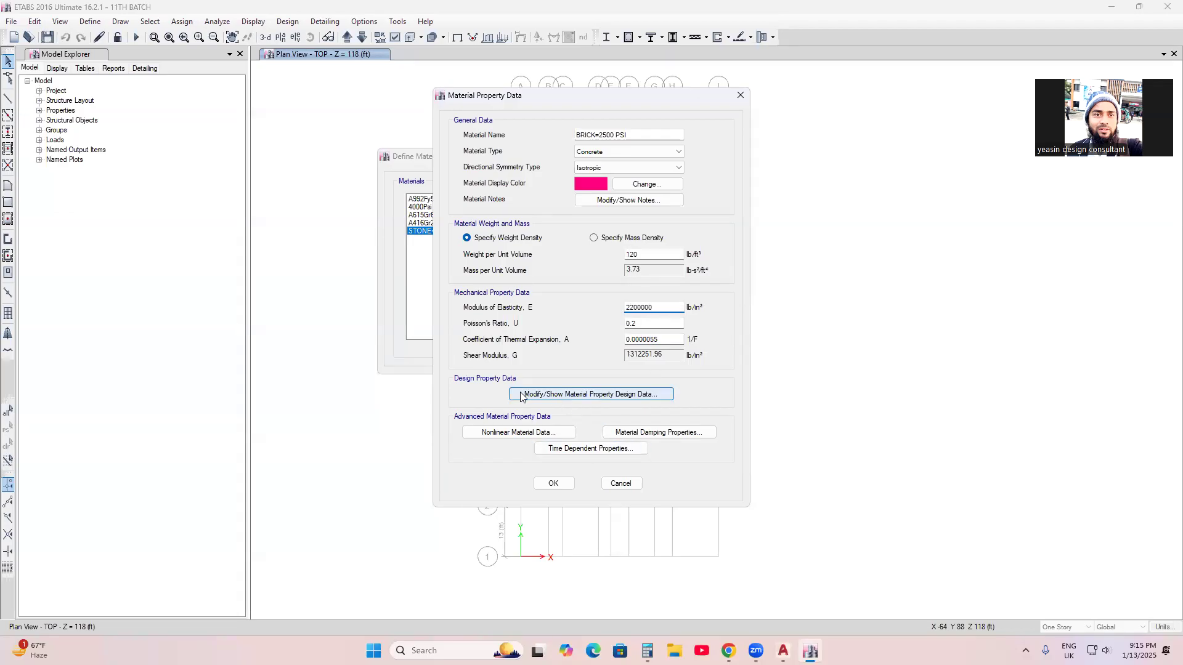
Step: Change the specified compressive strength in the BRICK=2500 PSI design data, and accept all material dialogs
left_click(593, 397)
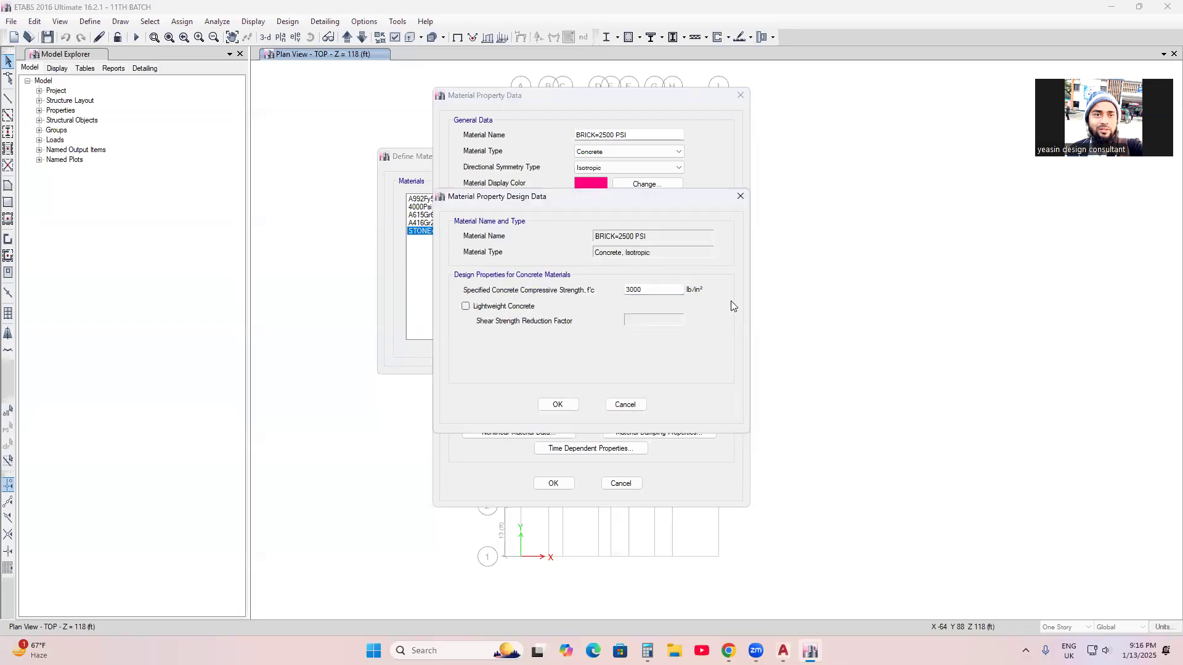
left_click(654, 289)
key("BackSpace")
key("BackSpace")
key("BackSpace")
left_click(558, 404)
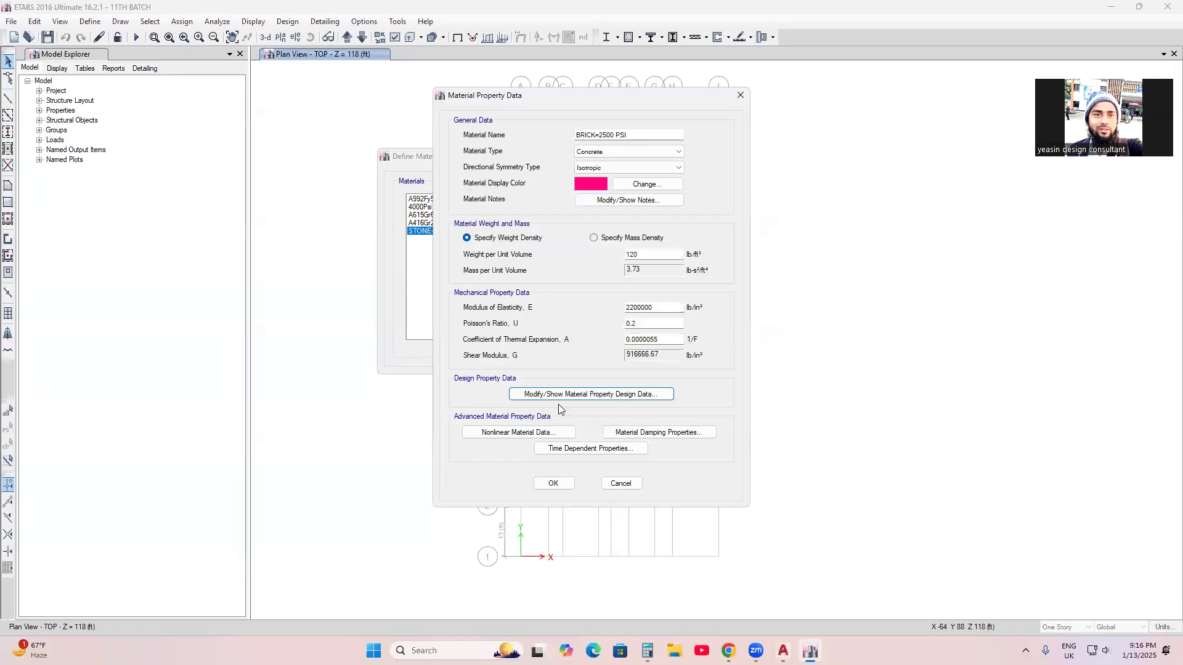
left_click(553, 484)
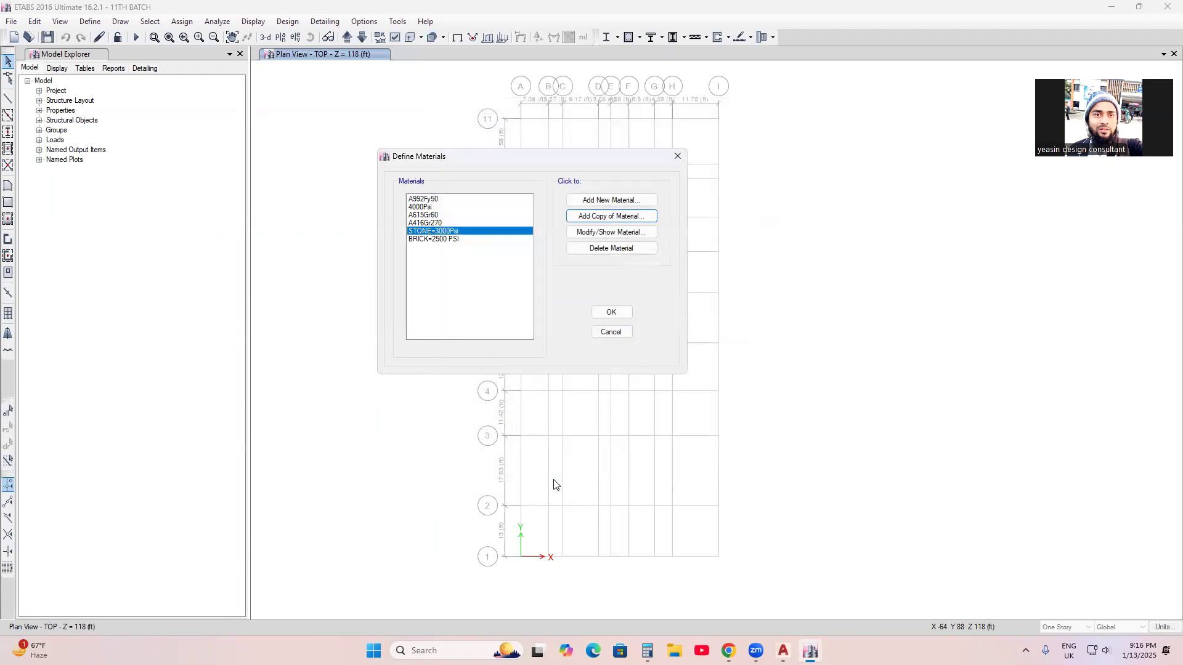
left_click(616, 318)
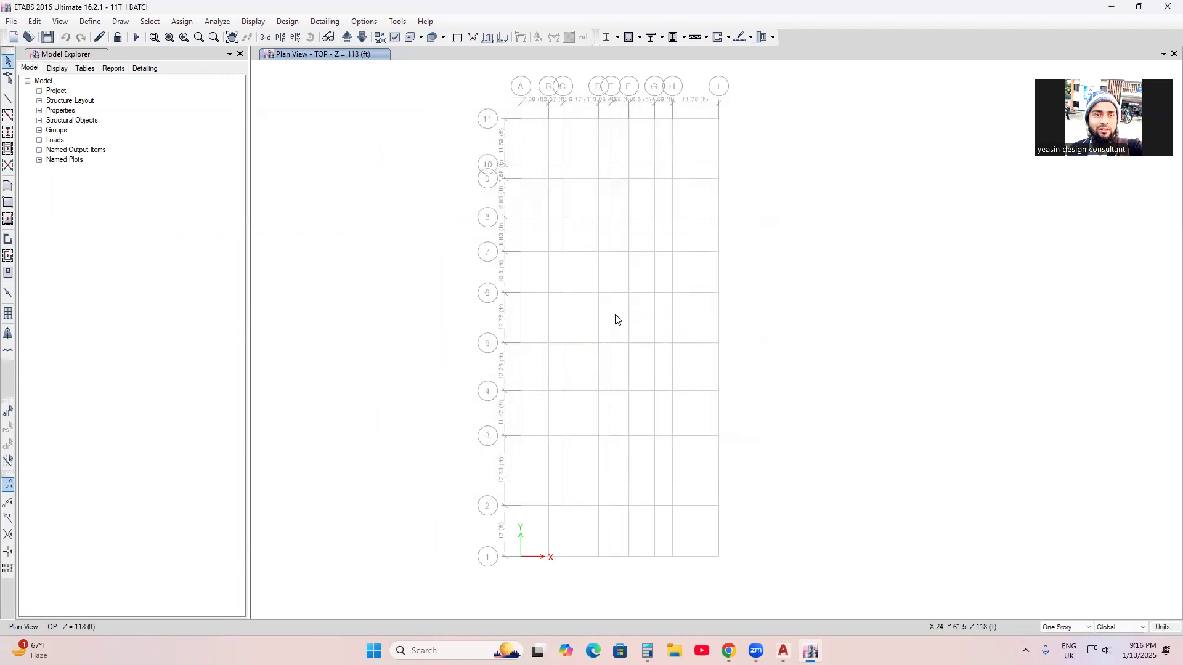
middle_click_drag(695, 322, 690, 296)
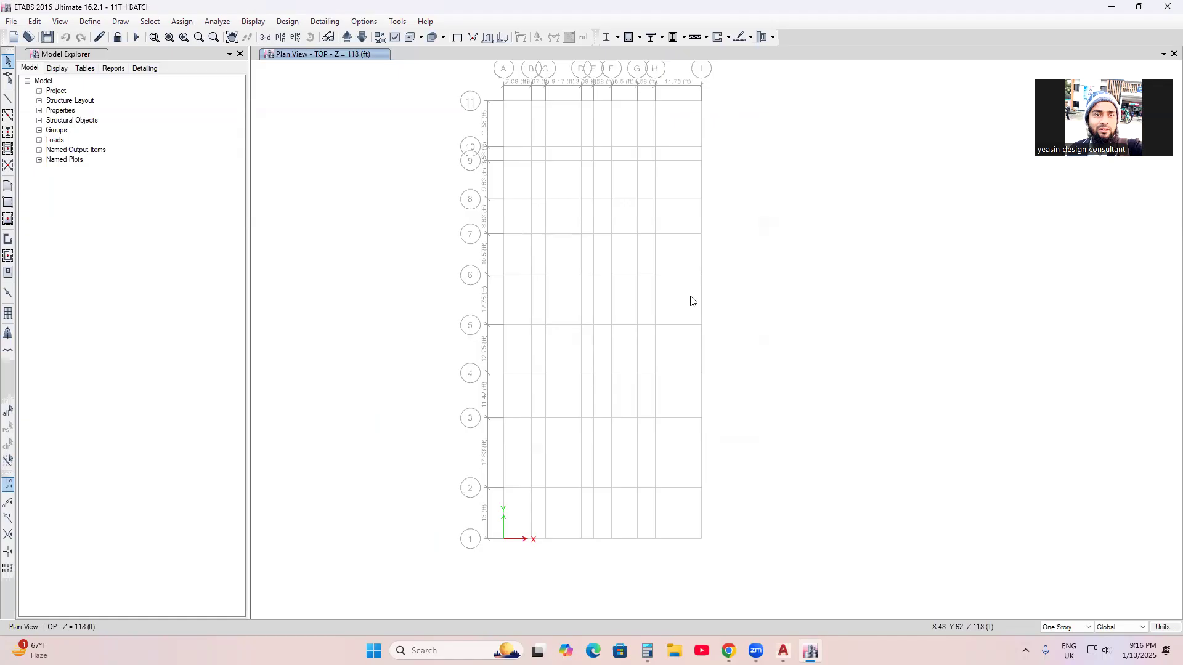
middle_click_drag(770, 396, 719, 388)
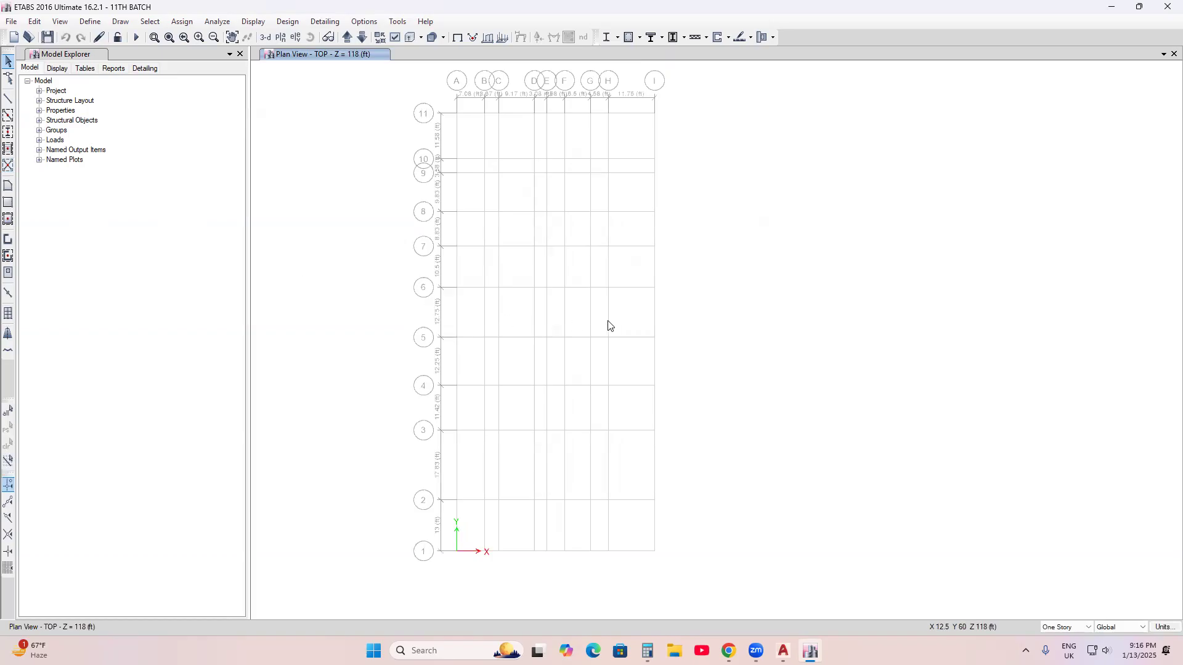
middle_click_drag(664, 327, 661, 326)
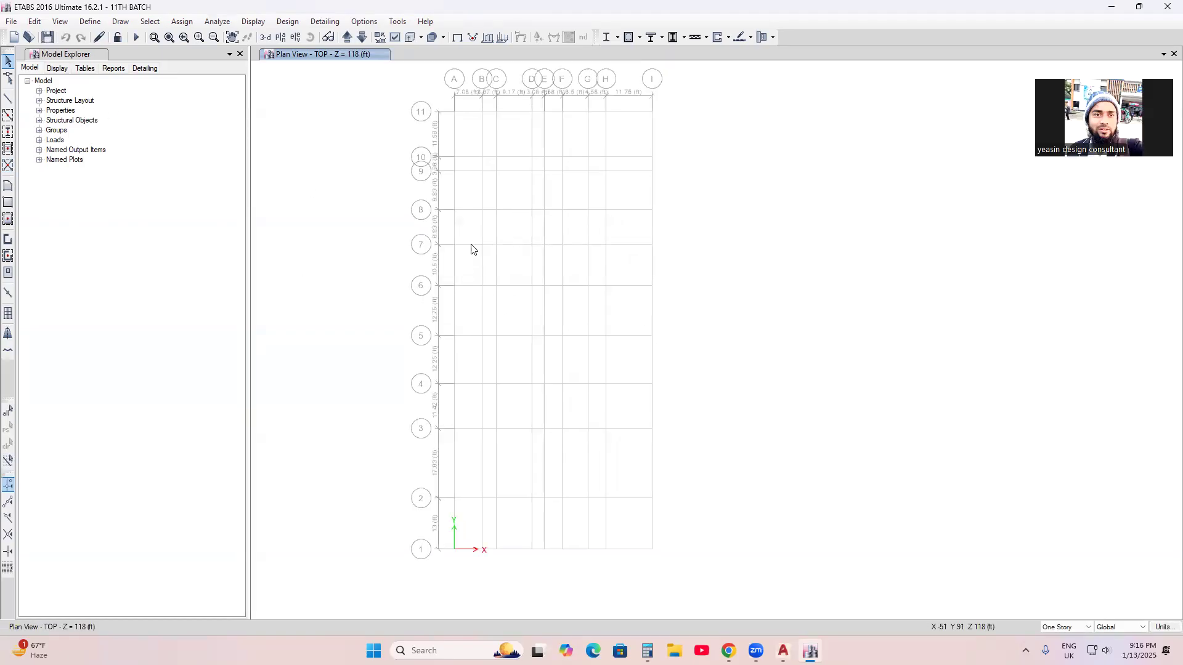
Step: Open the frame section definitions and delete the sections A-CompBm through SteelCol using multiple deletion
left_click(89, 23)
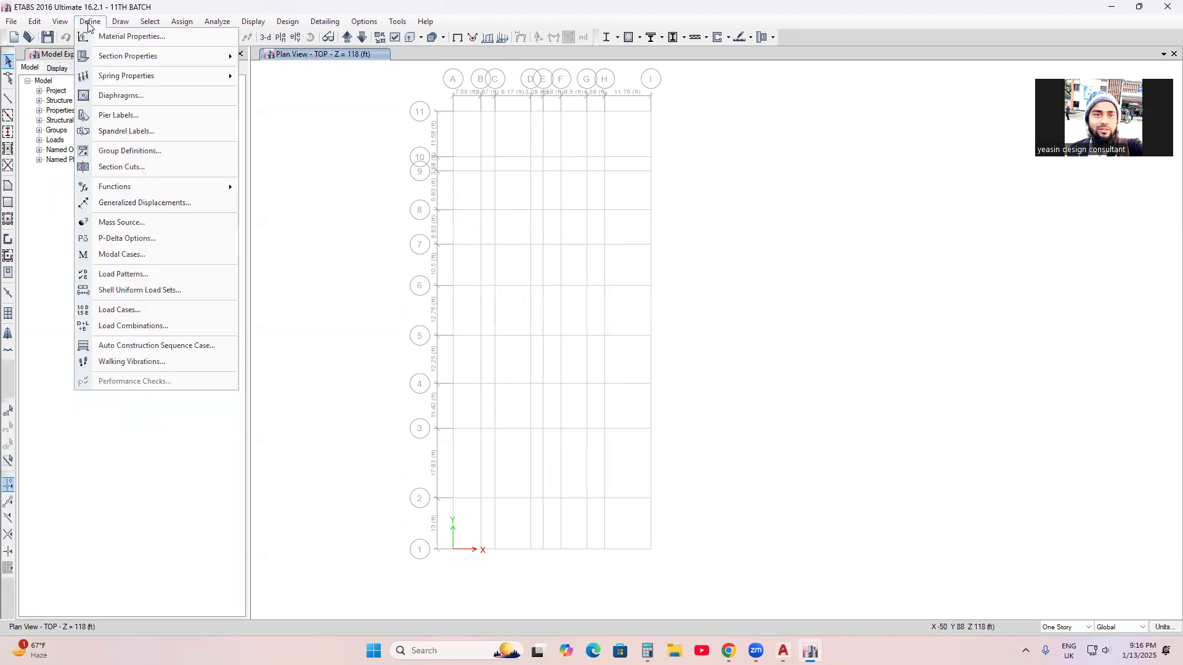
mouse_move(123, 62)
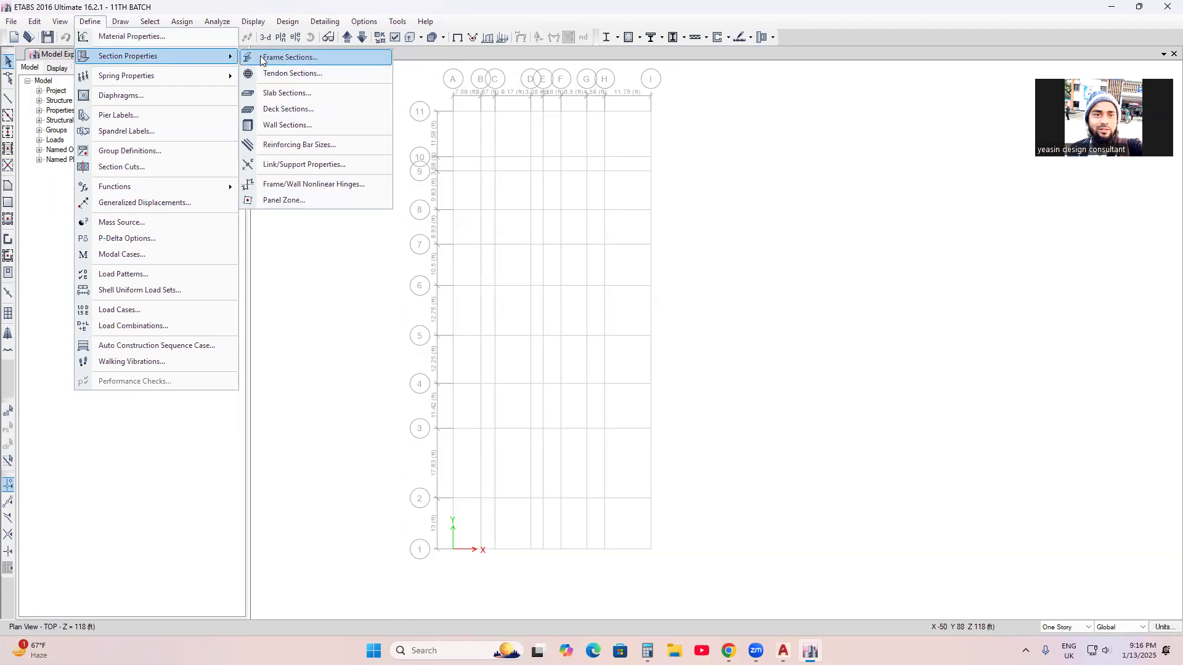
left_click(299, 64)
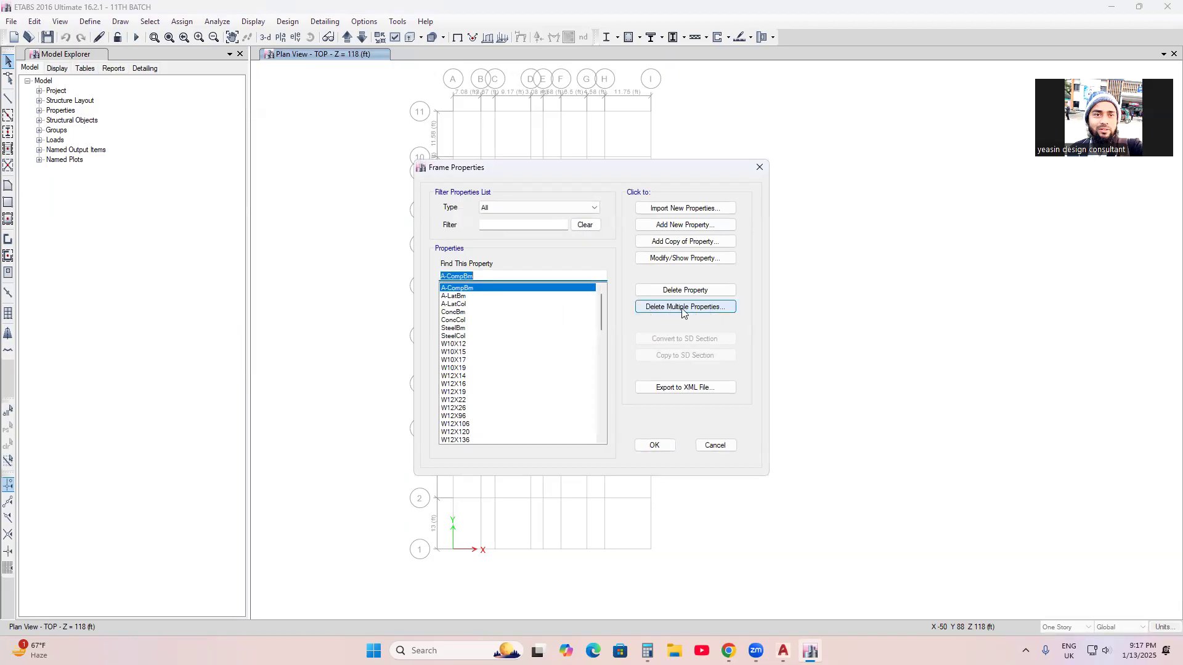
left_click(681, 312)
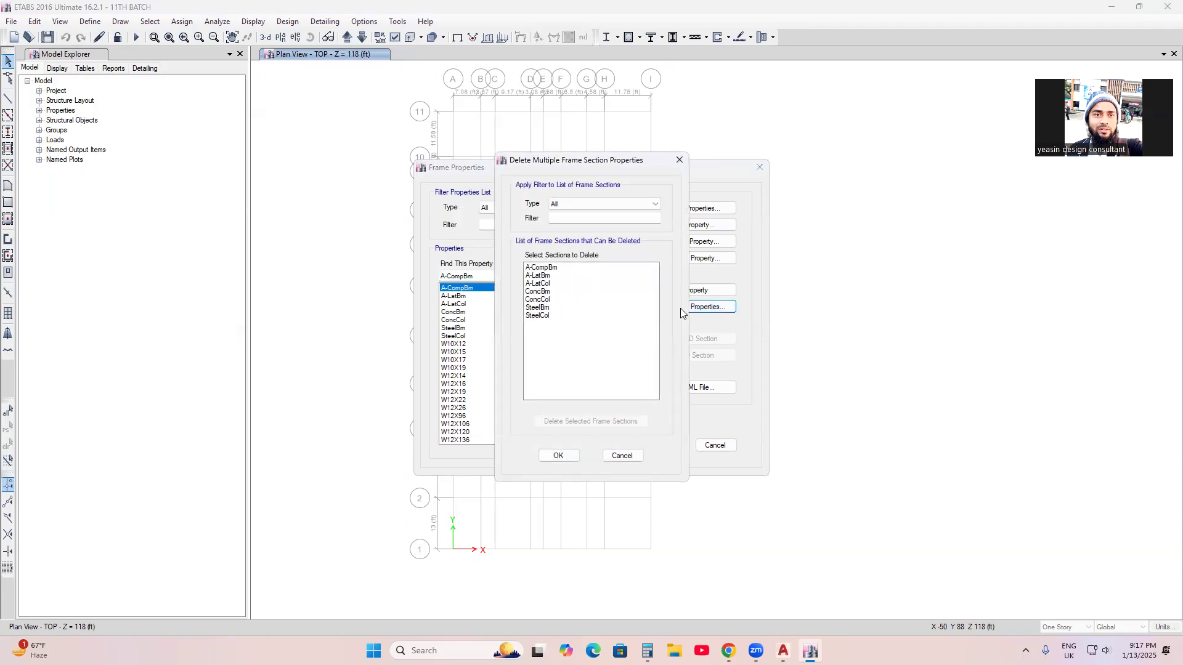
left_click_drag(574, 271, 568, 322)
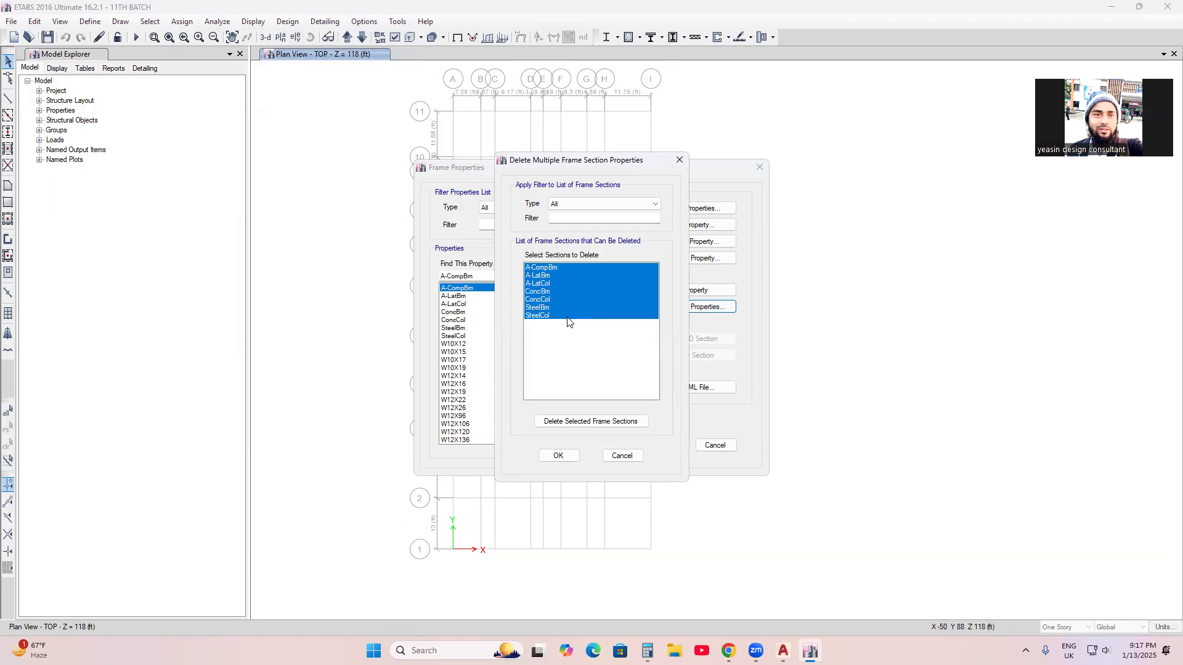
left_click(591, 424)
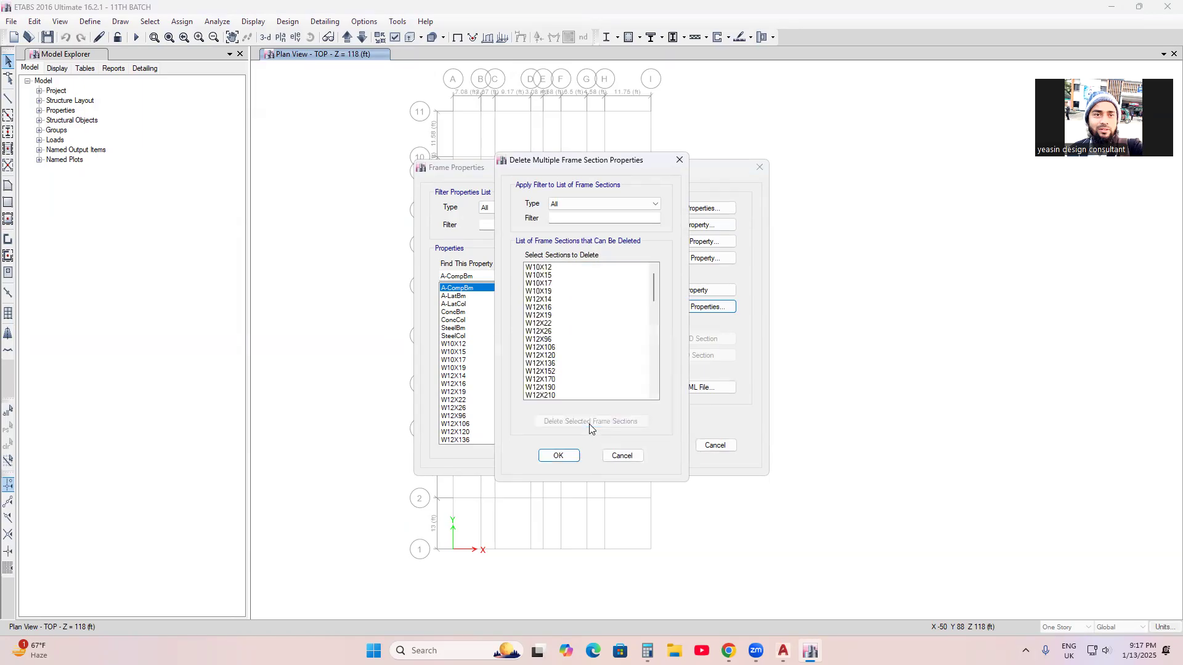
Step: Delete the remaining W-shape frame sections from W10X12 onward, and accept the multiple deletion
left_click_drag(567, 268, 546, 469)
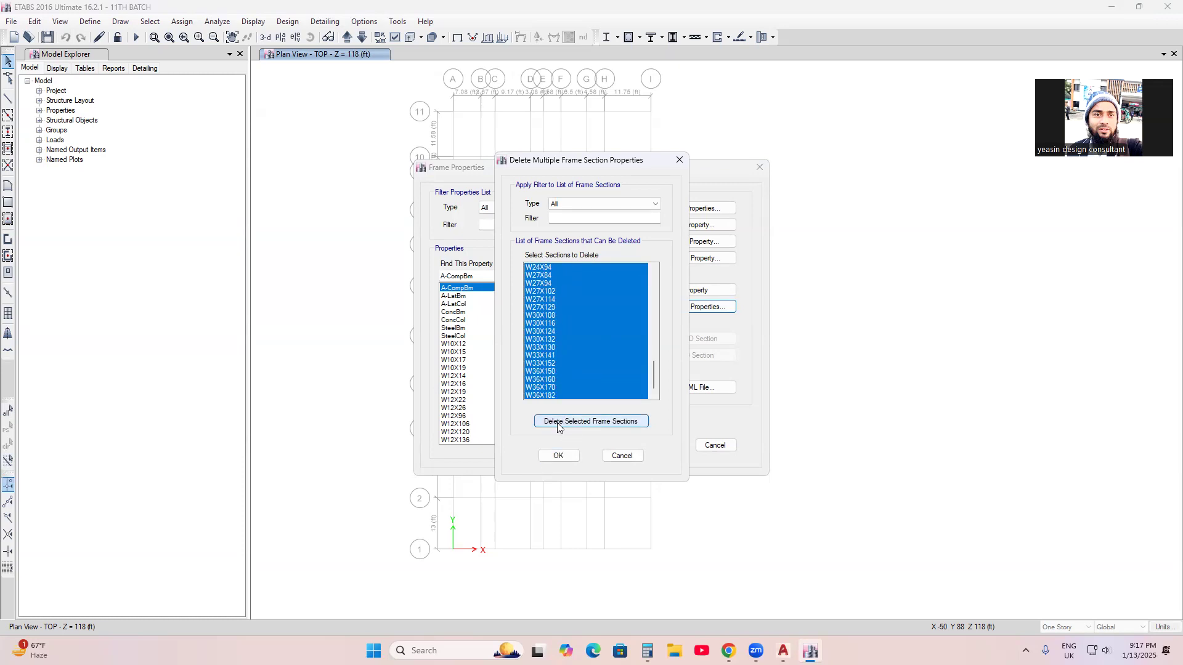
left_click(597, 424)
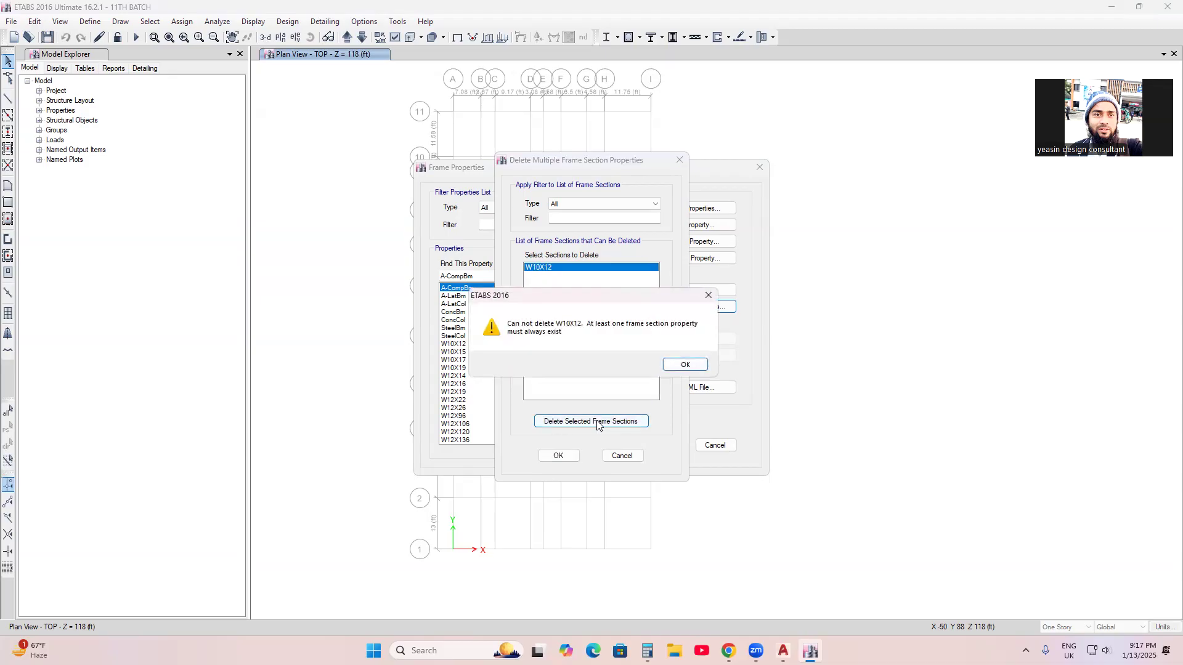
left_click(683, 364)
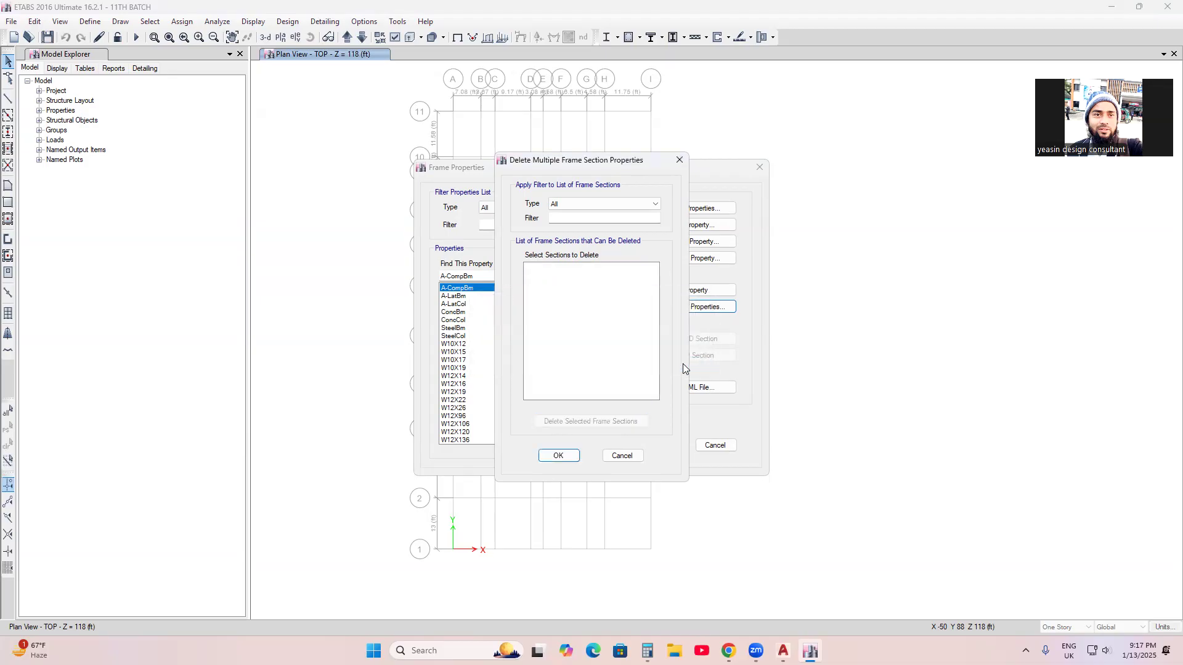
left_click(558, 457)
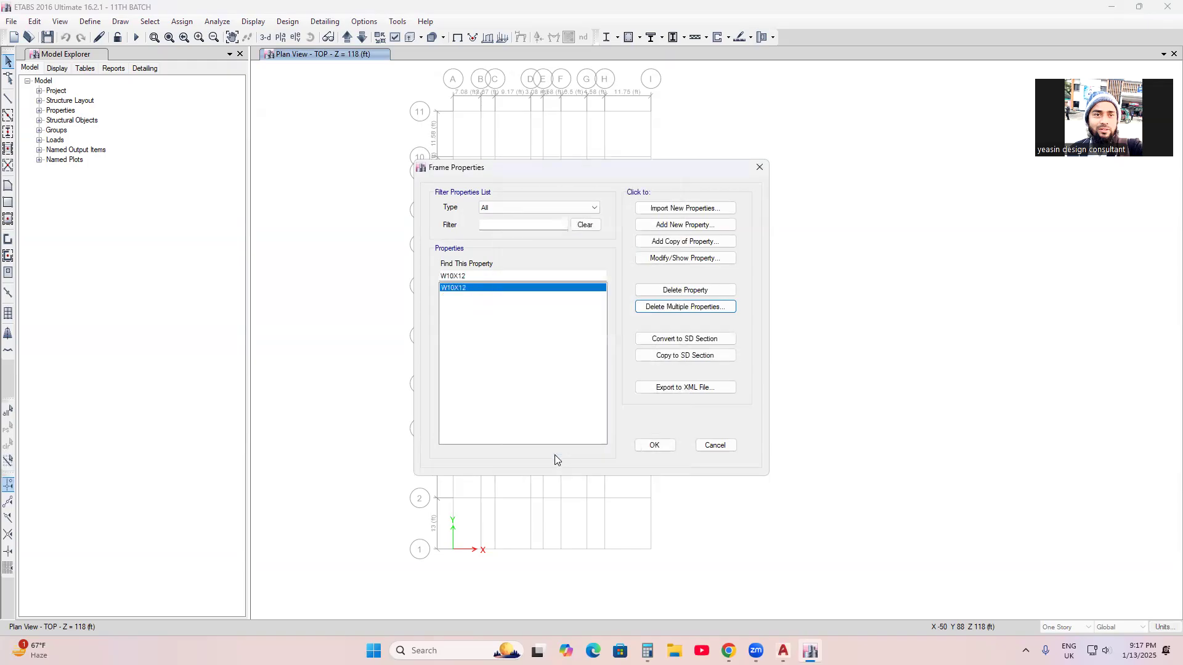
Step: Add a new concrete rectangular frame section and name it C1=12X 24
left_click(667, 226)
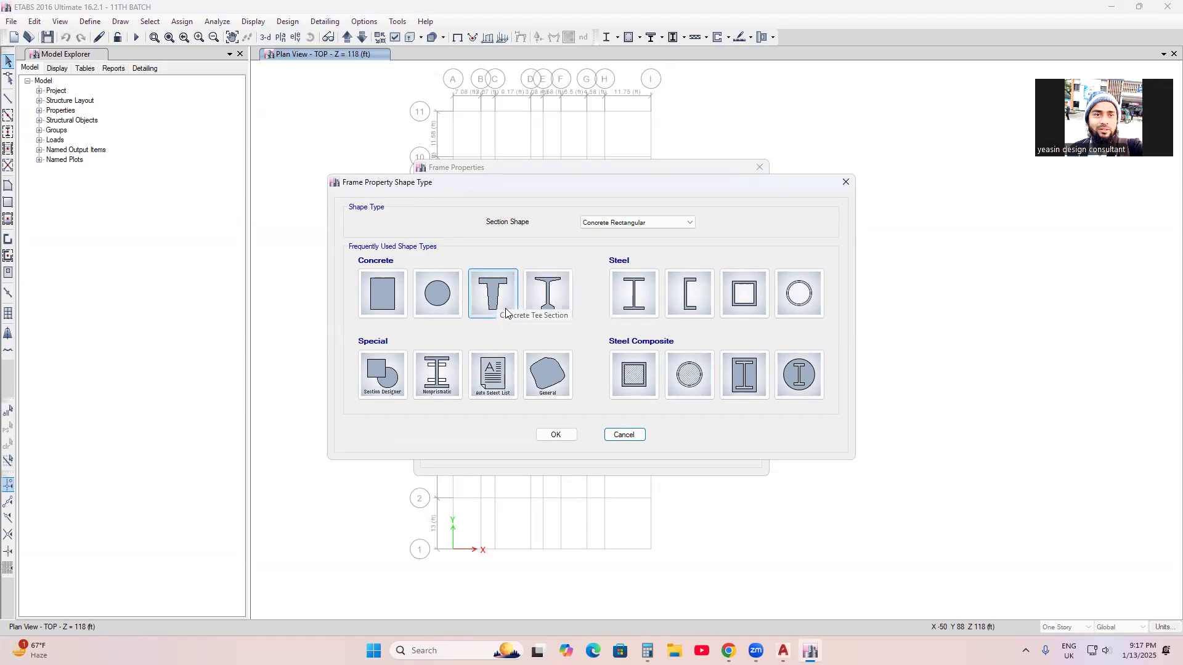
left_click(383, 294)
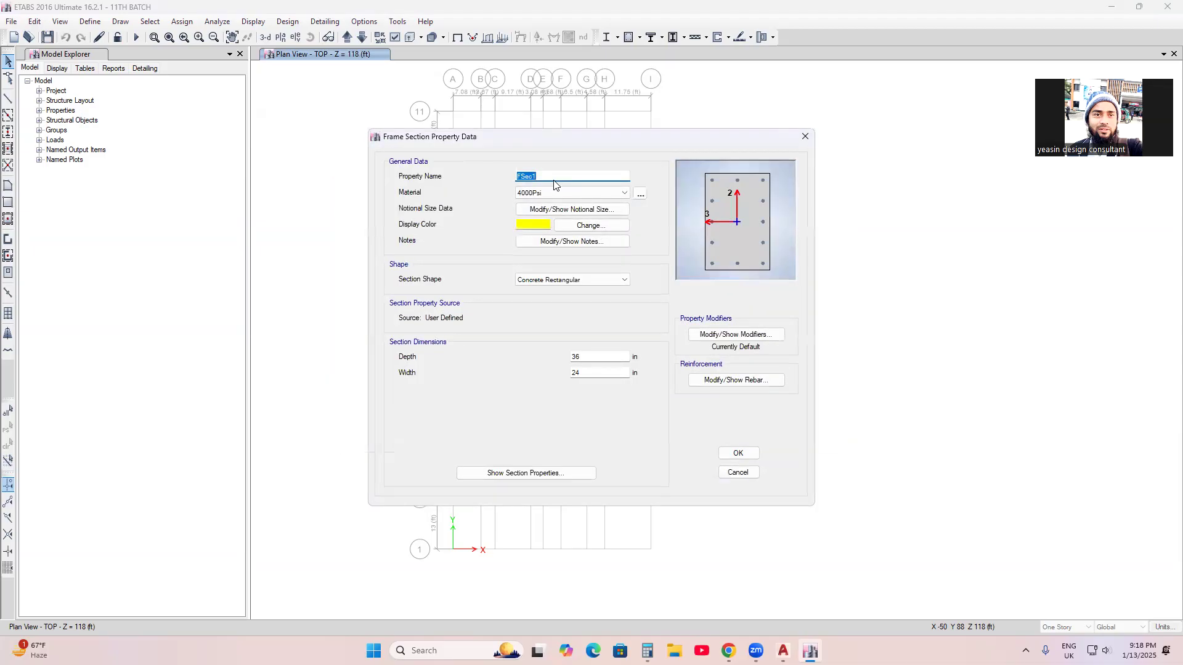
key("BackSpace")
type("C1=")
left_click_drag(580, 140, 502, 109)
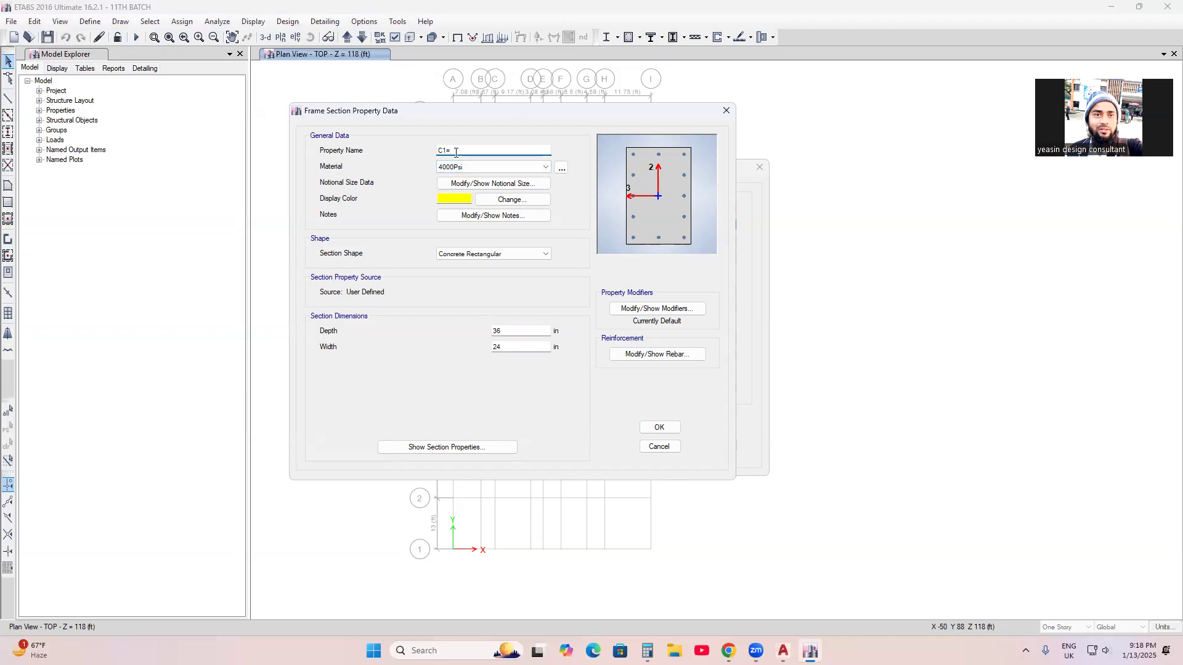
type("1")
type("2X 24")
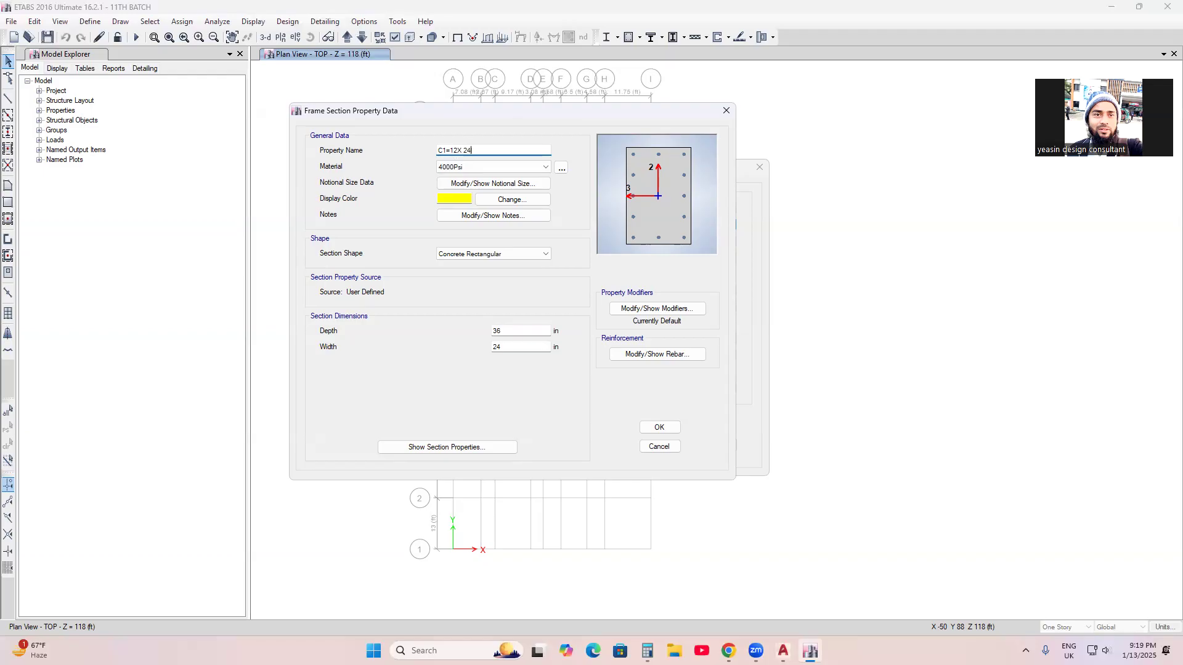
Step: Assign the STONE=3000Psi material to section C1 and set its display colour to magenta
left_click(464, 168)
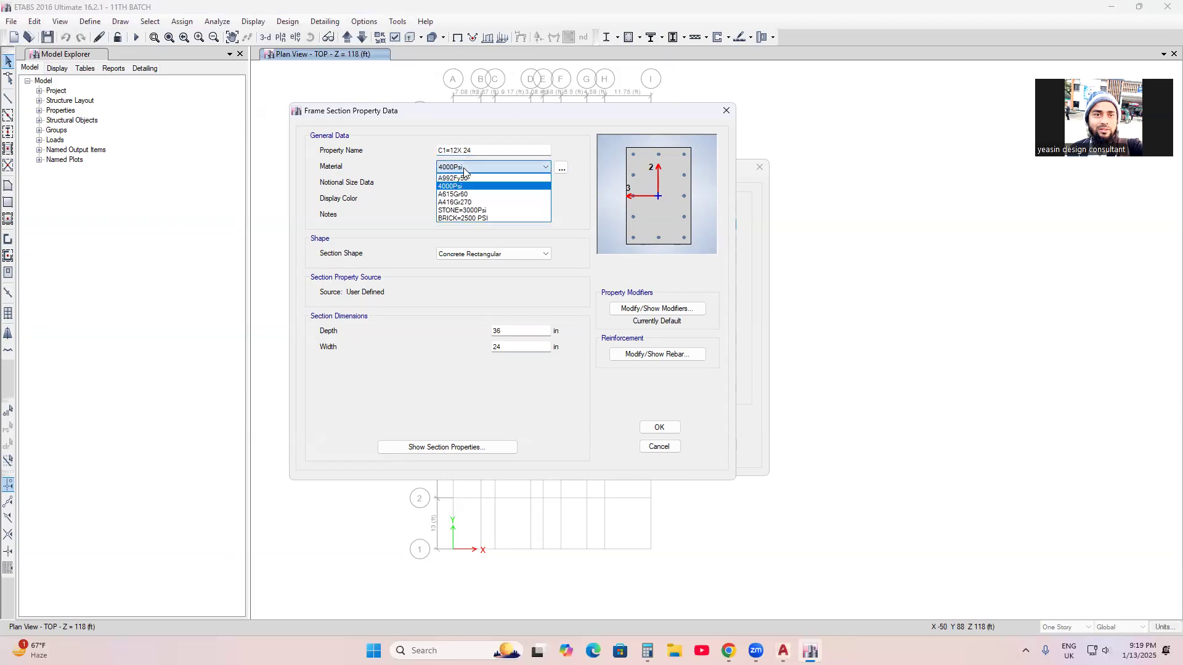
left_click(460, 210)
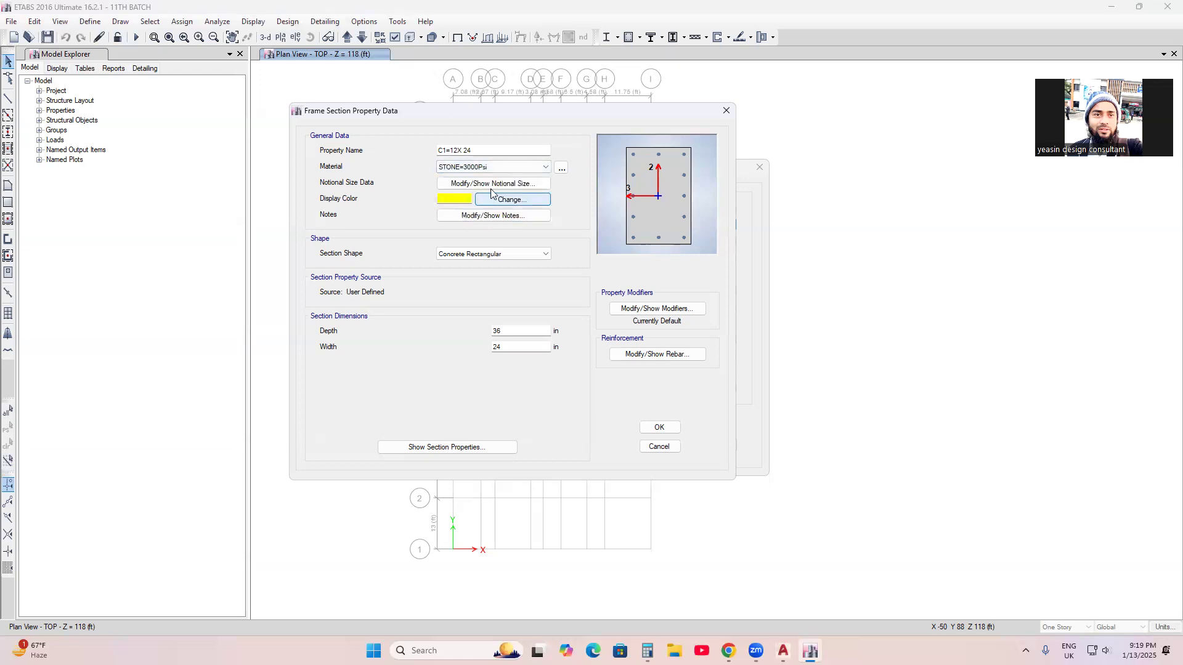
left_click(461, 199)
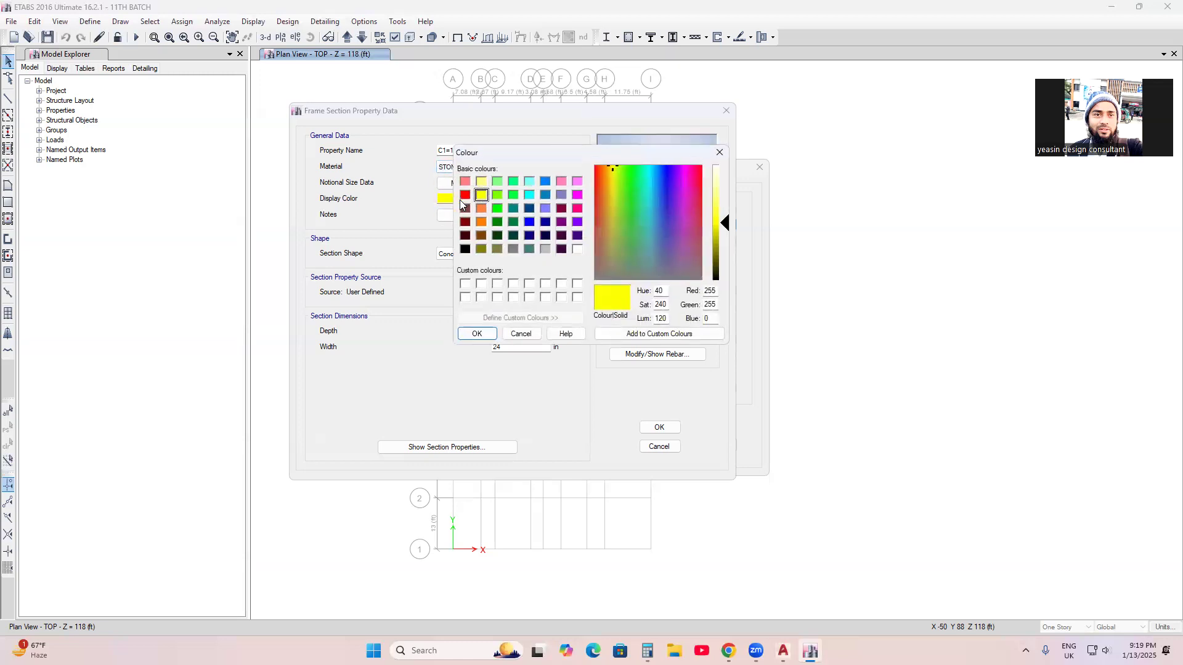
left_click(577, 196)
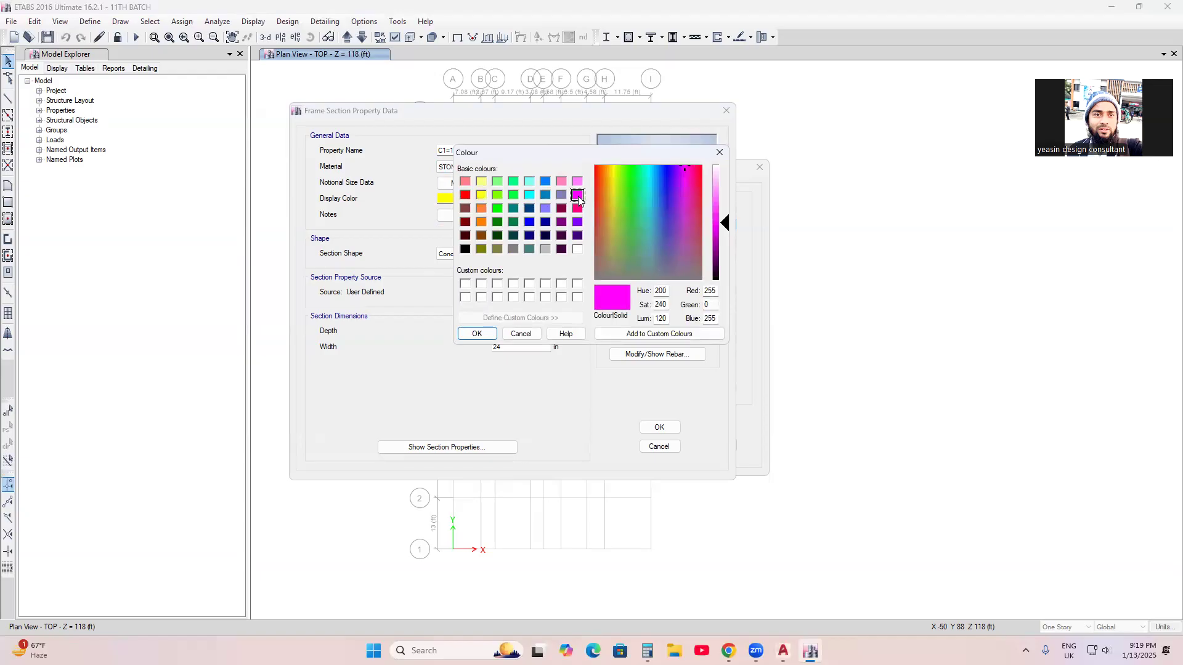
left_click(480, 334)
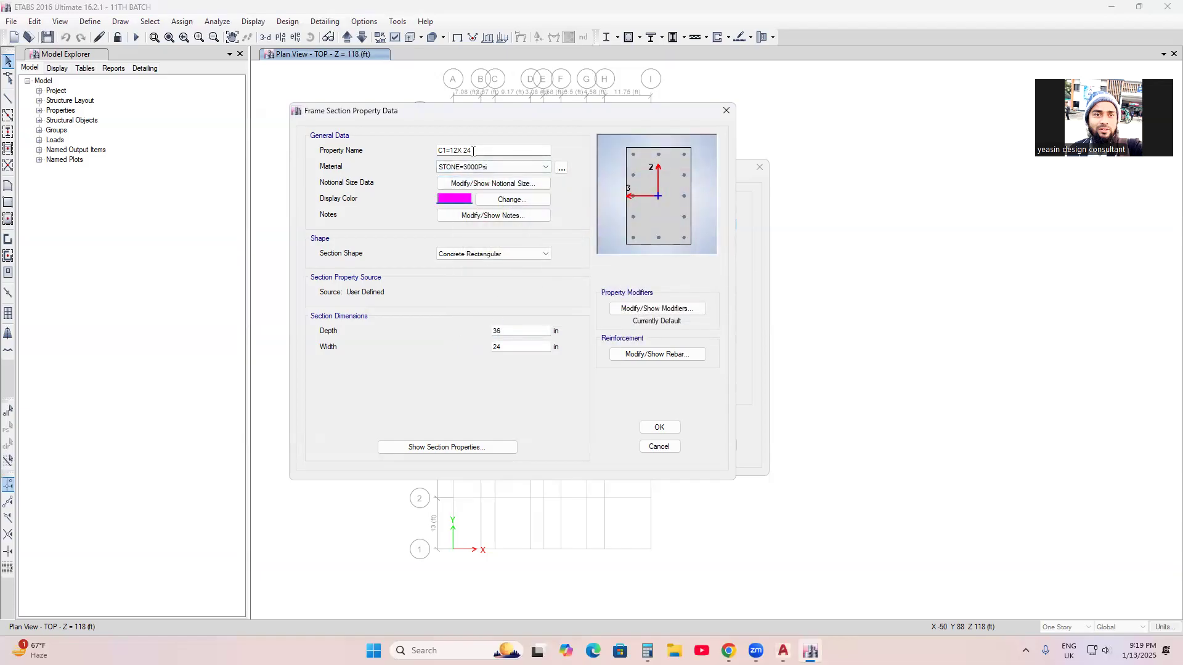
Step: Set the C1 section's width to 12 in and its depth to 24 in
left_click(505, 347)
key("BackSpace")
key("BackSpace")
type("12")
left_click(506, 333)
key("BackSpace")
key("BackSpace")
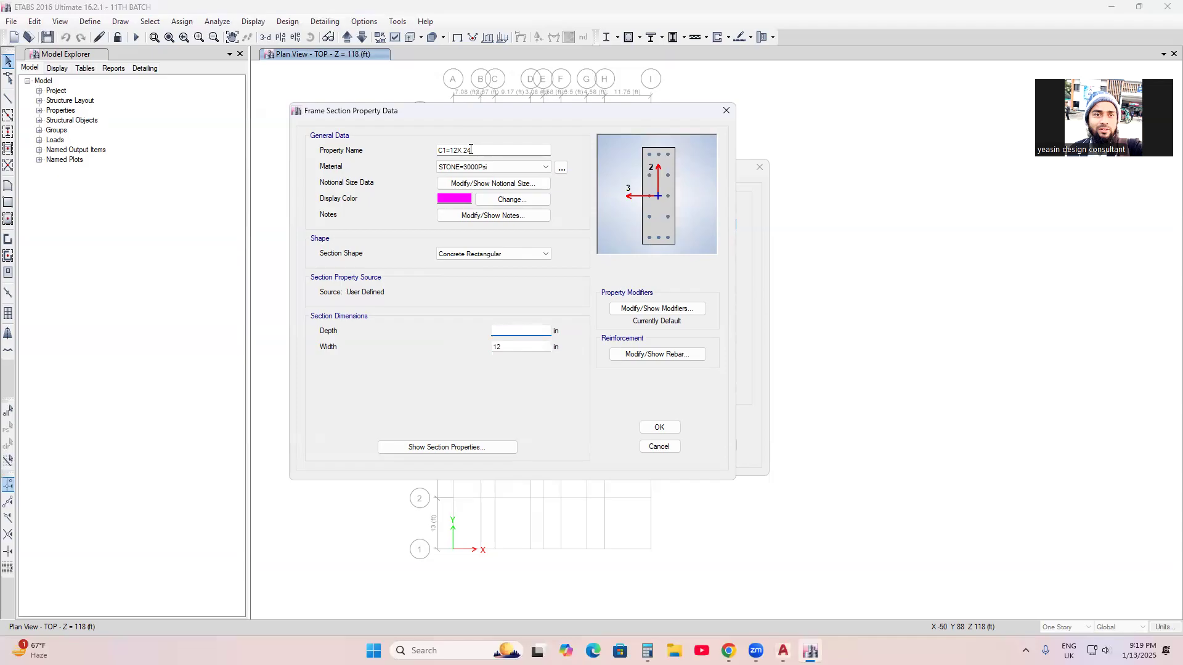
type("24")
Step: Open the C1 column's reinforcement data, set the reinforcement to be checked, and arrange the dialogs so the section preview is visible
left_click_drag(587, 114, 405, 127)
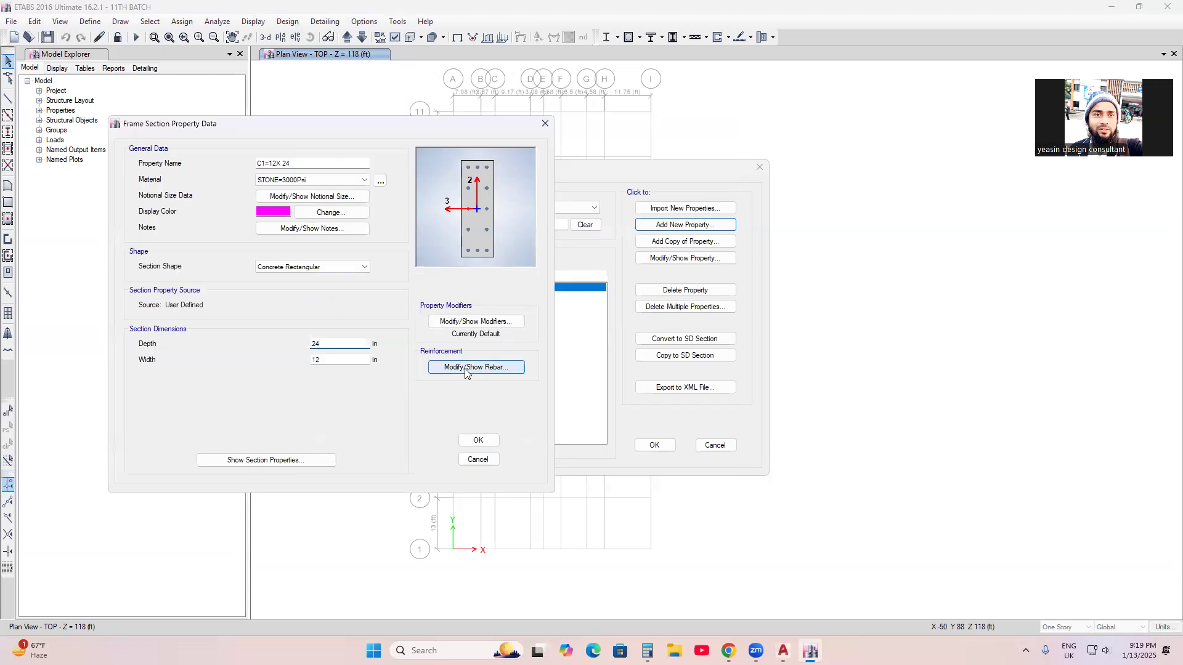
left_click(466, 368)
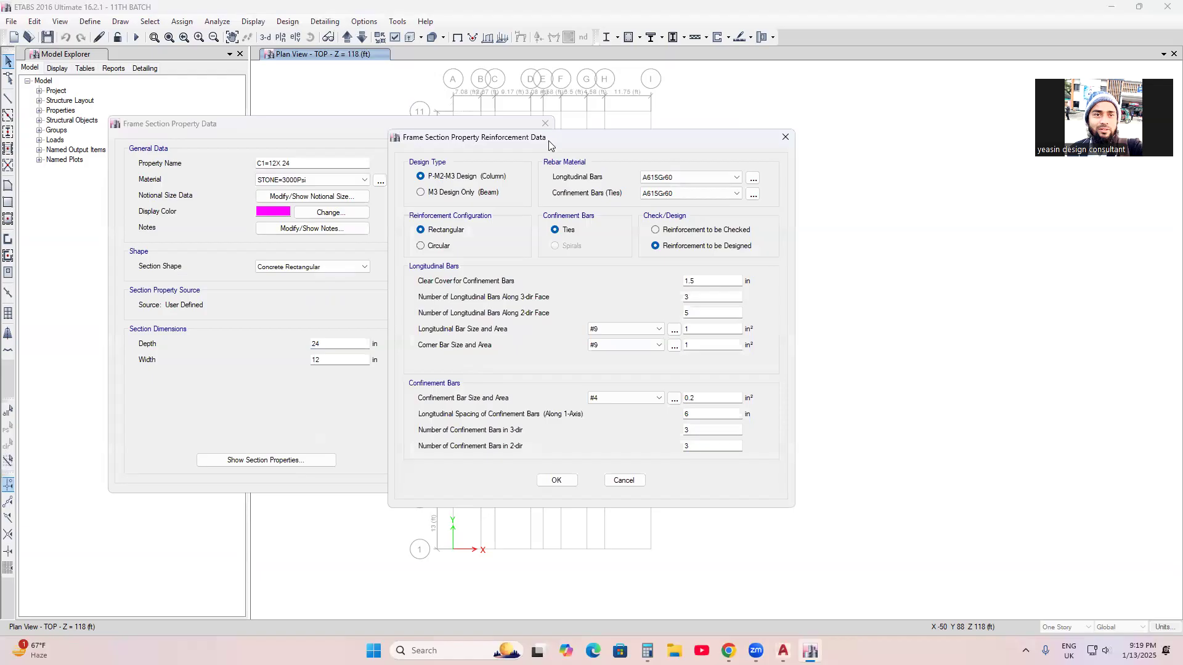
left_click_drag(550, 144, 600, 126)
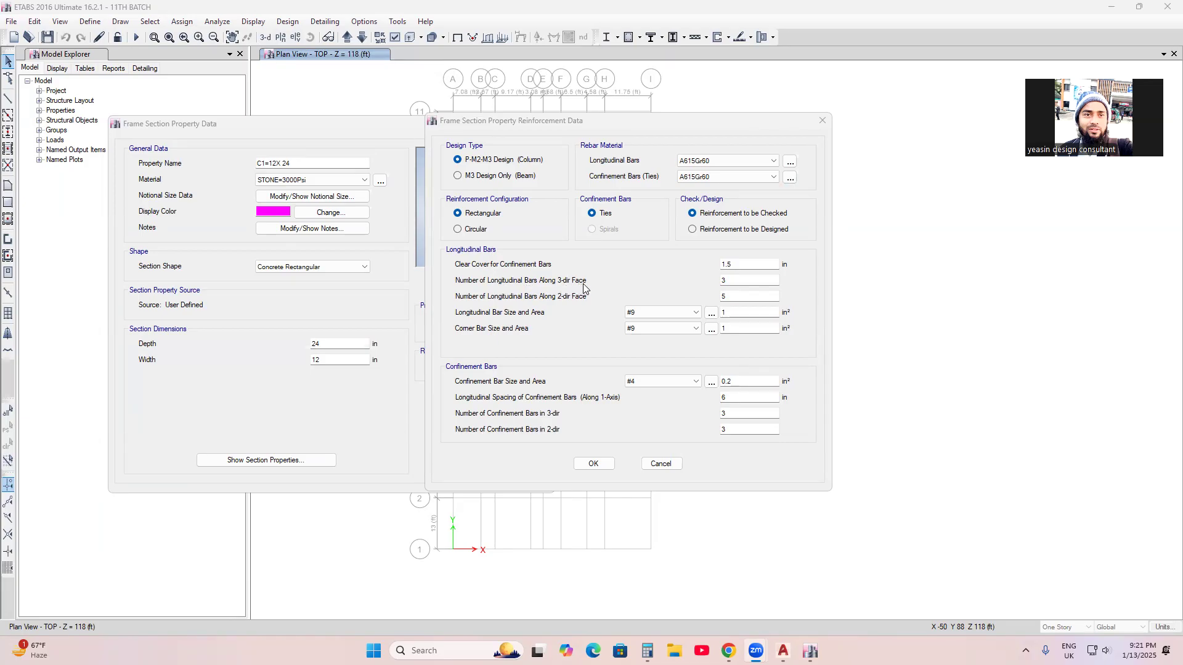
left_click(563, 127)
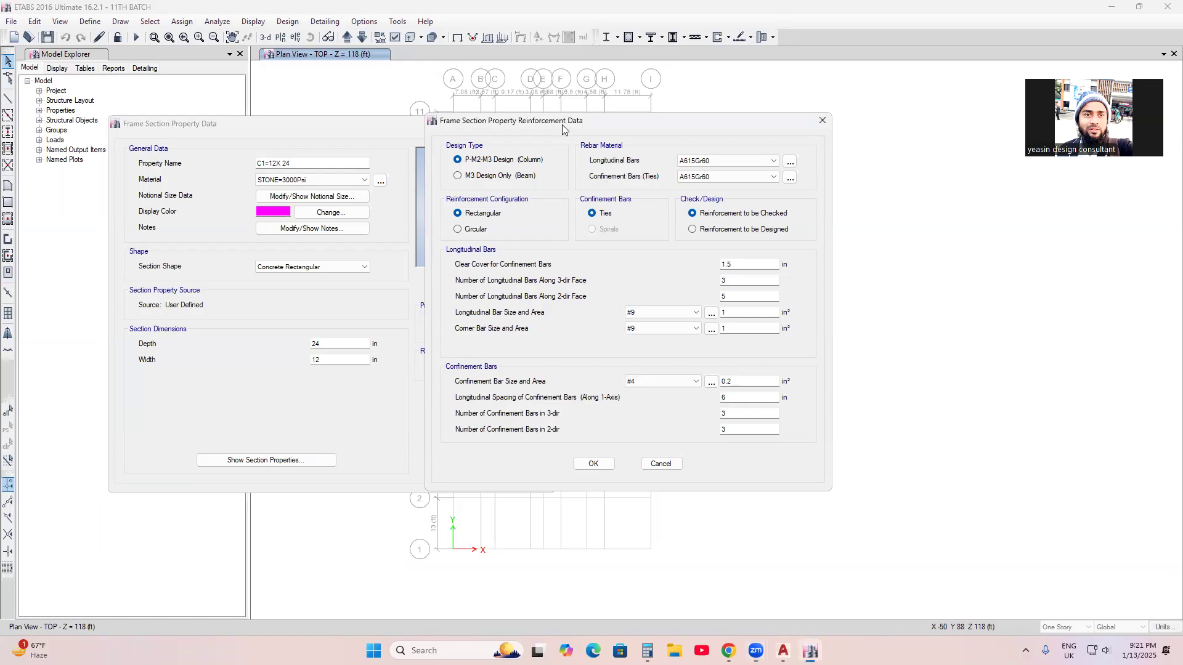
left_click_drag(563, 127, 787, 155)
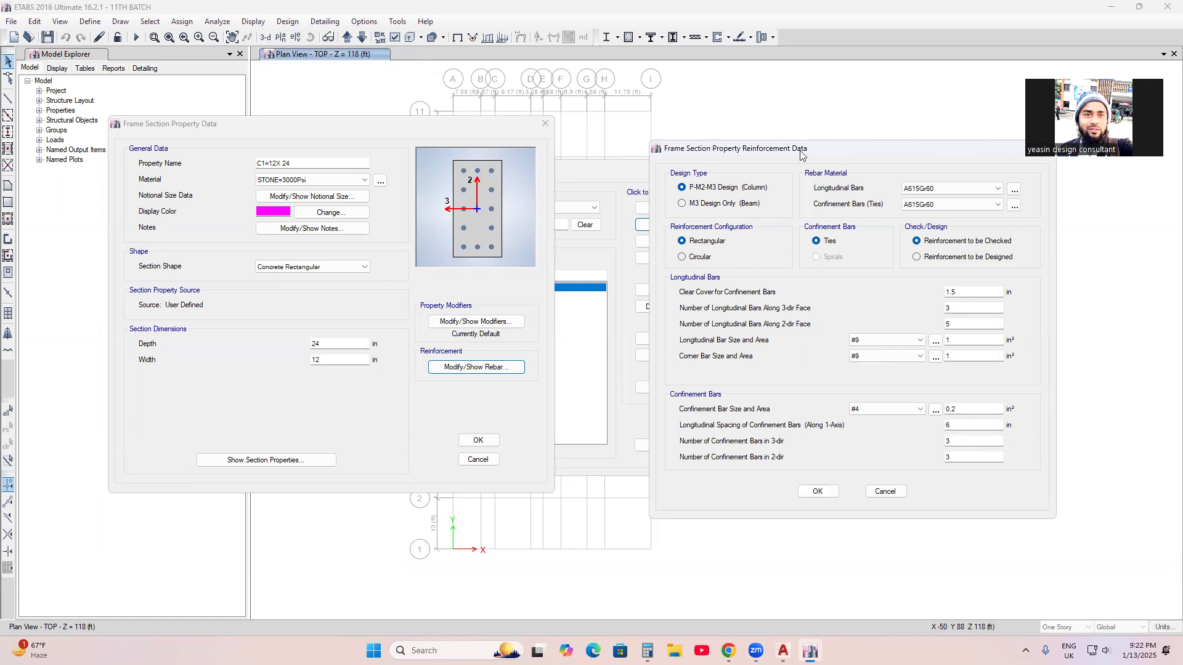
left_click_drag(801, 154, 714, 98)
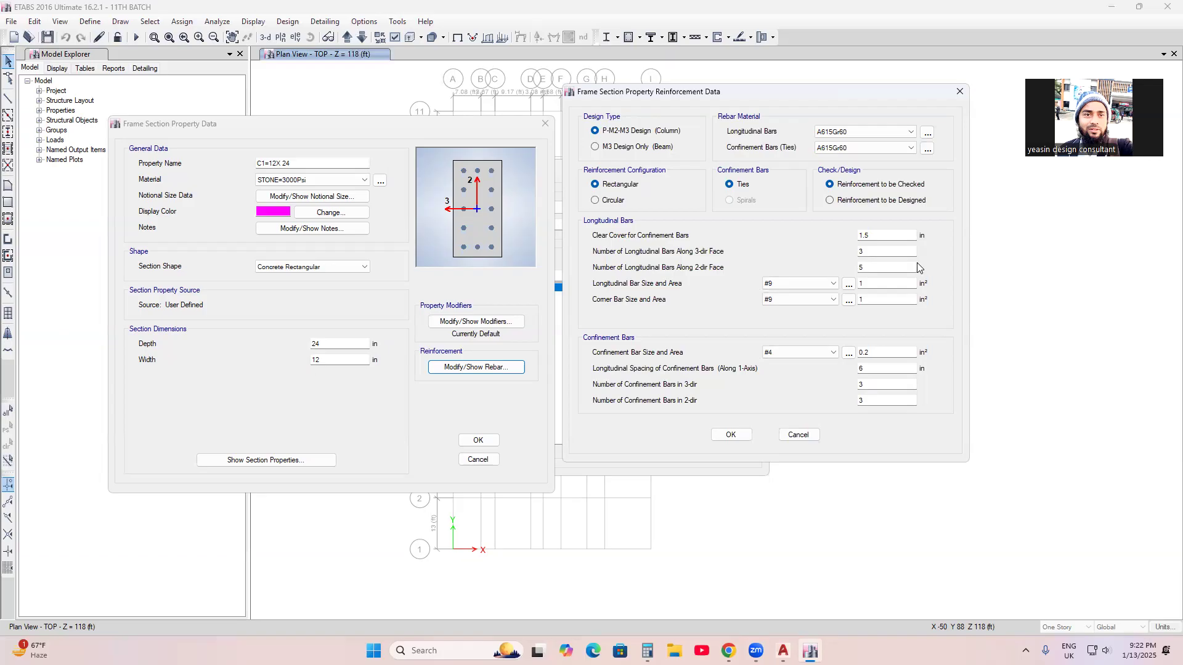
Step: Set the number of longitudinal bars along the C1 column's 2-dir face to 6
left_click(863, 250)
left_click(880, 268)
key("BackSpace")
type("6")
Step: Set both the longitudinal bar size and the corner bar size of the C1 column to #6
left_click(790, 283)
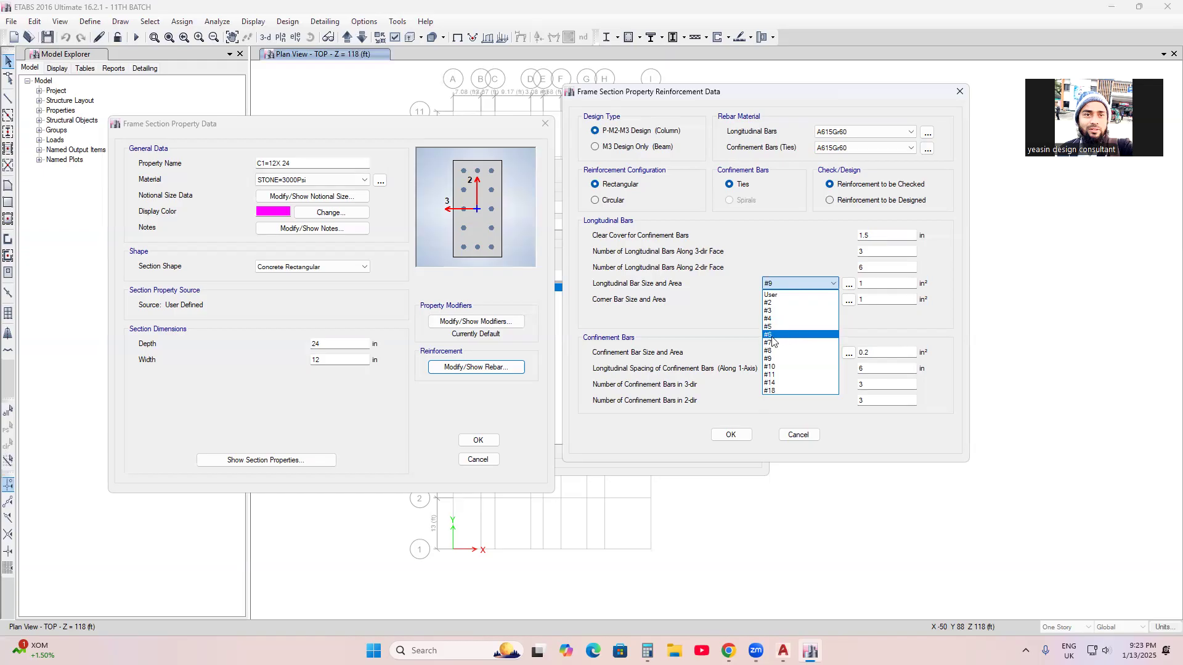
left_click(772, 336)
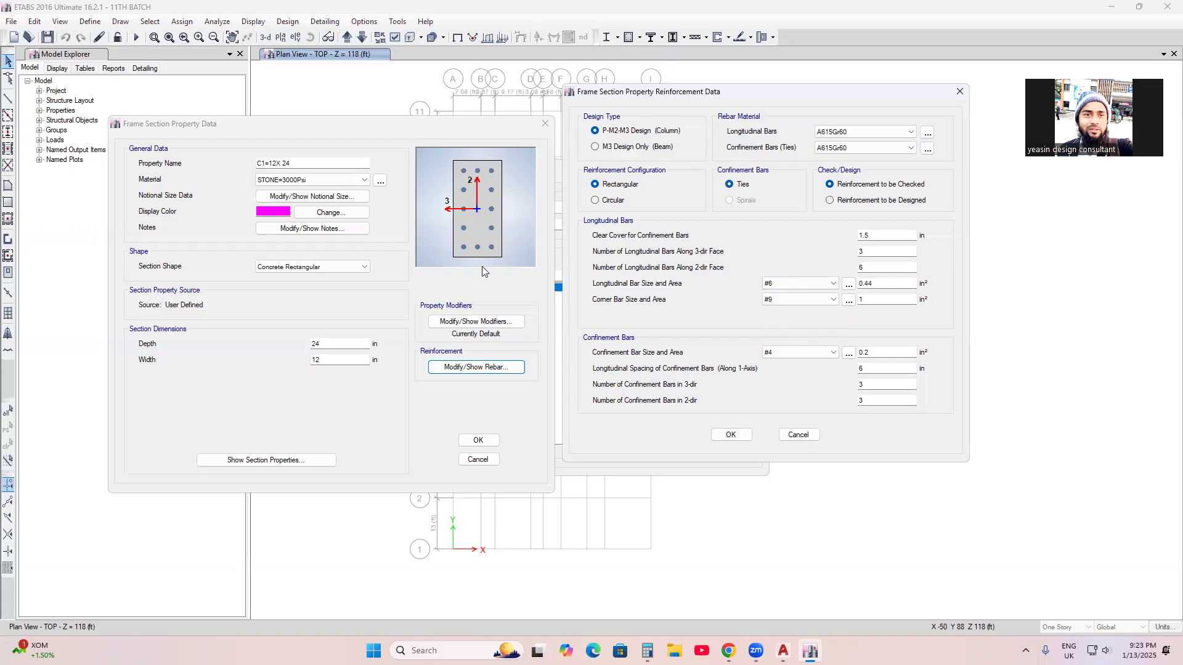
left_click(798, 301)
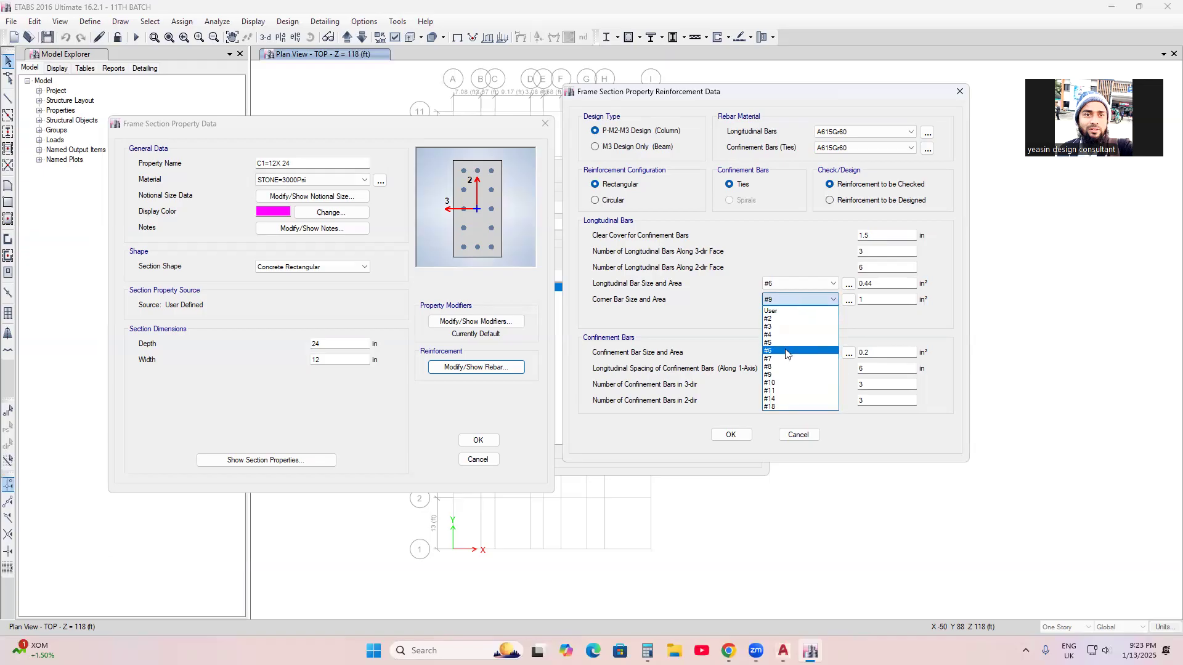
left_click(787, 351)
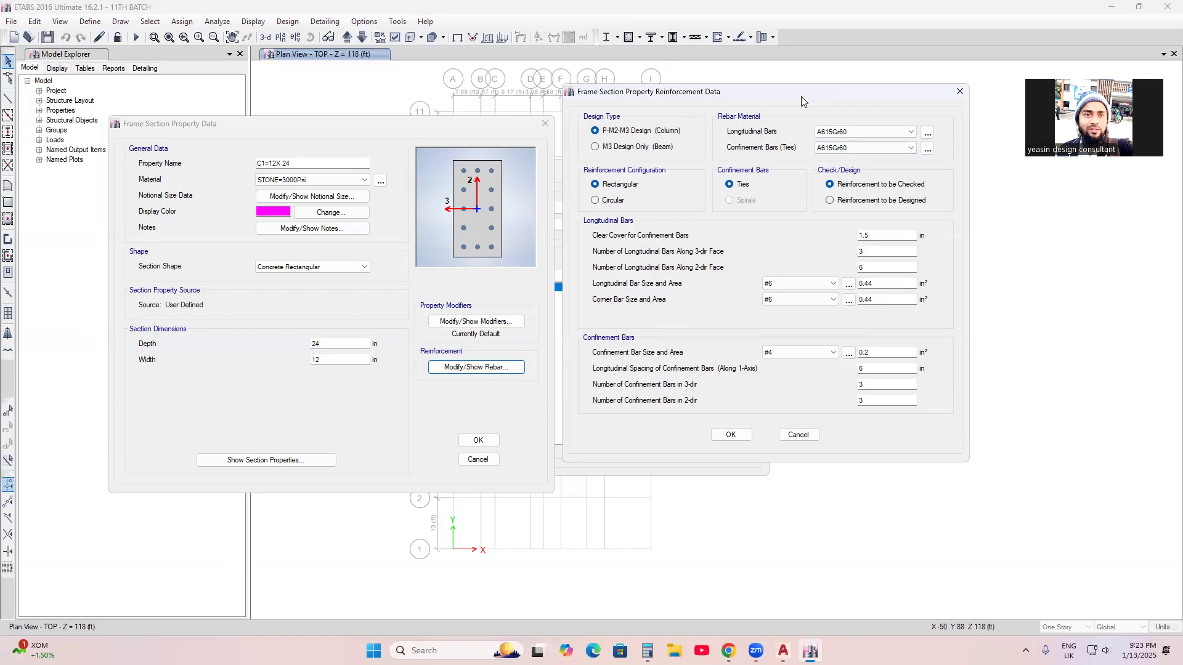
left_click_drag(801, 96, 709, 113)
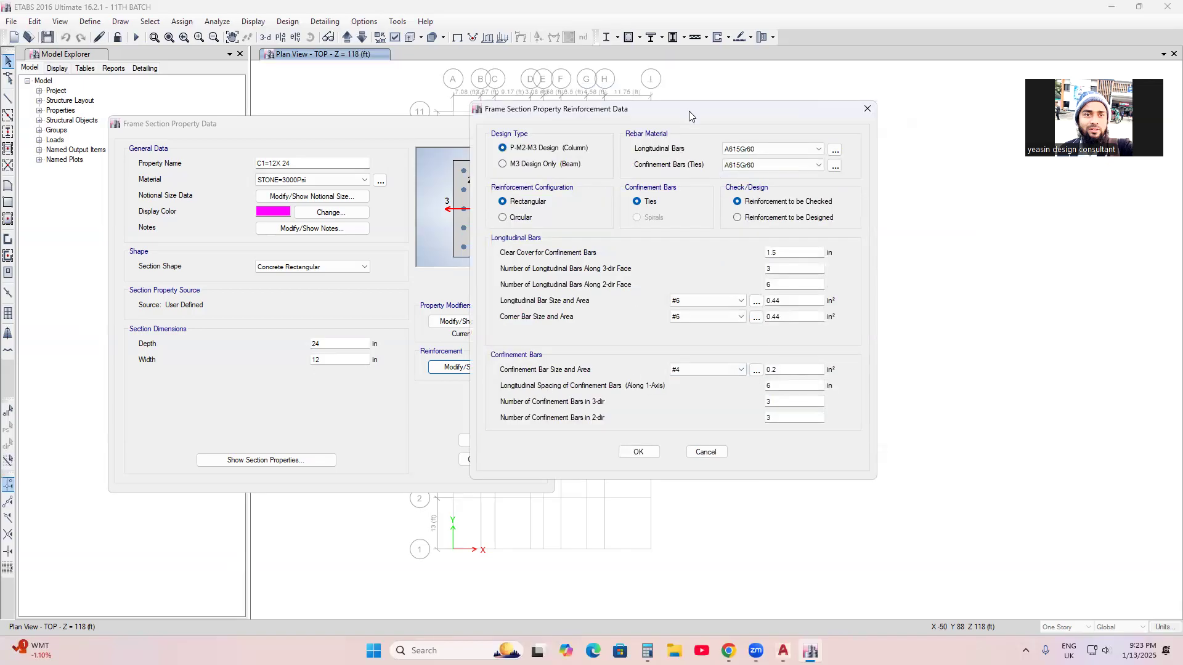
left_click_drag(689, 111, 850, 106)
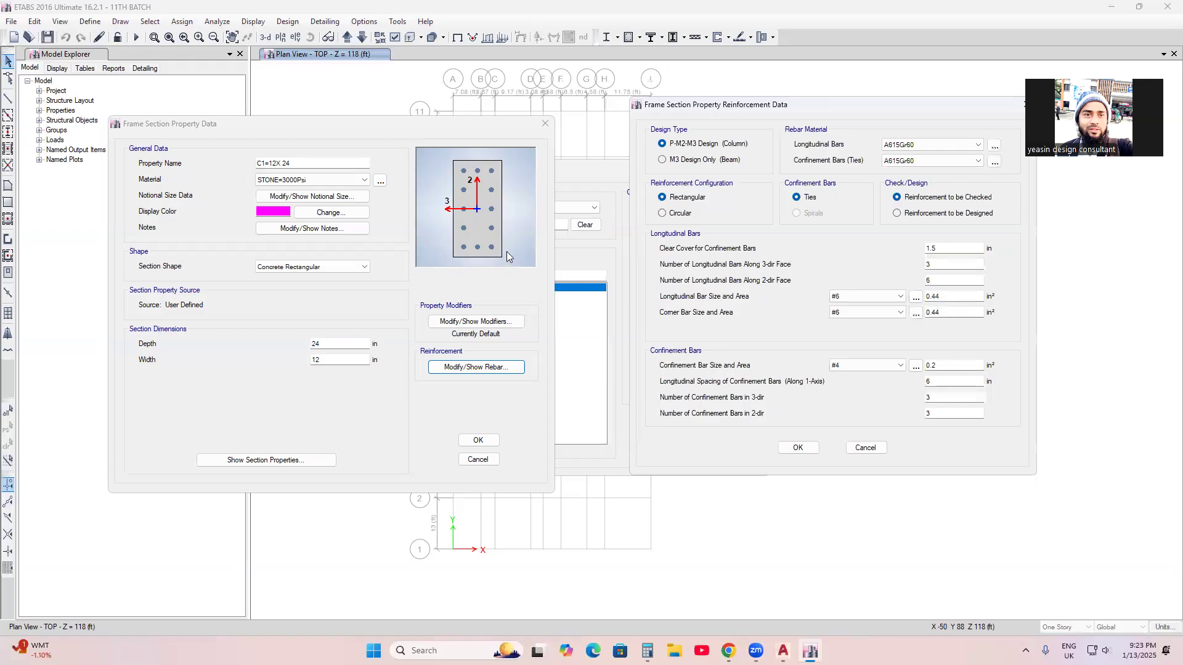
Step: Set the C1 confinement bar size to #3, and accept the reinforcement data and the section definition
left_click(857, 367)
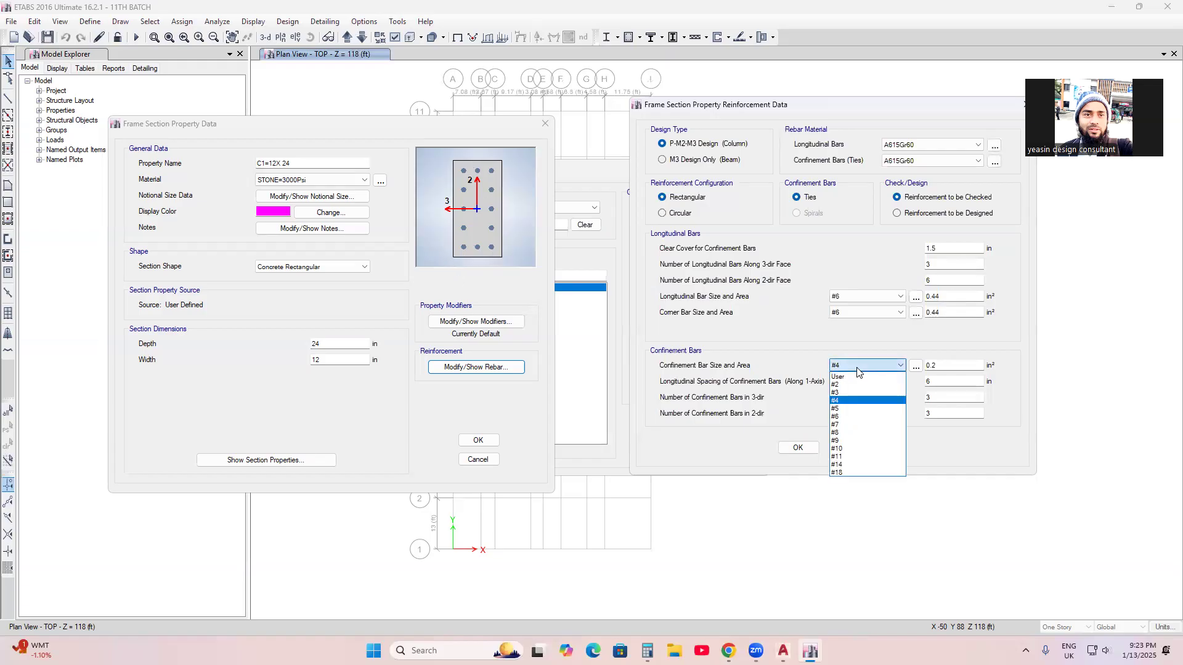
left_click(837, 394)
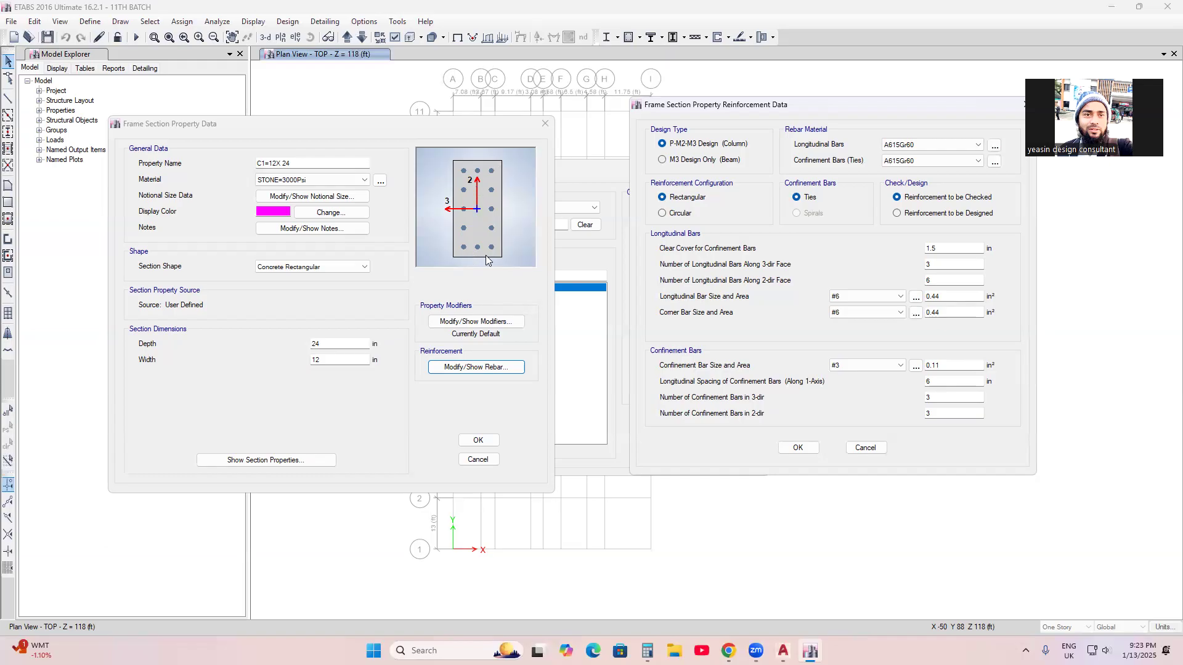
left_click(798, 449)
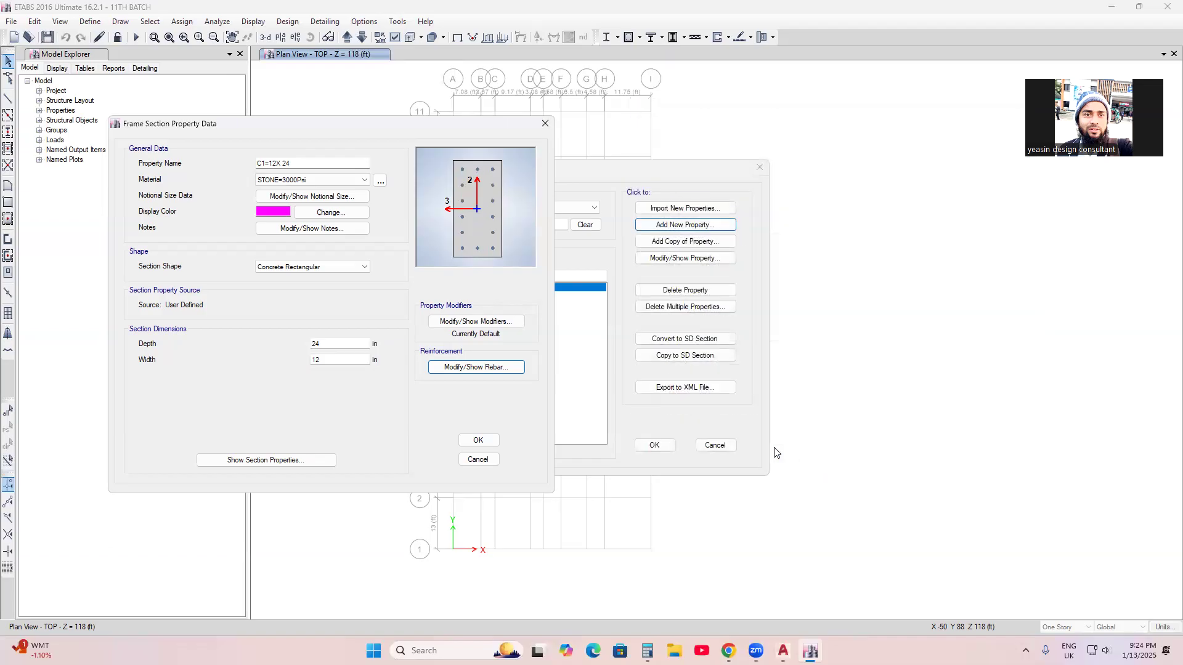
left_click(479, 440)
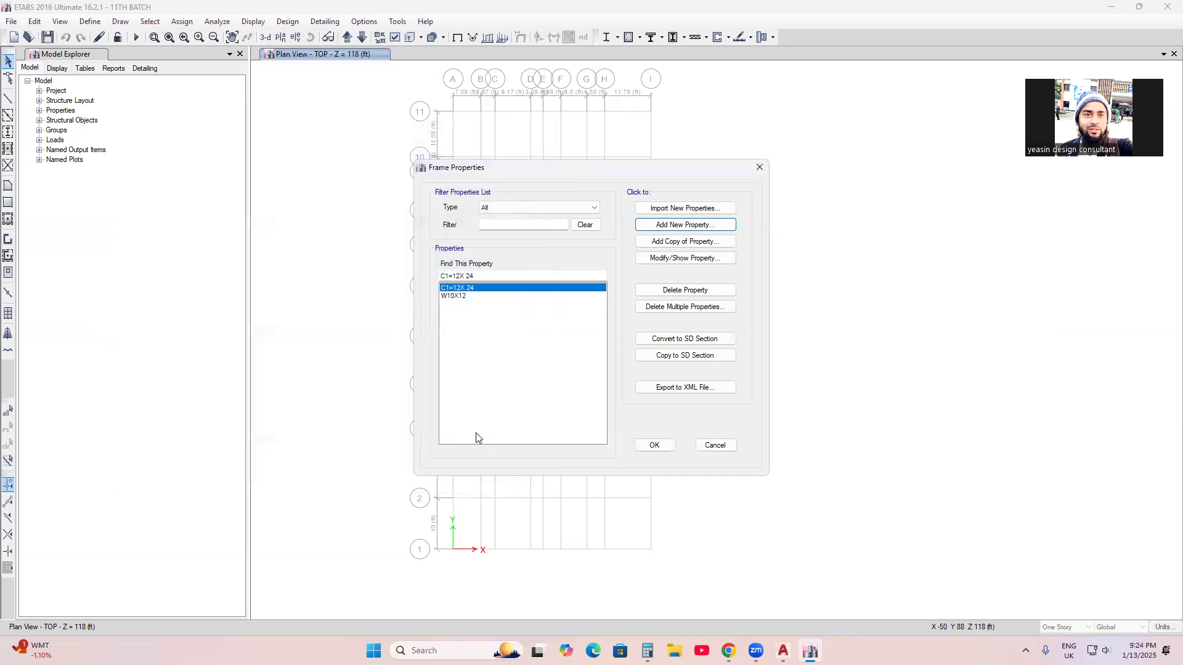
Step: Delete the remaining W10X12 frame section and confirm the deletion
left_click(454, 297)
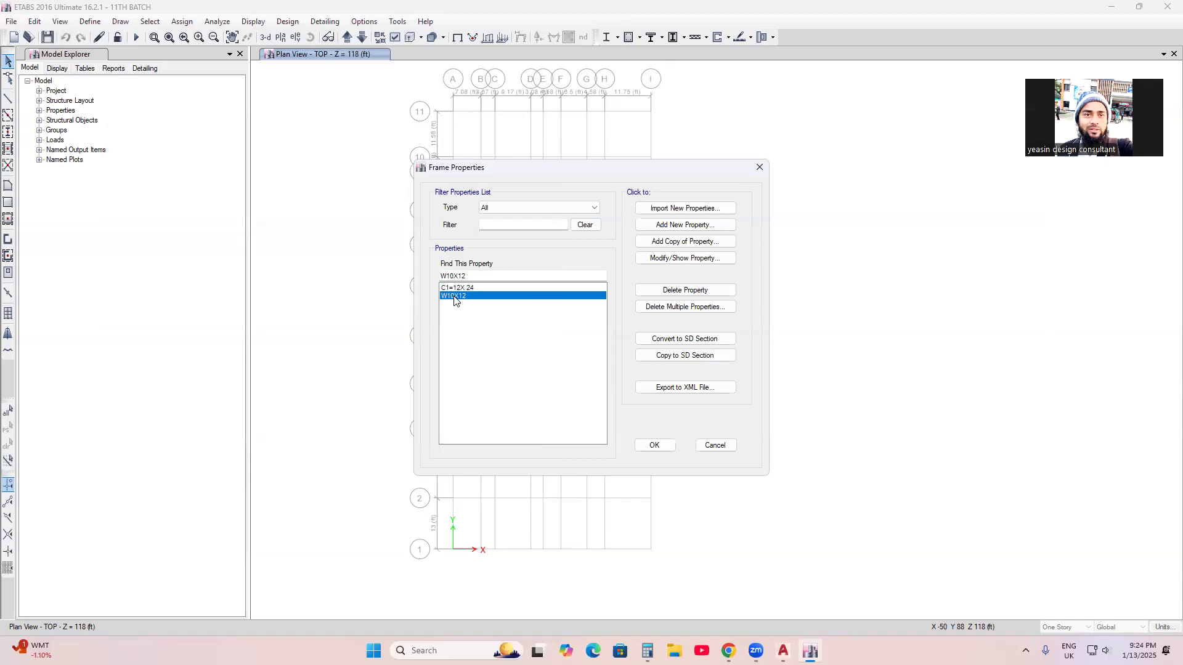
left_click(688, 292)
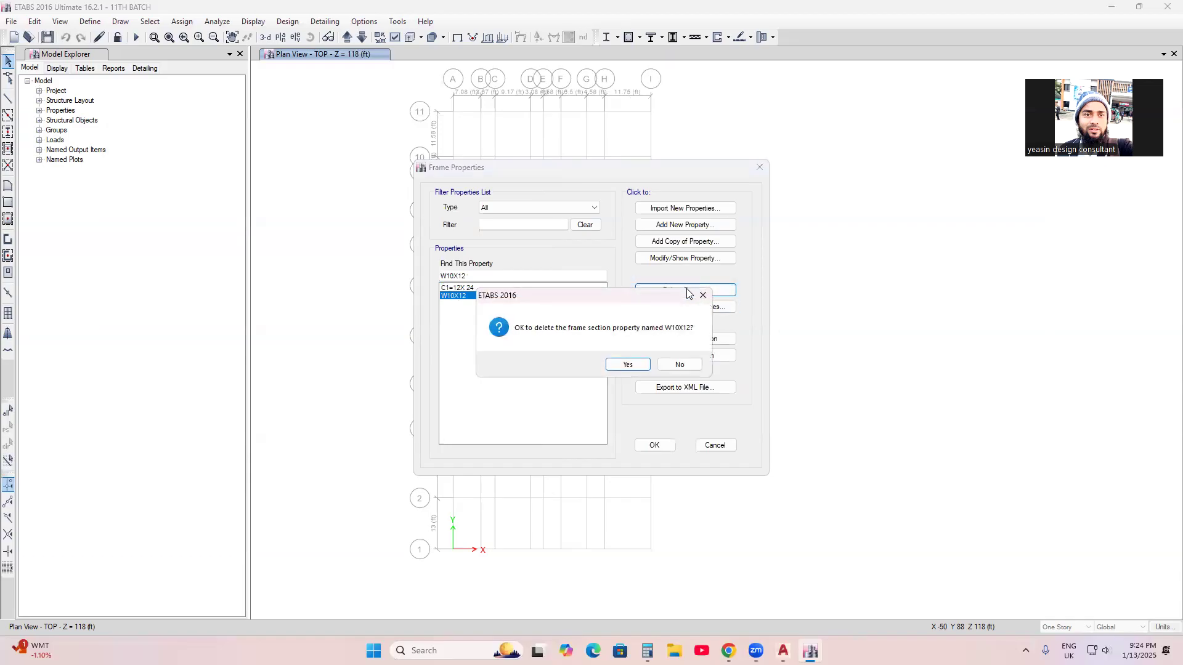
left_click(626, 365)
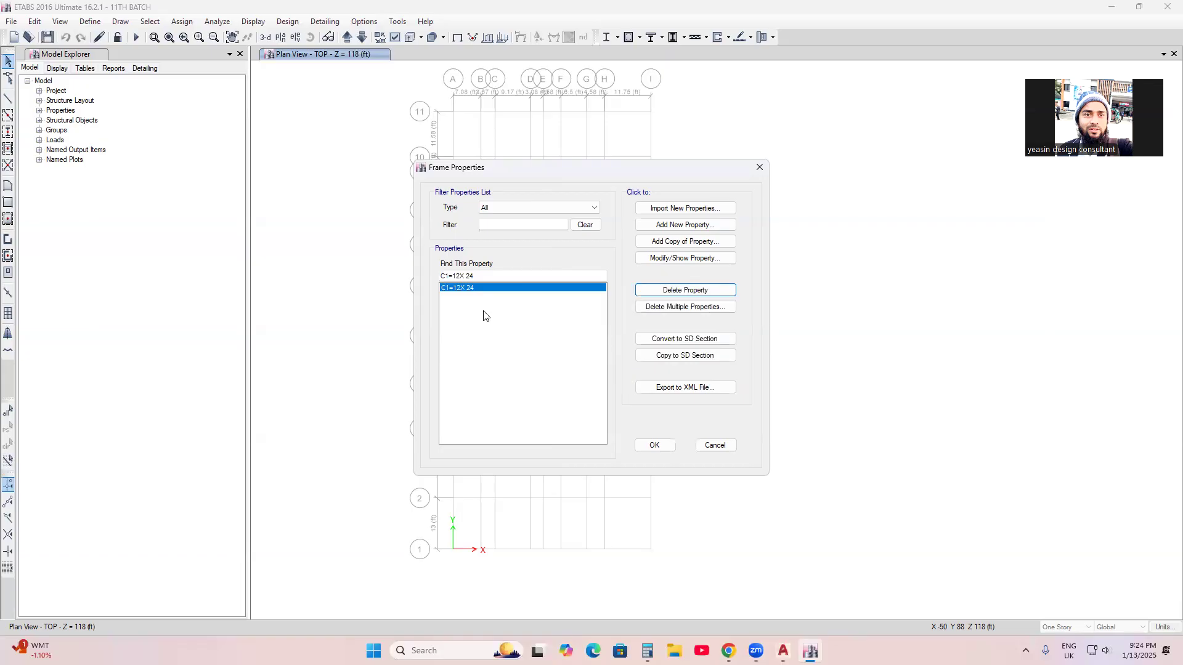
Step: Add a copy of the C1=12X 24 section and name it C2=15X24
left_click(472, 288)
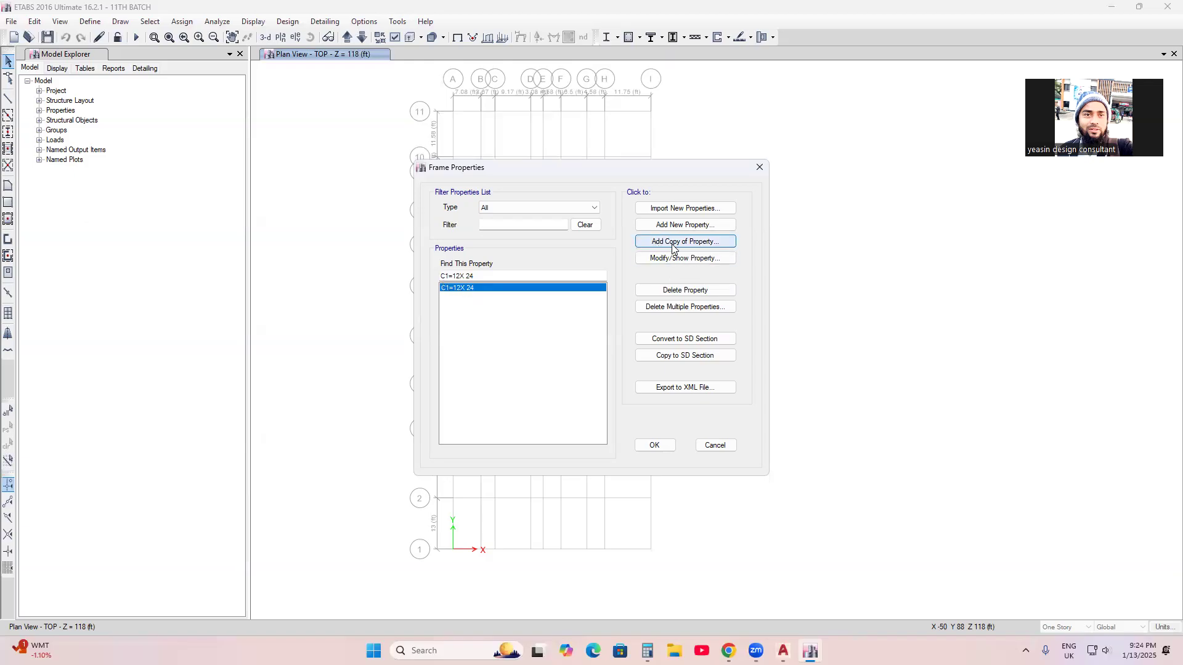
left_click(698, 243)
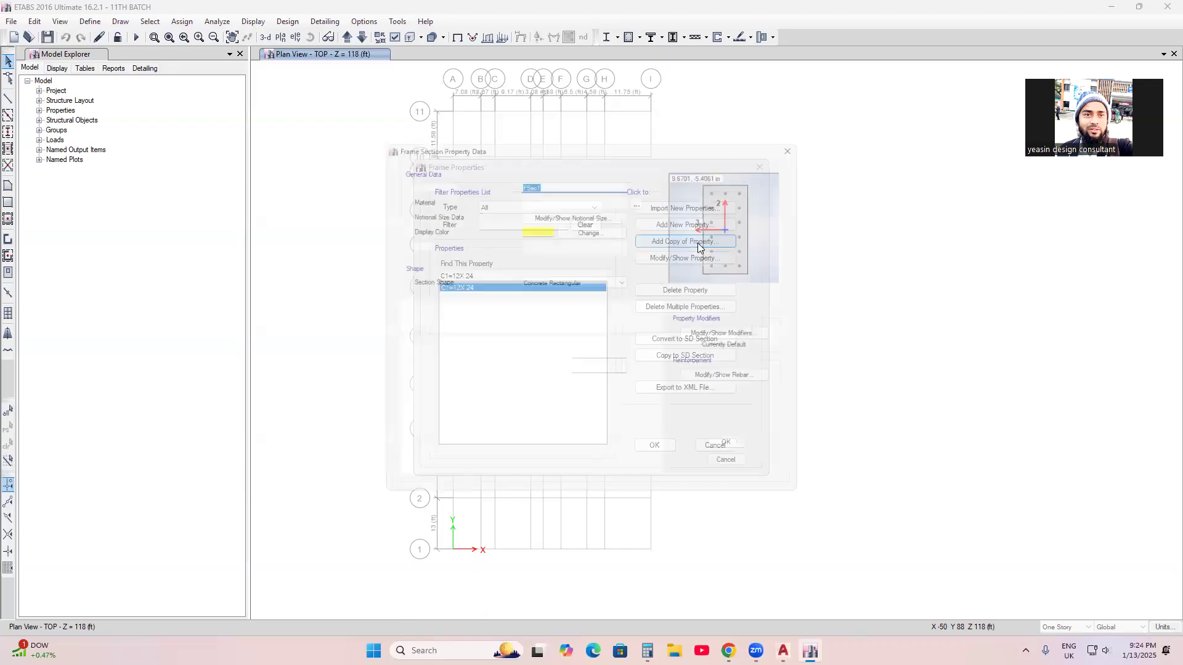
key("BackSpace")
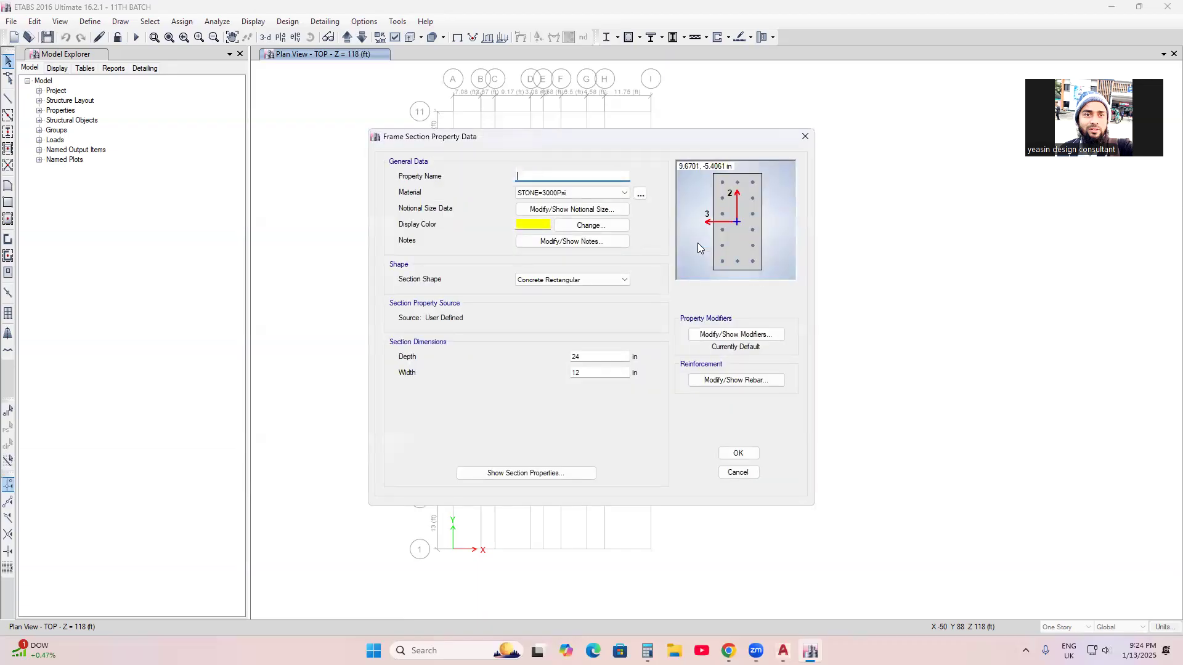
type("C2")
key("BackSpace")
key("BackSpace")
key("BackSpace")
key("BackSpace")
type("15")
Step: Keep STONE=3000Psi as the material of the C2=15X24 section and set its display colour to light blue
left_click(540, 193)
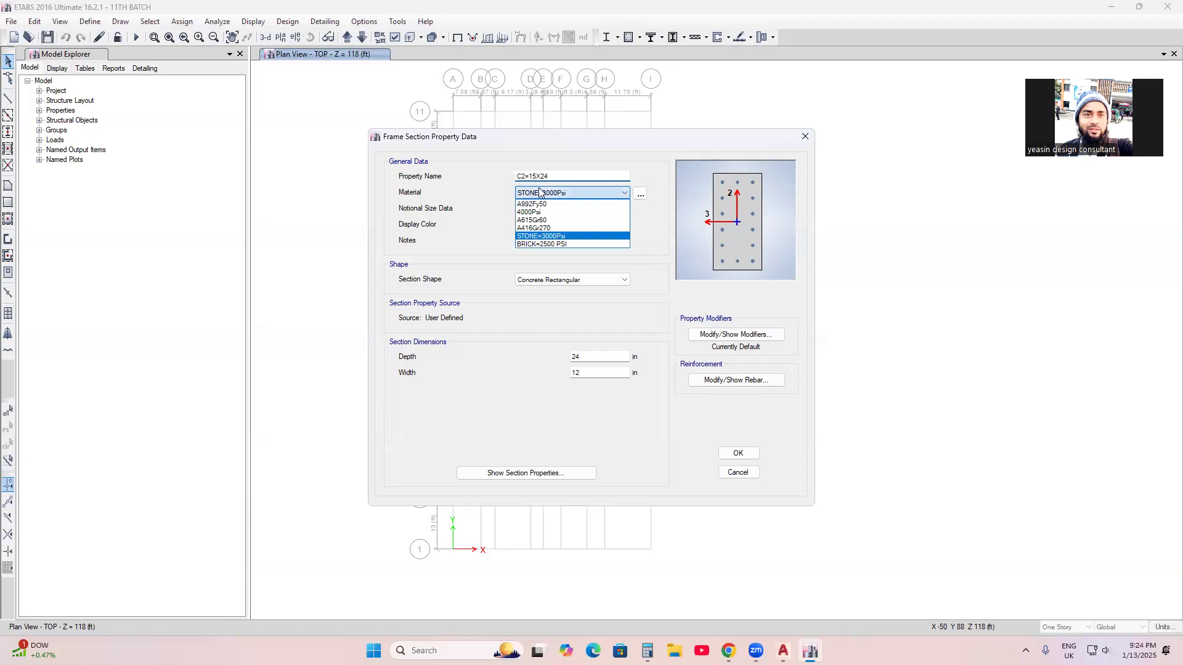
left_click(529, 236)
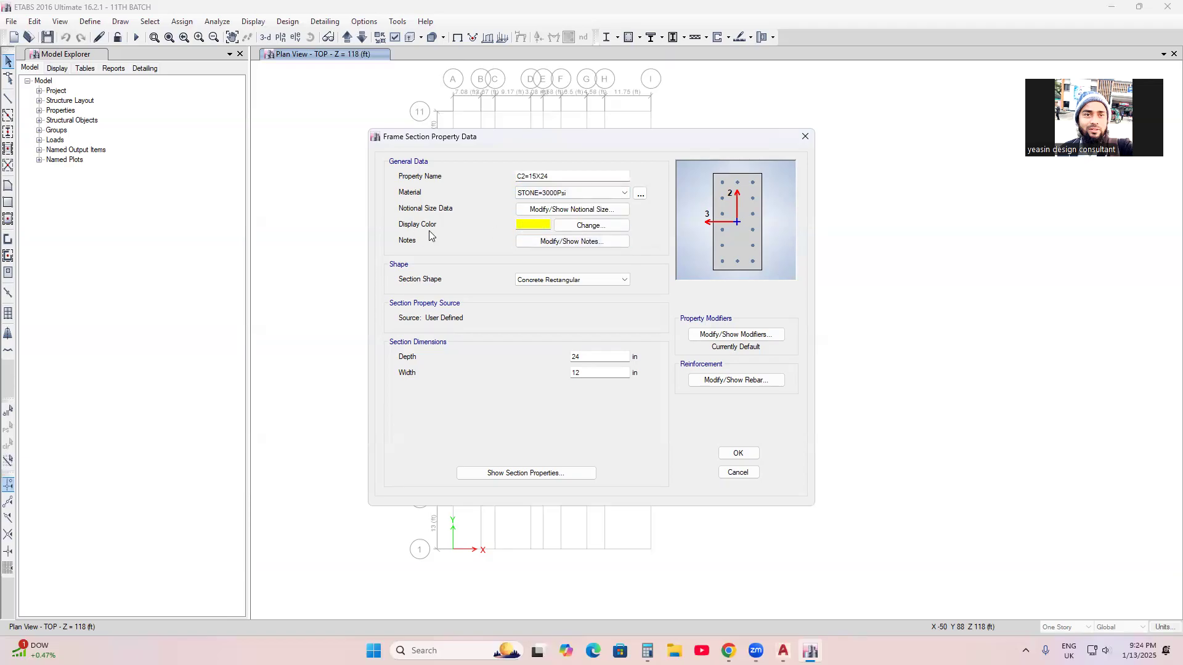
left_click(550, 224)
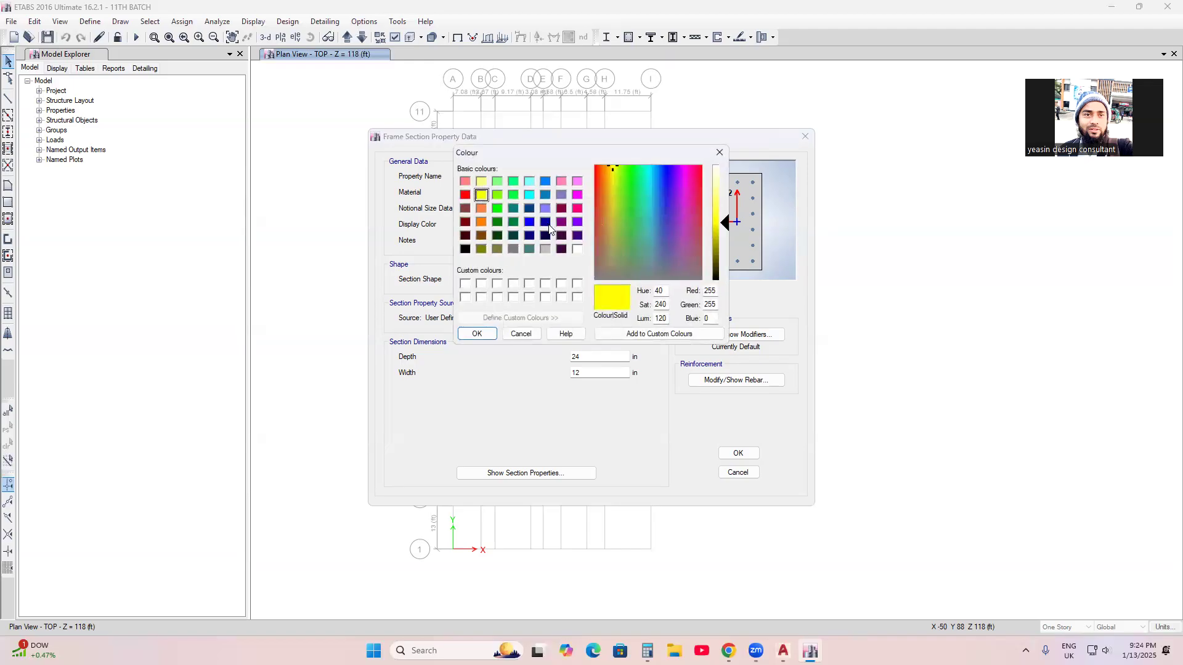
left_click(544, 184)
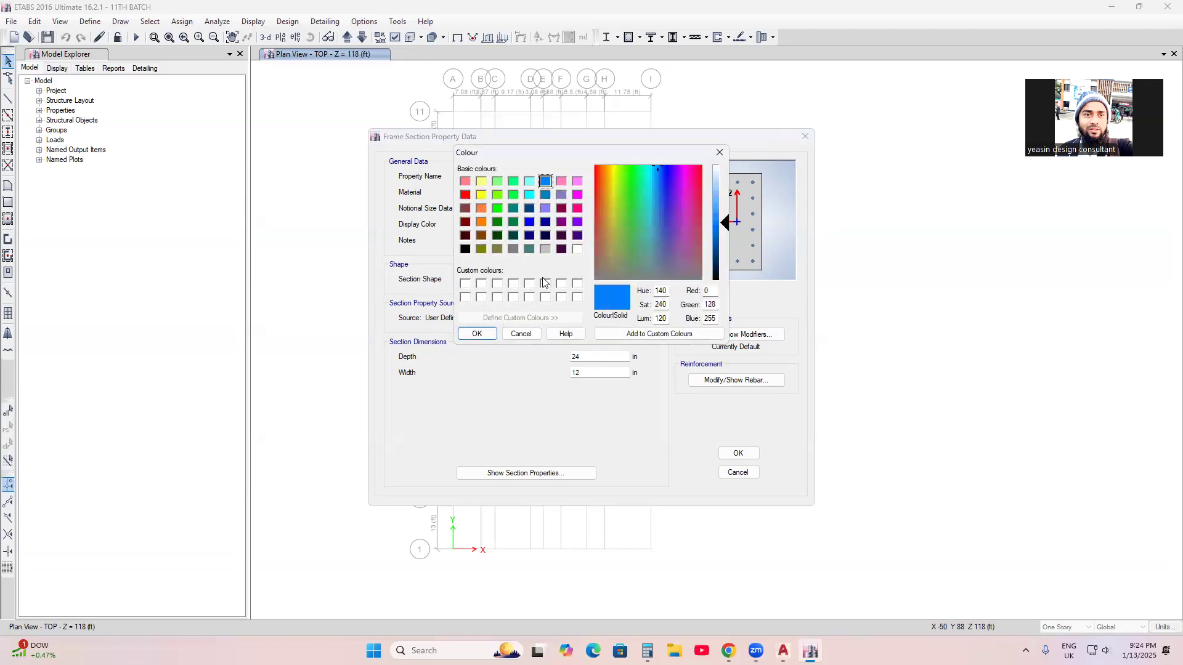
left_click(477, 334)
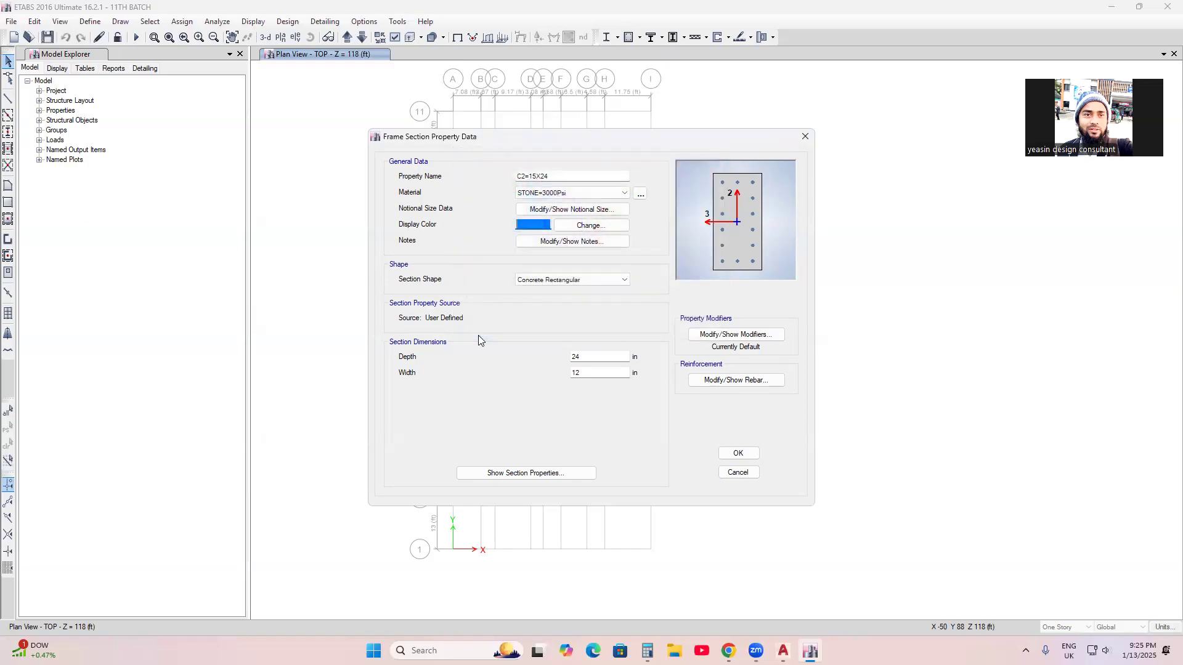
Step: Set the C2 section width to 15 in and its longitudinal bars along the 3-dir face to 4, and accept the section
left_click(587, 374)
type("1")
left_click(750, 383)
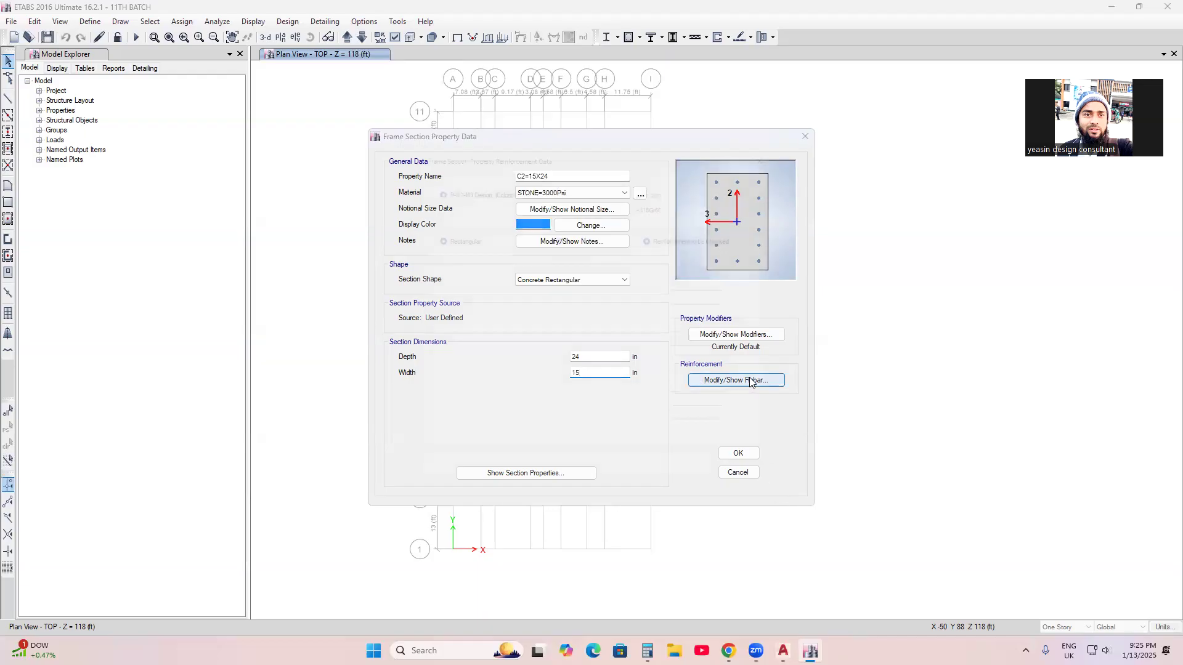
left_click_drag(613, 141, 450, 153)
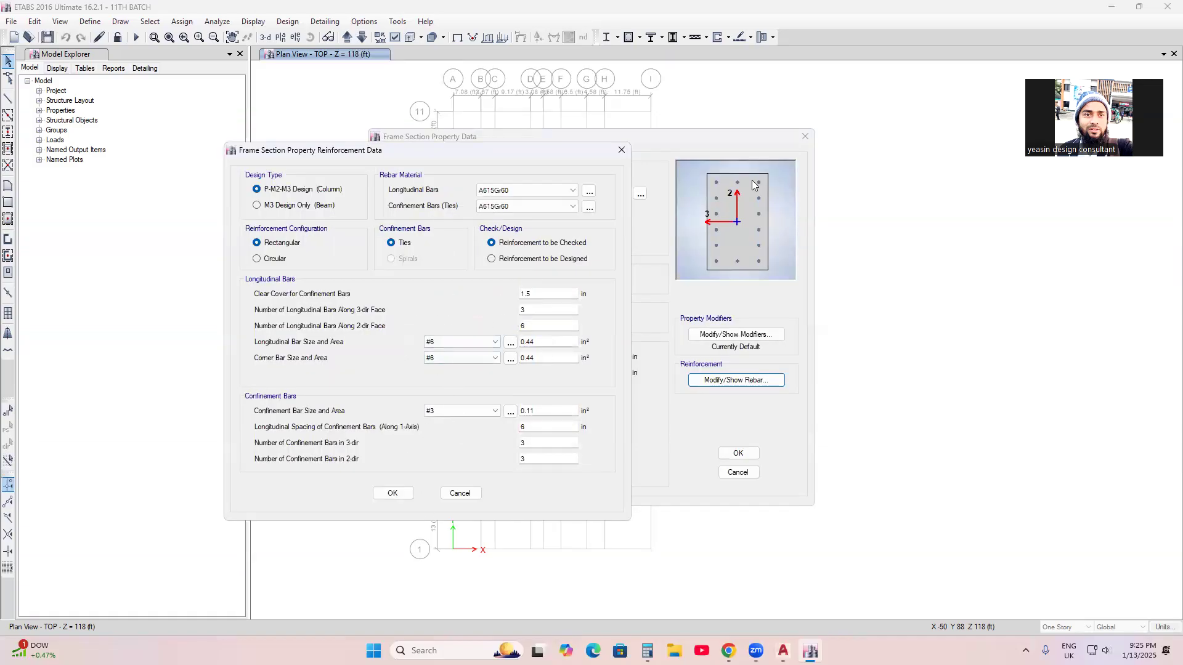
left_click(537, 312)
key("BackSpace")
left_click(392, 493)
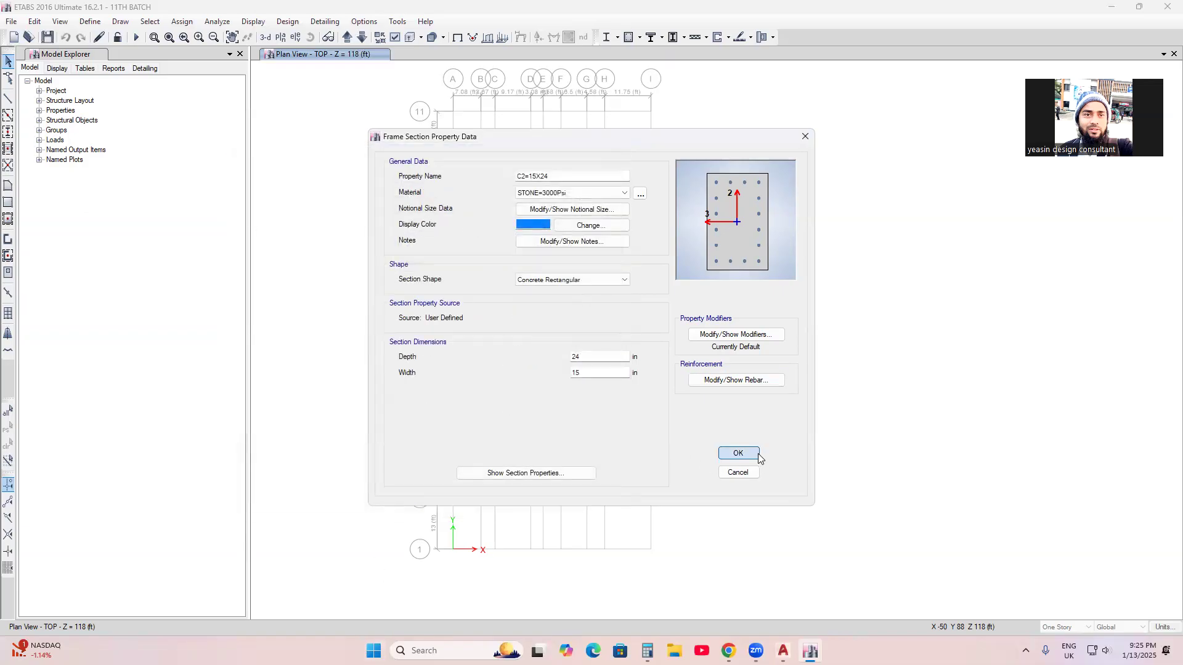
left_click(757, 455)
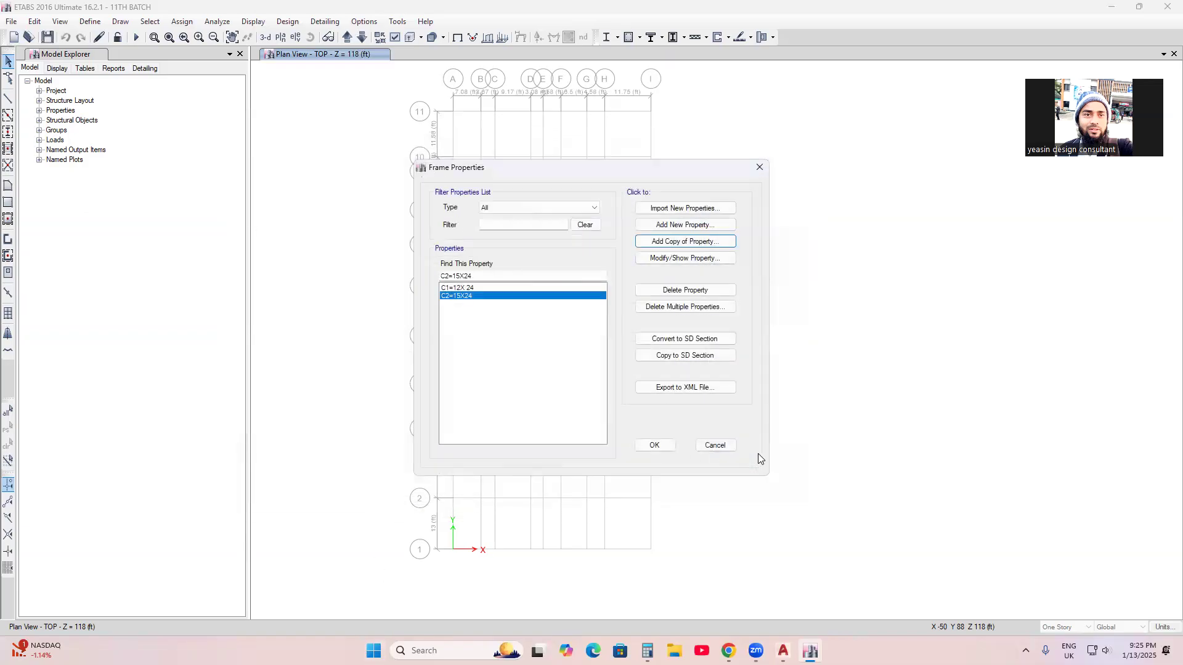
Step: Add a copy of the C2=15X24 section, name it C3=15X30 and set its display colour to dark blue
left_click(671, 242)
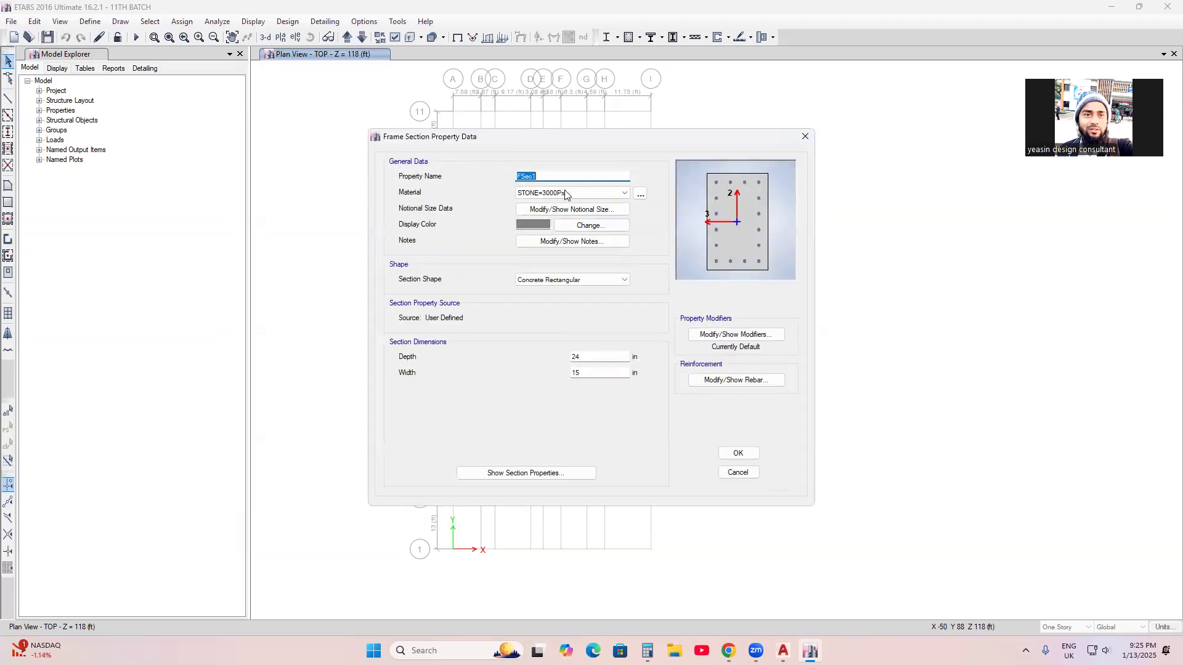
key("BackSpace")
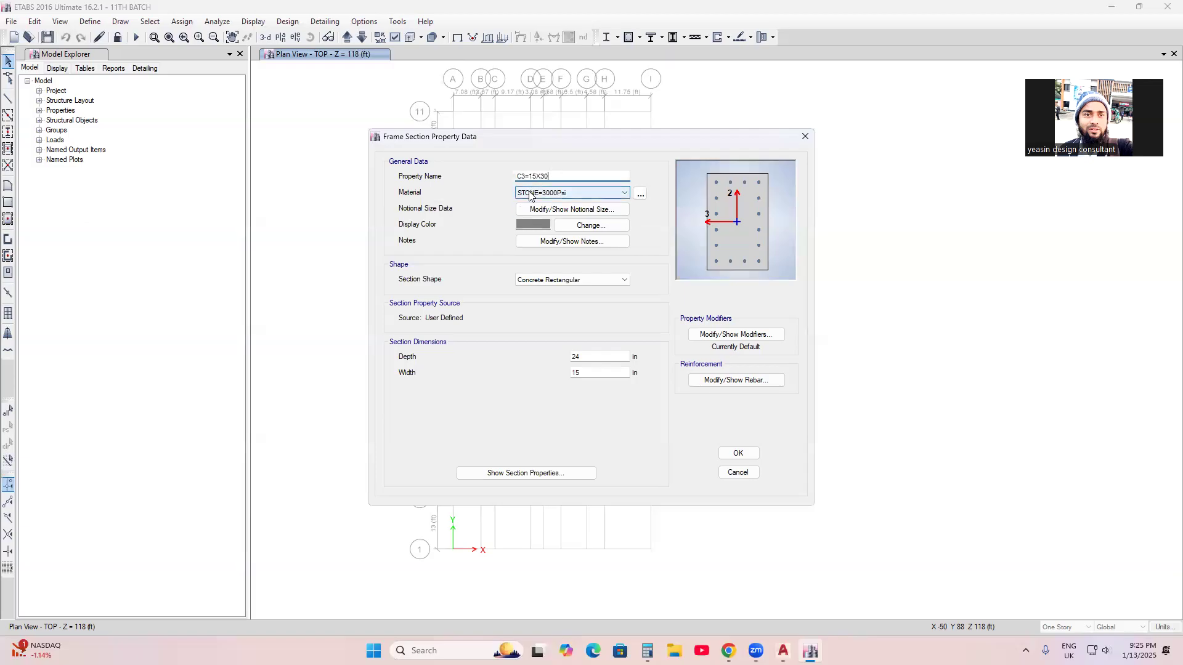
left_click(531, 225)
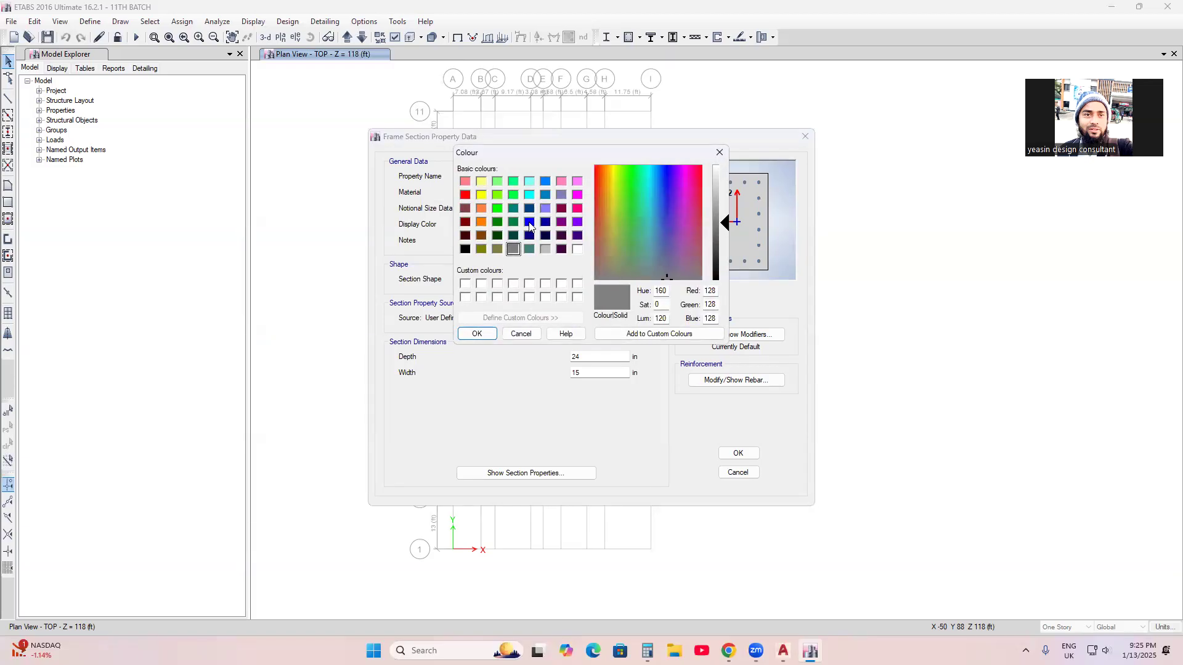
left_click(530, 223)
left_click(475, 334)
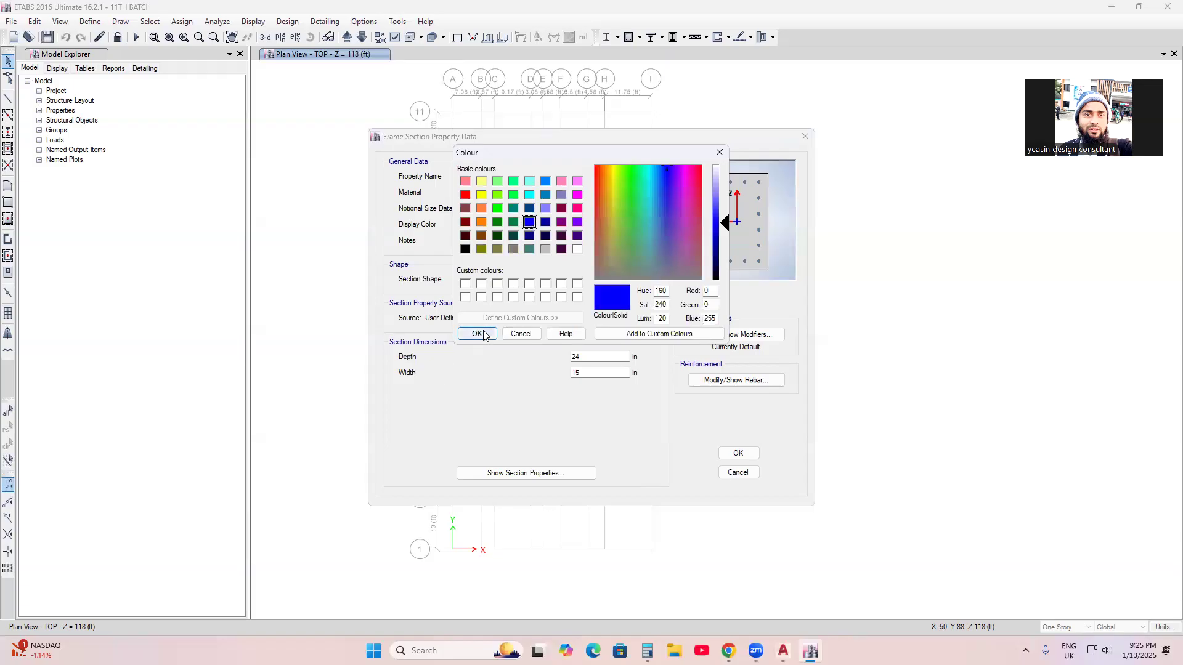
Step: Set the C3 section depth to 30 in and its longitudinal bars along the 2-dir face to 7, and accept the section
left_click(581, 357)
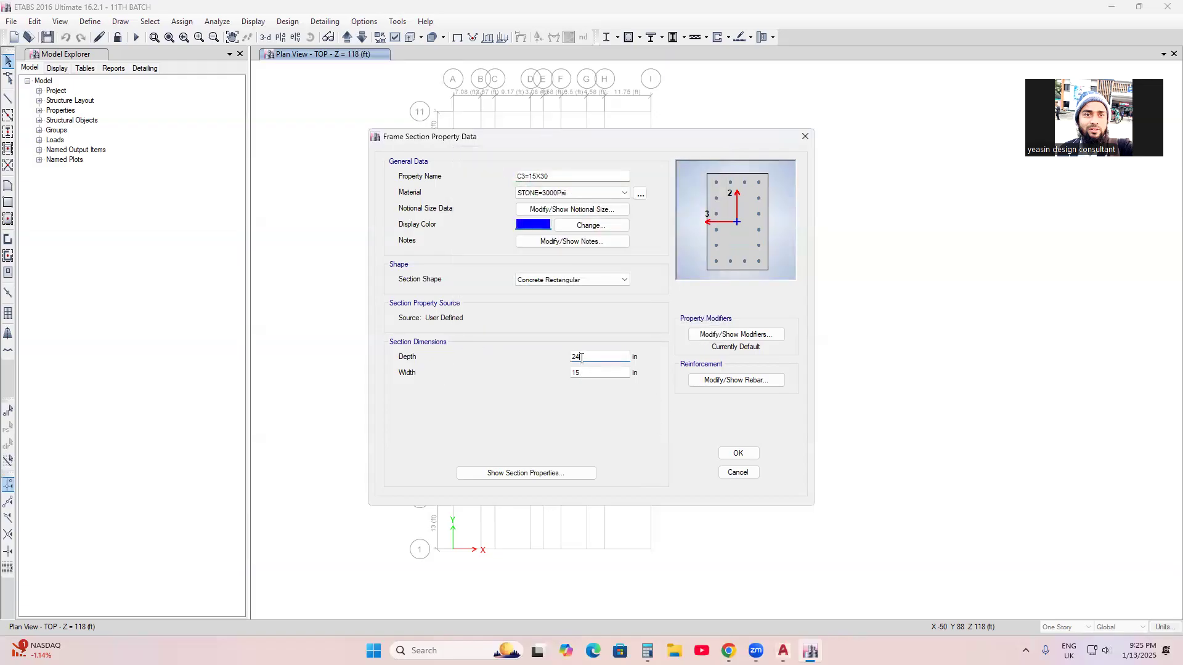
type("30")
left_click(743, 382)
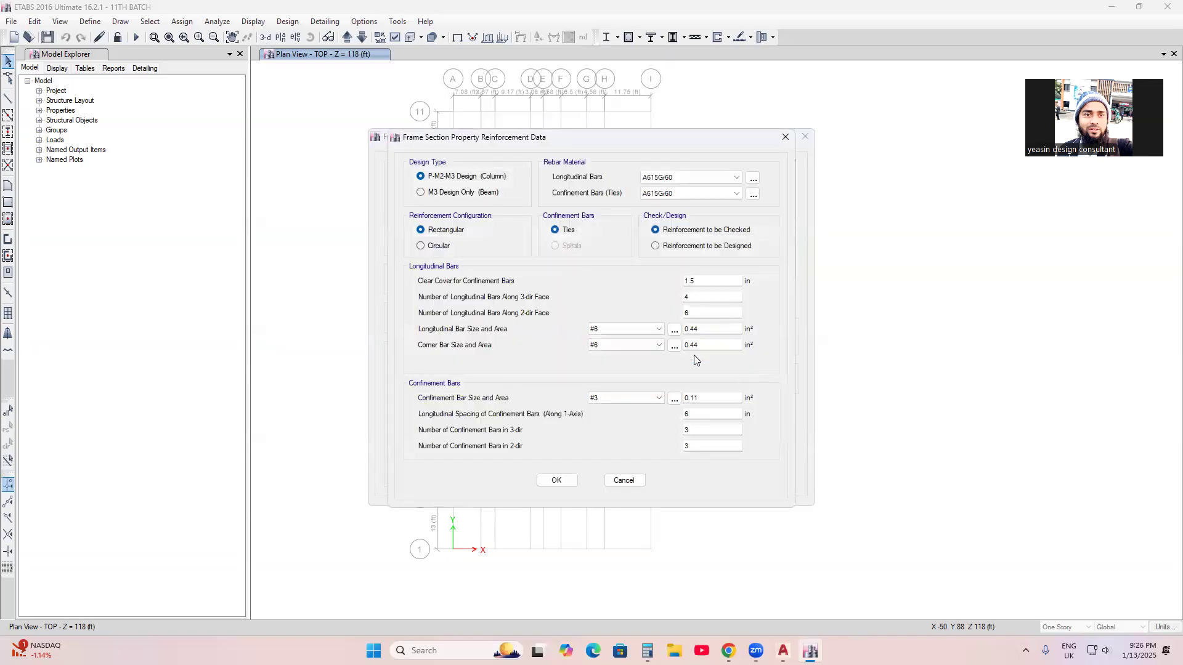
left_click(695, 312)
type("7")
left_click(558, 481)
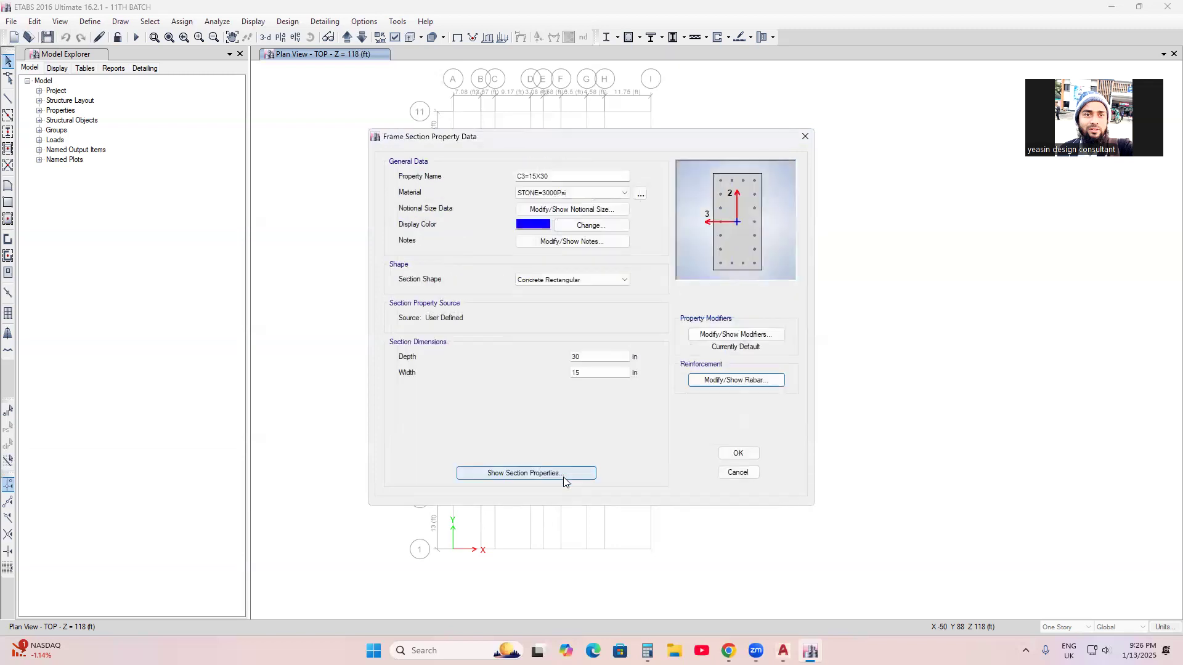
left_click(743, 454)
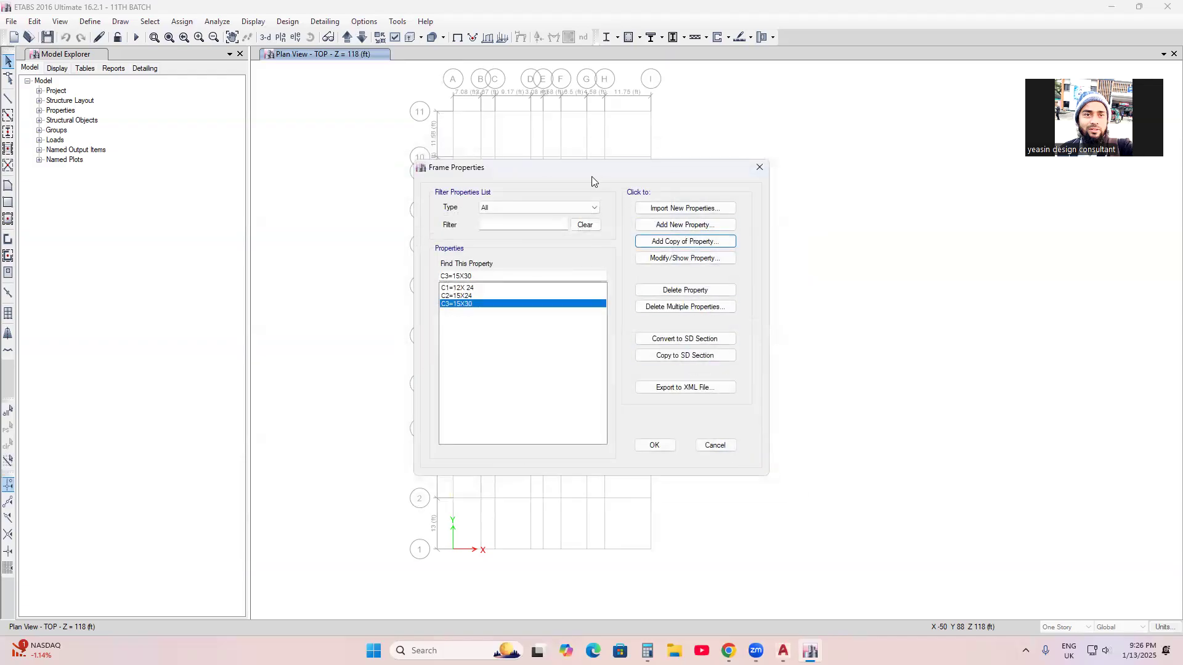
left_click_drag(583, 174, 815, 148)
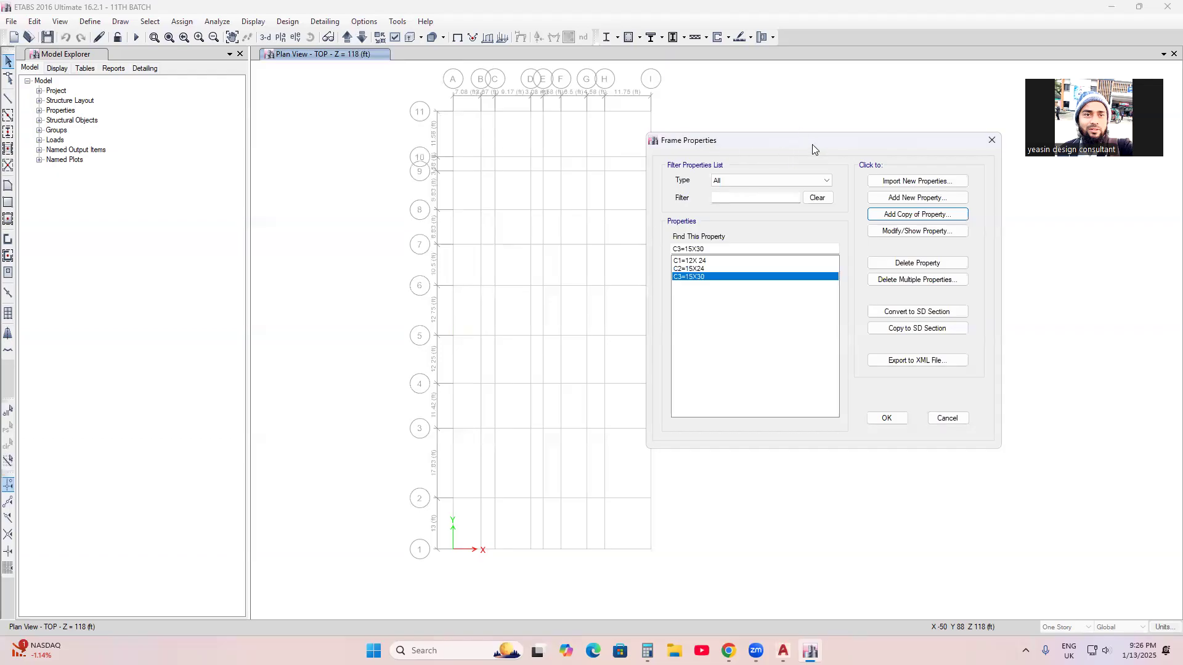
left_click_drag(812, 144, 683, 133)
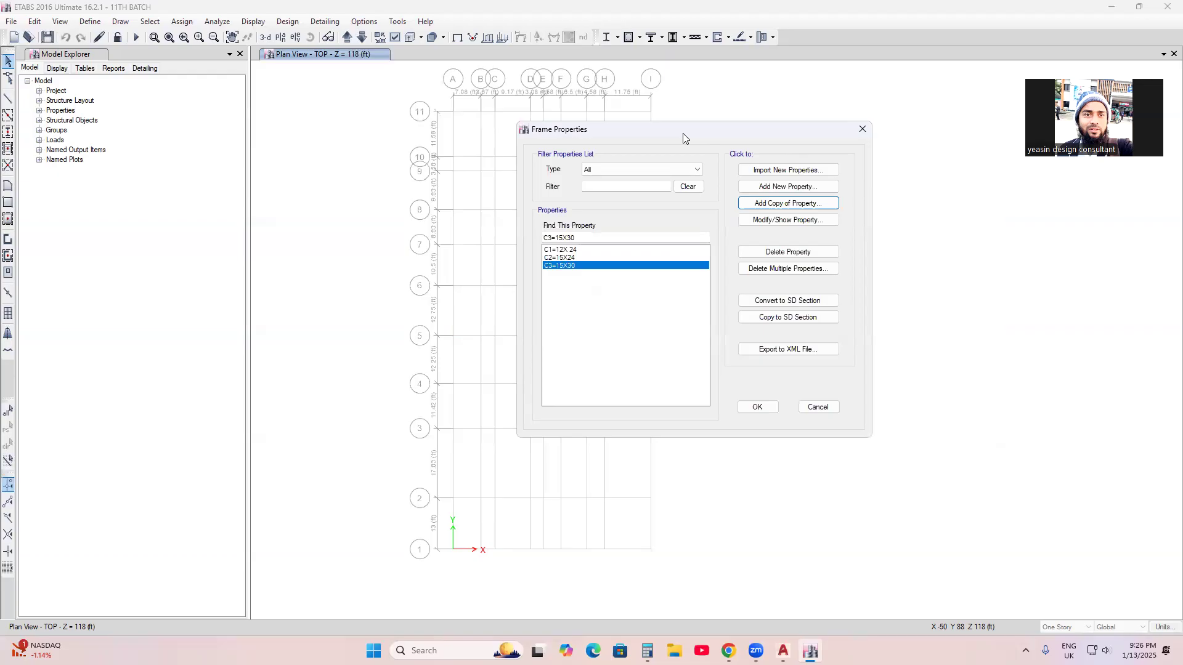
left_click_drag(667, 133, 669, 157)
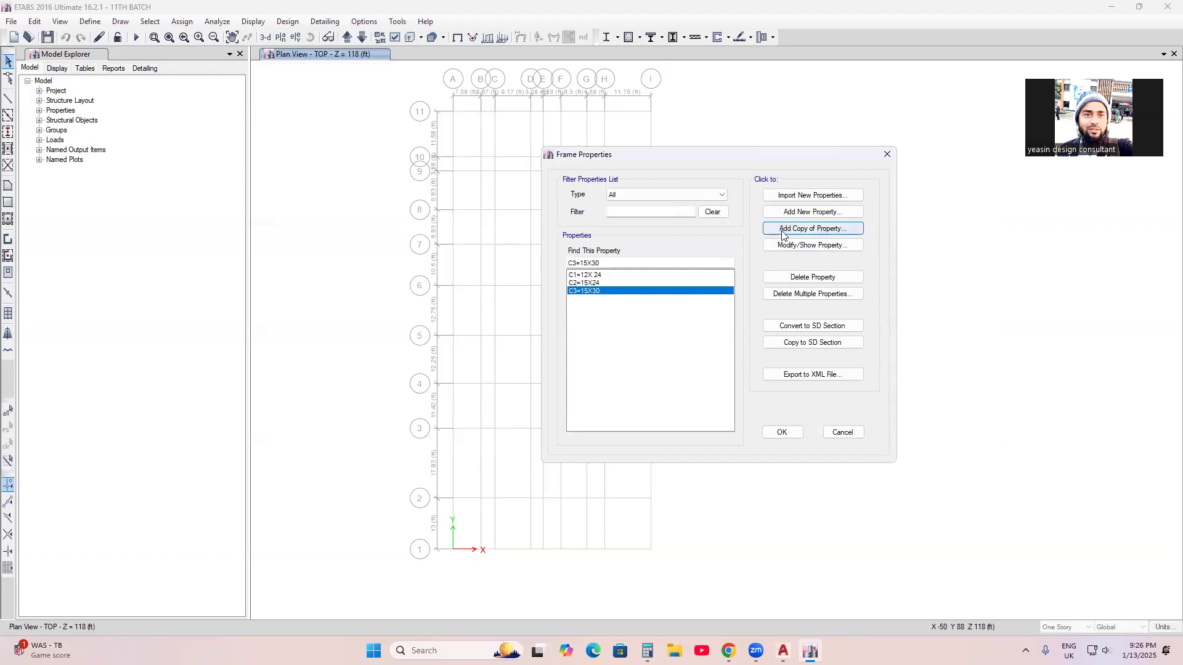
Step: Add a copy of the C3=15X30 section and start its property name with FB=12X
left_click(817, 227)
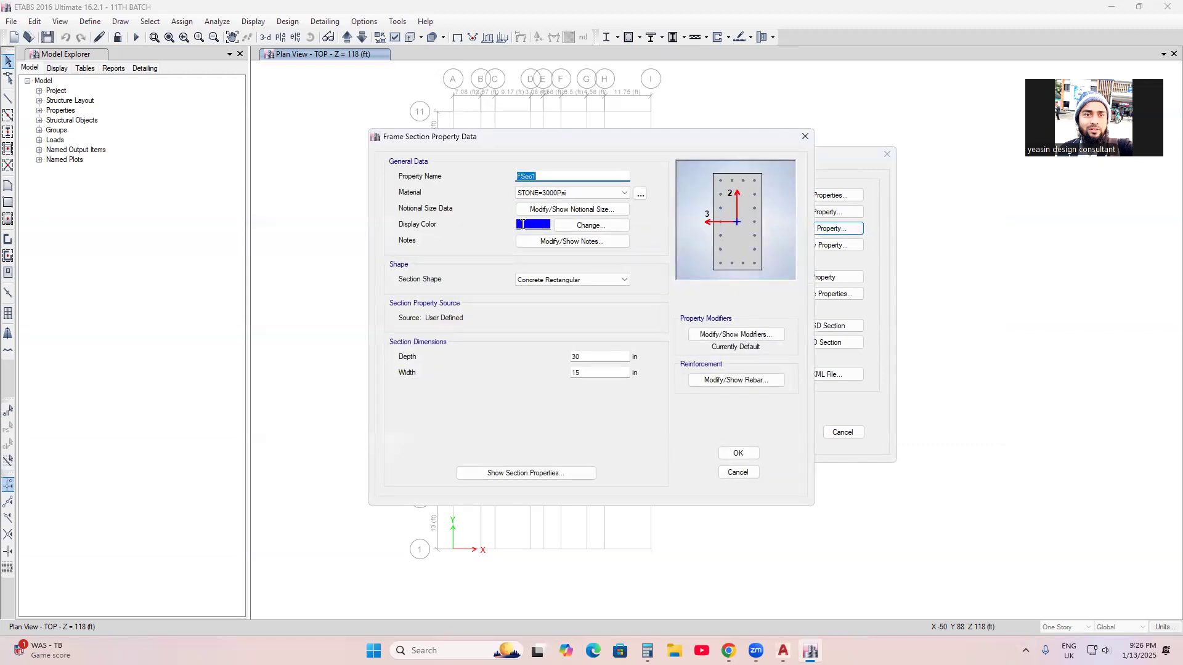
key("BackSpace")
type("FB=12X")
Step: Switch to the AutoCAD column layout and dimension the clear distance between the middle columns on grids 1 and 2
left_click(783, 651)
scroll(675, 467, "up", 5)
middle_click_drag(916, 532, 721, 447)
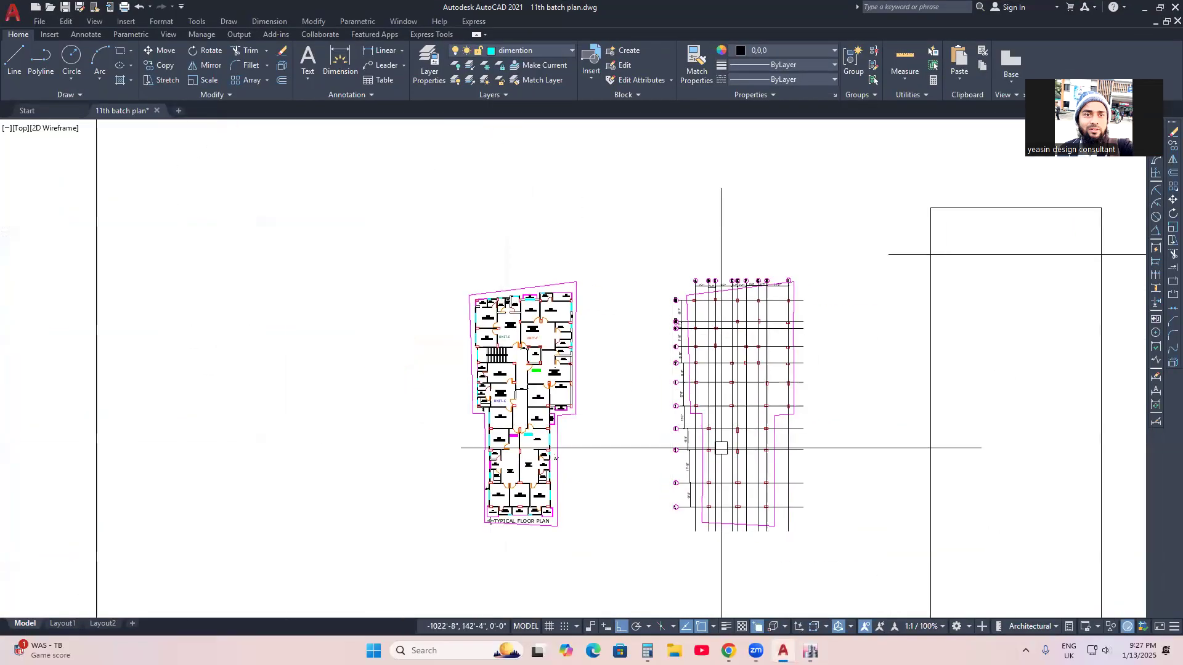
mouse_move(791, 472)
middle_mouse_down()
mouse_move(653, 442)
mouse_move(568, 398)
middle_mouse_up()
scroll(586, 460, "up", 4)
scroll(536, 426, "up", 2)
left_click(382, 51)
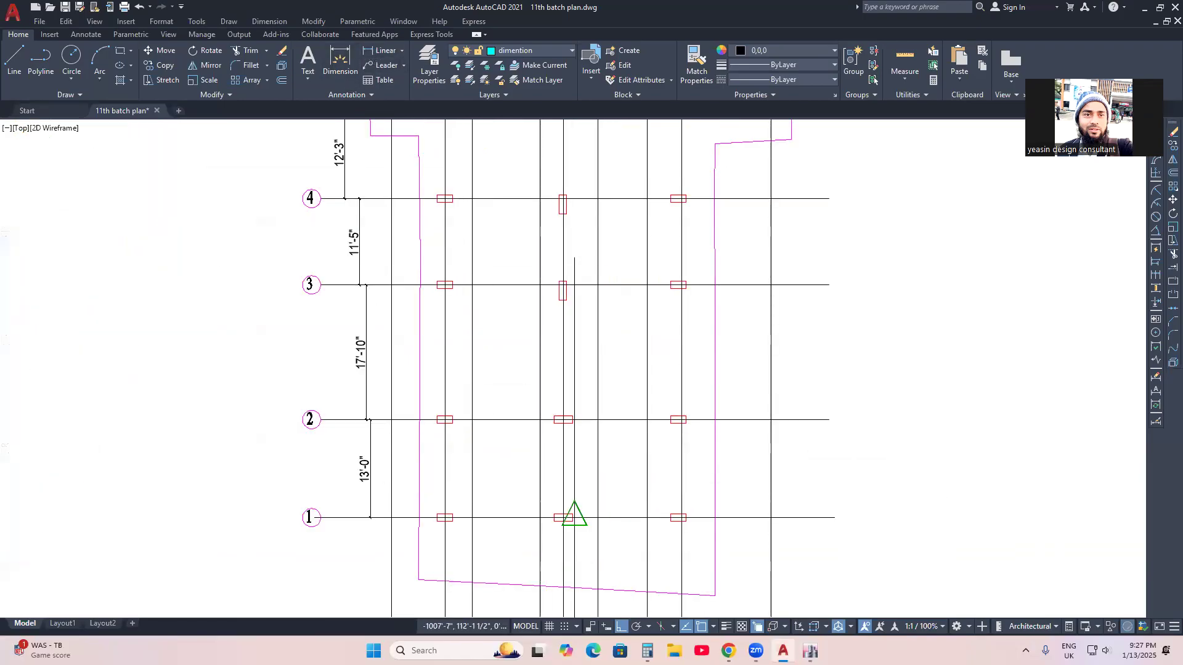
scroll(571, 519, "up", 2)
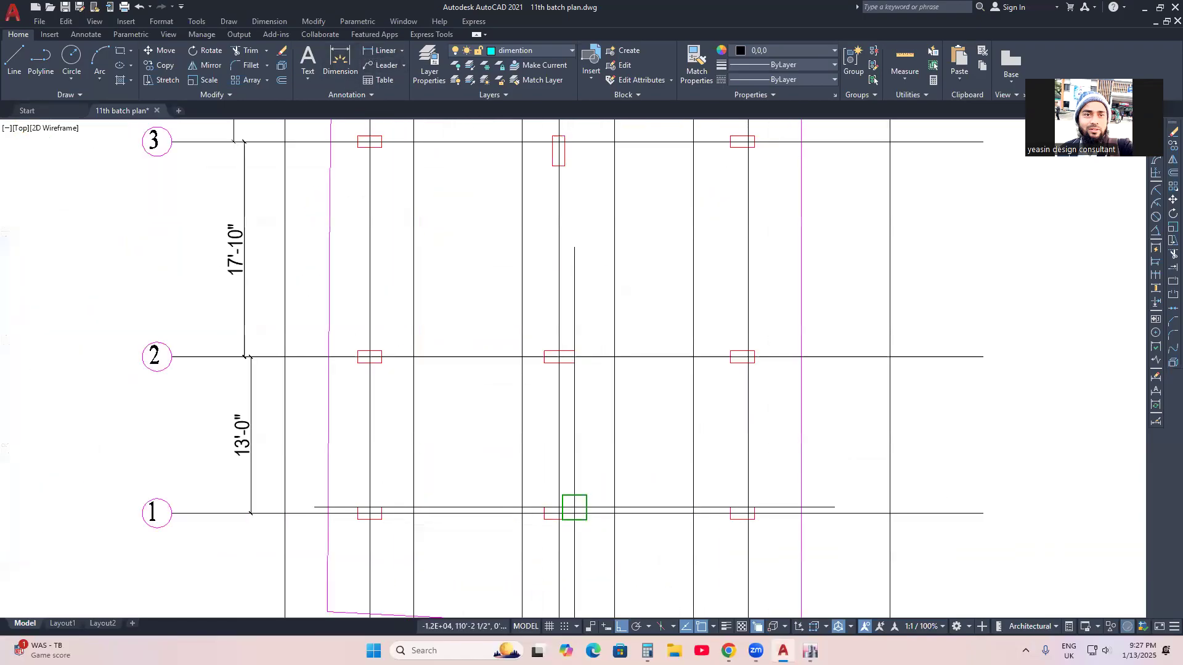
left_click(574, 363)
left_click(593, 395)
Step: Dimension the clear distance along grid 1 between the left-hand column and the middle column
key("space")
left_click(381, 510)
left_click(544, 514)
left_click(542, 468)
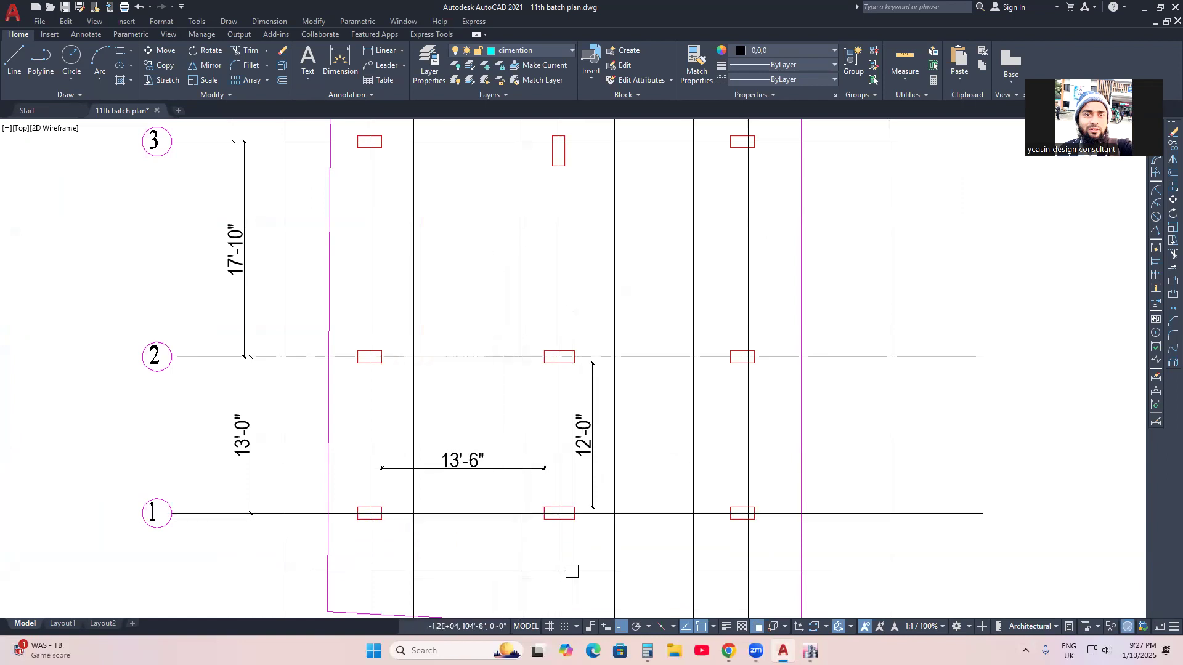
Step: Switch to Calculator, clear the previous result and multiply 14 by 12
left_click(647, 651)
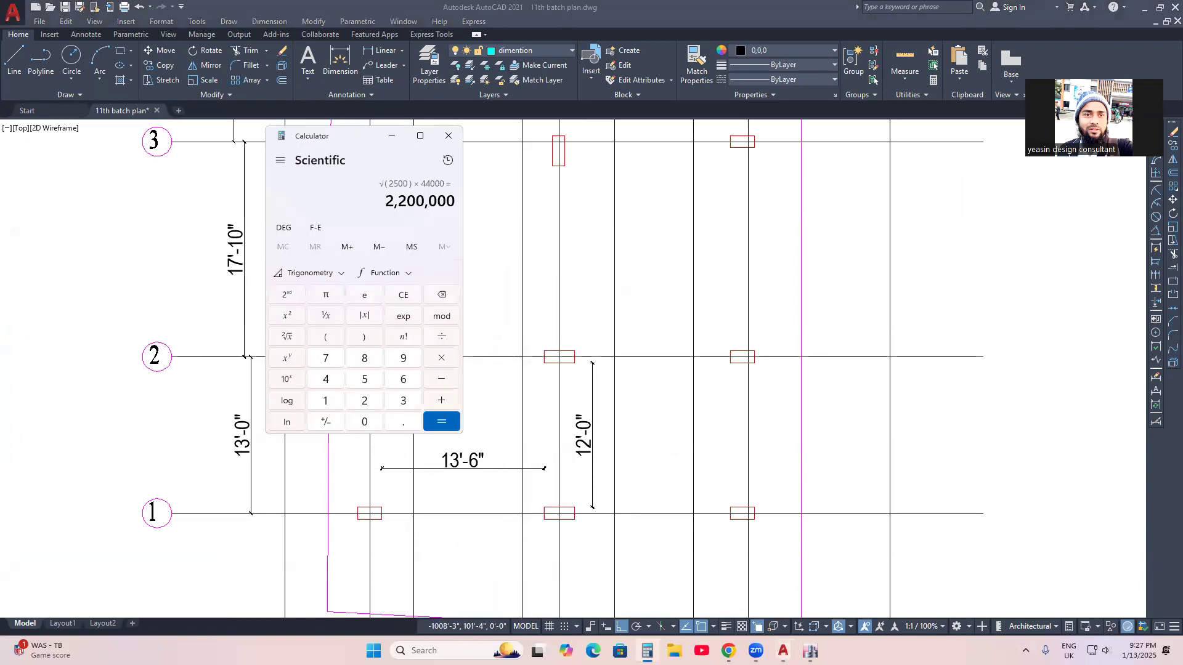
left_click_drag(365, 137, 726, 199)
left_click(764, 357)
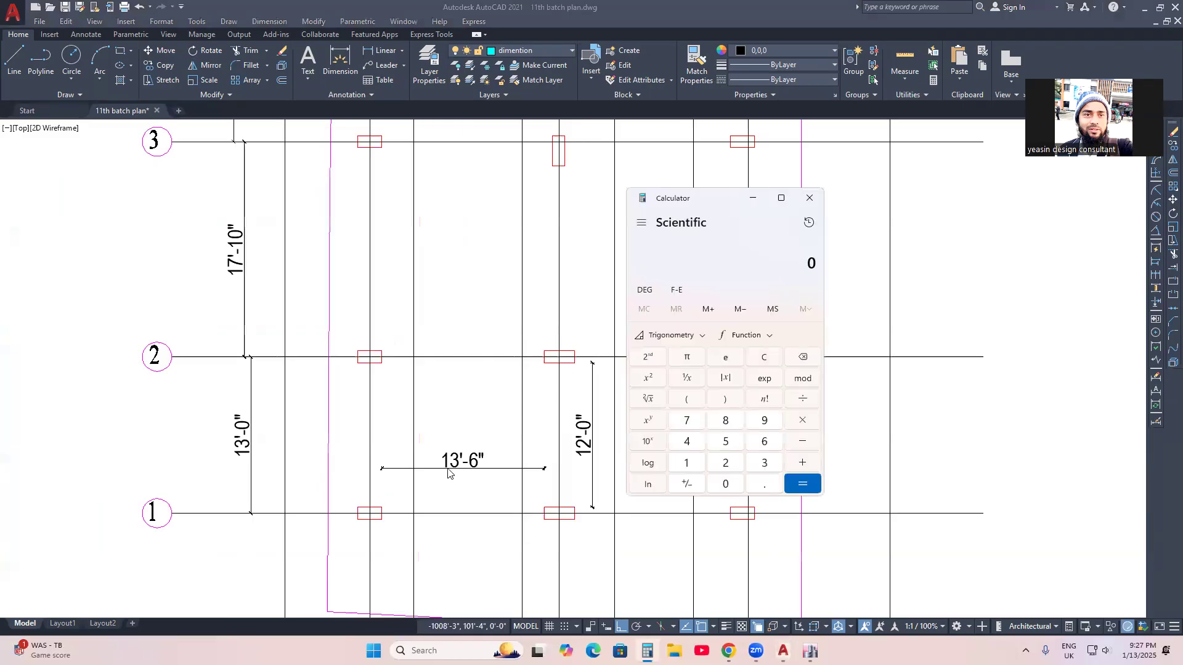
left_click(686, 463)
left_click(685, 441)
left_click(803, 422)
left_click(682, 467)
left_click(727, 465)
left_click(803, 486)
Step: Divide the product by 16 and return to the AutoCAD column layout
left_click(802, 401)
left_click(687, 466)
left_click(764, 444)
left_click(802, 484)
left_click(753, 197)
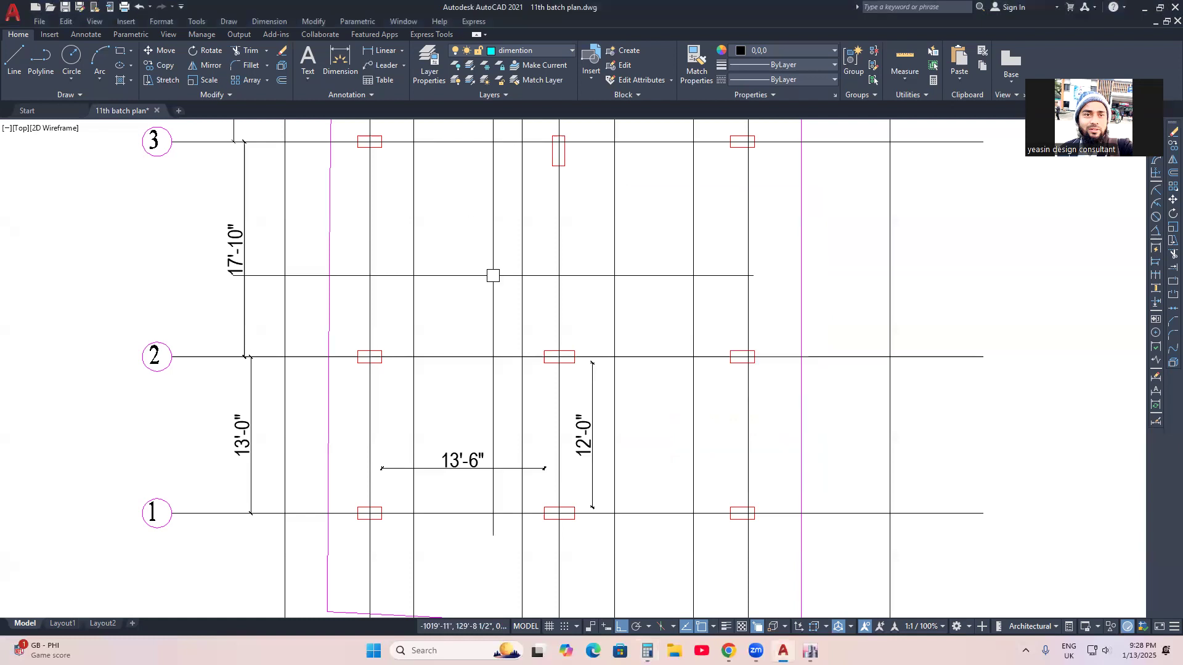
Step: Dimension the clear distance between the left-hand columns on grids 2 and 3
scroll(461, 272, "down", 5)
scroll(565, 255, "up", 4)
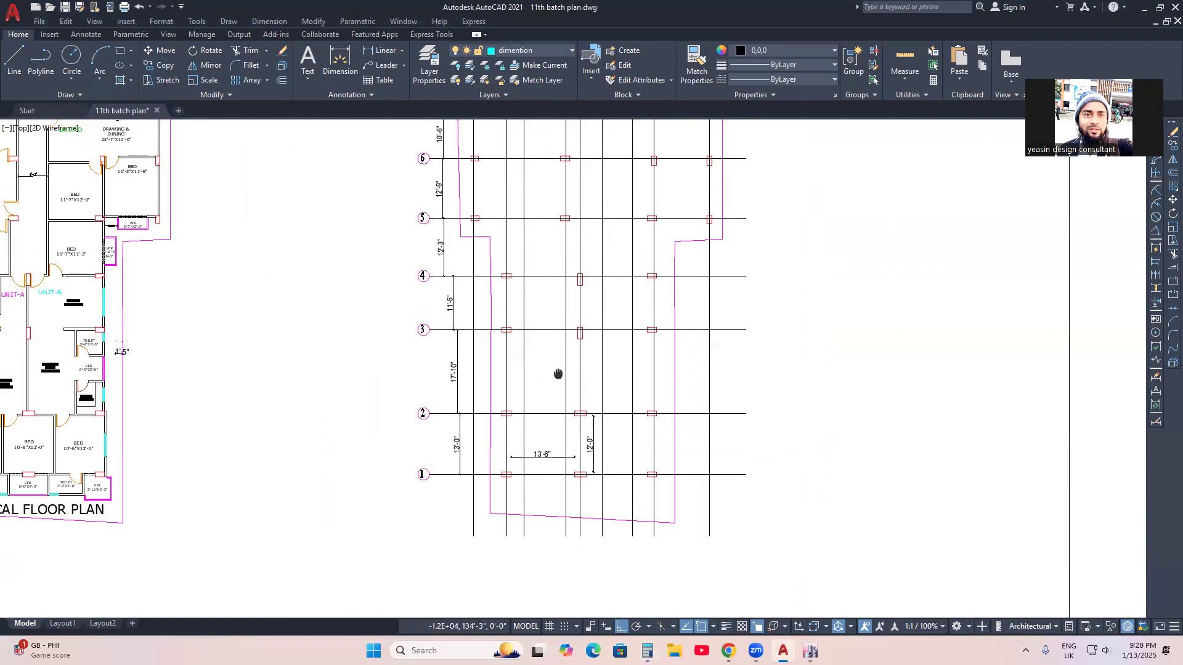
scroll(509, 433, "up", 2)
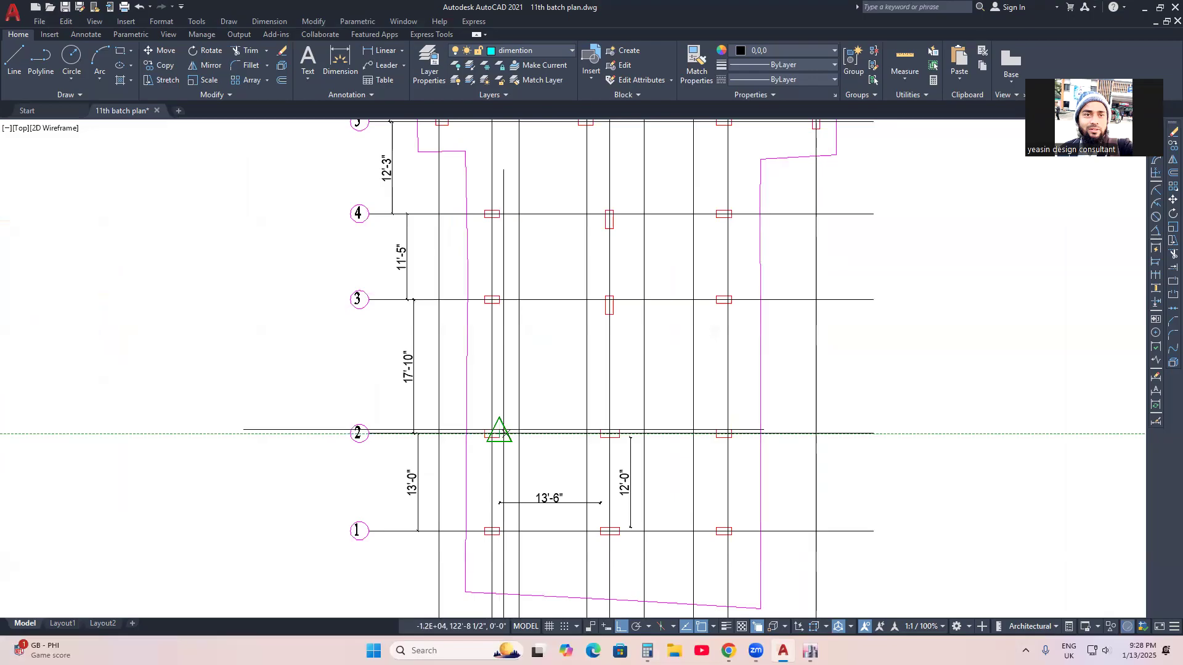
left_click(500, 304)
left_click(518, 322)
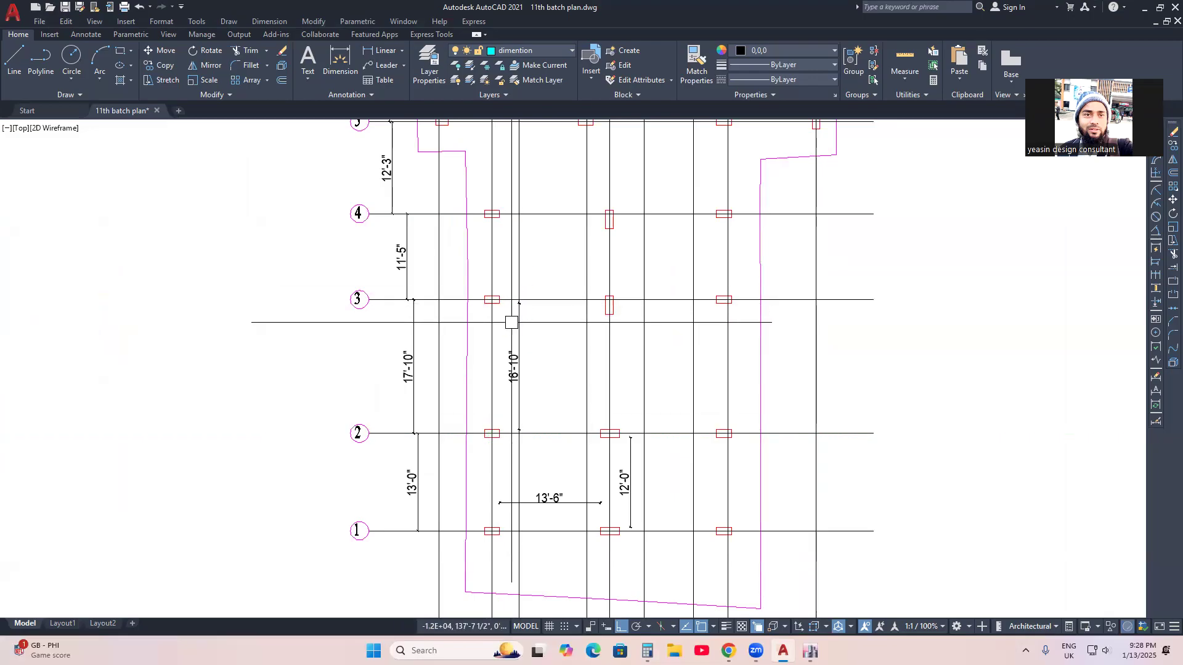
Step: Delete the clear-distance dimension between the left-hand columns on grids 2 and 3
scroll(523, 387, "up", 2)
scroll(517, 378, "down", 6)
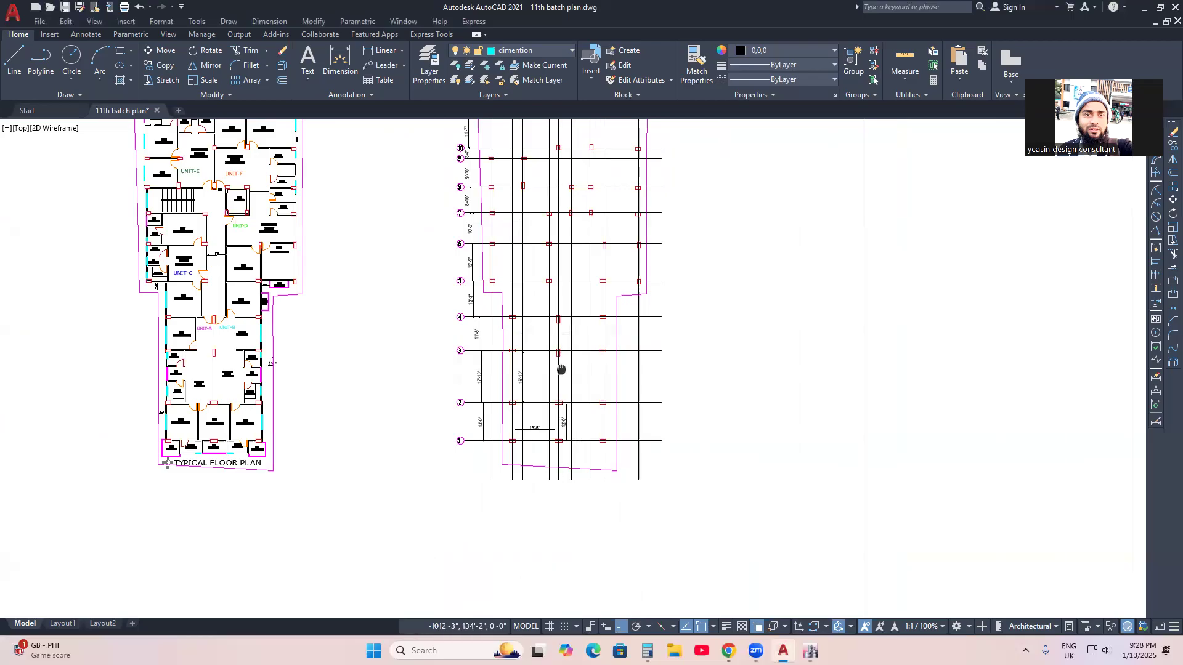
scroll(533, 364, "up", 4)
left_click(506, 399)
scroll(547, 405, "down", 2)
key("Delete")
middle_click_drag(621, 491, 598, 436)
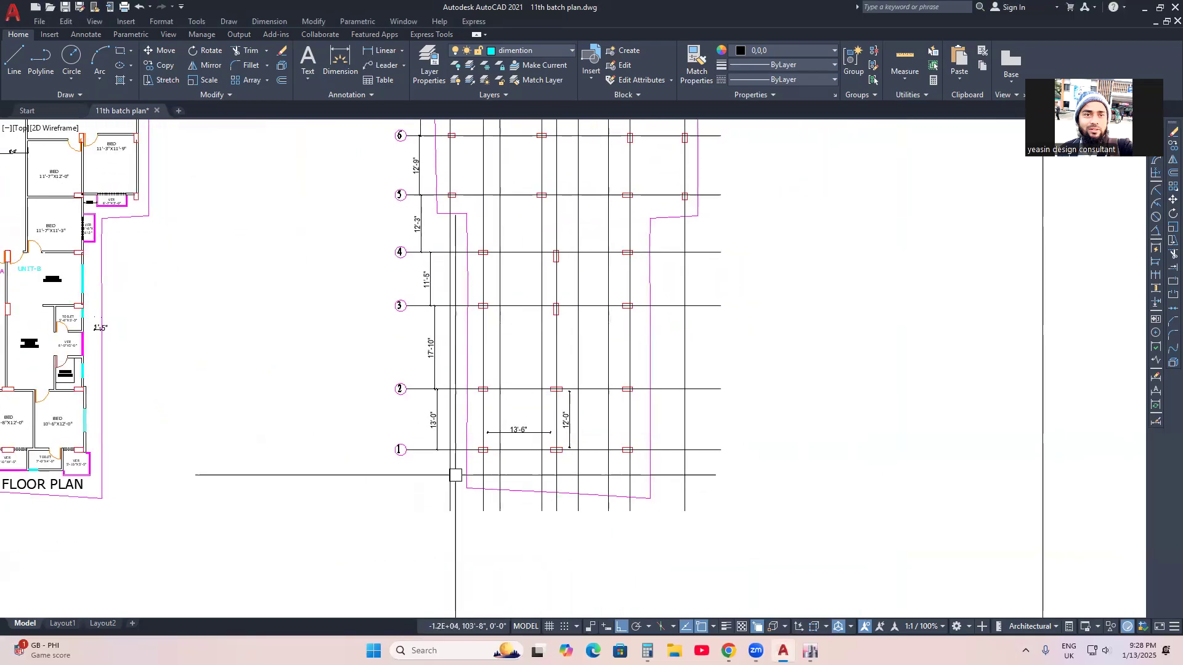
middle_click_drag(517, 394, 521, 427)
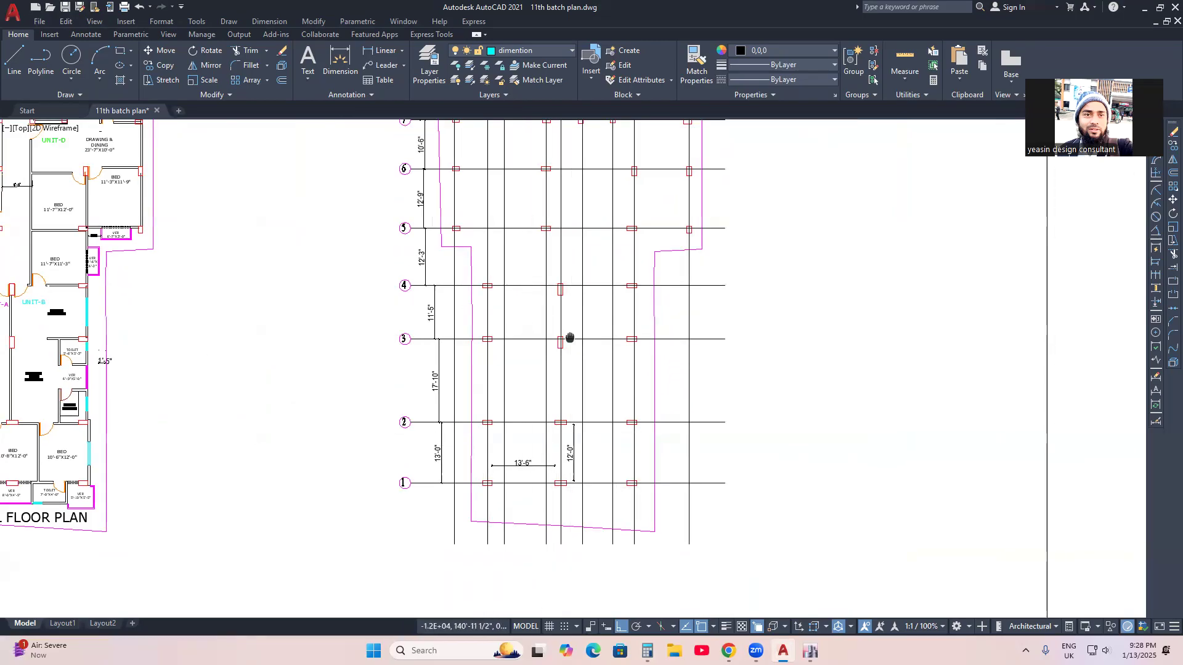
scroll(540, 345, "down", 2)
scroll(561, 301, "down", 2)
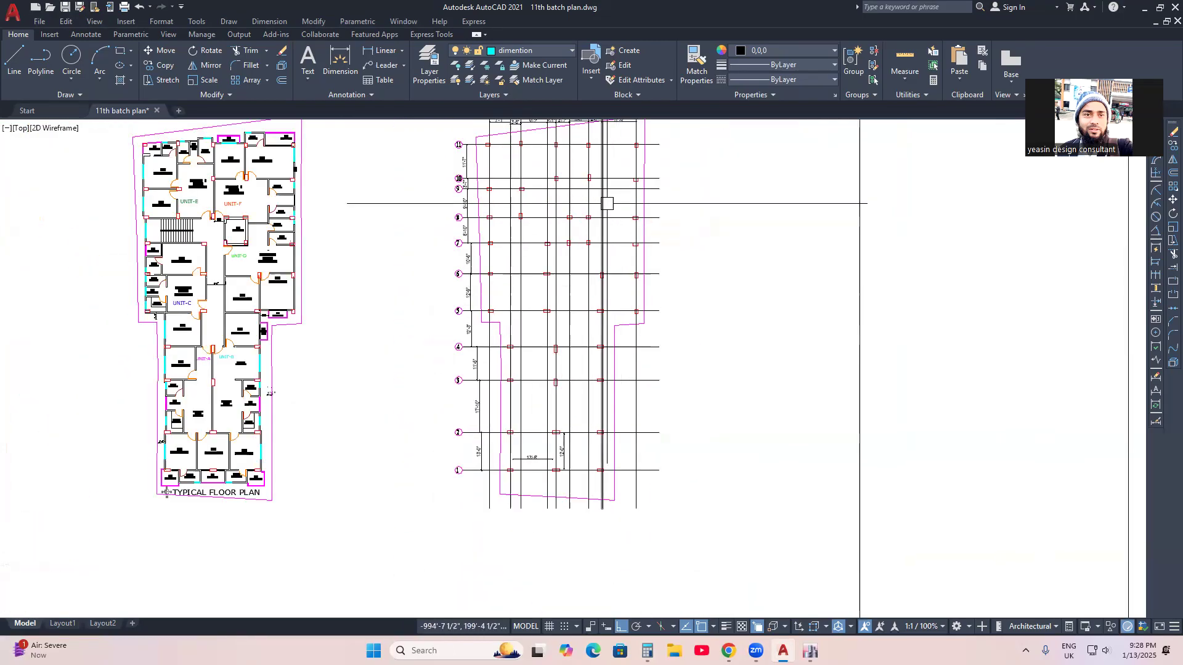
Step: Switch to ETABS and complete the beam section's property name as FB=12X18
middle_click_drag(570, 180, 562, 216)
mouse_move(525, 451)
middle_mouse_down()
mouse_move(580, 468)
mouse_move(535, 465)
middle_mouse_up()
scroll(541, 446, "up", 2)
scroll(587, 481, "down", 2)
scroll(534, 466, "up", 2)
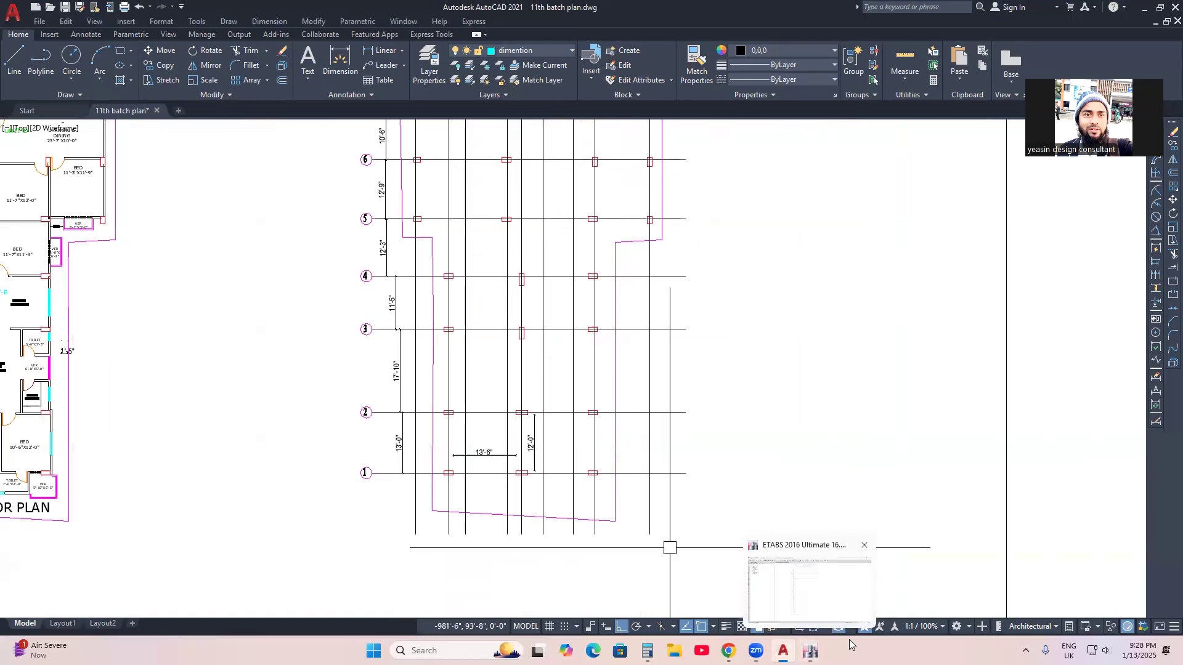
left_click(810, 589)
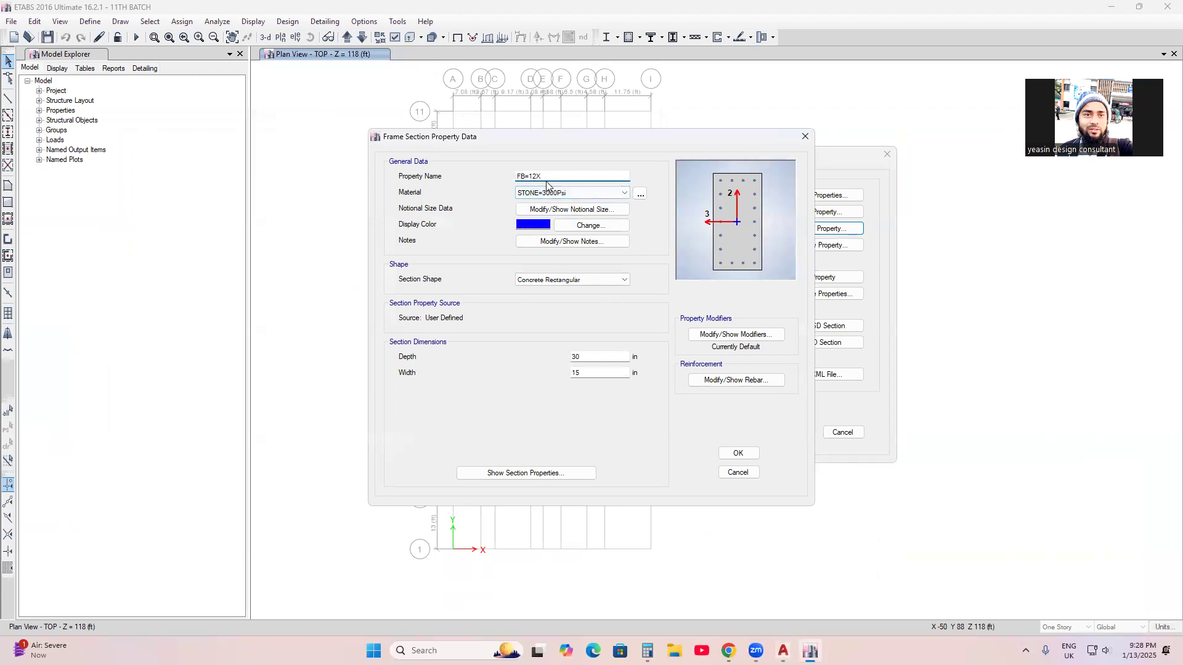
type("18")
left_click_drag(586, 144, 442, 143)
Step: Switch to AutoCAD and draw a long horizontal beam rectangle in the empty area below the pile cap detail sheets
left_click(783, 651)
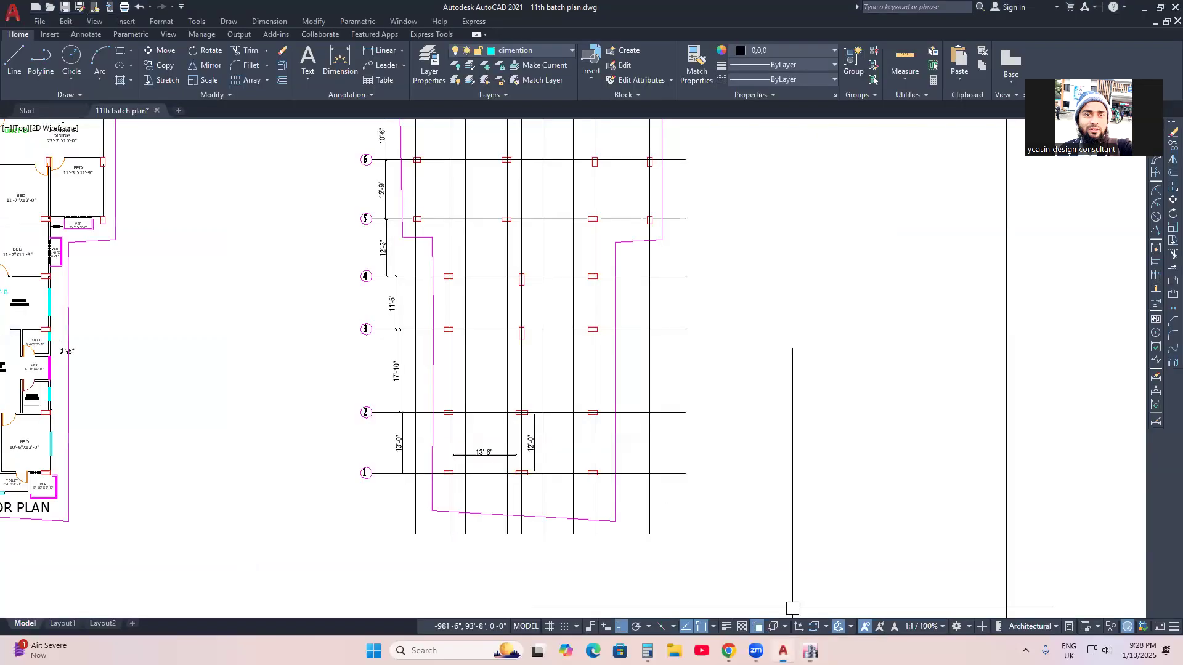
middle_click_drag(432, 456, 512, 432)
scroll(415, 478, "down", 9)
scroll(370, 461, "up", 9)
middle_click_drag(322, 505, 542, 394)
scroll(494, 490, "down", 2)
middle_click_drag(460, 463, 442, 539)
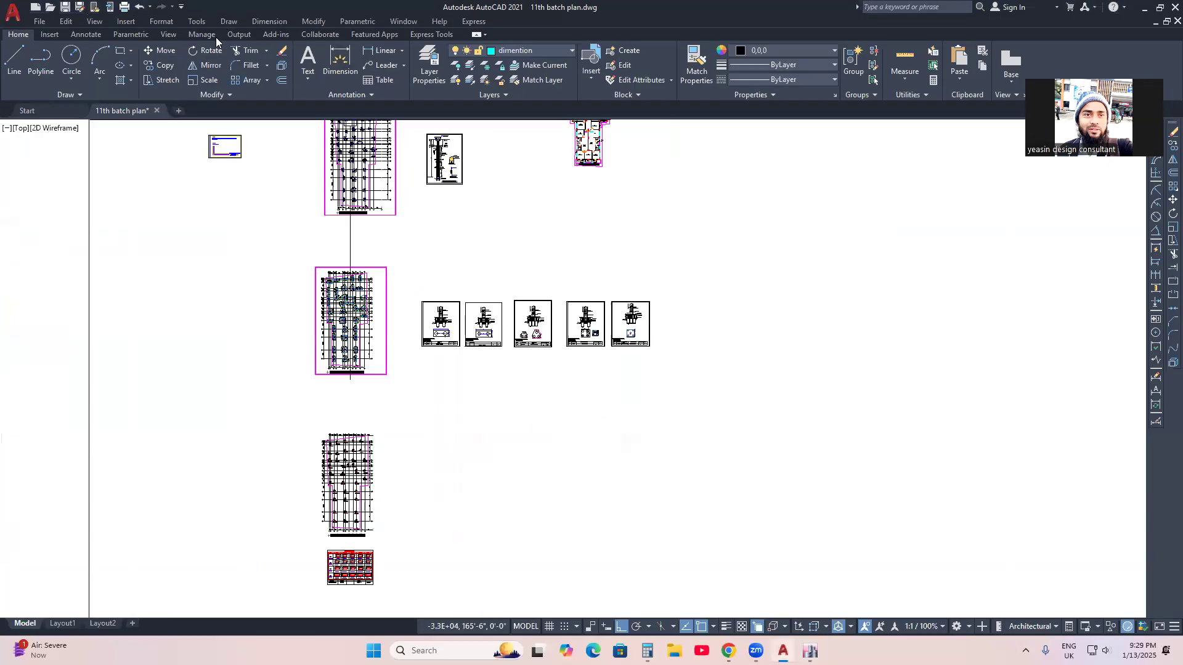
left_click(537, 421)
middle_click_drag(655, 482, 449, 423)
scroll(447, 406, "up", 2)
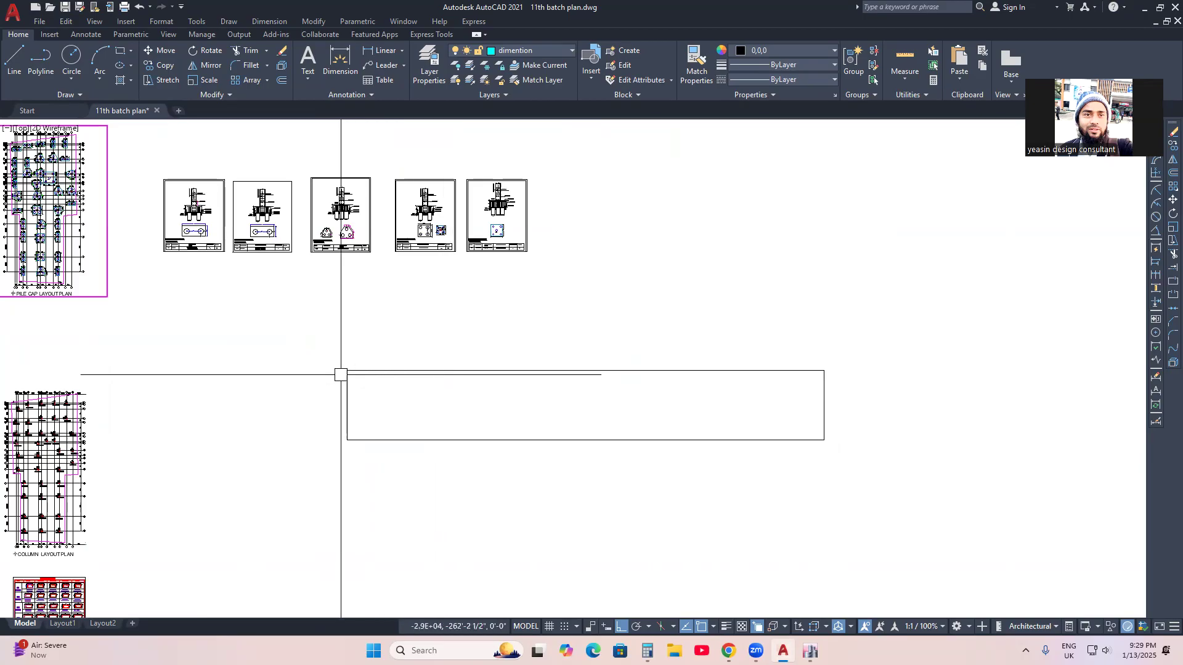
scroll(348, 381, "down", 3)
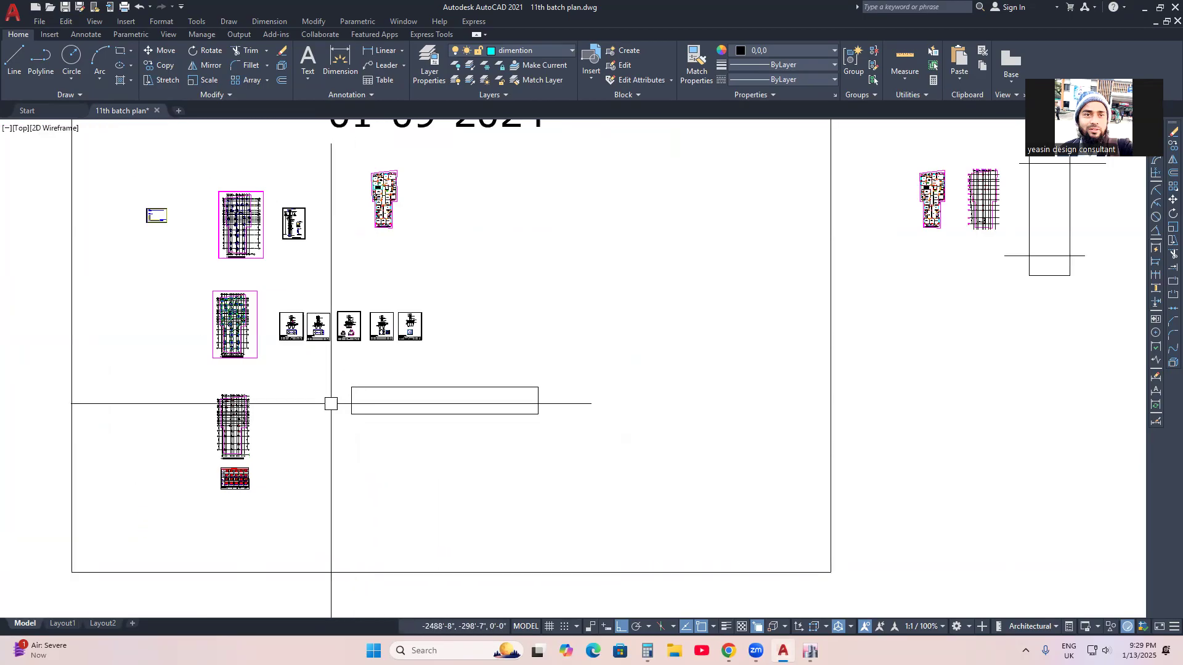
scroll(365, 417, "up", 3)
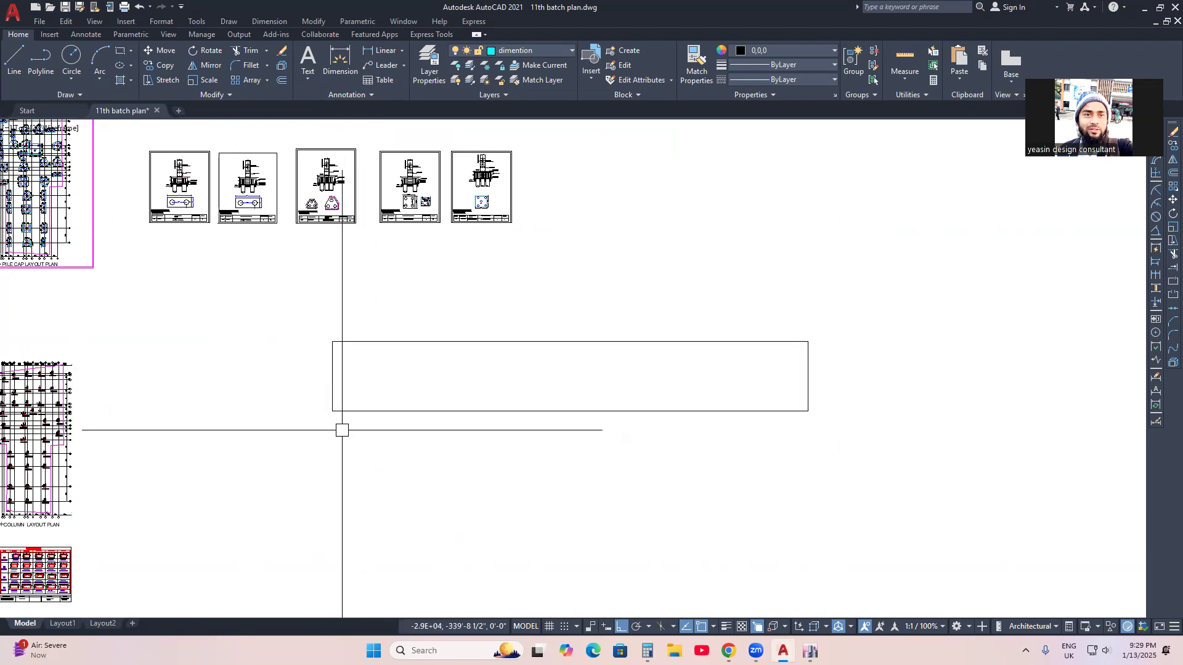
scroll(346, 388, "down", 2)
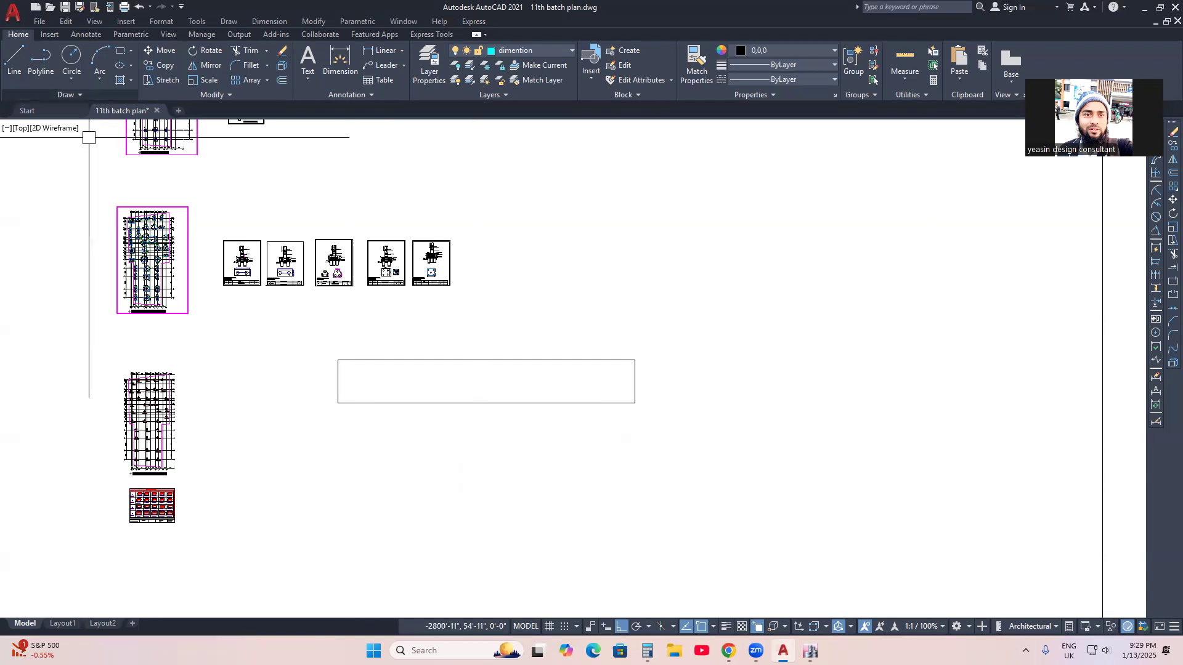
Step: Draw a small circle just outside the upper left corner of the beam rectangle
left_click(71, 55)
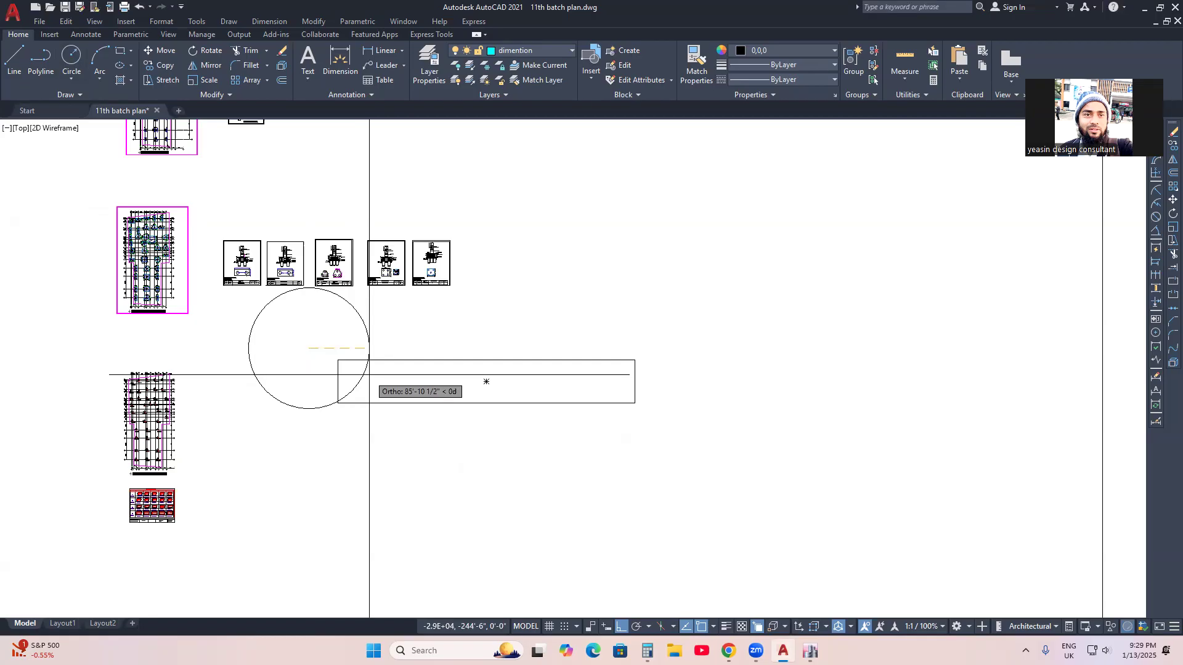
left_click(307, 355)
scroll(292, 365, "up", 4)
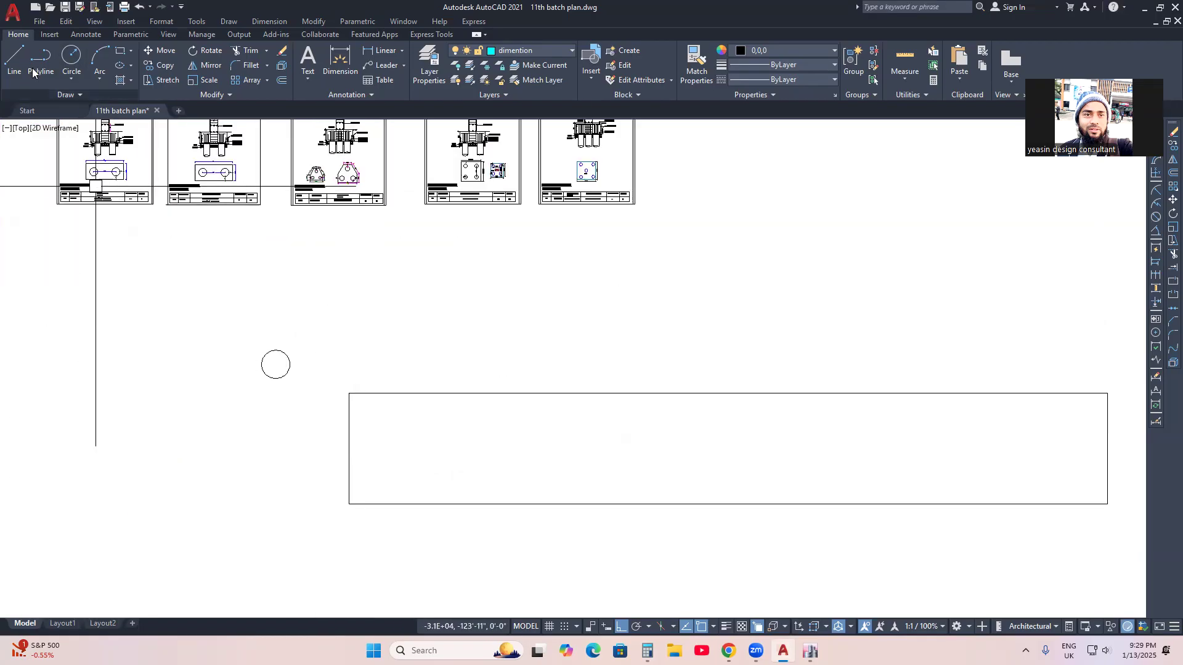
Step: Draw a three-point arc bulging down across the left end of the beam rectangle's top edge
left_click(100, 60)
left_click(328, 462)
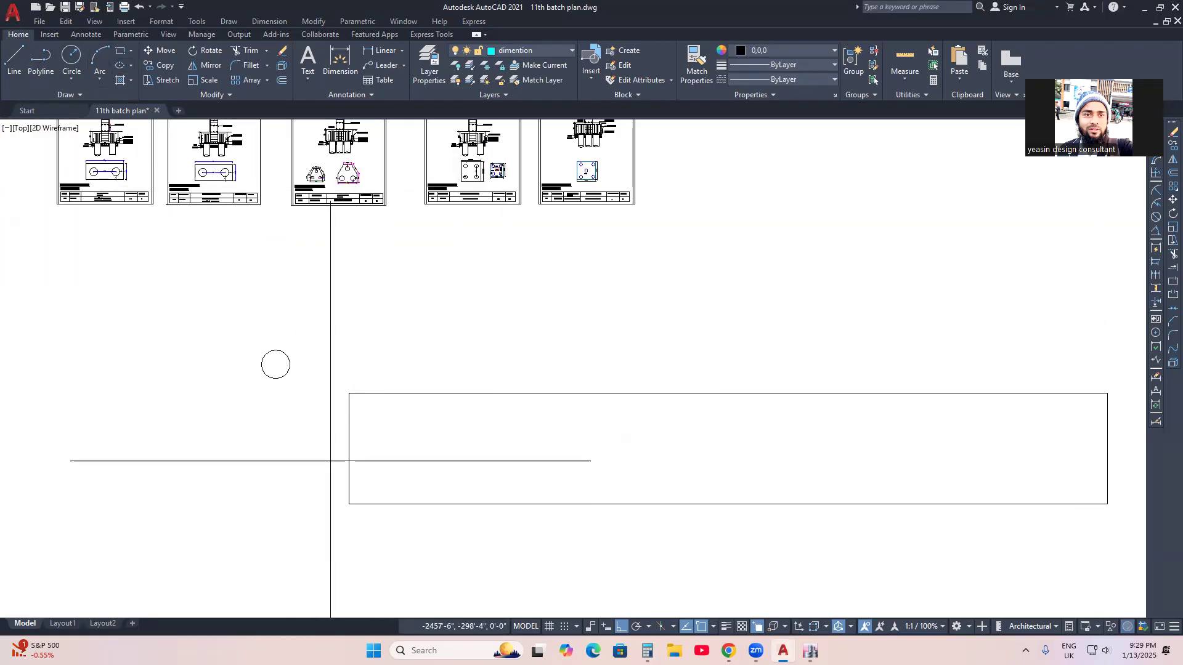
left_click(508, 393)
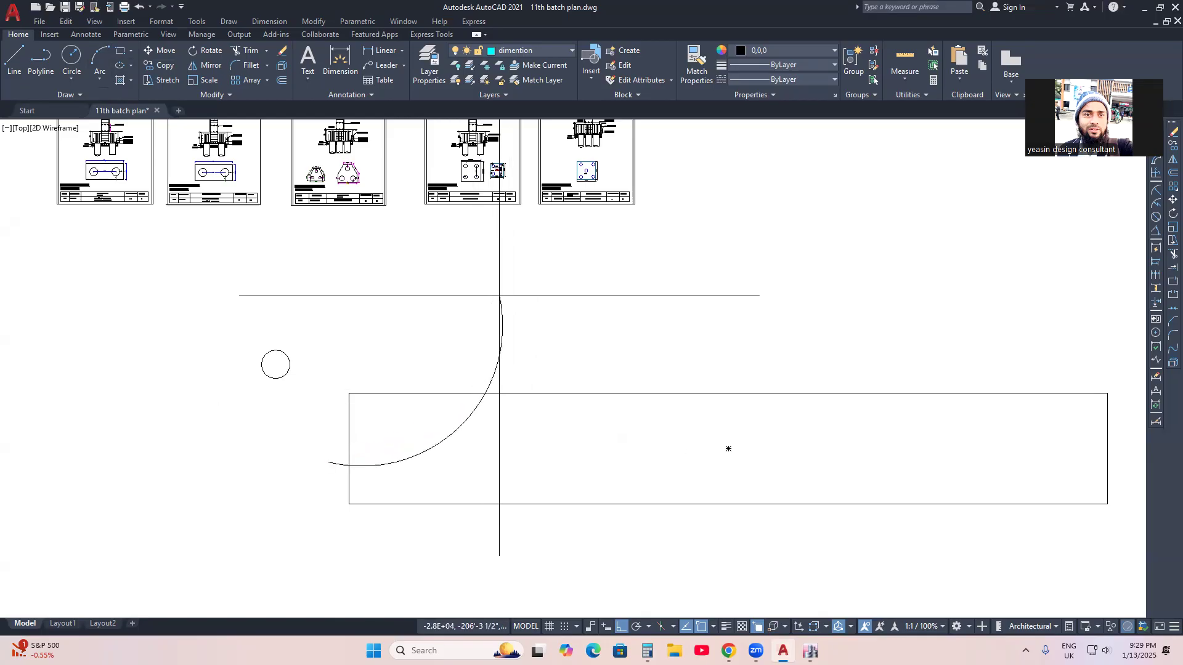
left_click(500, 294)
Step: Draw a matching three-point arc bulging down across the right end of the beam rectangle
scroll(504, 312, "down", 4)
middle_click_drag(674, 343, 623, 352)
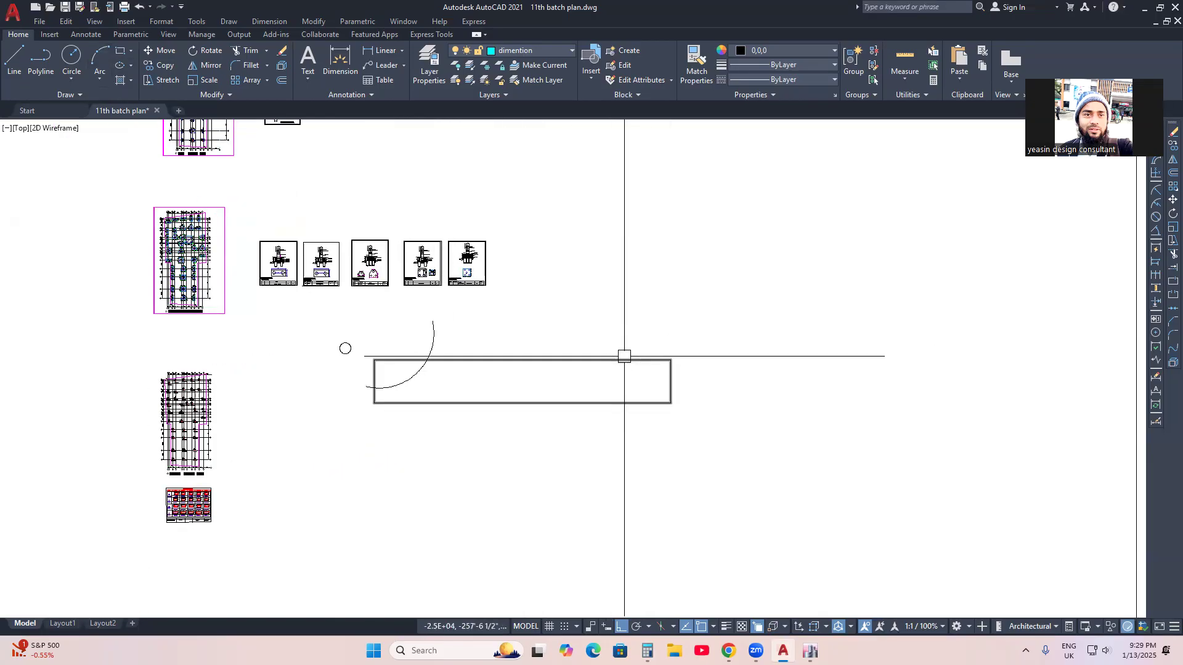
scroll(623, 345, "up", 2)
left_click(621, 311)
left_click(639, 391)
left_click(744, 386)
Step: Draw a three-point arc bulging up across the middle of the beam rectangle's bottom edge
key("space")
left_click(377, 464)
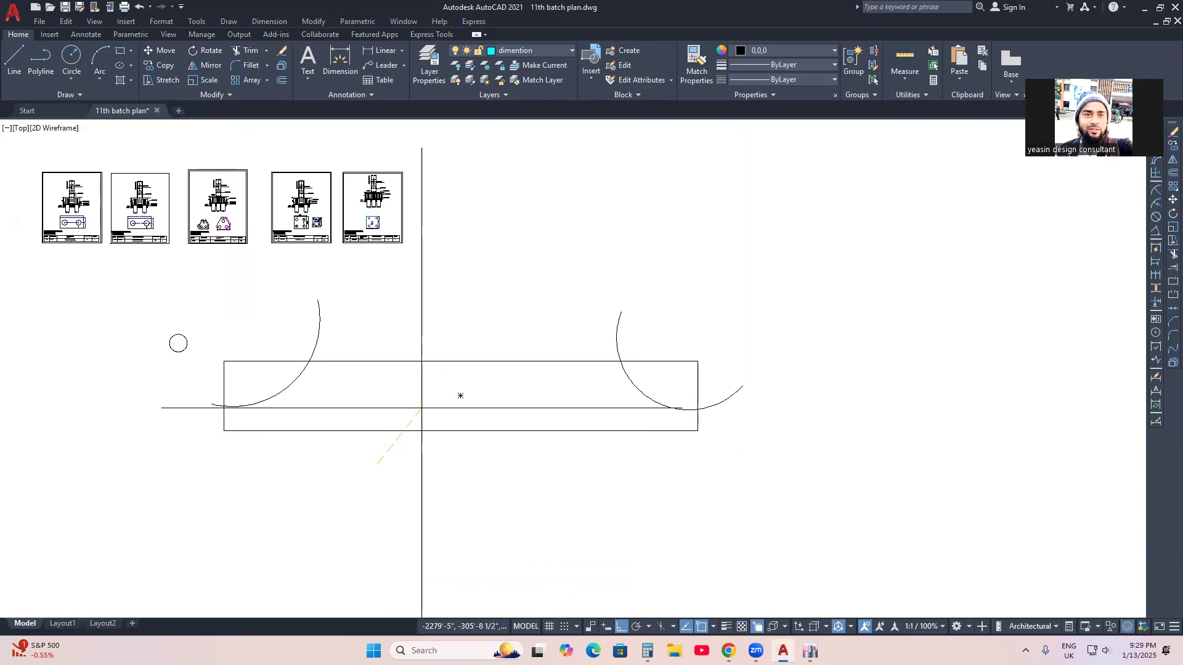
left_click(573, 431)
left_click(623, 467)
key("space")
key("Escape")
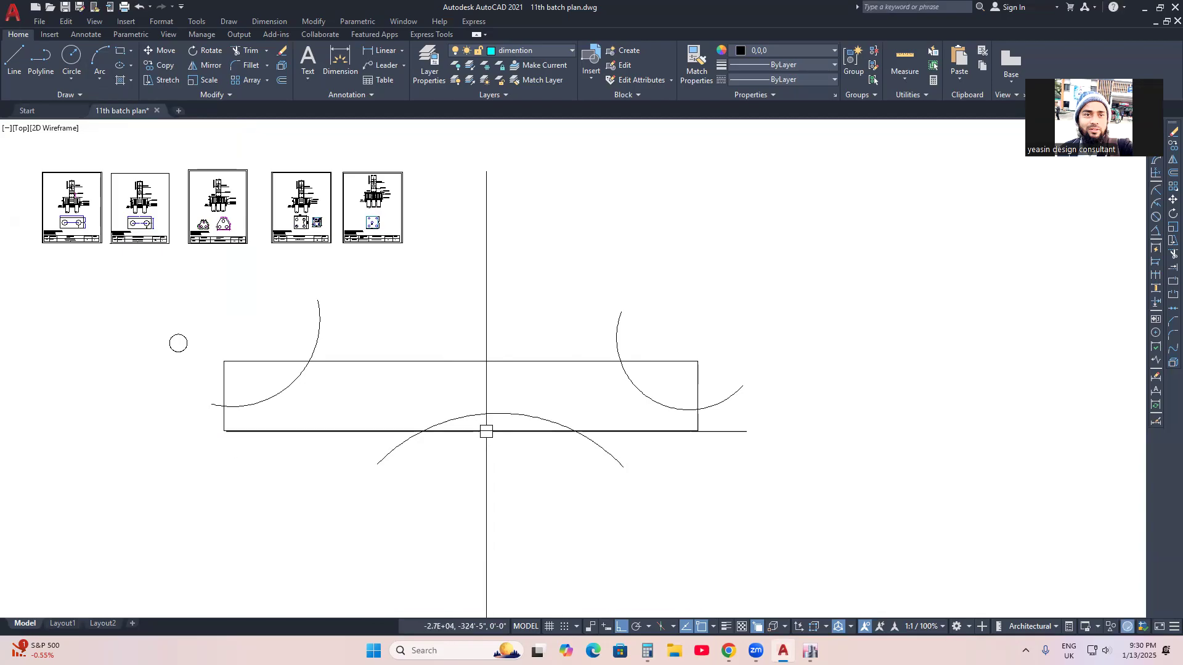
middle_click_drag(617, 509, 627, 504)
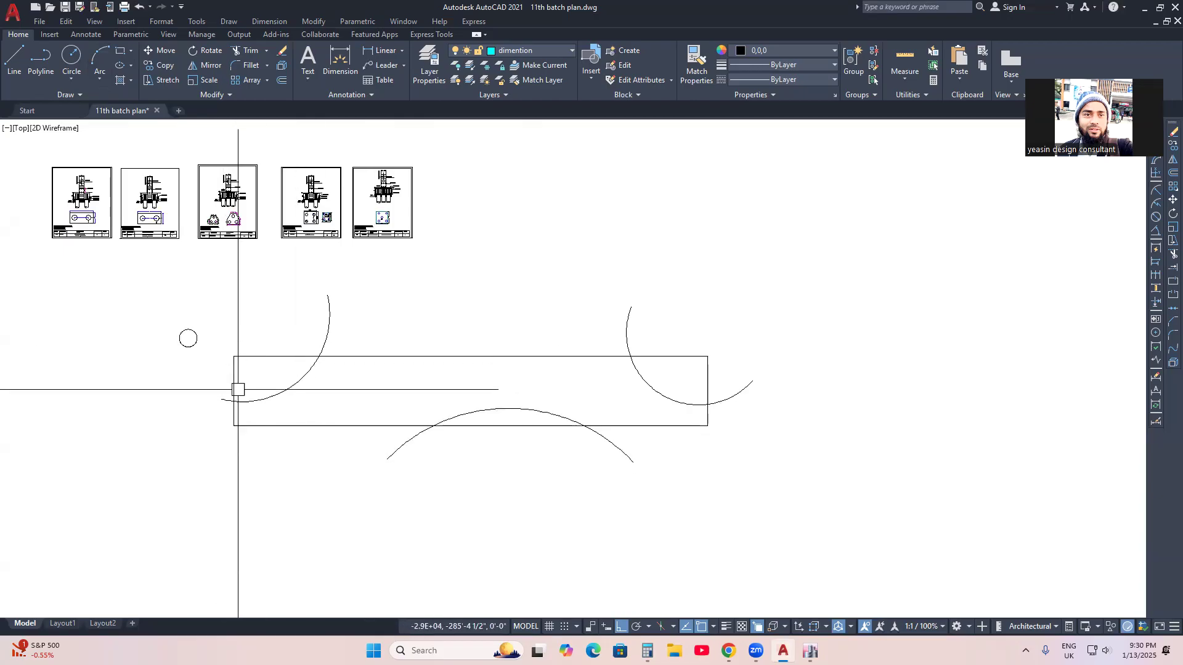
middle_click_drag(293, 373, 364, 383)
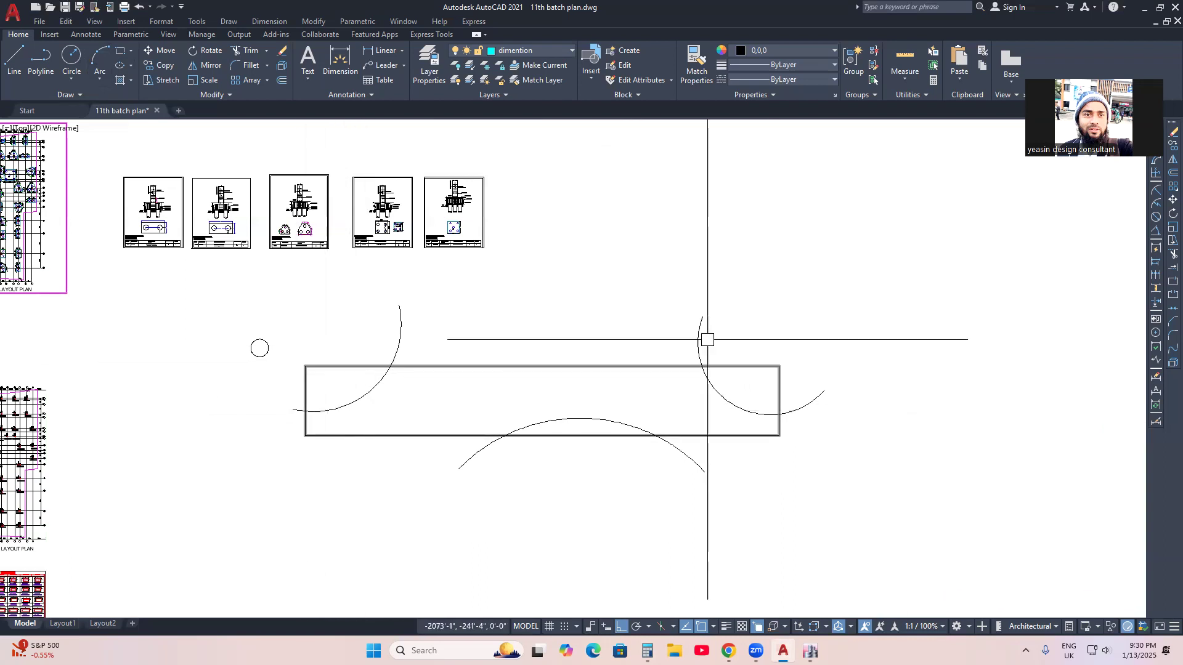
middle_click_drag(705, 339, 623, 339)
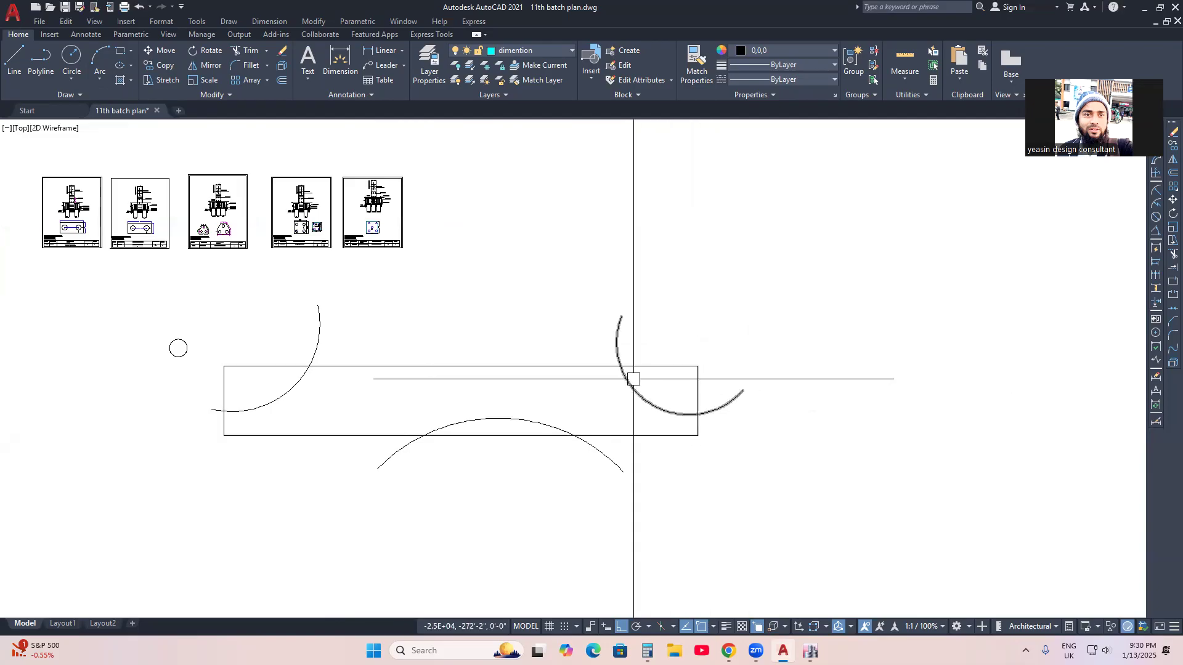
scroll(669, 387, "down", 4)
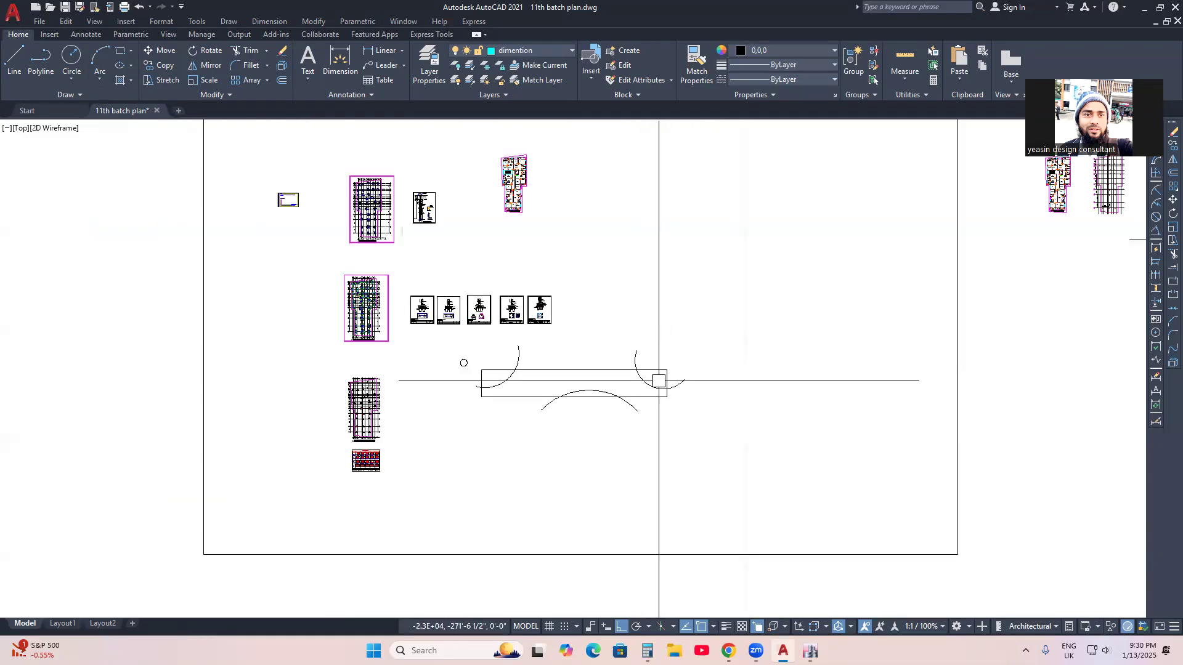
scroll(657, 385, "up", 2)
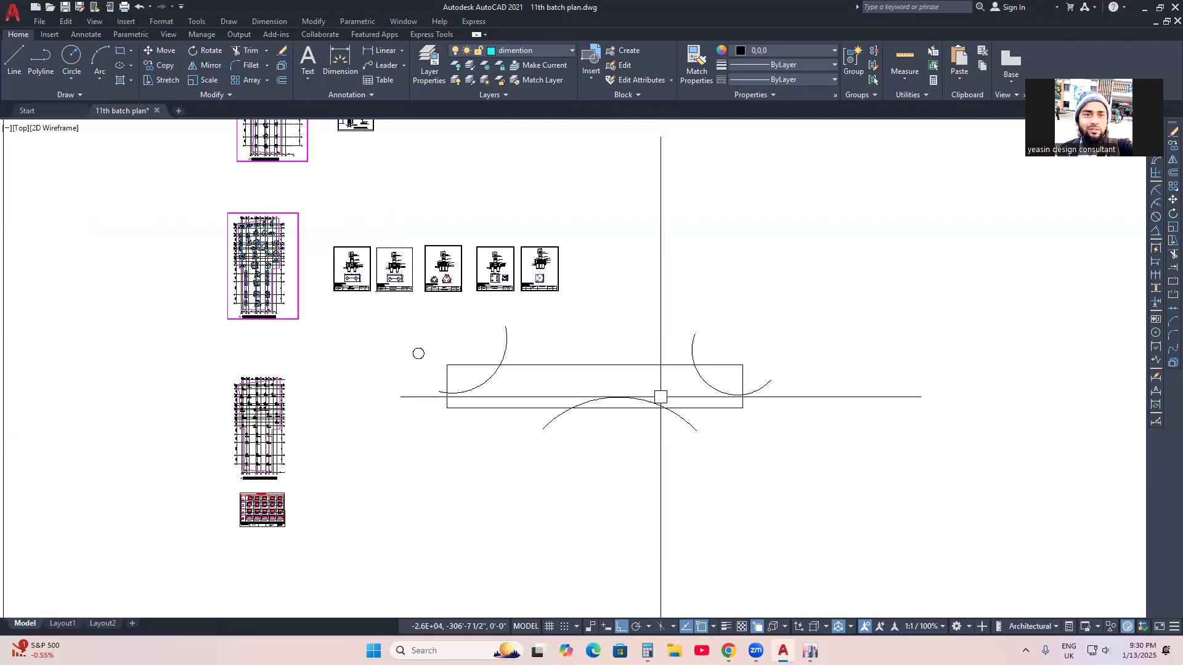
Step: Open the drawing Pile ,Column from the Desktop
left_click(11, 12)
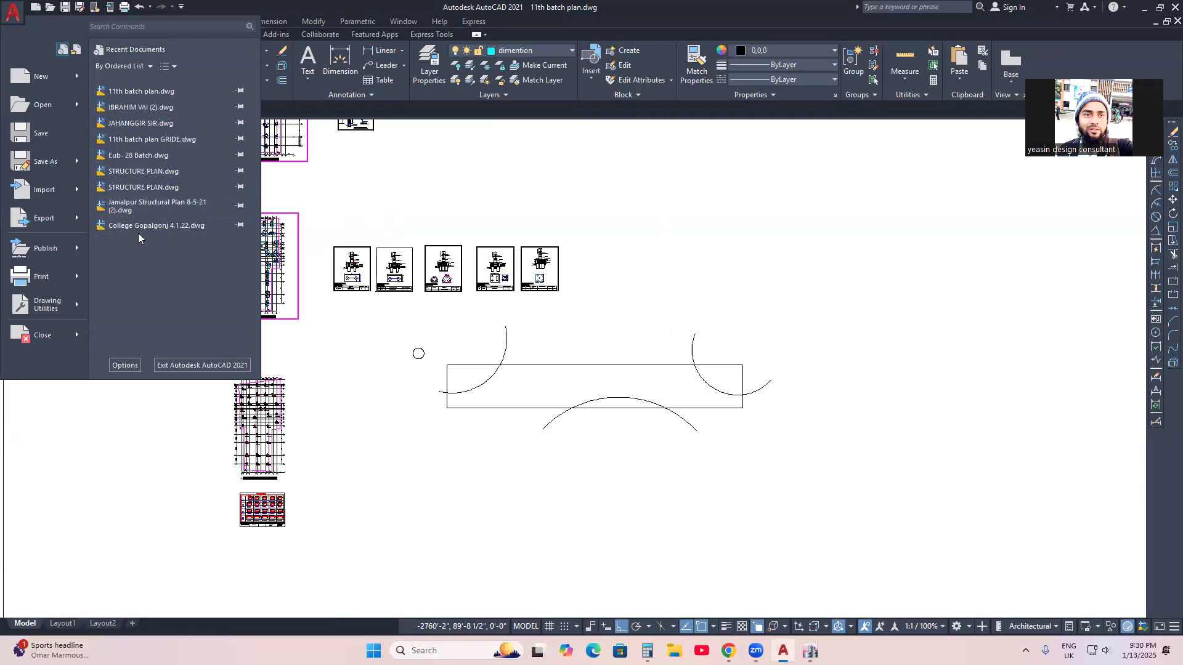
left_click(43, 110)
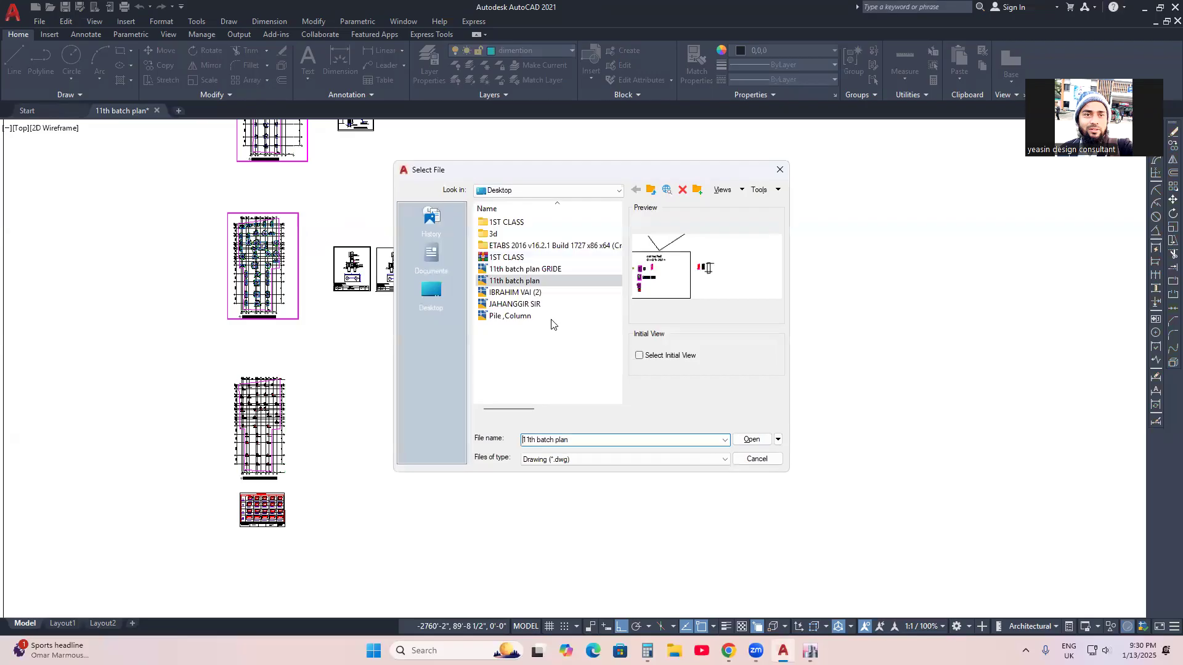
left_click(516, 317)
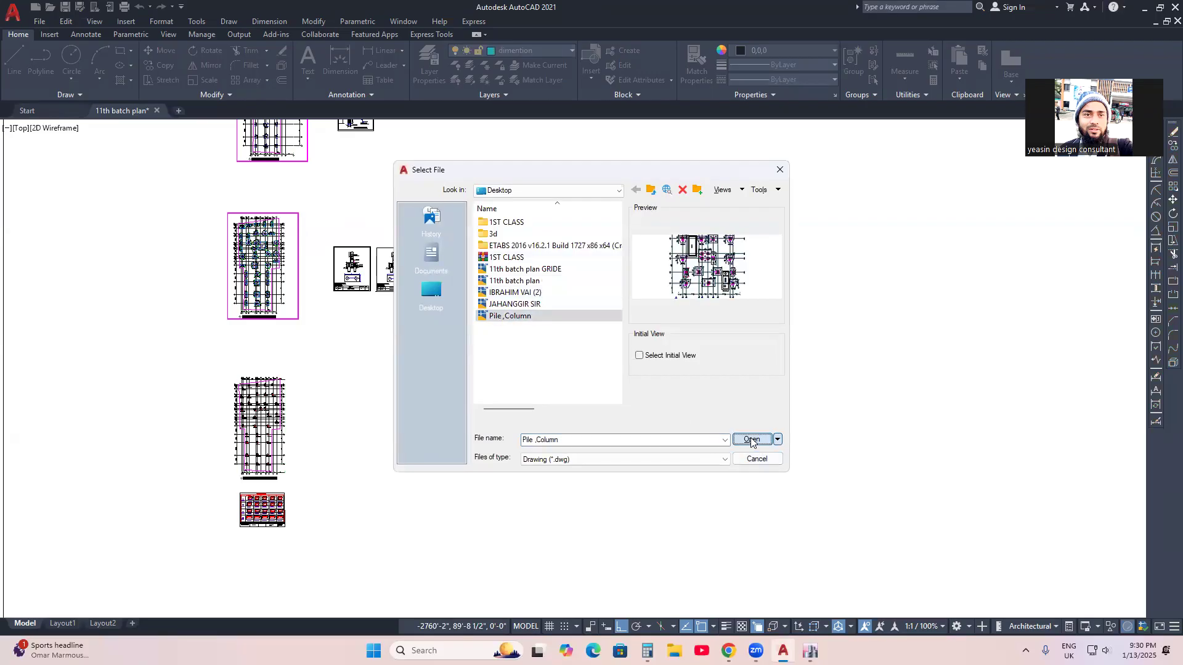
left_click(752, 440)
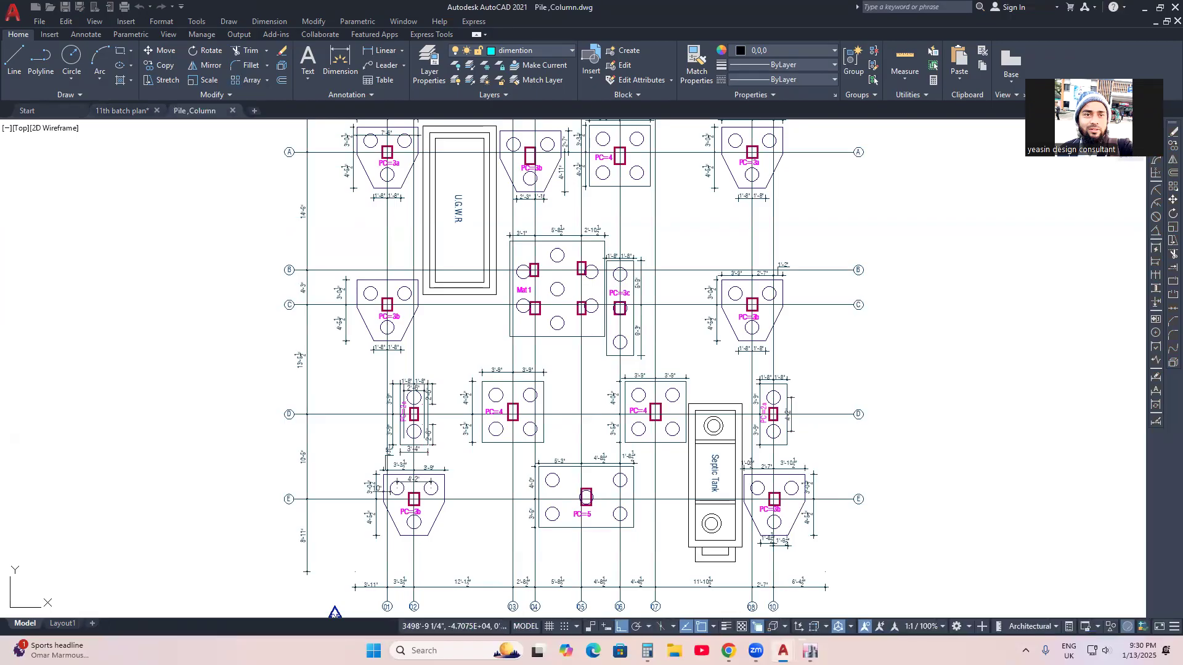
Step: Find the floor beam details below the floor beam layout plan and locate the long section of FB-02
left_click(731, 226)
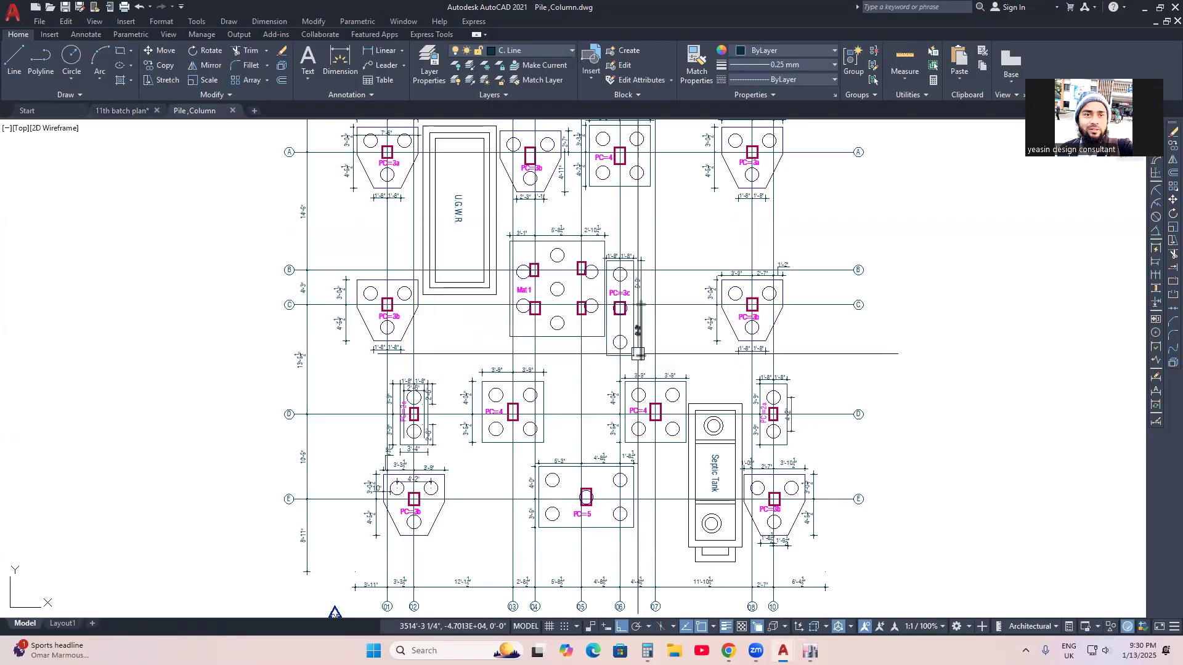
scroll(635, 358, "down", 14)
scroll(539, 410, "up", 6)
scroll(414, 398, "up", 10)
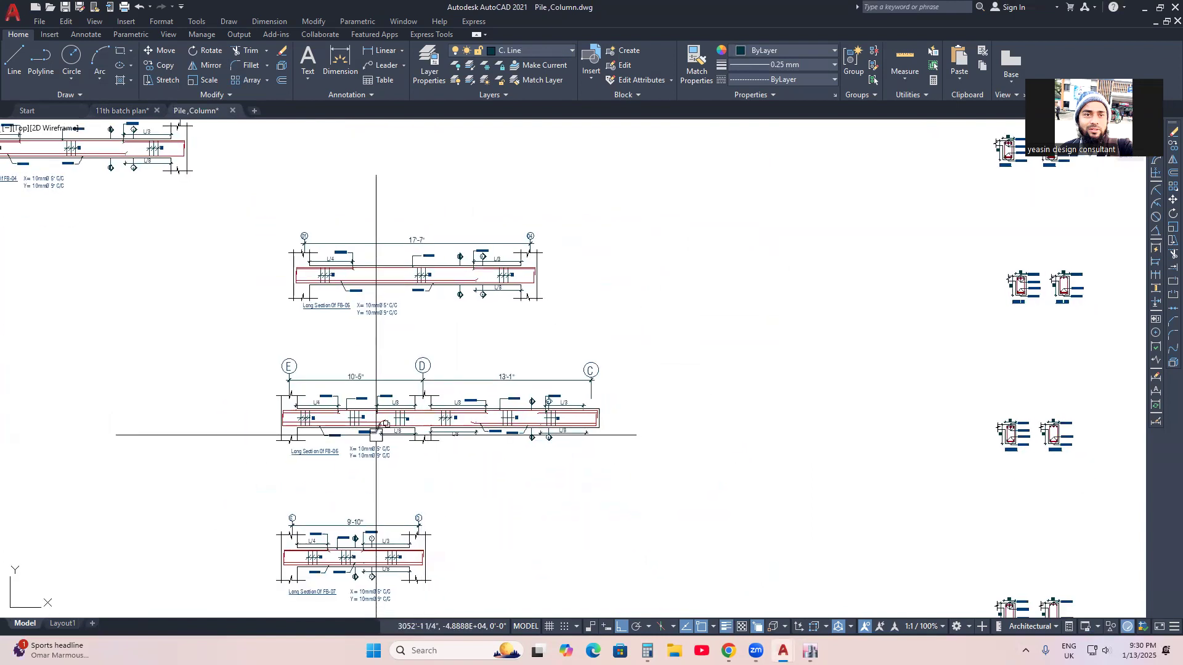
scroll(383, 430, "up", 2)
scroll(541, 435, "down", 4)
scroll(484, 411, "down", 4)
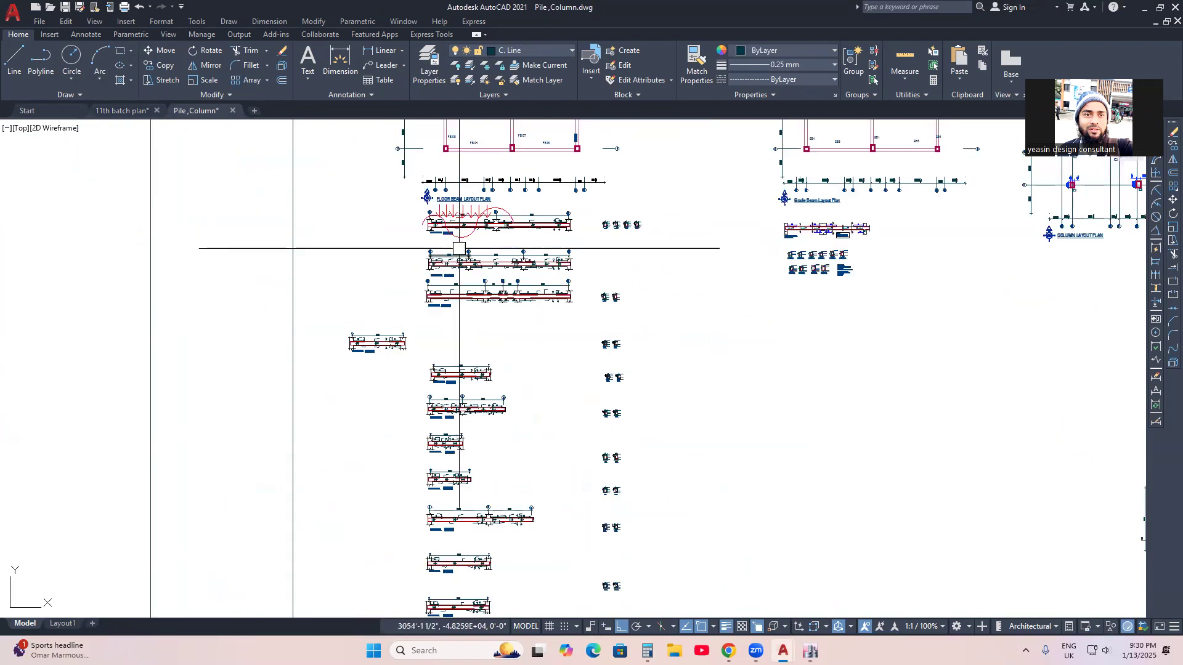
scroll(461, 250, "up", 8)
mouse_move(680, 405)
middle_mouse_down()
mouse_move(533, 395)
mouse_move(524, 406)
mouse_move(508, 372)
middle_mouse_up()
scroll(563, 364, "up", 2)
scroll(570, 379, "down", 2)
middle_click_drag(227, 381, 333, 378)
scroll(266, 352, "up", 2)
scroll(216, 351, "up", 2)
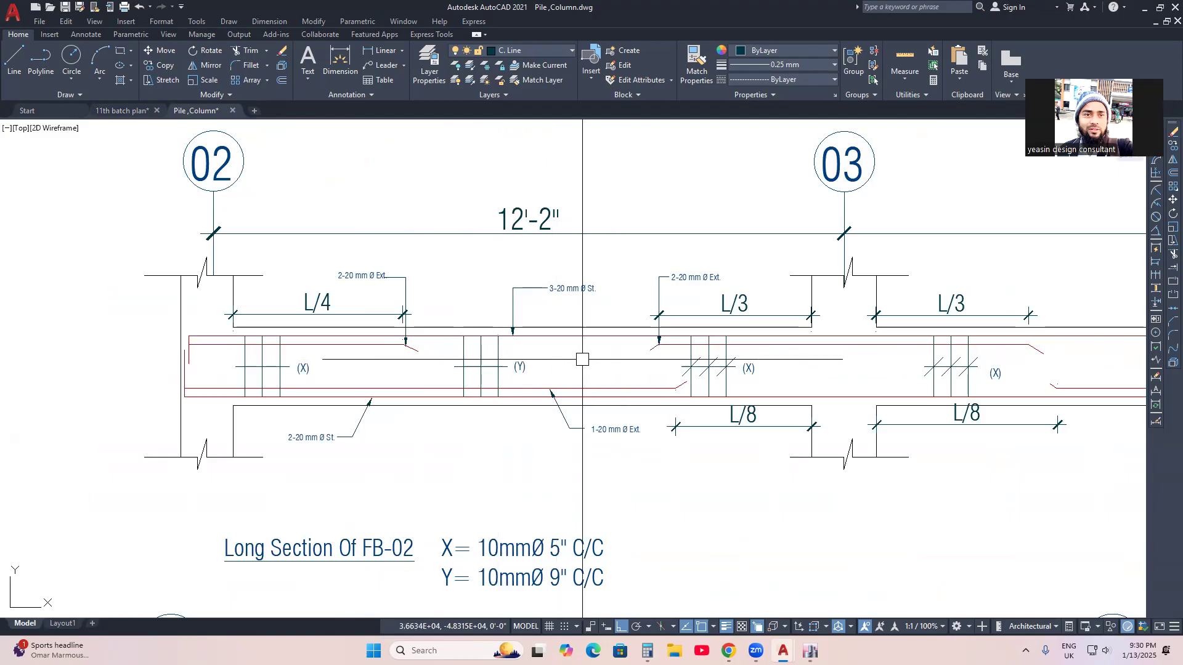
Step: Examine the top, bottom and extra bars and the L/4, L/3 and L/8 lengths in FB-02's spans from grid 02 to 07
middle_click_drag(519, 357, 509, 351)
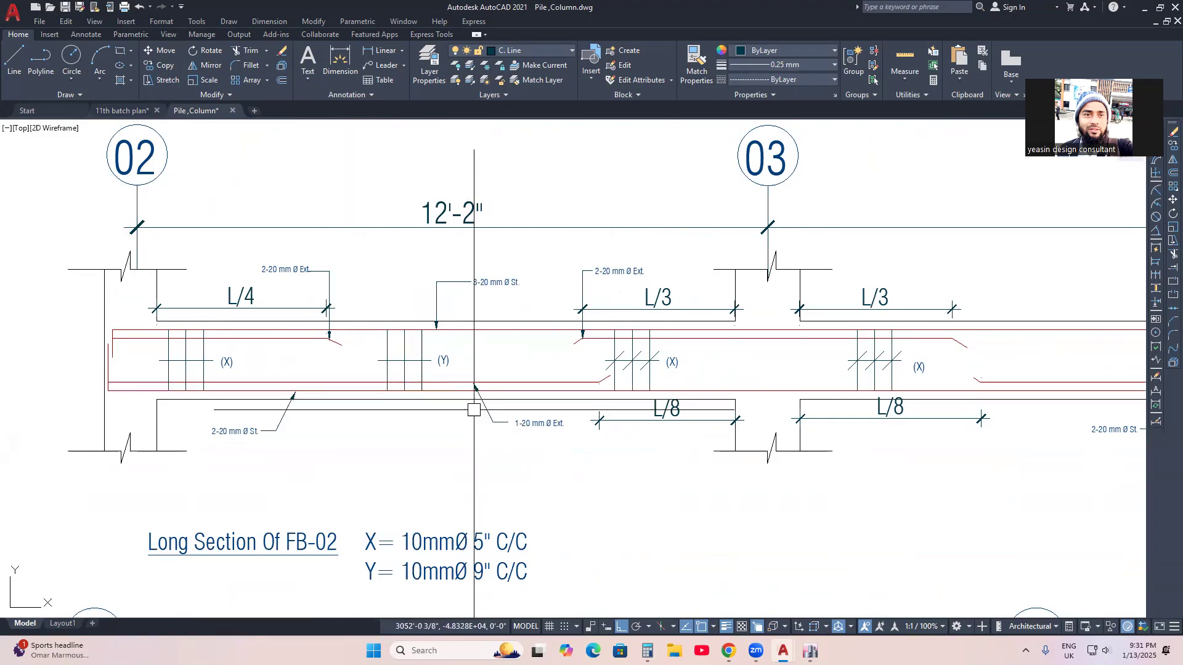
scroll(489, 417, "down", 2)
middle_click_drag(681, 422, 408, 385)
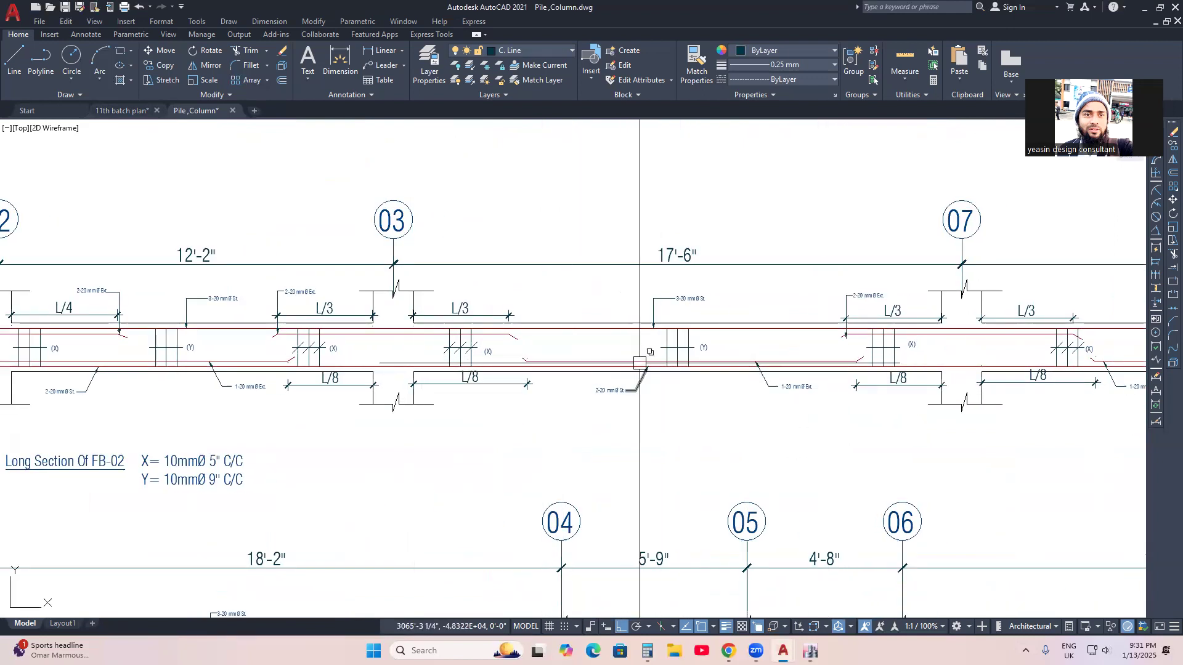
scroll(684, 364, "up", 2)
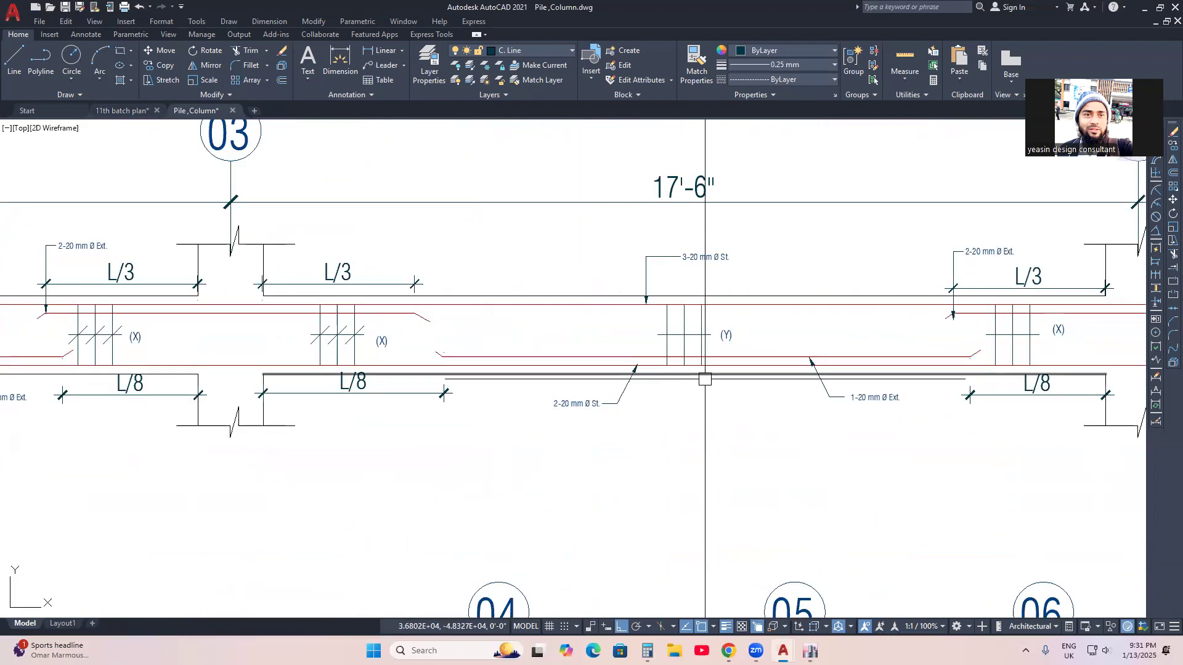
scroll(700, 381, "down", 3)
scroll(660, 376, "up", 2)
scroll(660, 376, "down", 2)
scroll(412, 345, "up", 2)
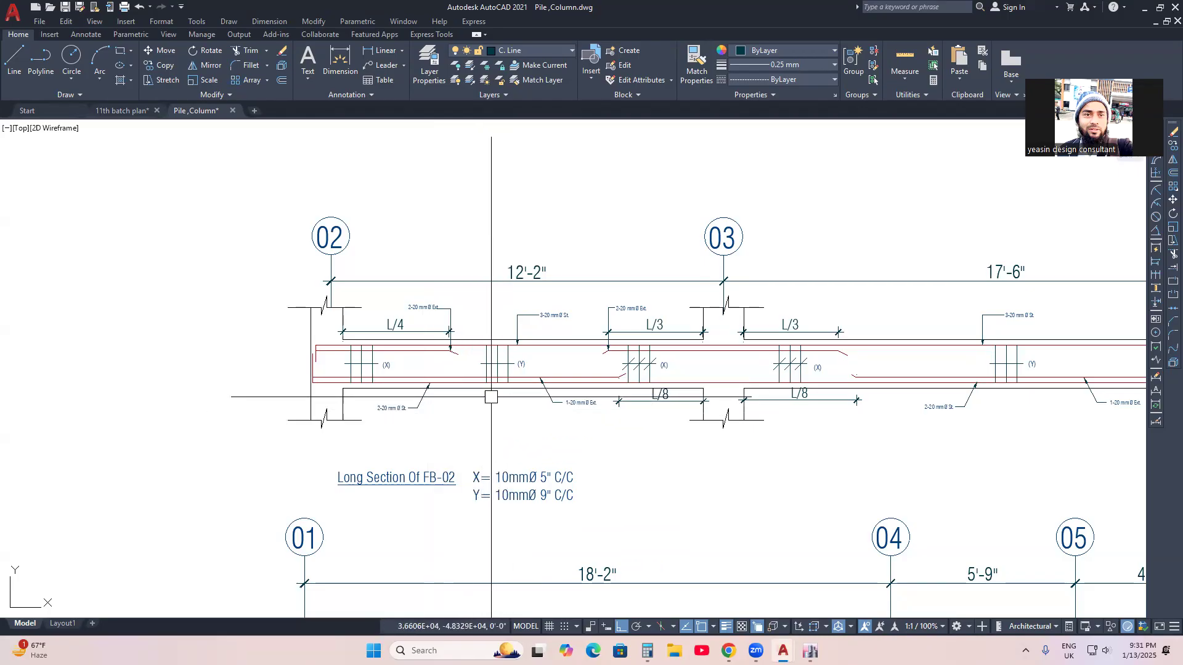
scroll(486, 392, "up", 2)
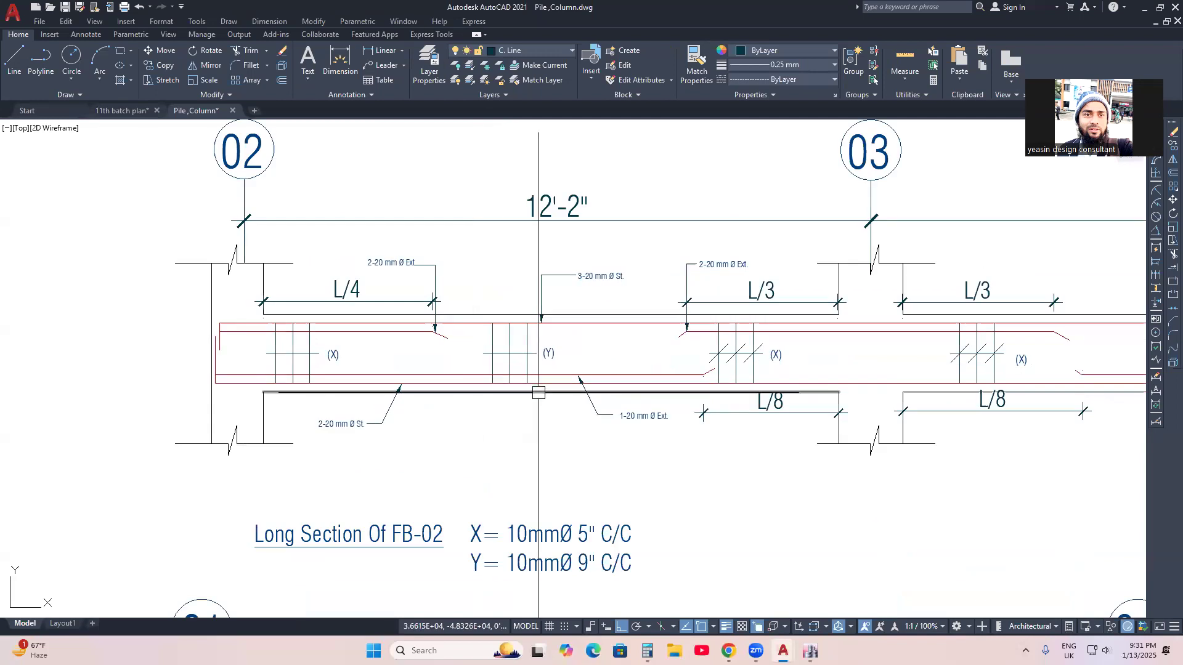
scroll(537, 393, "down", 2)
scroll(623, 397, "up", 3)
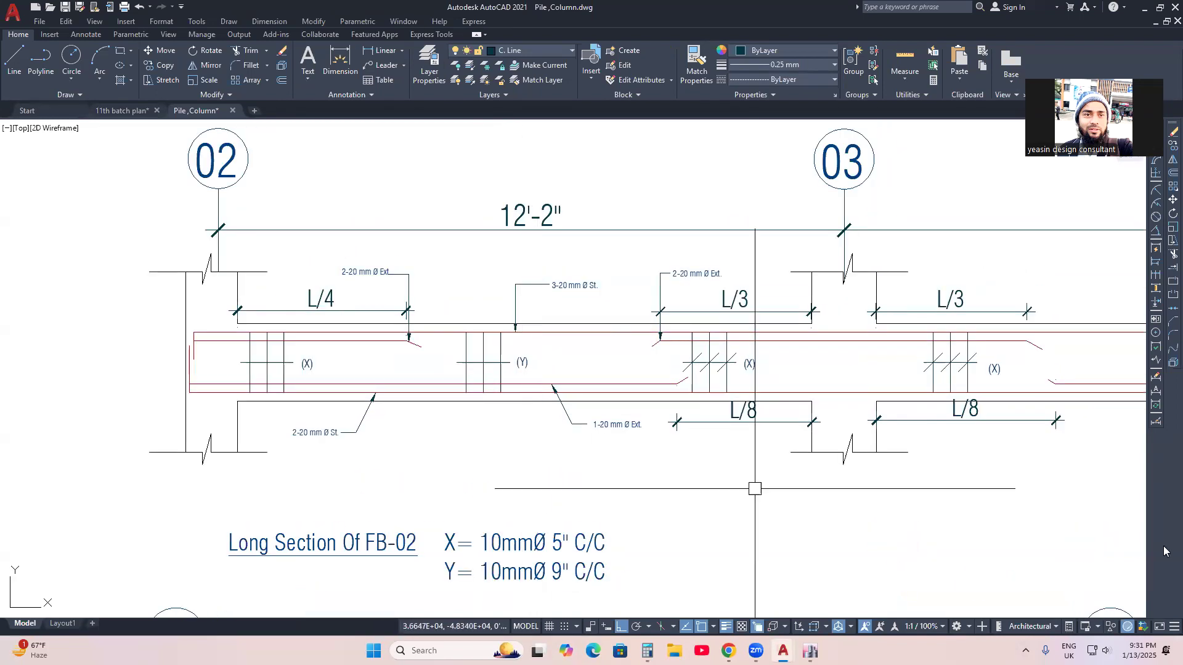
scroll(552, 456, "down", 2)
scroll(583, 425, "up", 2)
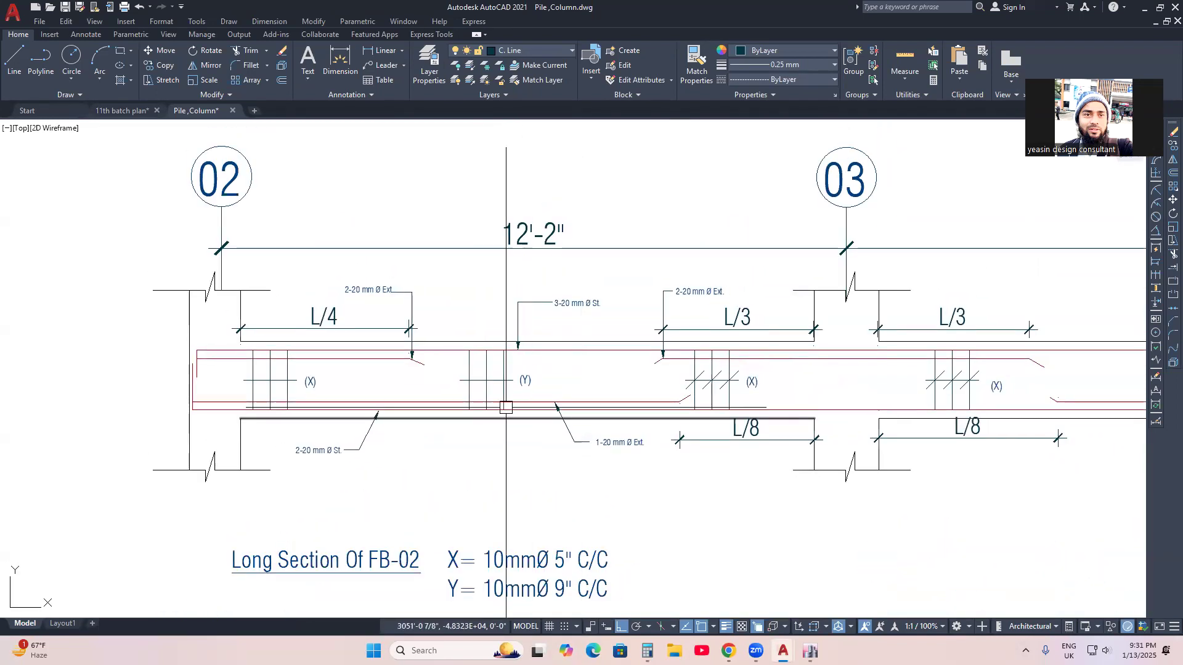
Step: Examine the straight and extra bars and the X and Y stirrup zones in FB-02's span between grids 02 and 03
scroll(487, 442, "down", 2)
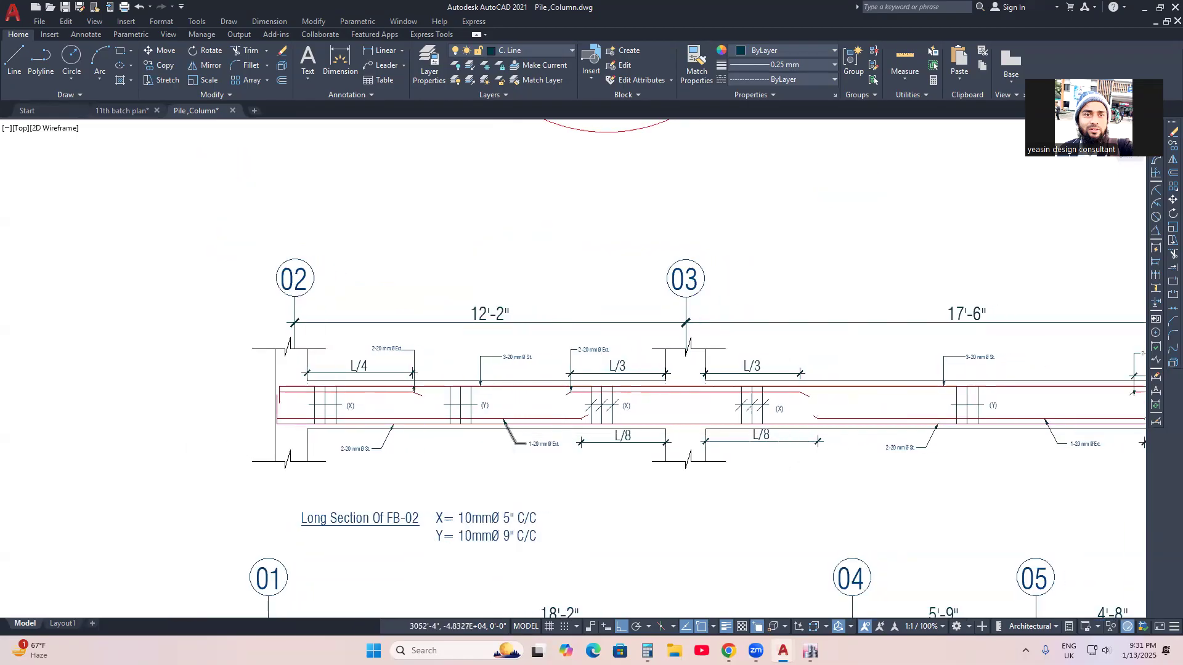
scroll(527, 442, "up", 2)
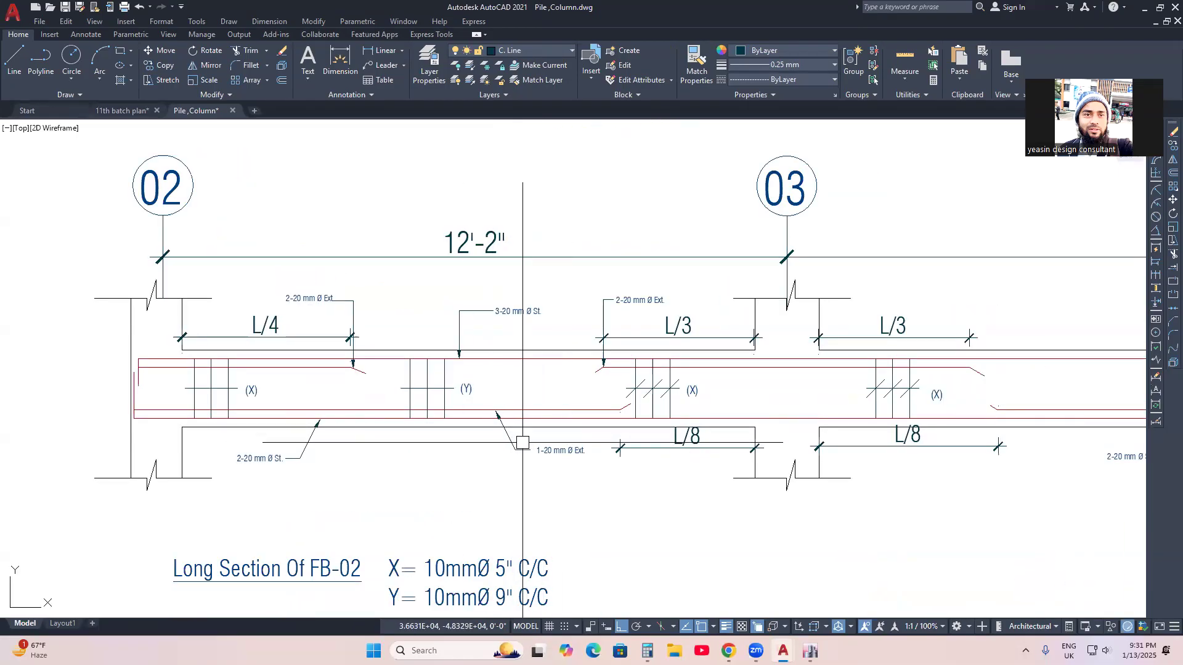
middle_click_drag(530, 469, 529, 467)
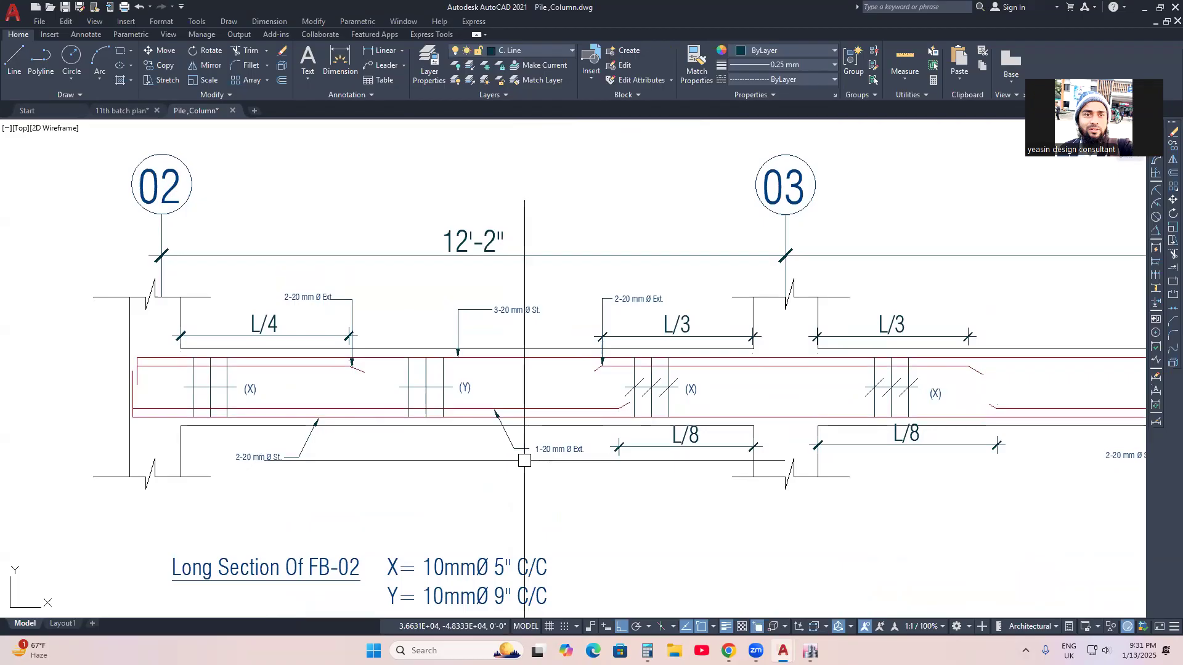
scroll(525, 460, "down", 2)
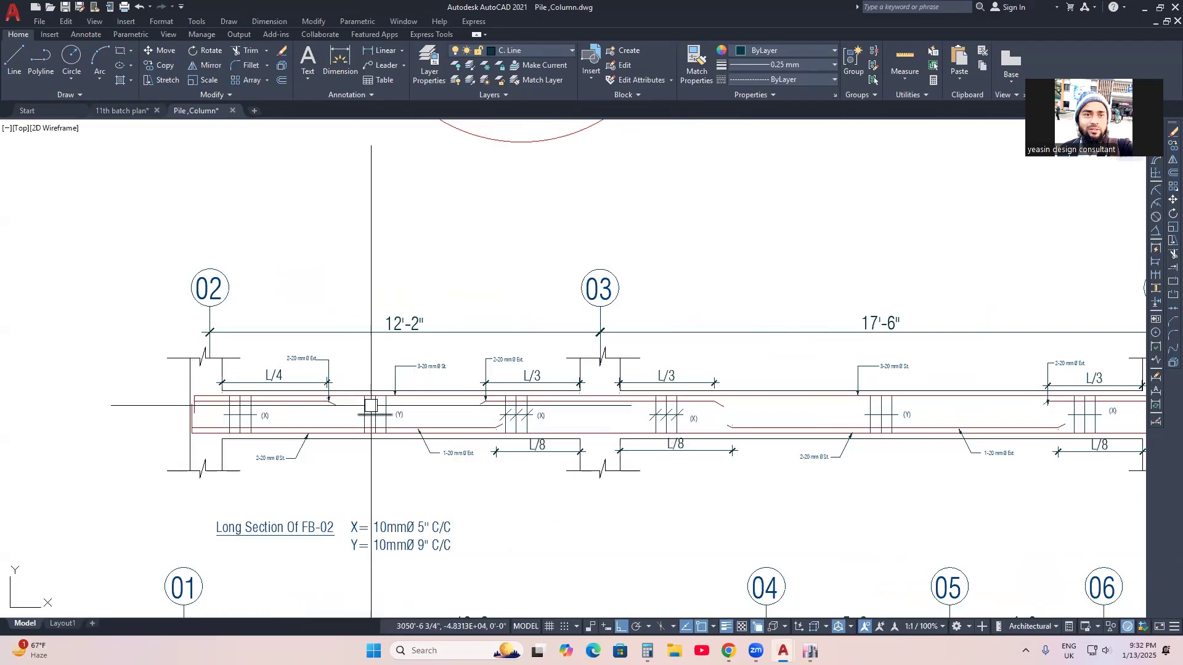
Step: Examine the beam cross-sections beside the FB-01 long section, especially the straight and extra bars of Section 1-1 and Section 1'-1'
scroll(391, 408, "down", 6)
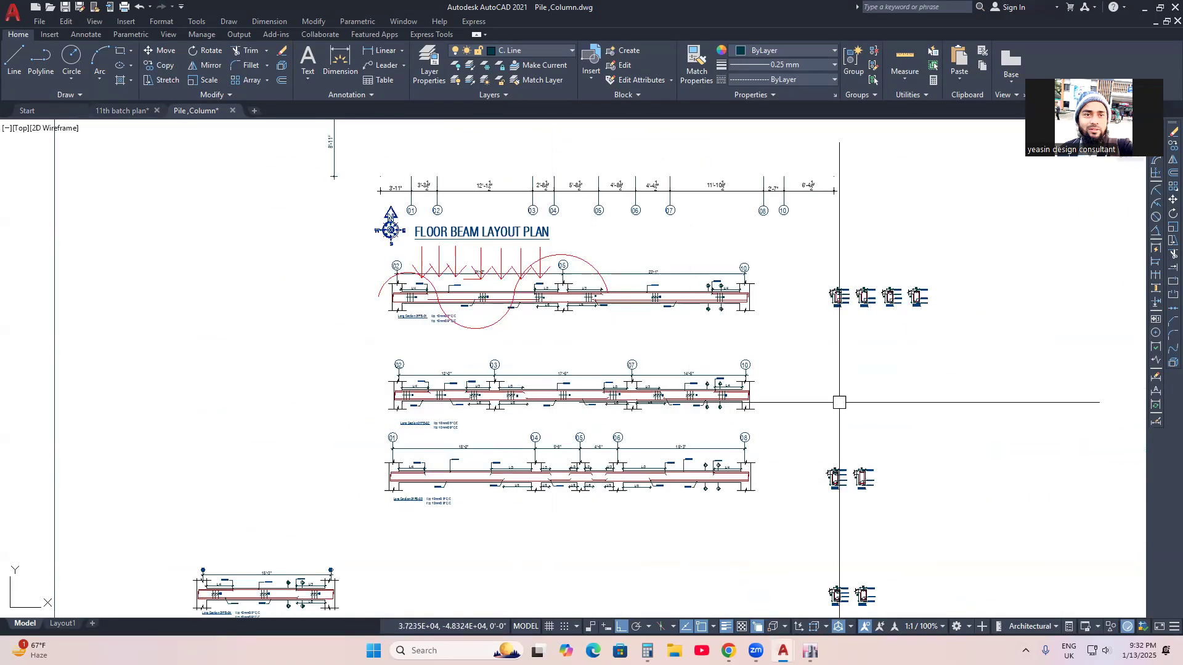
scroll(839, 403, "up", 4)
scroll(664, 365, "up", 2)
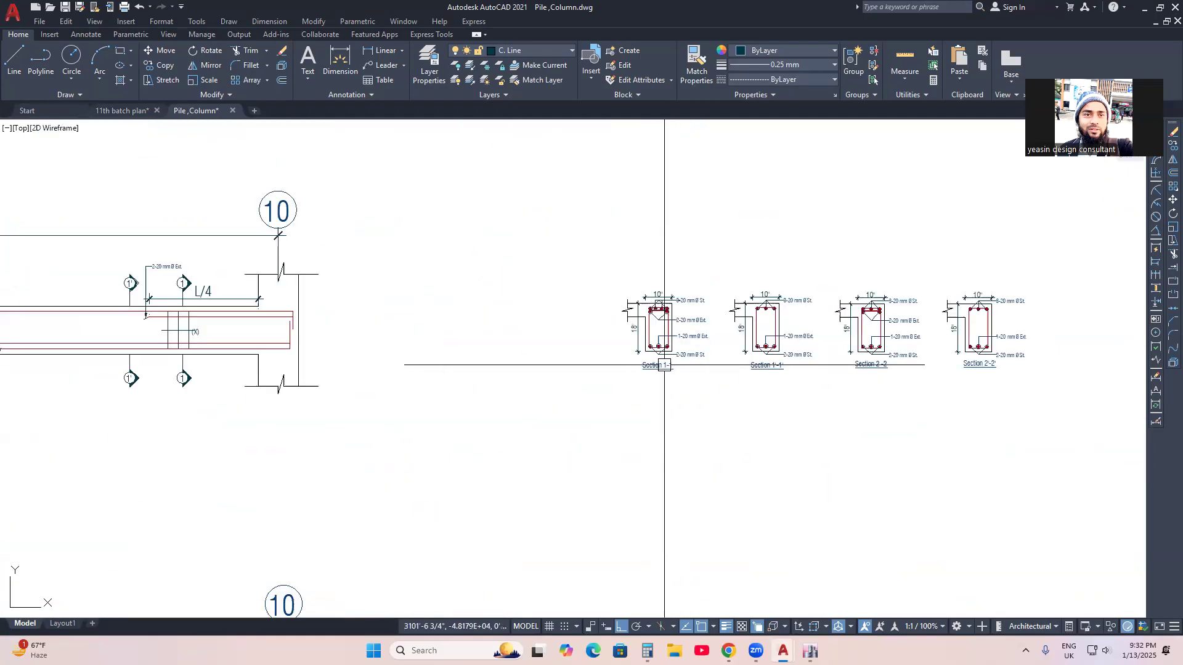
scroll(664, 365, "up", 2)
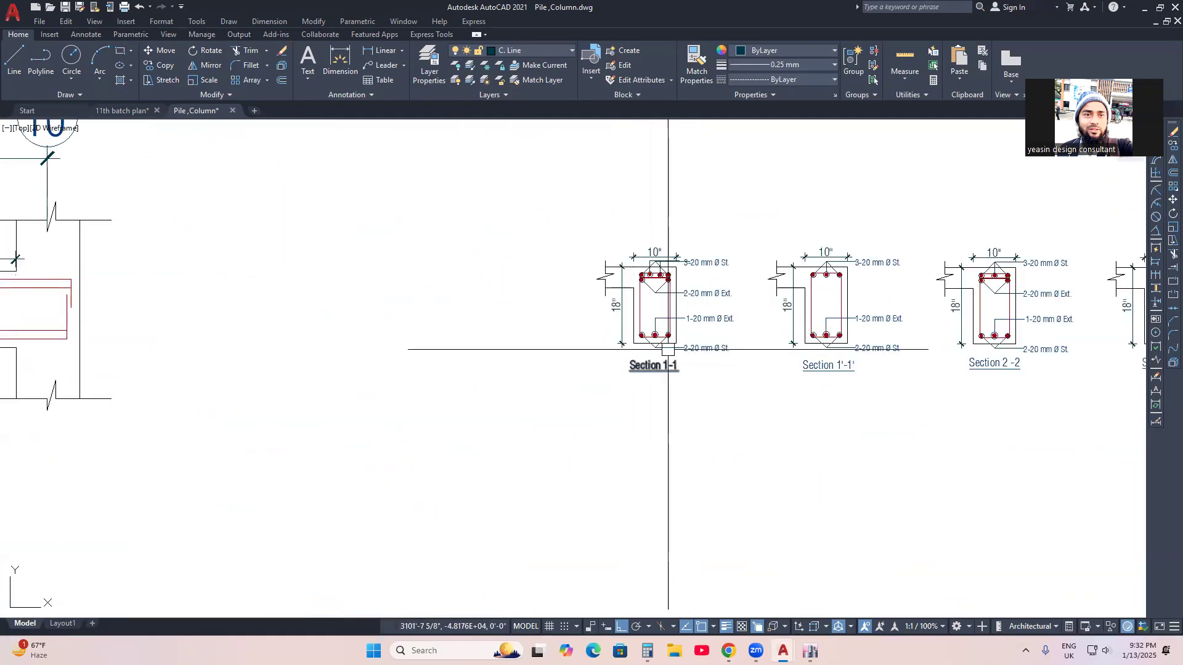
scroll(663, 274, "up", 2)
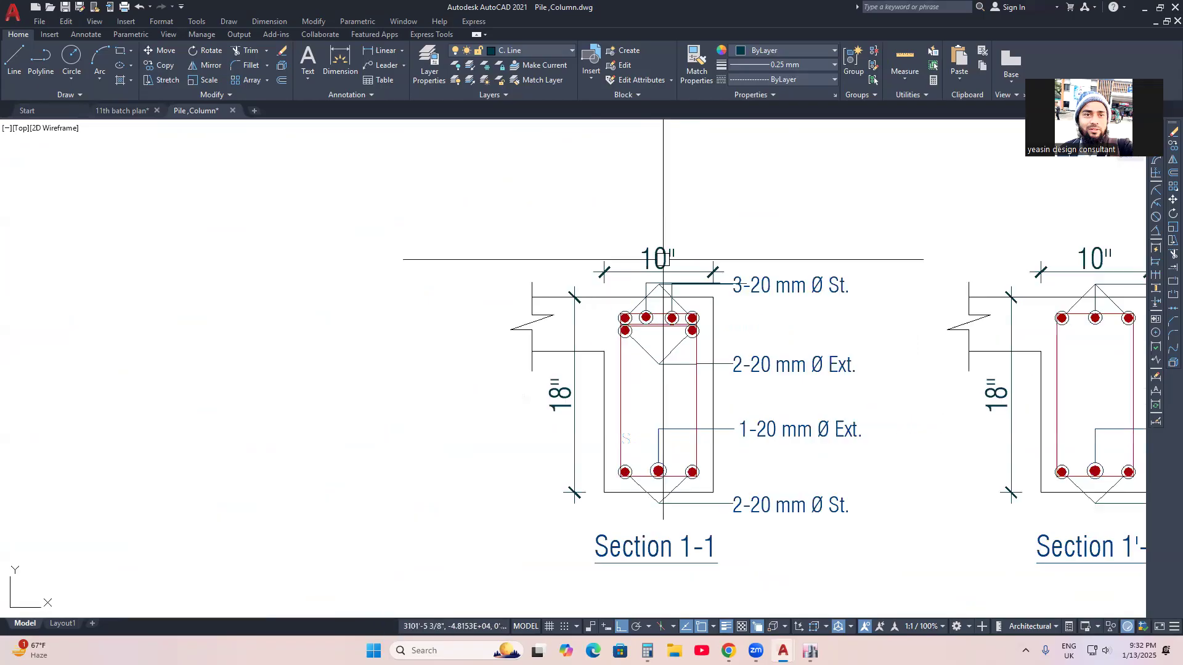
scroll(665, 276, "up", 2)
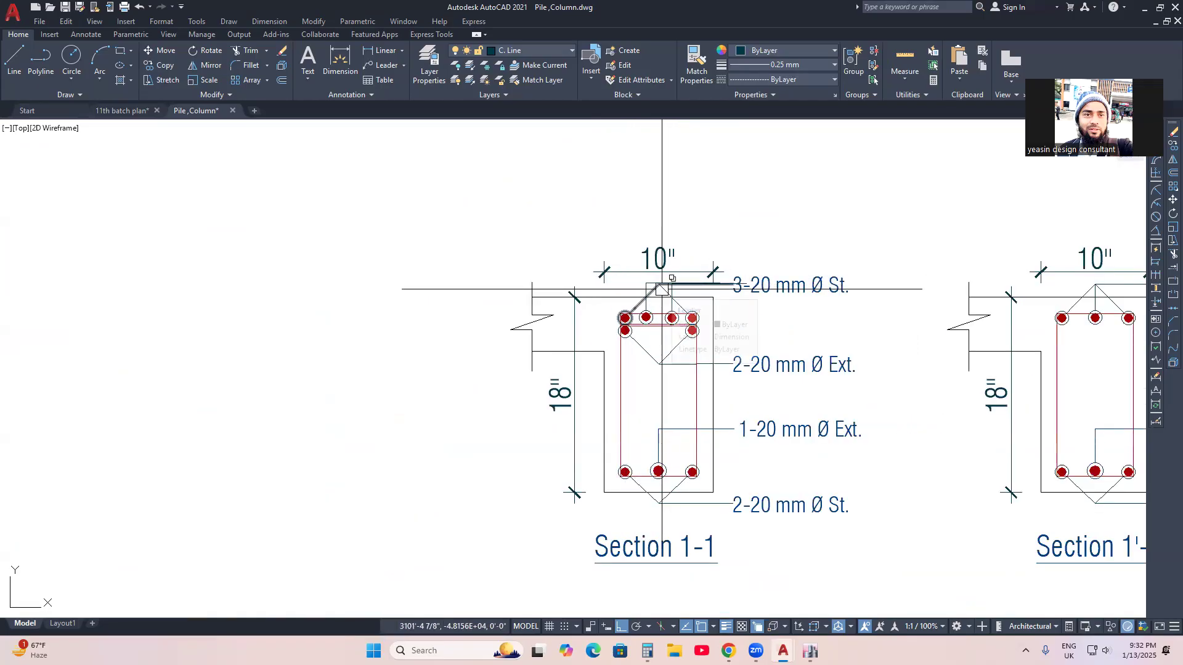
scroll(672, 294, "down", 2)
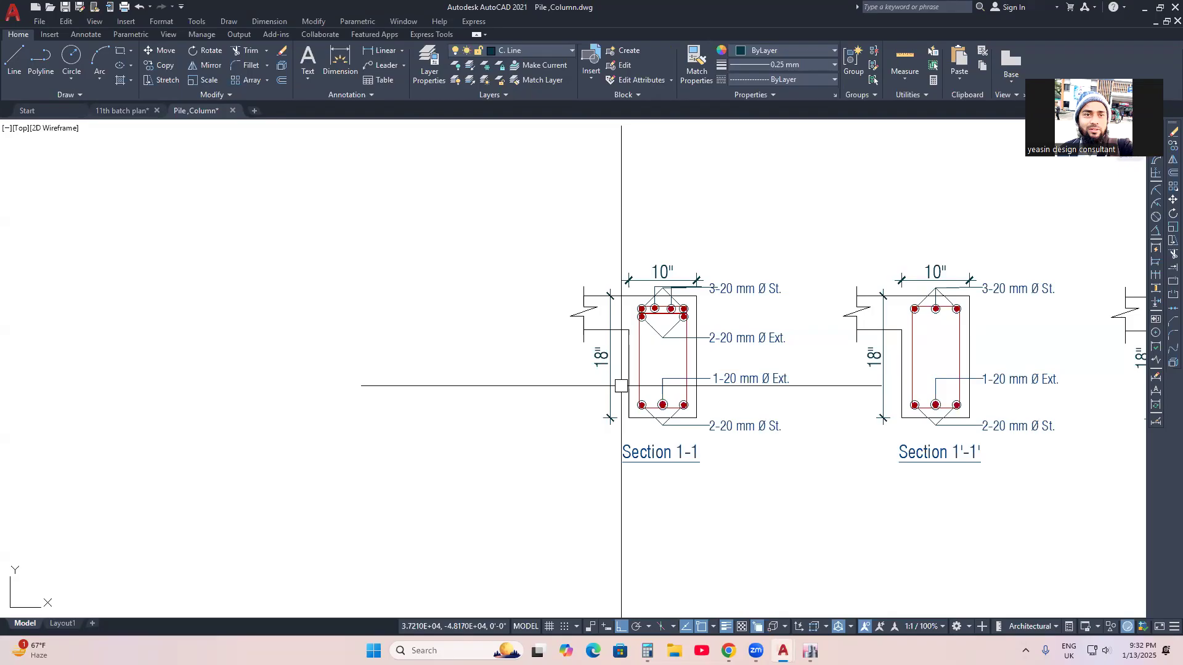
scroll(621, 386, "down", 4)
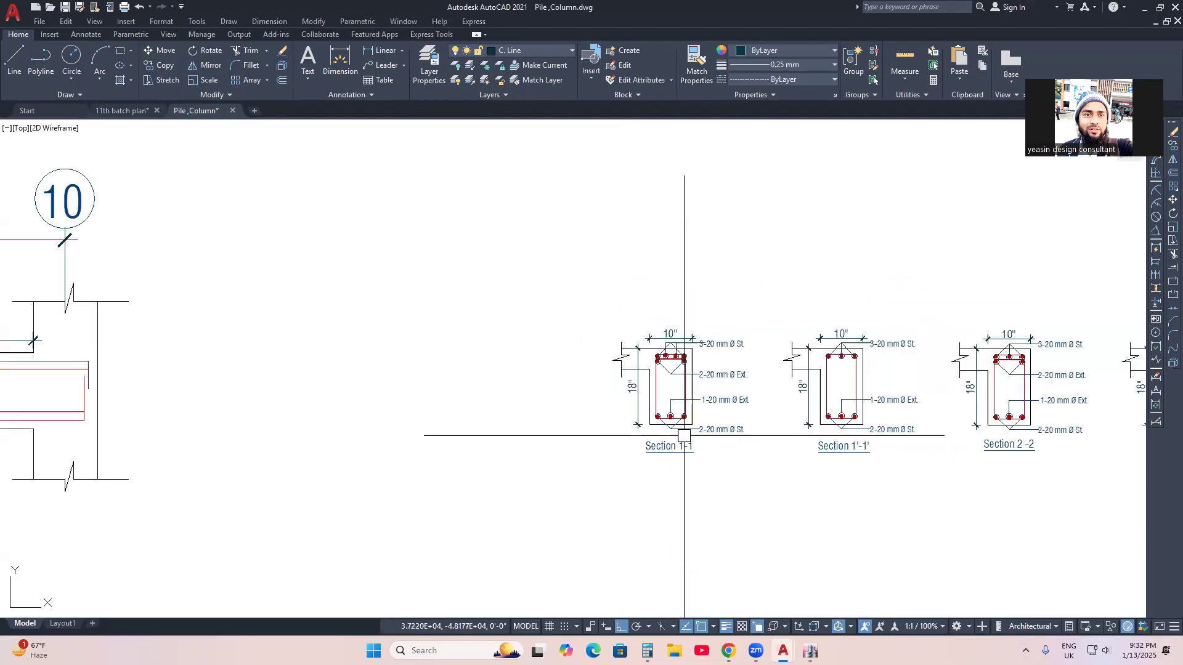
middle_click_drag(687, 396, 870, 493)
scroll(621, 401, "down", 3)
scroll(620, 401, "up", 5)
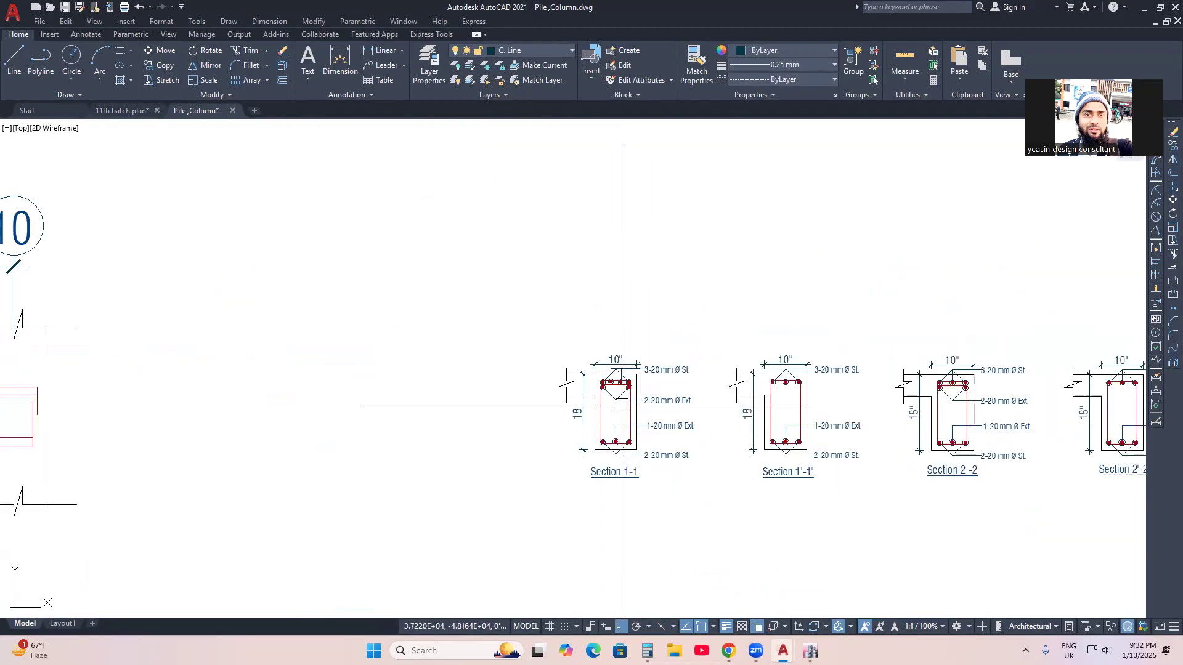
scroll(621, 401, "down", 5)
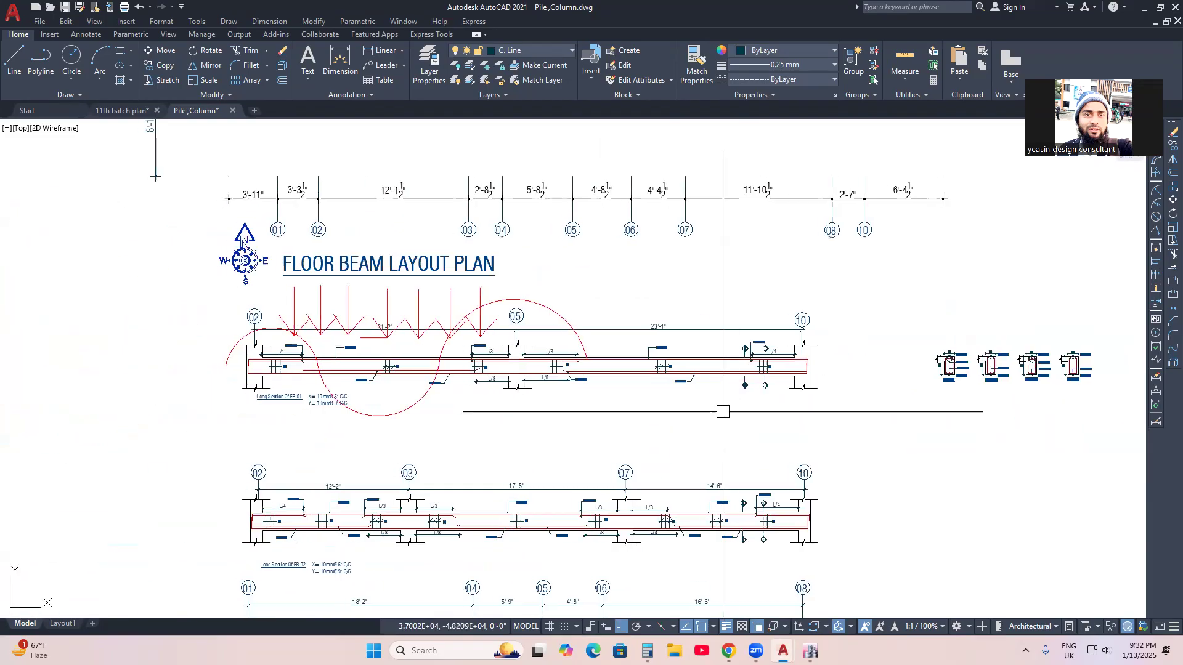
scroll(639, 388, "up", 3)
scroll(639, 388, "up", 6)
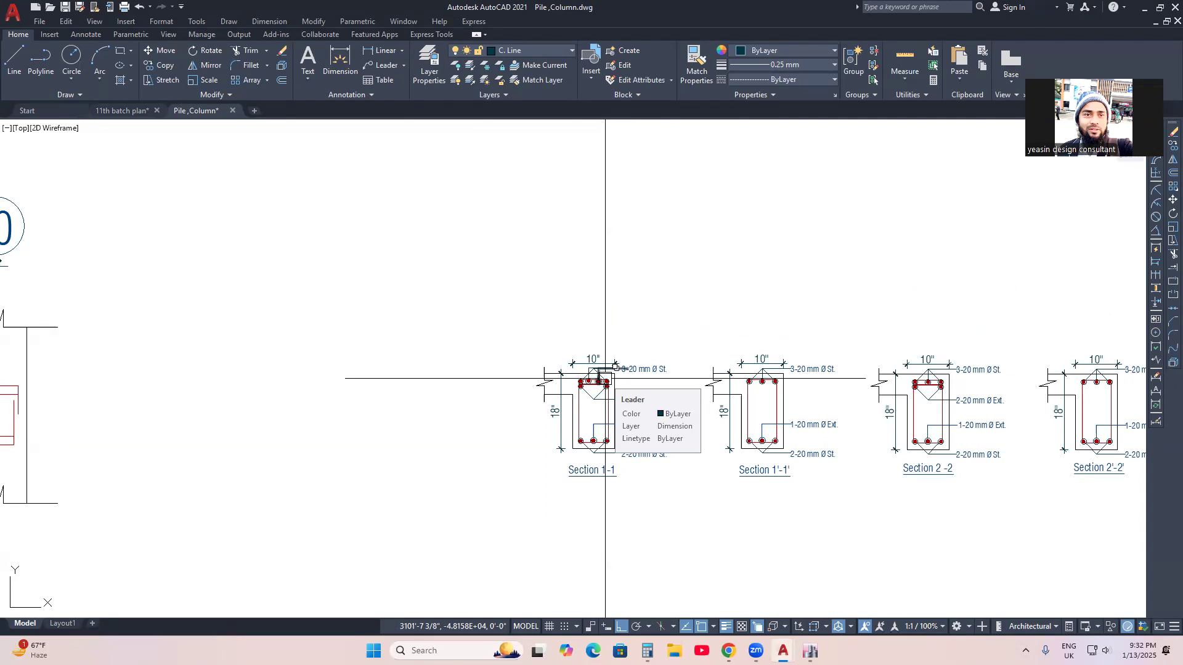
scroll(634, 439, "up", 2)
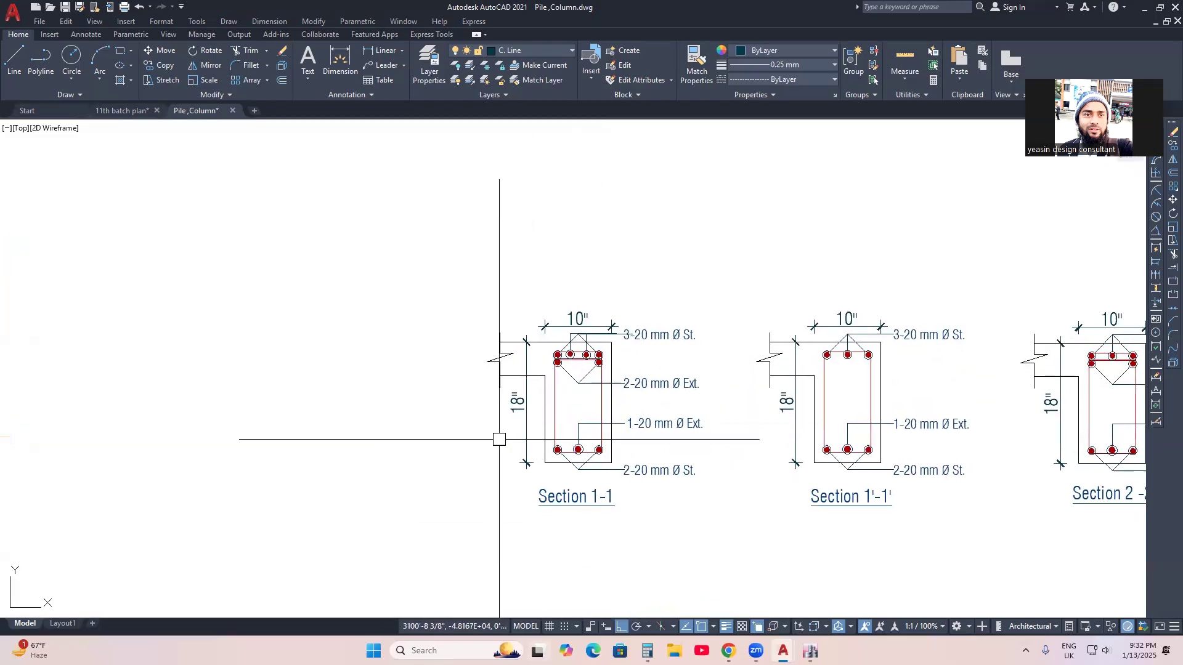
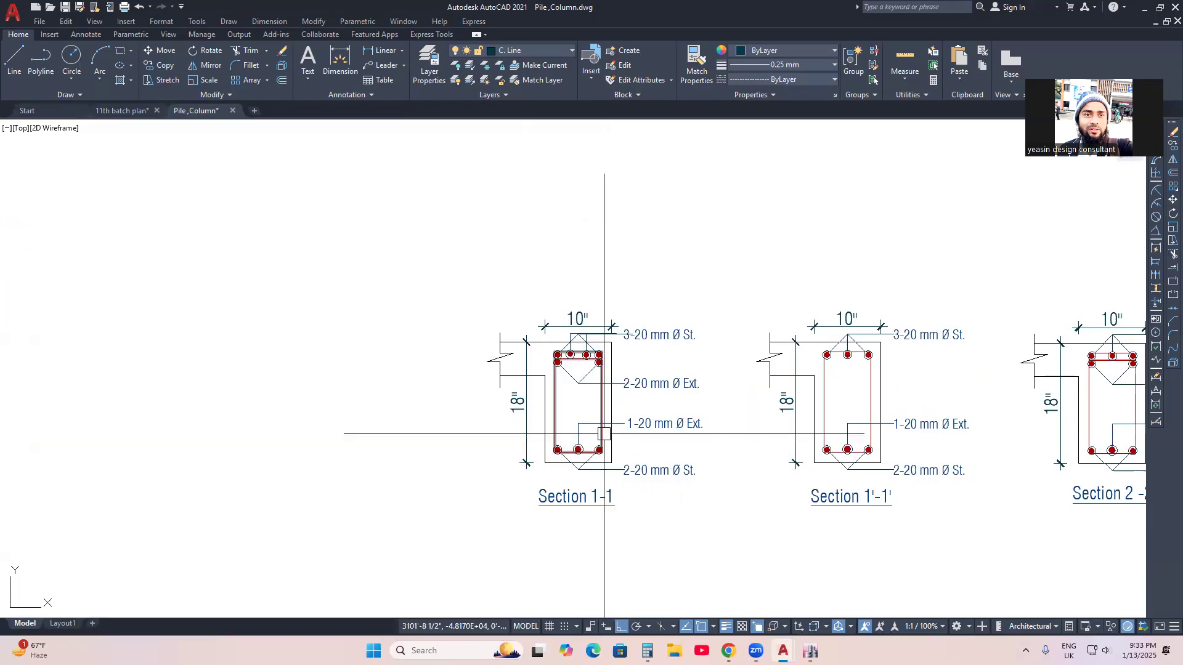
Step: Compare the red load and moment sketch over the FB-01 long section with the bar arrangement in the beam long sections
scroll(602, 435, "down", 10)
middle_click_drag(334, 472, 420, 424)
scroll(372, 407, "up", 4)
middle_click_drag(390, 361, 462, 404)
scroll(463, 404, "up", 2)
scroll(470, 406, "down", 4)
middle_click_drag(522, 357, 530, 358)
scroll(521, 361, "up", 2)
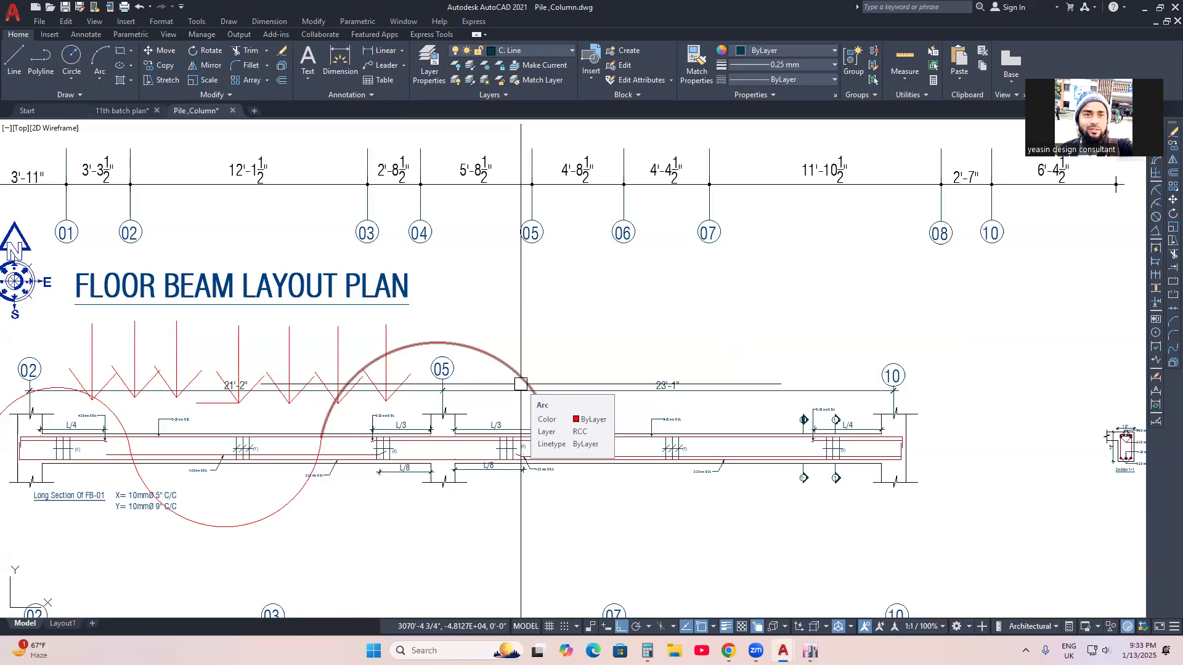
scroll(634, 436, "down", 4)
middle_click_drag(707, 560, 620, 497)
scroll(620, 497, "down", 2)
scroll(507, 440, "up", 4)
middle_click_drag(618, 453, 585, 441)
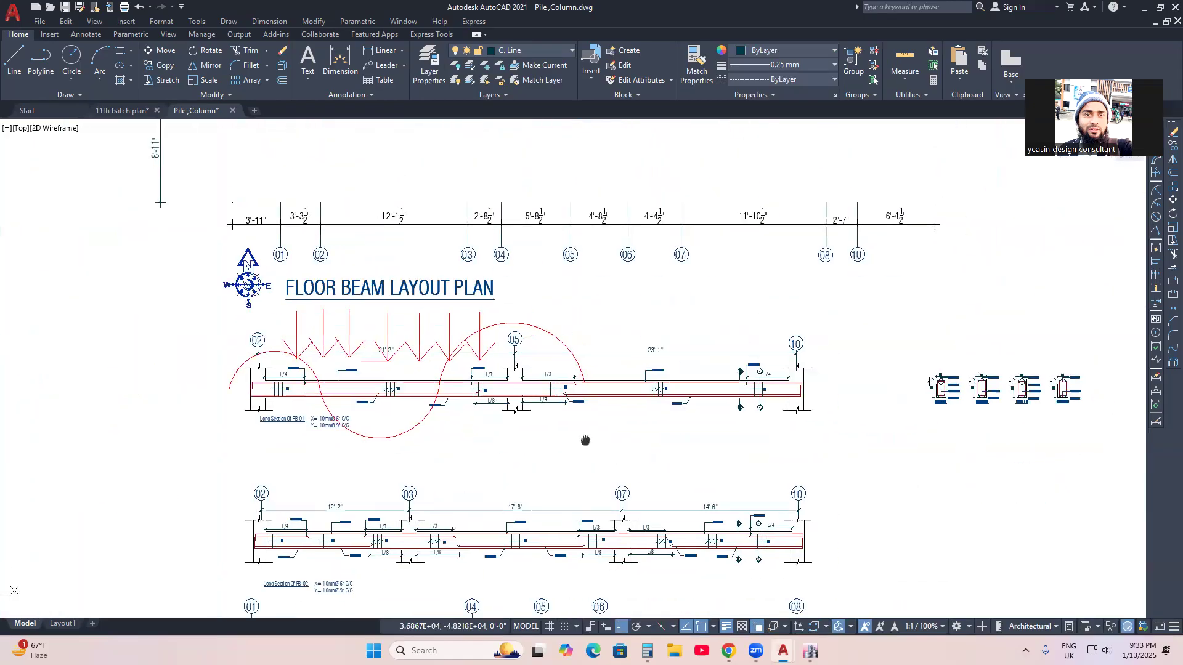
scroll(524, 493, "down", 4)
middle_click_drag(641, 549, 528, 465)
scroll(536, 464, "up", 2)
middle_click_drag(607, 450, 569, 412)
Step: Switch to ETABS and set the FB=12X18 section's material to STONE=3000Psi, width to 12 in and depth to 18 in
left_click(810, 651)
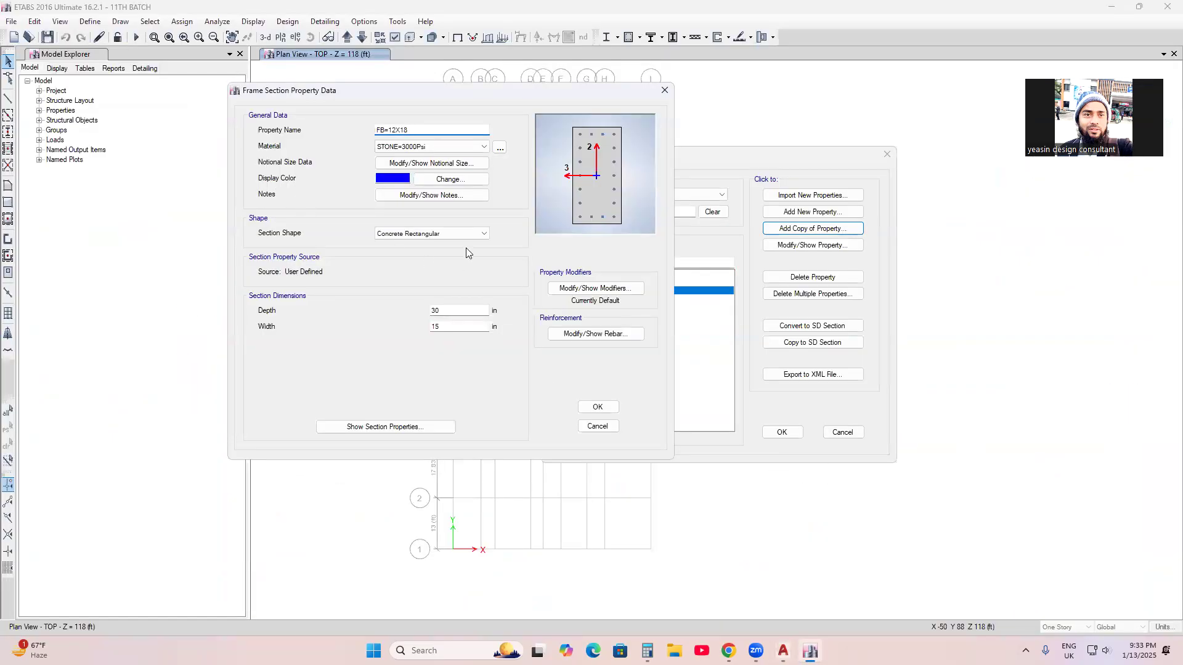
left_click(431, 148)
left_click(400, 189)
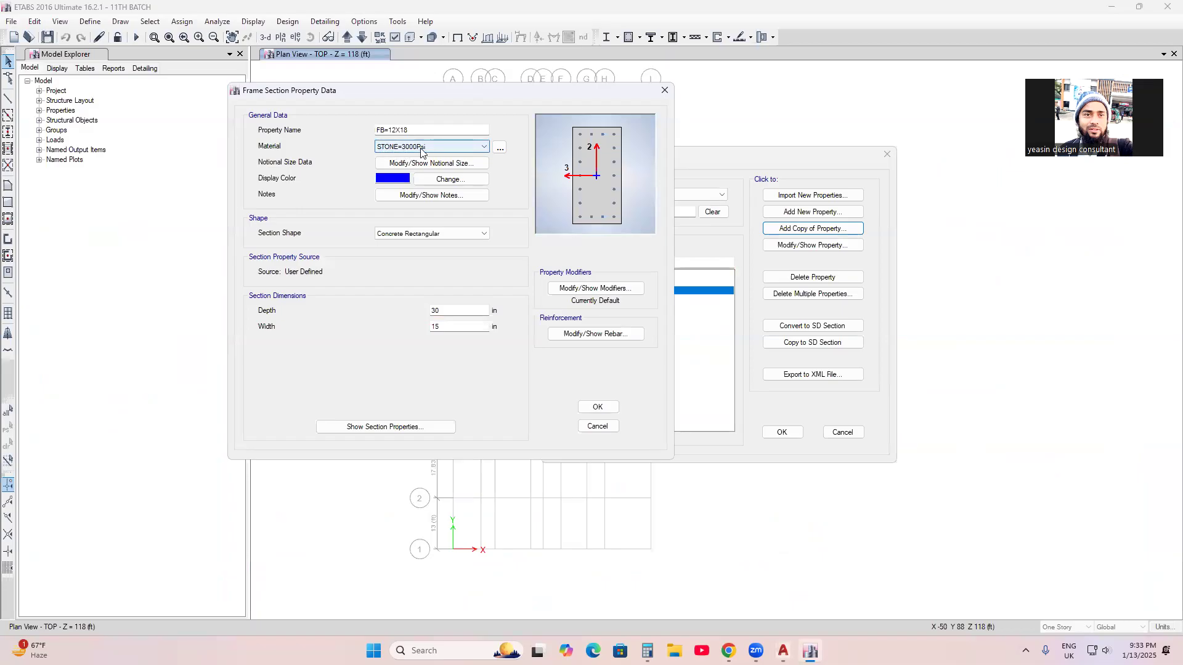
left_click(449, 328)
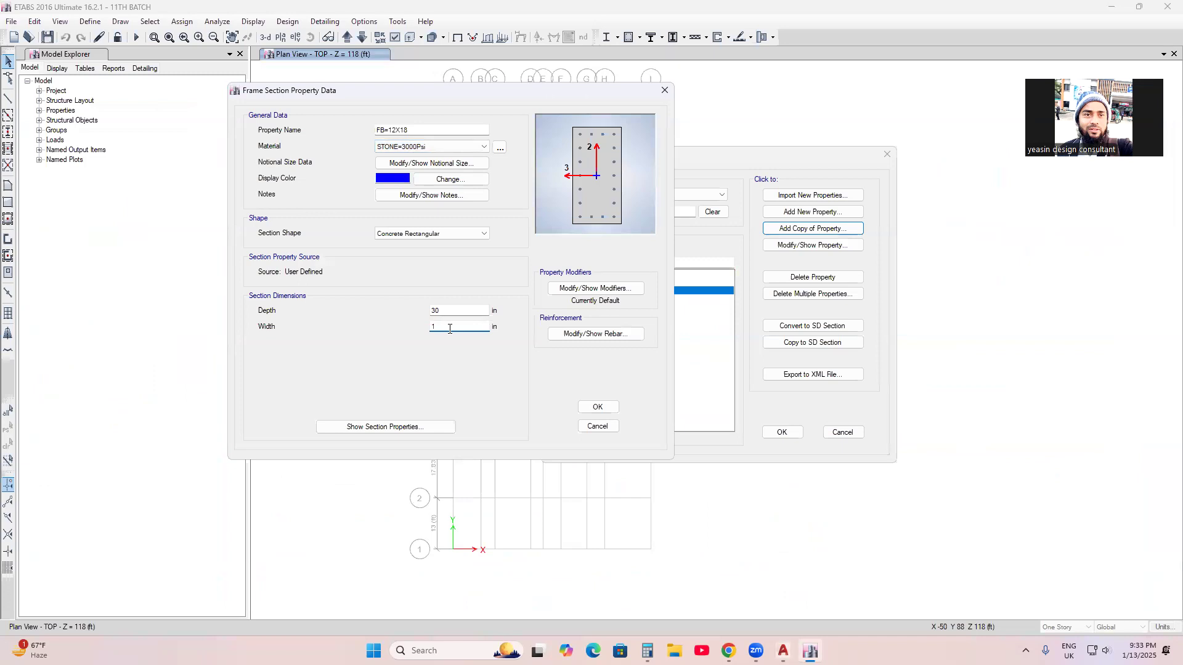
left_click(445, 312)
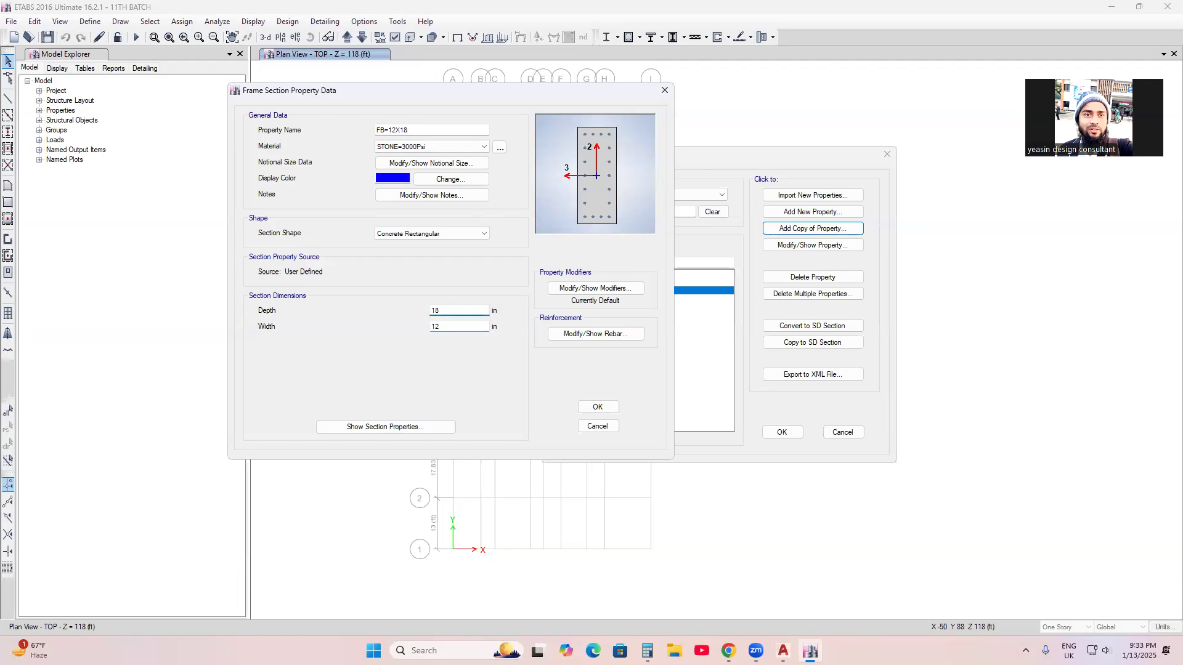
Step: Set the FB=12X18 section's reinforcement design type to M3 Design Only (Beam), and save the section and the frame properties list
left_click(594, 335)
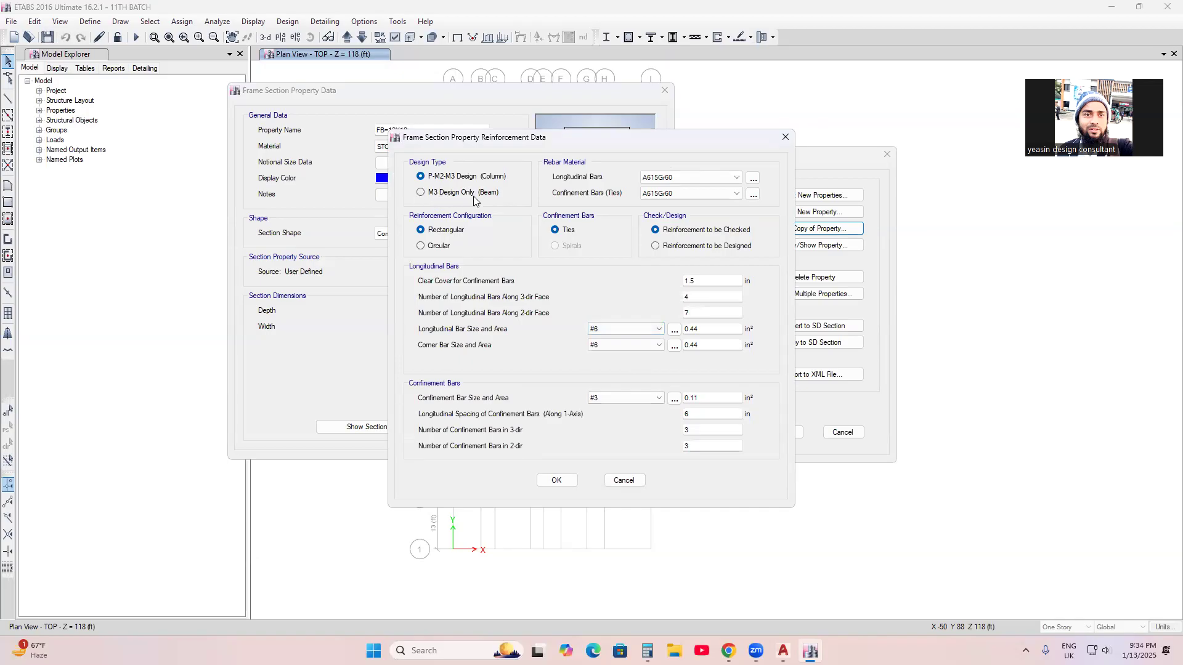
left_click(421, 193)
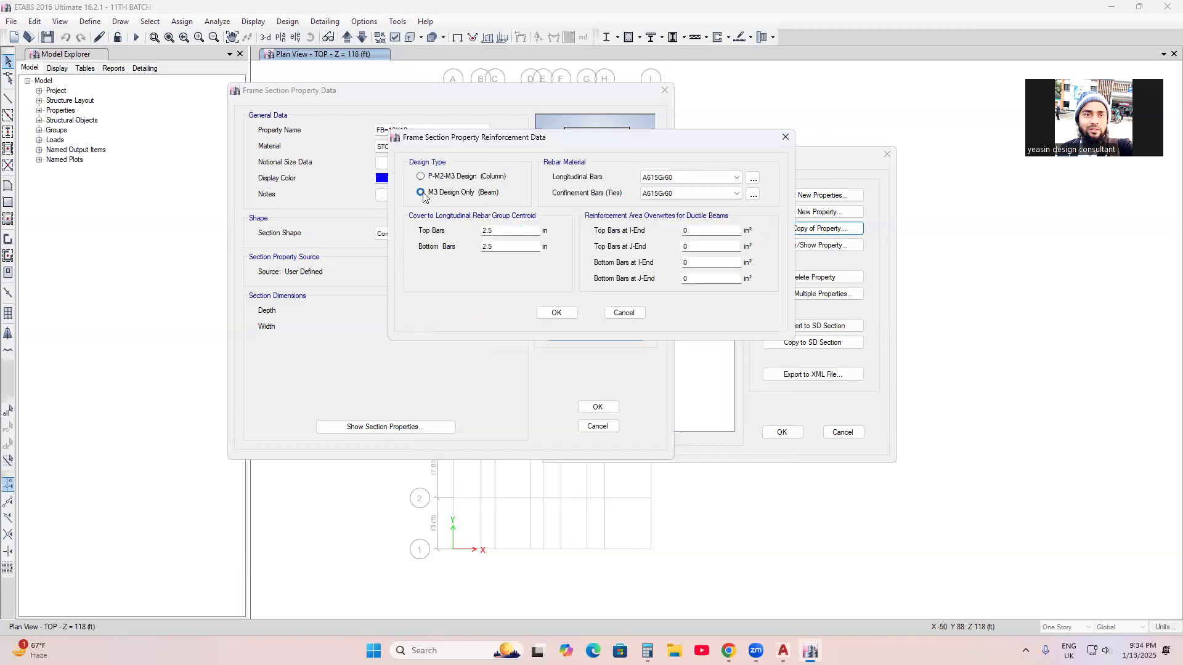
left_click(553, 314)
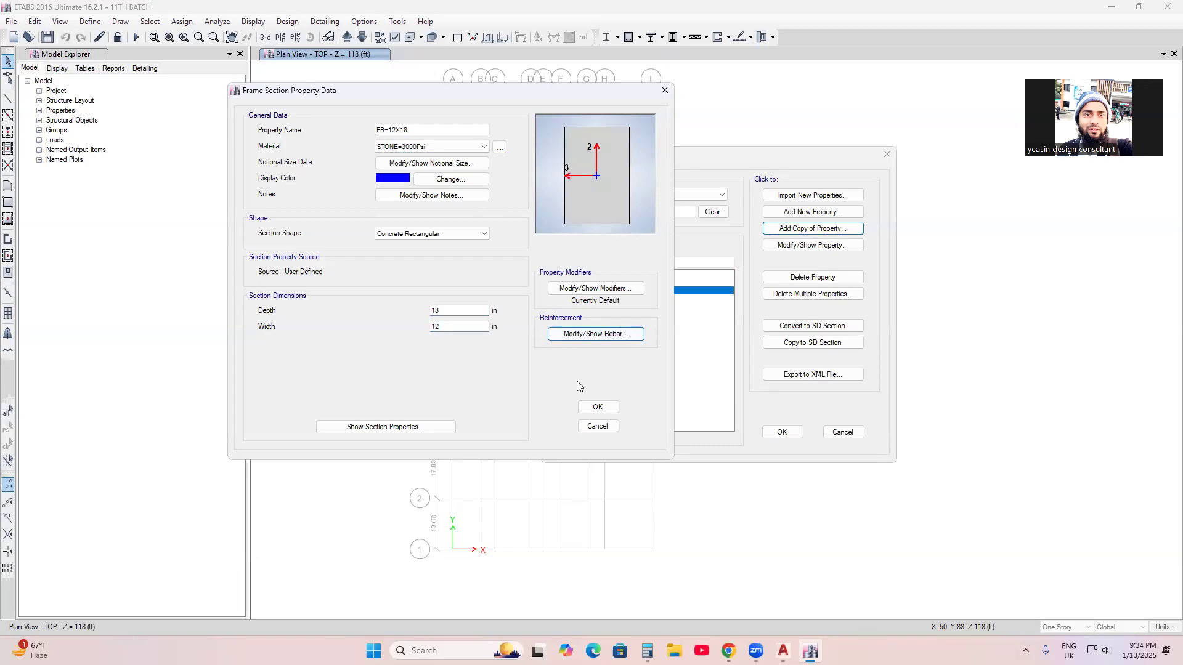
left_click(597, 408)
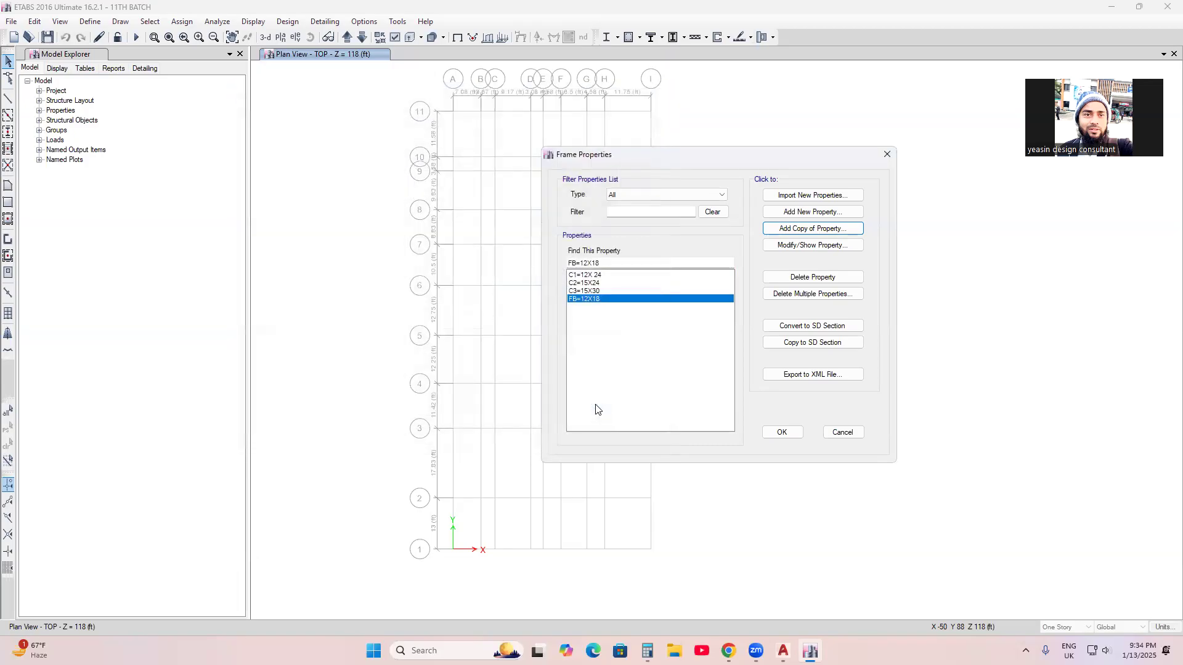
left_click(783, 433)
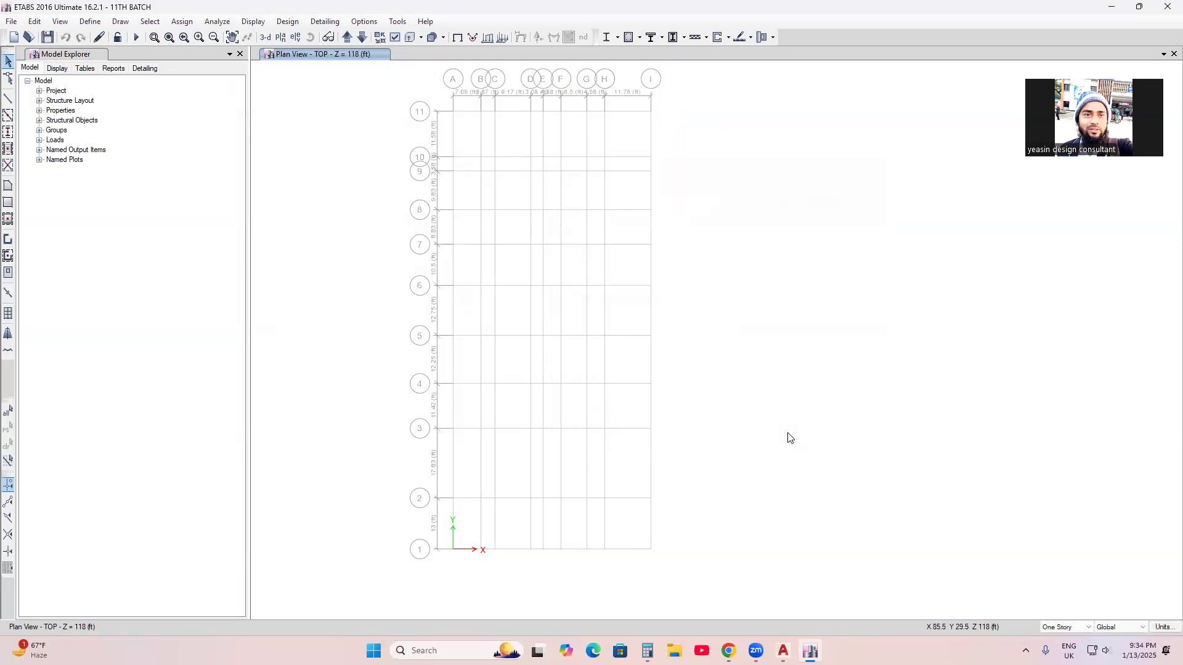
Step: Change the keyboard layout to English (United States)
middle_click_drag(813, 408, 785, 403)
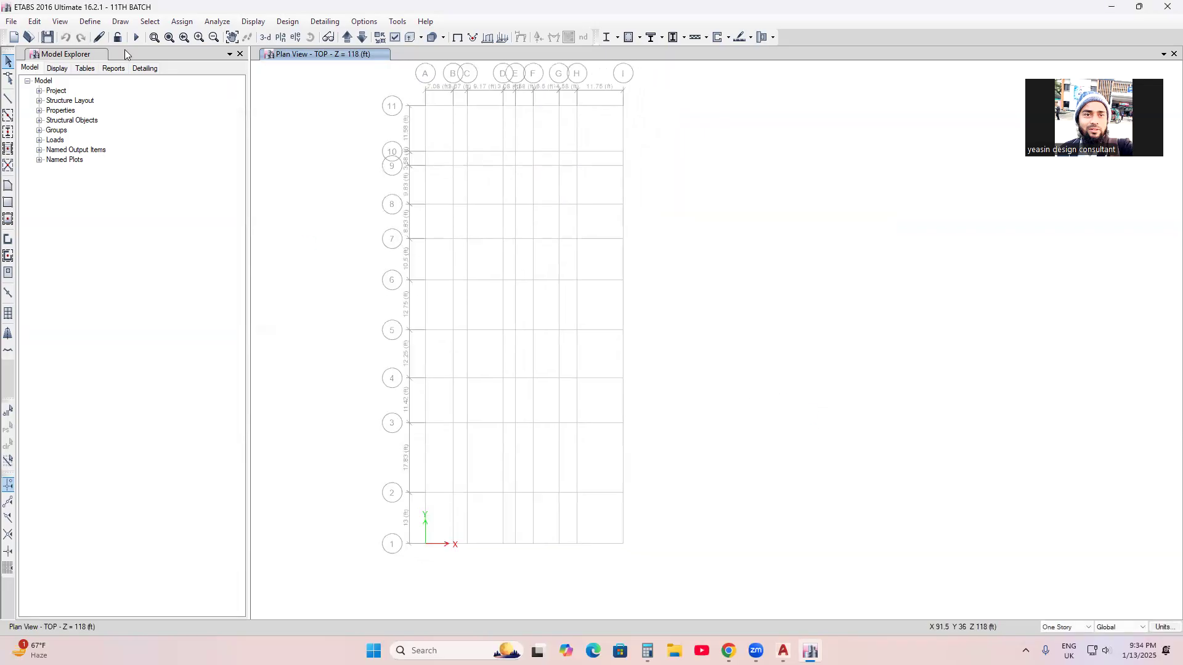
middle_click_drag(520, 155, 546, 187)
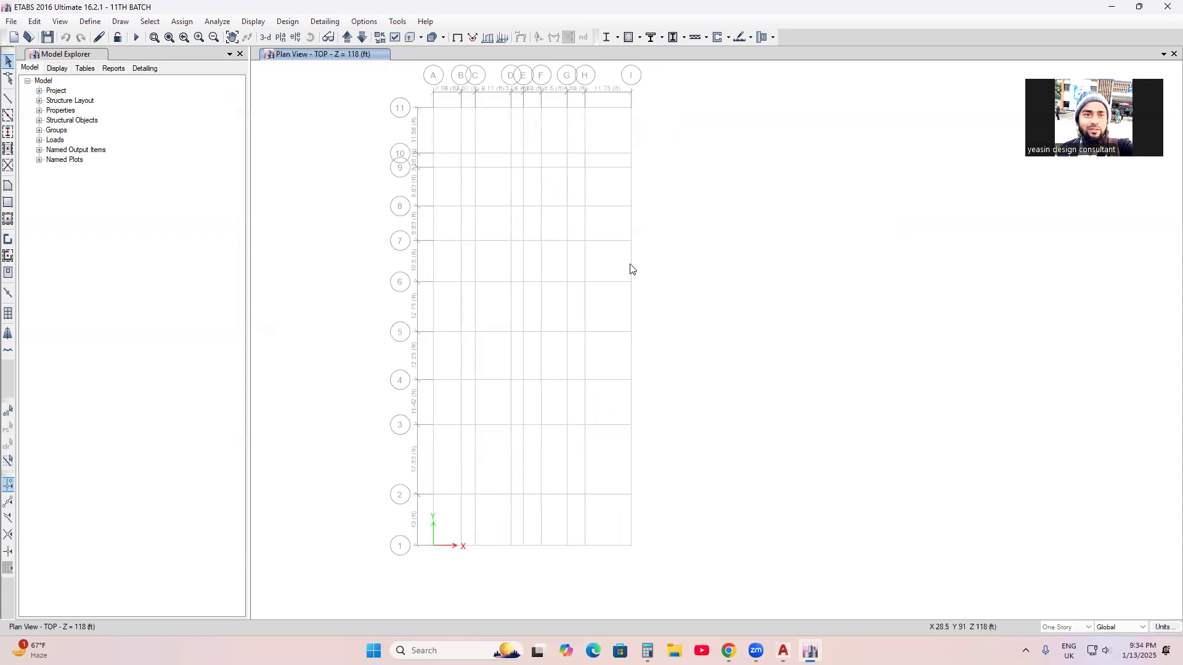
left_click(1069, 651)
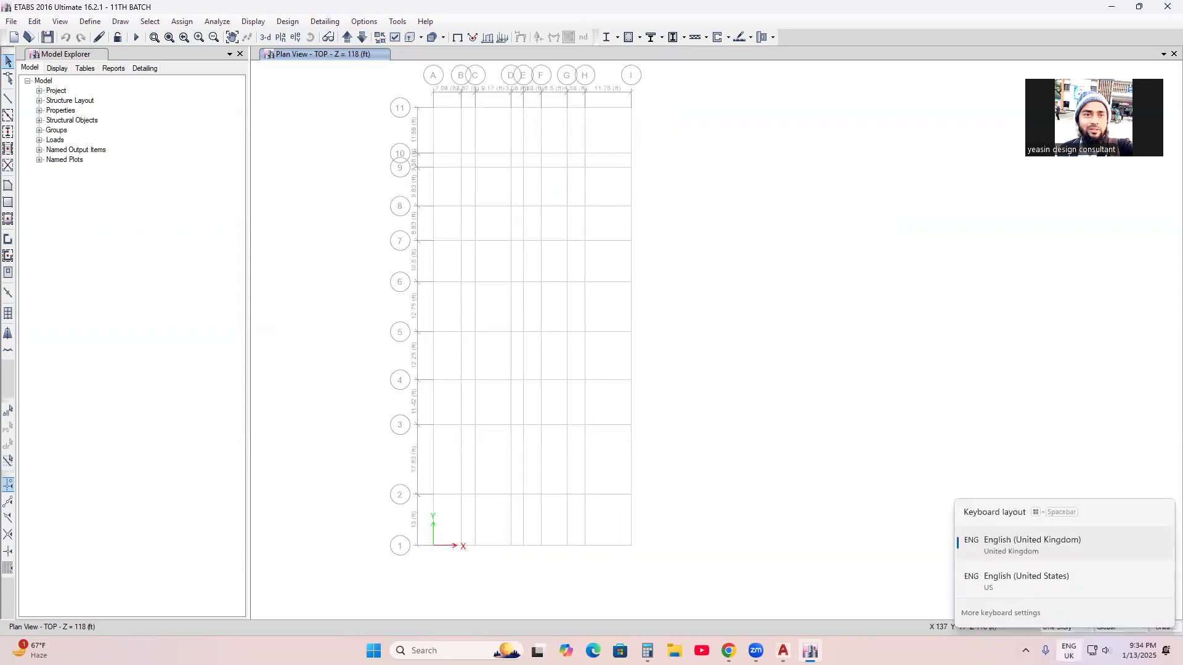
left_click(1016, 595)
middle_click_drag(507, 375, 502, 344)
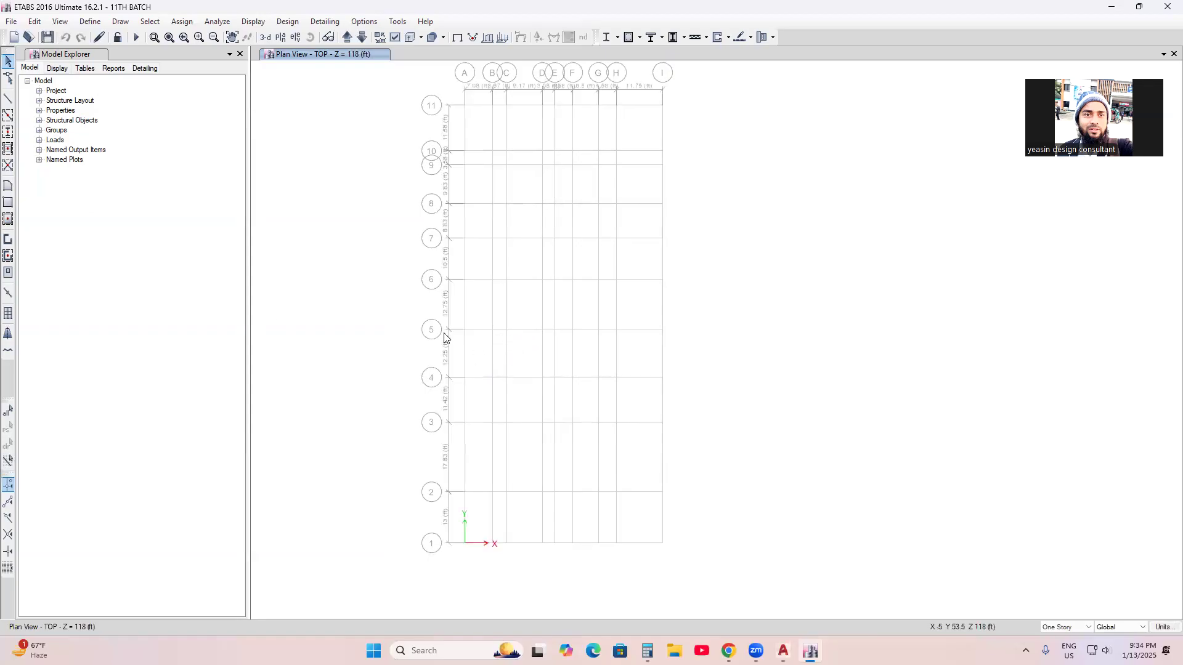
Step: In AutoCAD's 11th batch plan drawing, mirror grid bubbles A to I about a horizontal line along grid 5 to the grid lines' lower ends
mouse_move(784, 651)
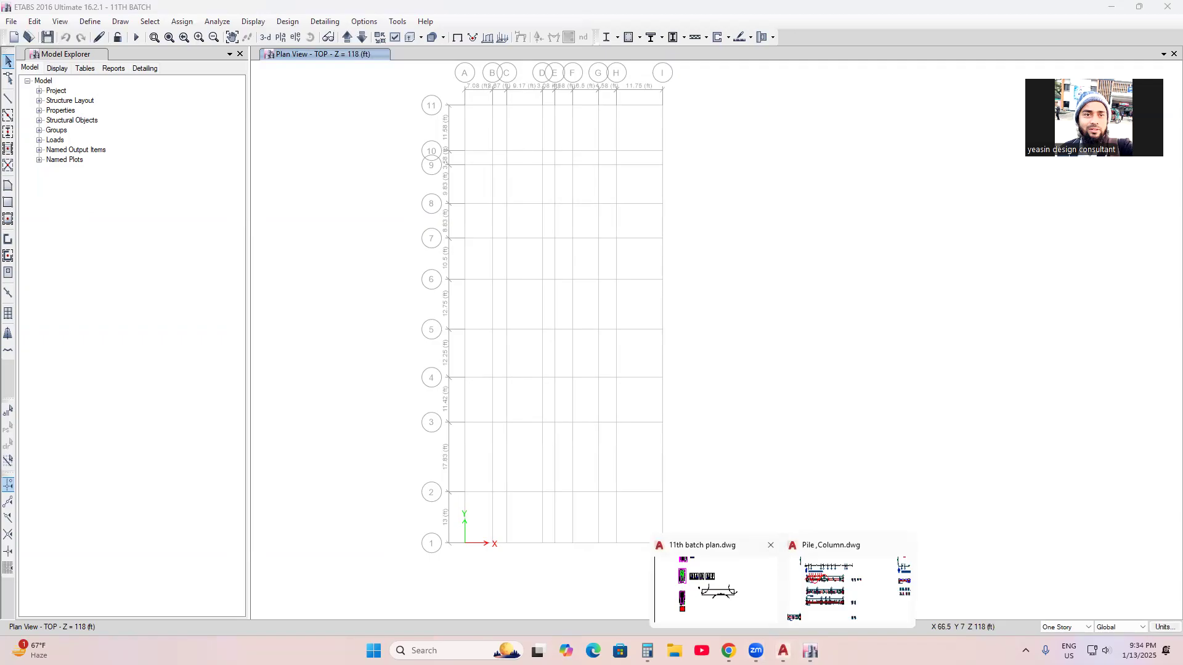
left_click(715, 585)
scroll(584, 438, "up", 2)
scroll(608, 375, "down", 2)
scroll(609, 374, "up", 10)
scroll(474, 461, "down", 3)
scroll(440, 186, "up", 5)
left_click(416, 176)
left_click(931, 244)
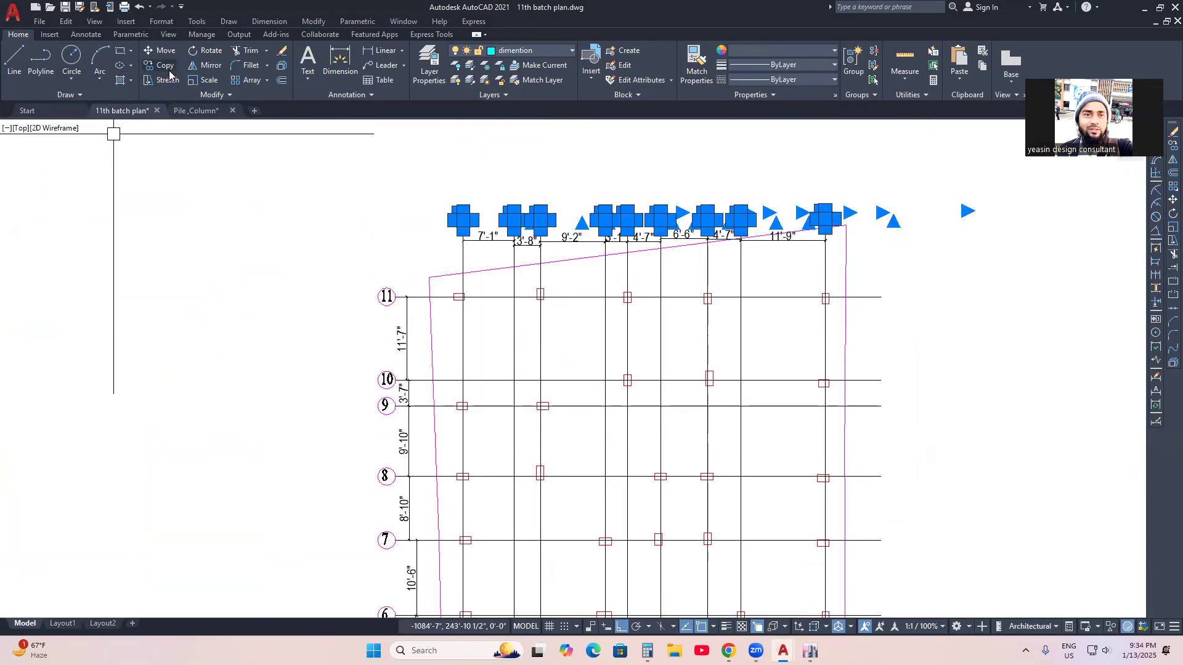
scroll(348, 212, "down", 5)
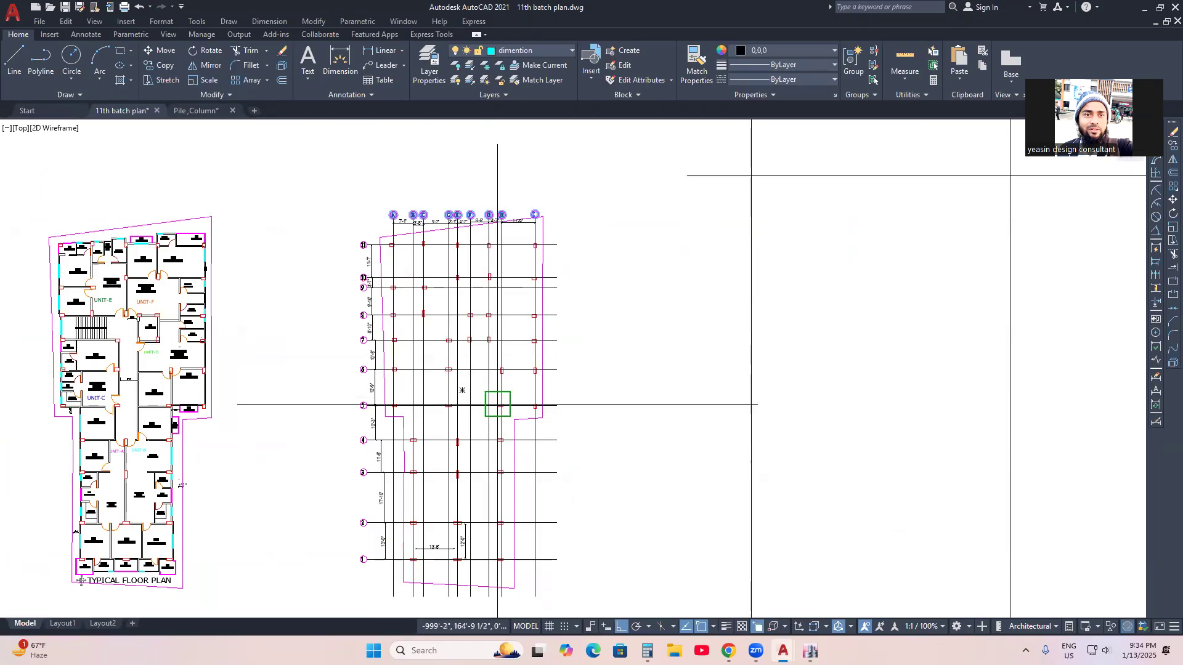
left_click(489, 406)
left_click(631, 435)
key("Return")
middle_click_drag(578, 574, 589, 515)
scroll(481, 567, "up", 5)
scroll(450, 557, "down", 2)
scroll(361, 512, "up", 2)
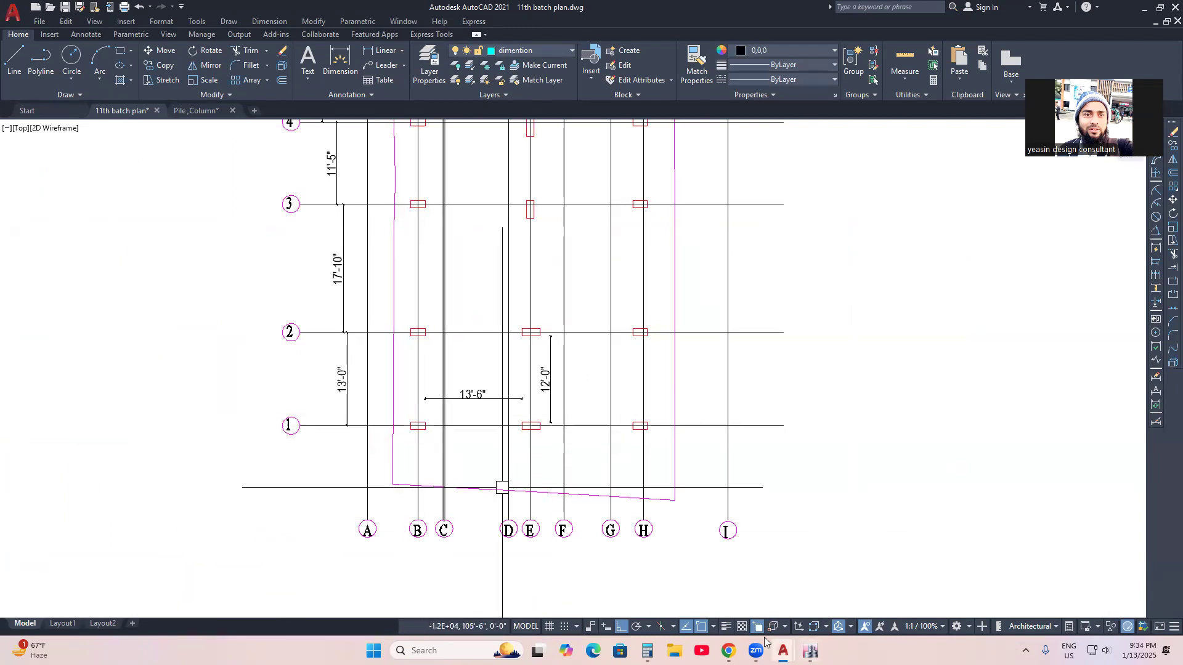
Step: Switch to ETABS and place a C1=12X 24 column at the intersection of grids B and 1 in the TOP plan view
key("alt+Tab")
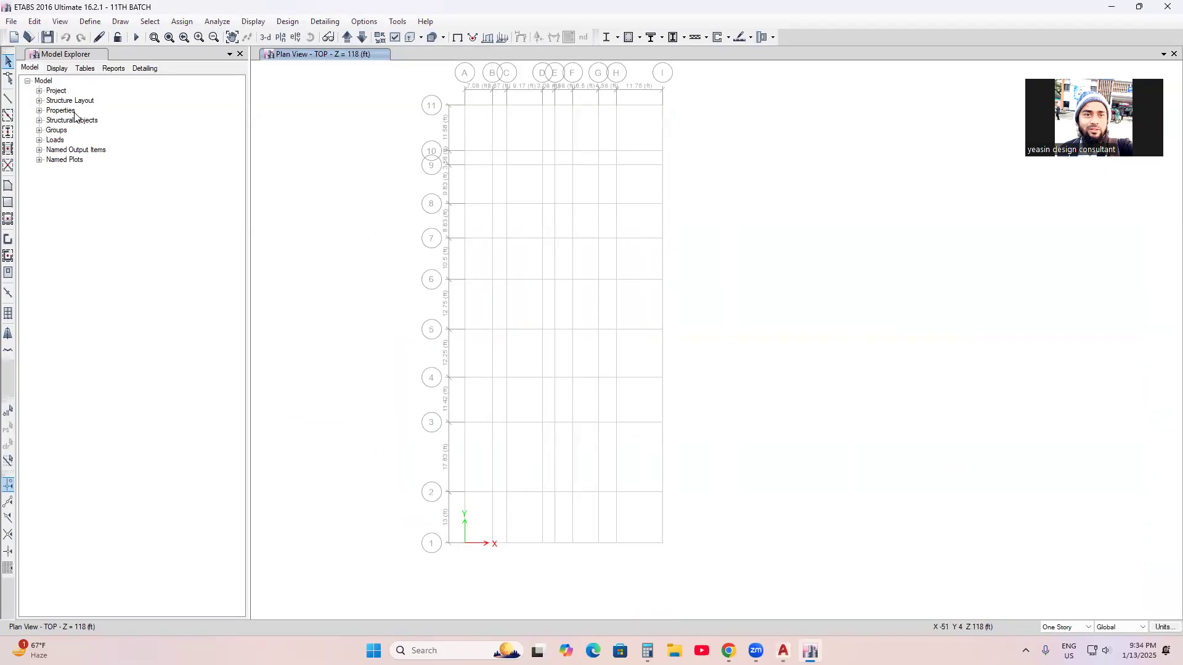
left_click(7, 133)
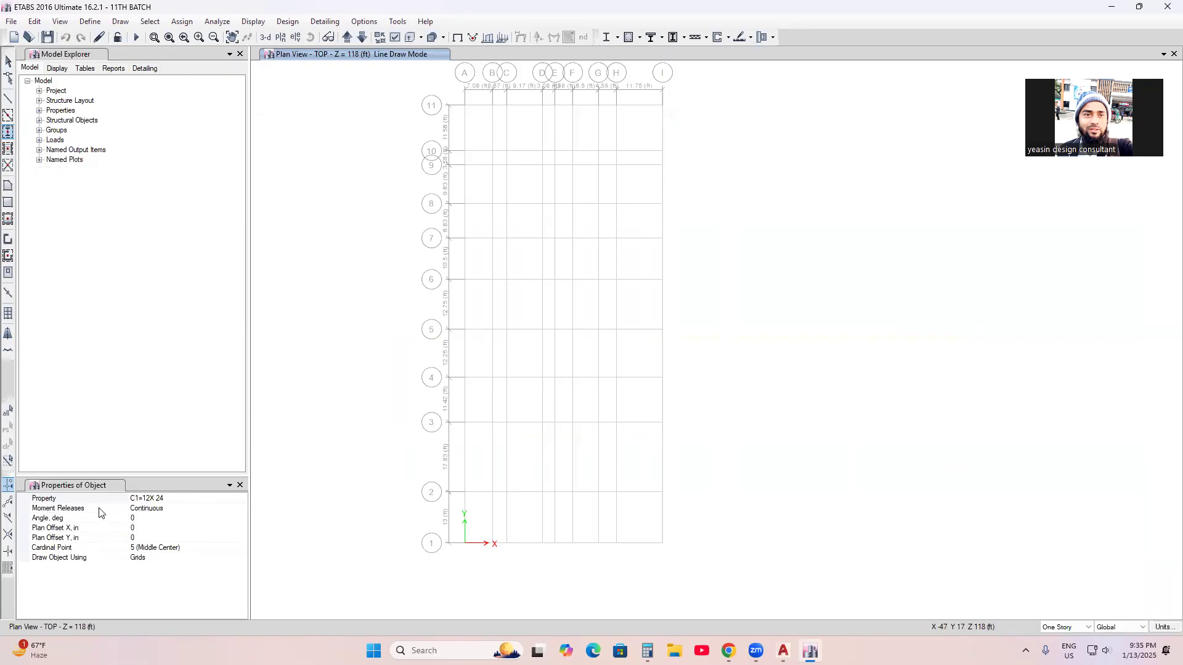
left_click(176, 500)
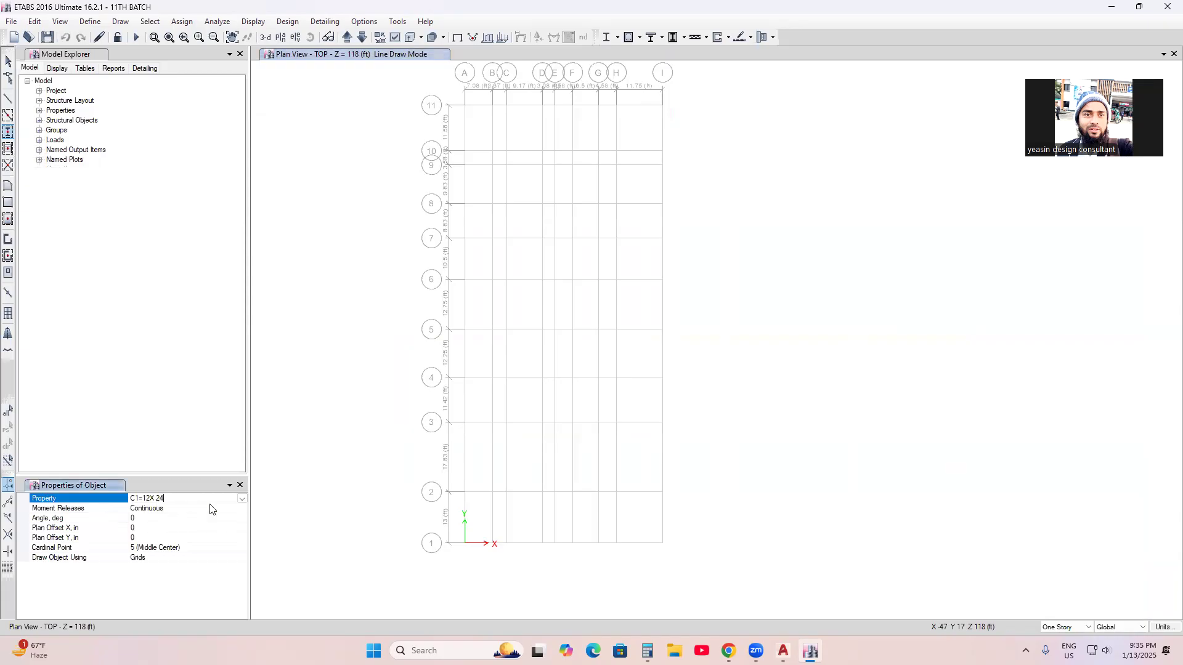
left_click(241, 499)
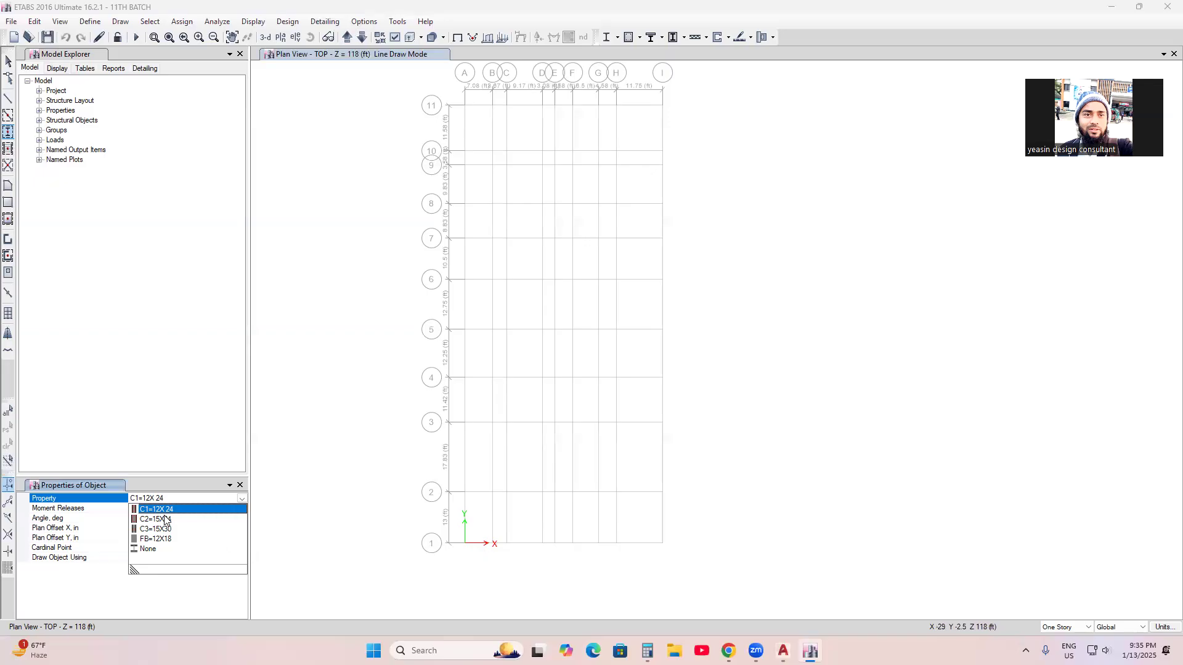
left_click(492, 545)
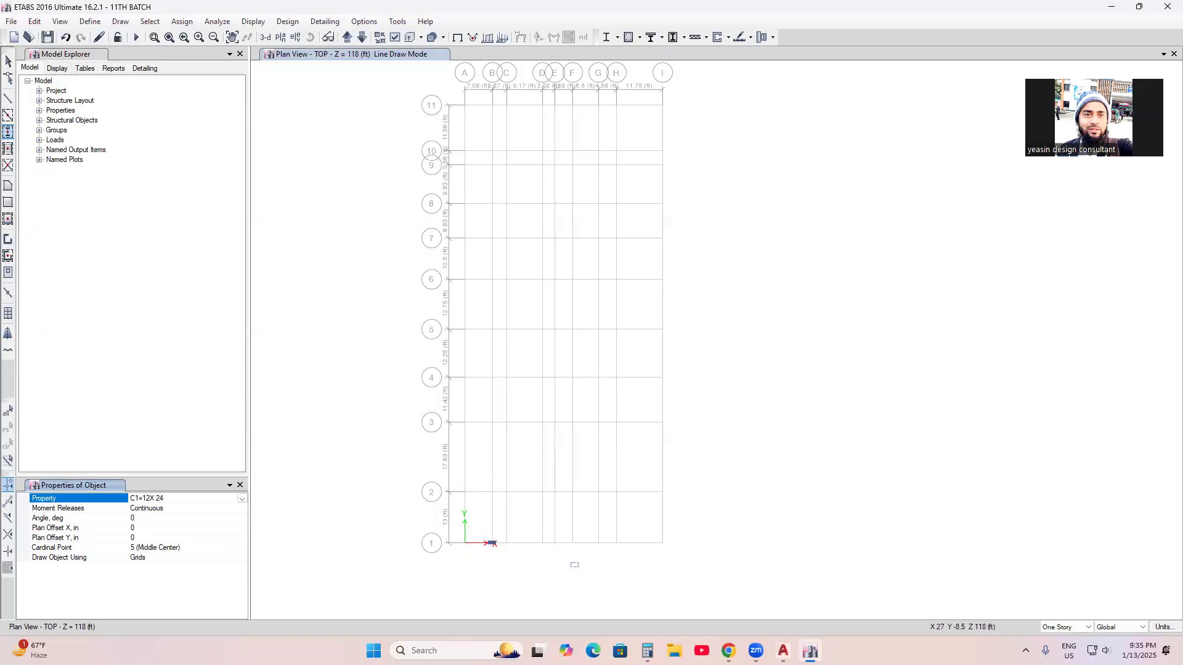
Step: Check the row 1 columns in the AutoCAD plan, and place a C2=15X24 column at grids E and 1 in ETABS
left_click(783, 651)
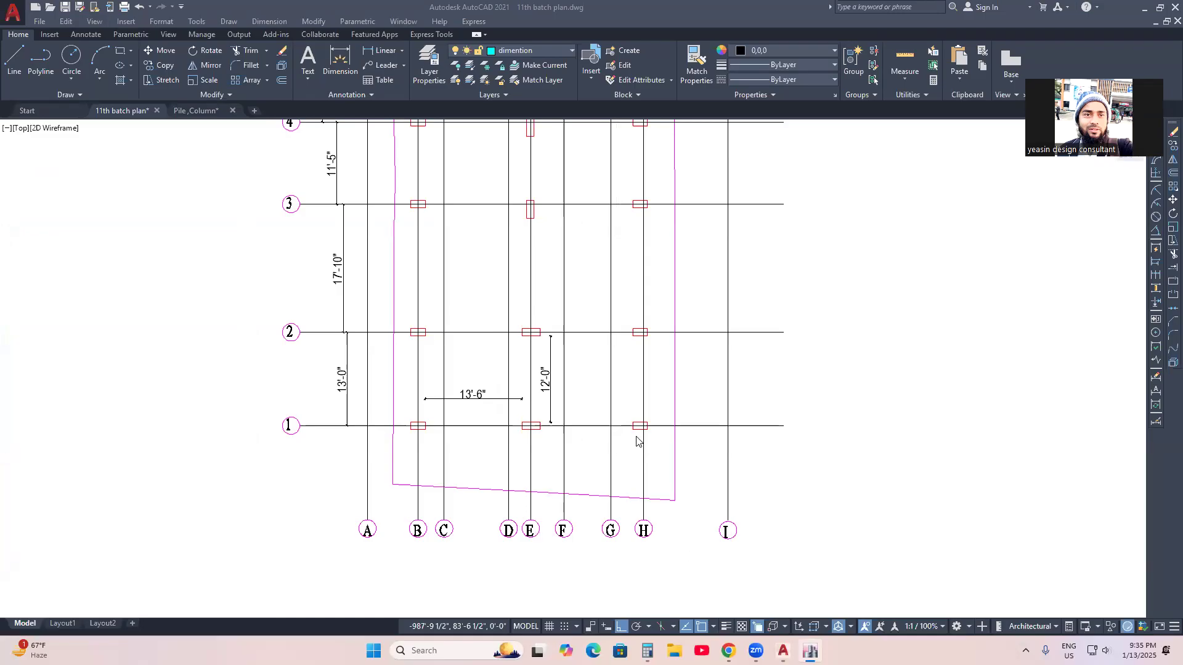
left_click(810, 651)
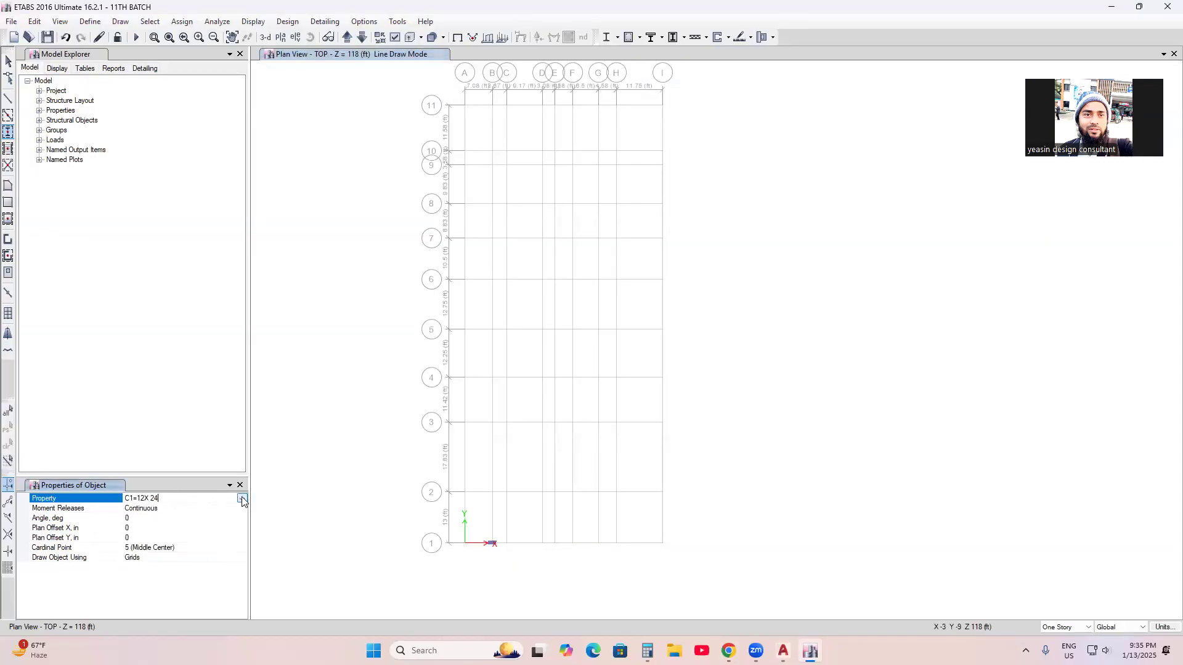
left_click(242, 499)
left_click(150, 520)
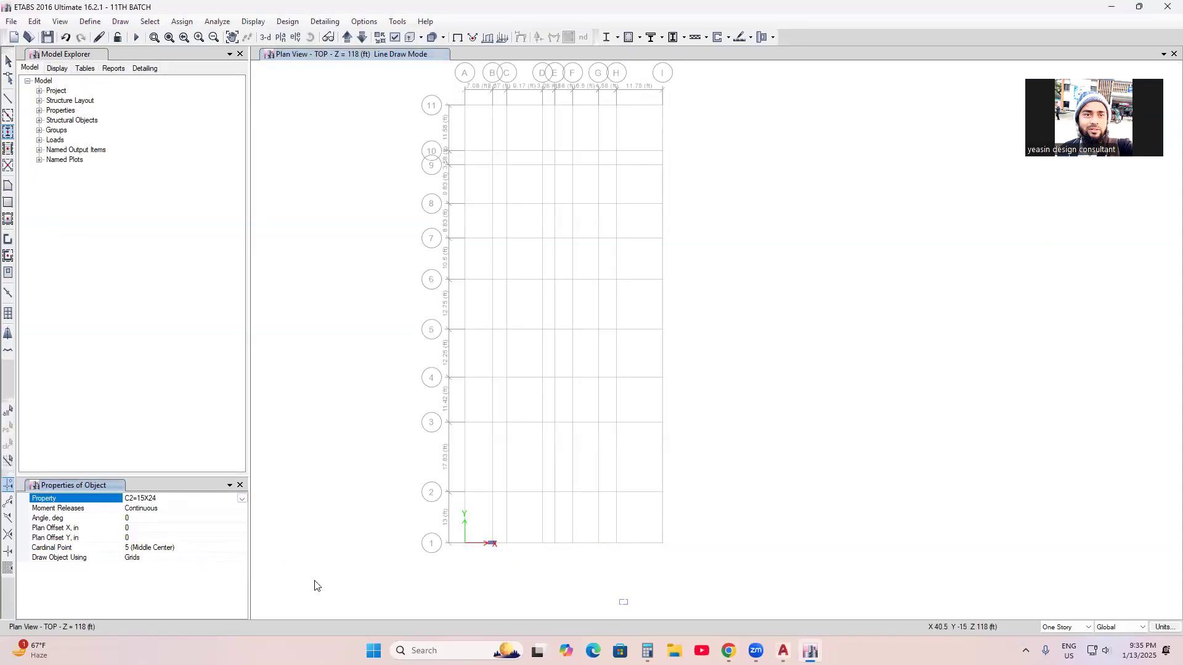
left_click(555, 543)
Step: Set the column property back to C1=12X 24 and place a column at grids H and 1
left_click(188, 500)
left_click(242, 499)
left_click(146, 509)
left_click(617, 544)
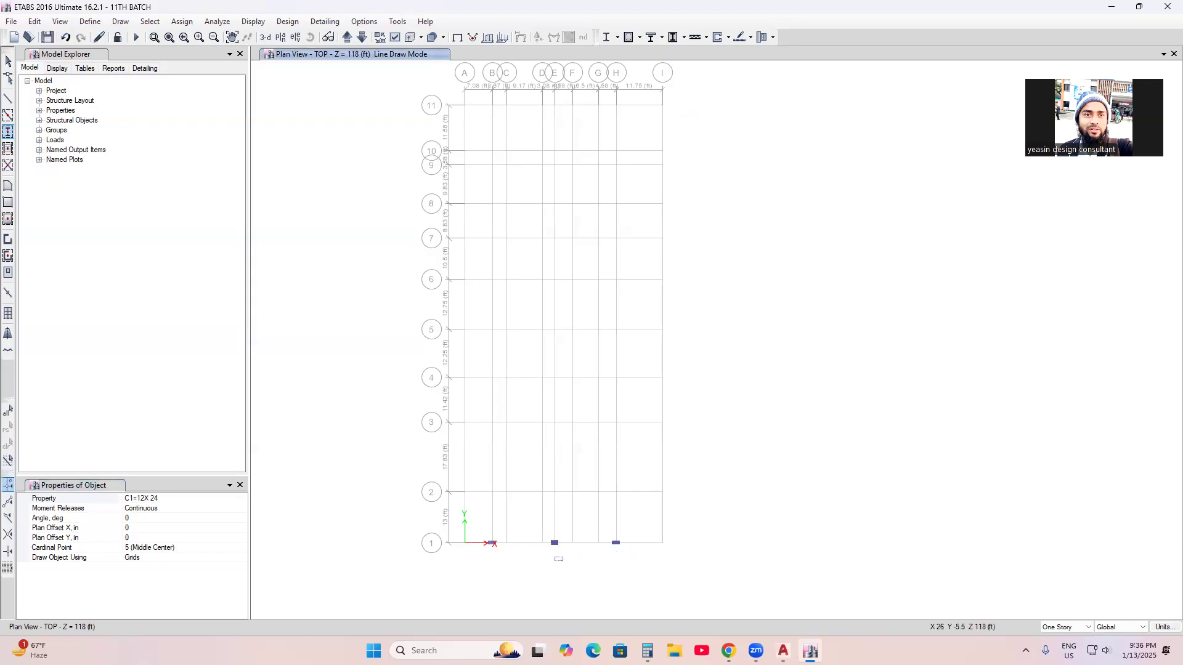
Step: Switch to AutoCAD's 11th batch plan and draw a rectangle around column E-1, reaching about halfway to the neighbouring columns
left_click(775, 555)
scroll(586, 508, "down", 3)
scroll(546, 489, "up", 3)
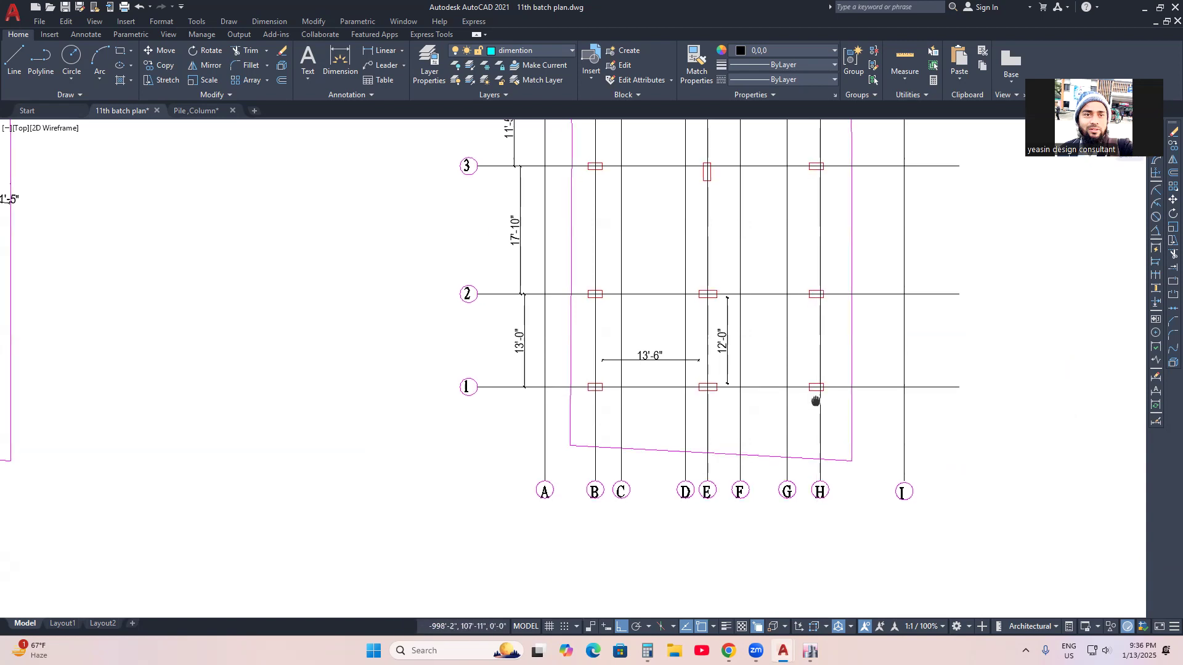
middle_click_drag(815, 400, 808, 413)
left_click(813, 647)
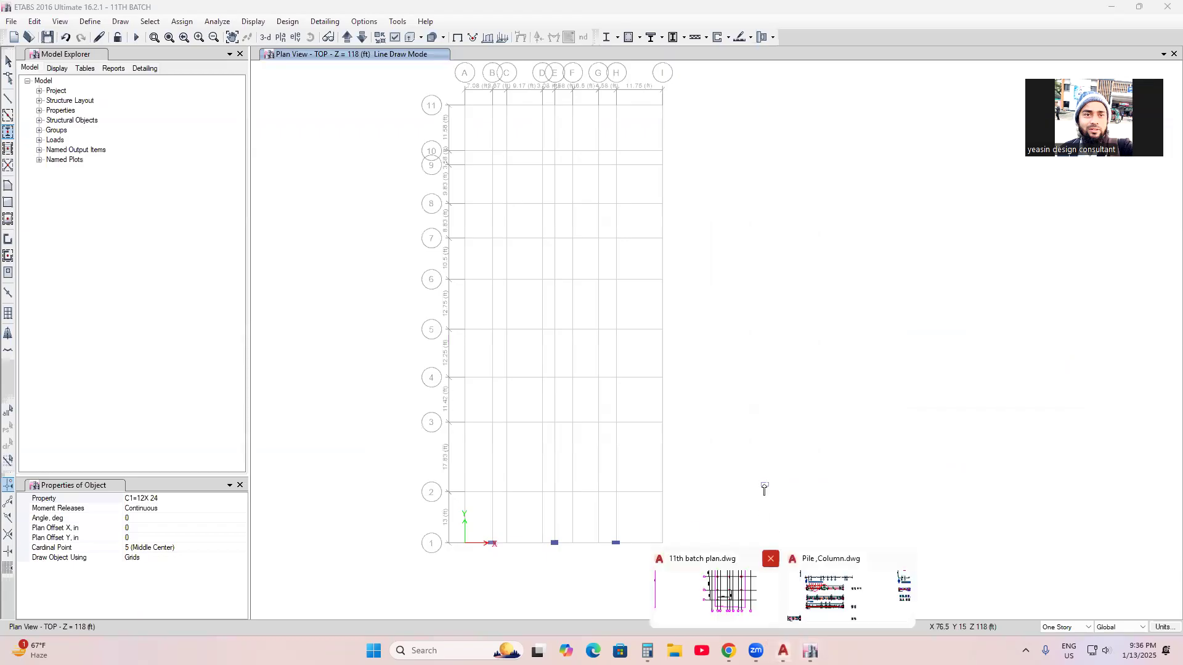
left_click(769, 564)
scroll(673, 423, "up", 5)
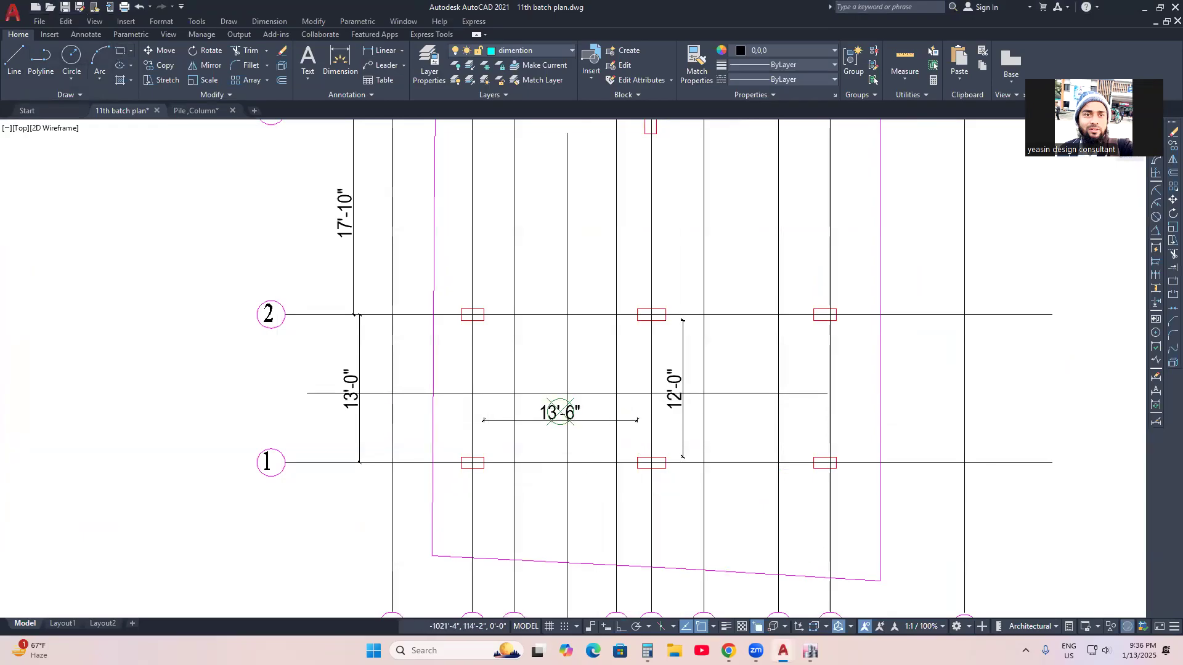
left_click(575, 367)
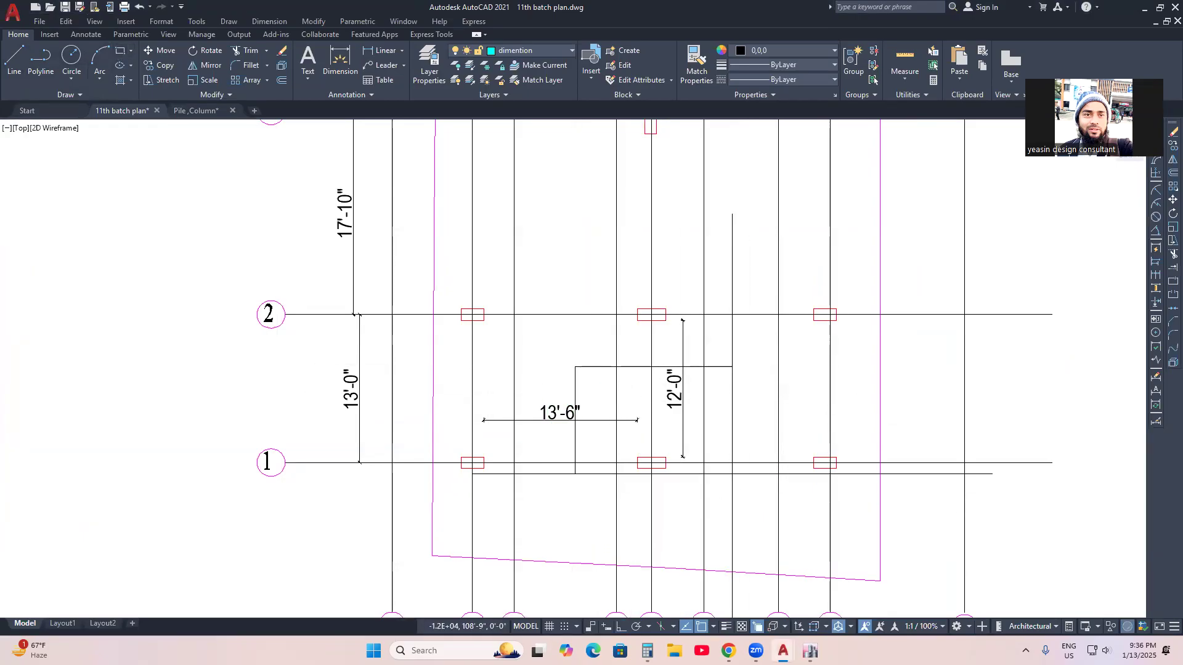
left_click(738, 484)
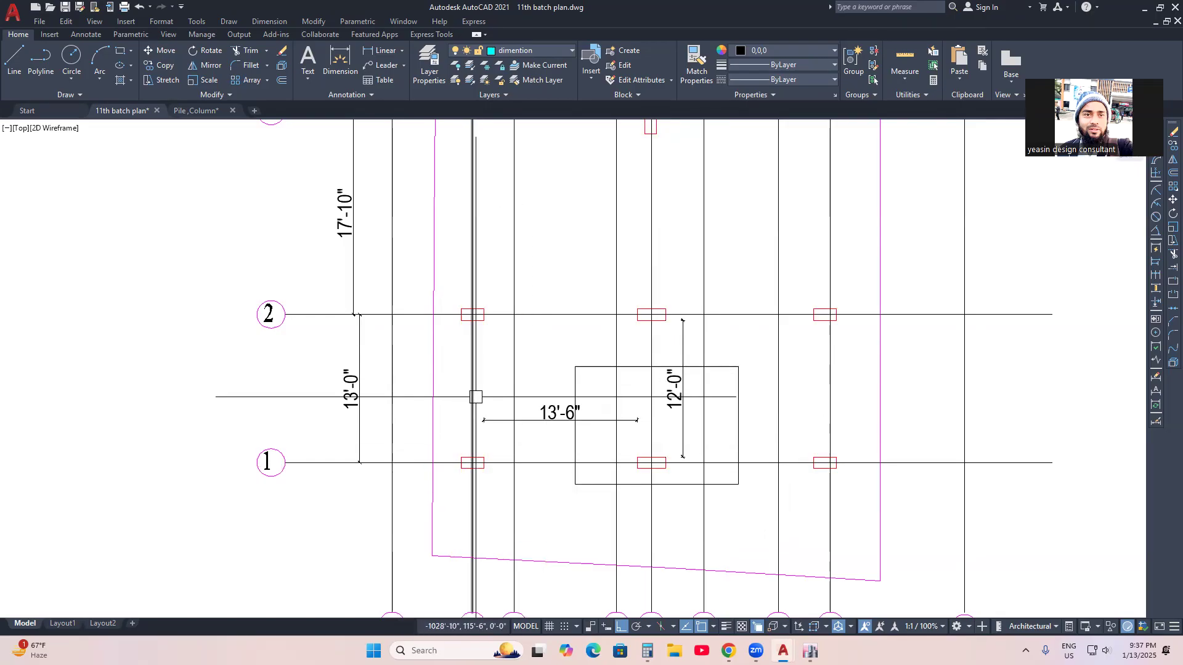
Step: Examine the front rooms and columns of the typical floor plan and compare them with rows 1 to 3 of the column grid plan
scroll(474, 394, "down", 6)
scroll(431, 404, "down", 3)
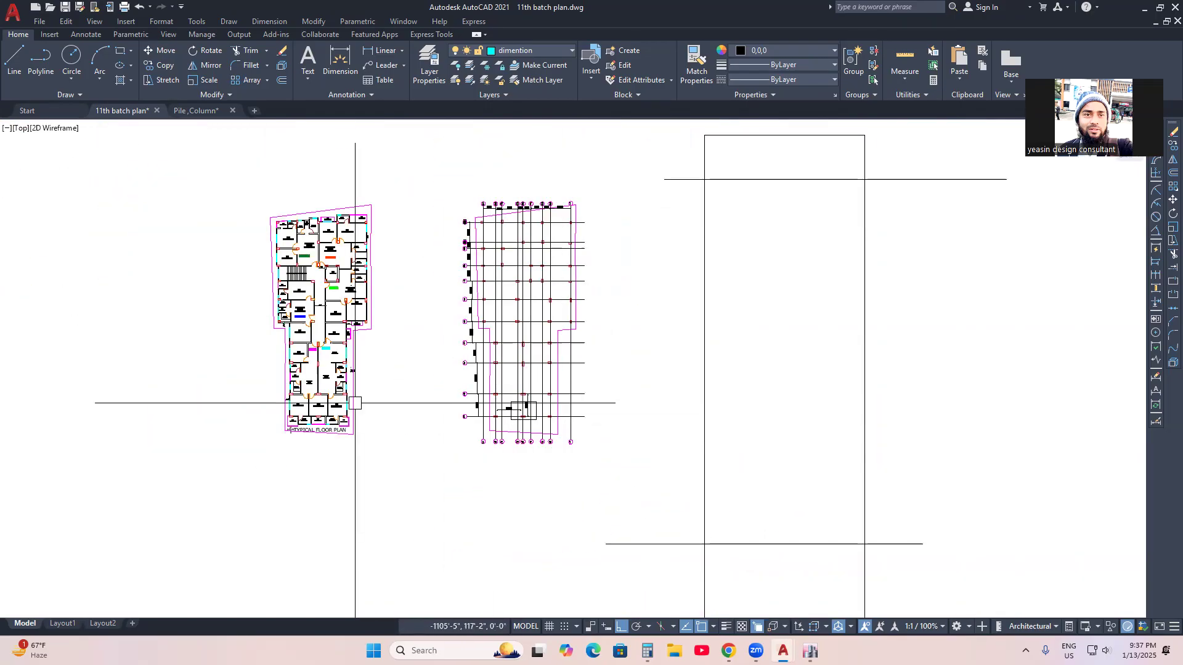
scroll(207, 455, "up", 7)
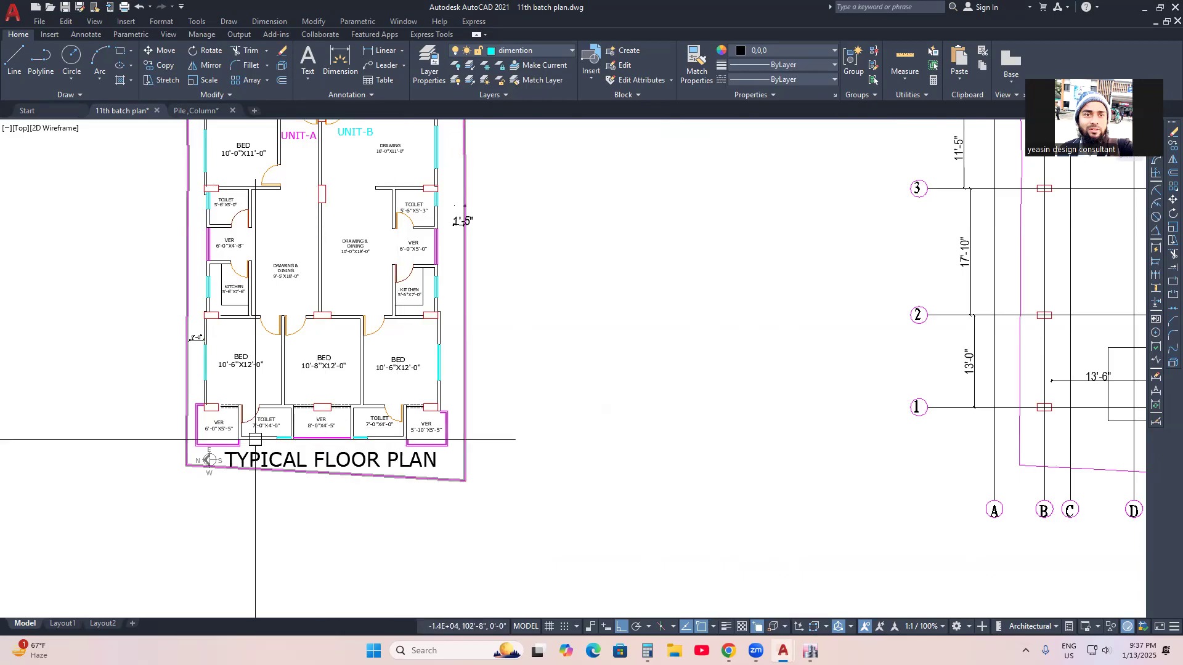
scroll(256, 439, "up", 8)
scroll(286, 446, "down", 6)
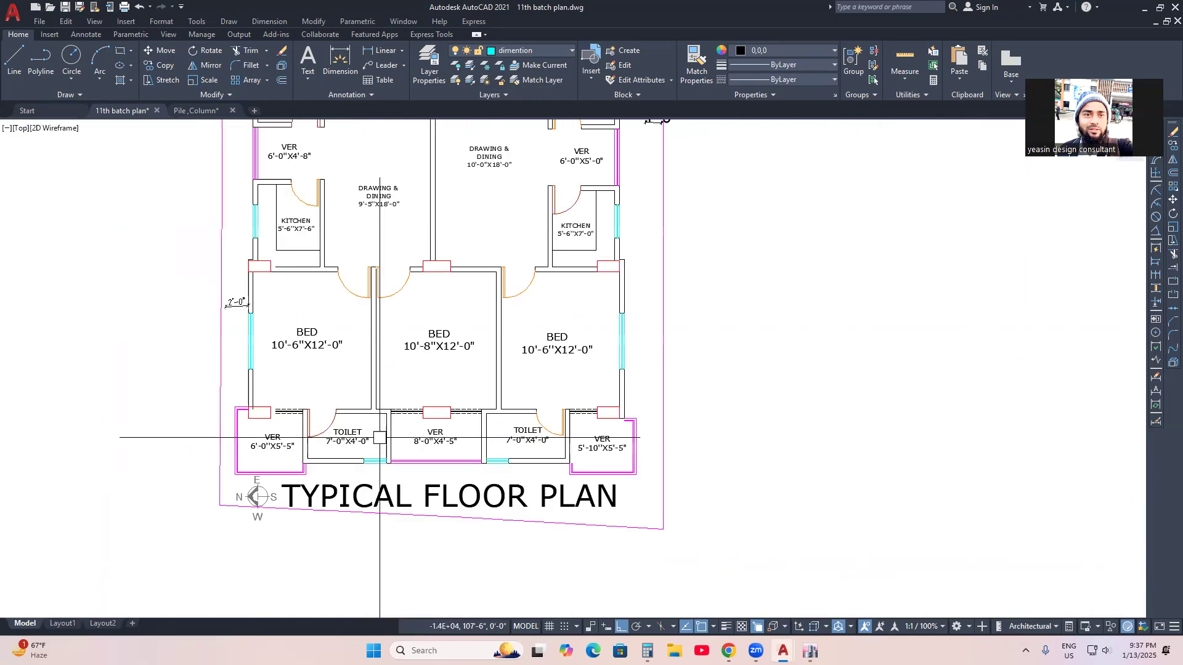
scroll(380, 437, "down", 4)
middle_click_drag(609, 445, 602, 444)
middle_click_drag(822, 450, 647, 439)
scroll(711, 399, "up", 2)
middle_click_drag(737, 427, 673, 429)
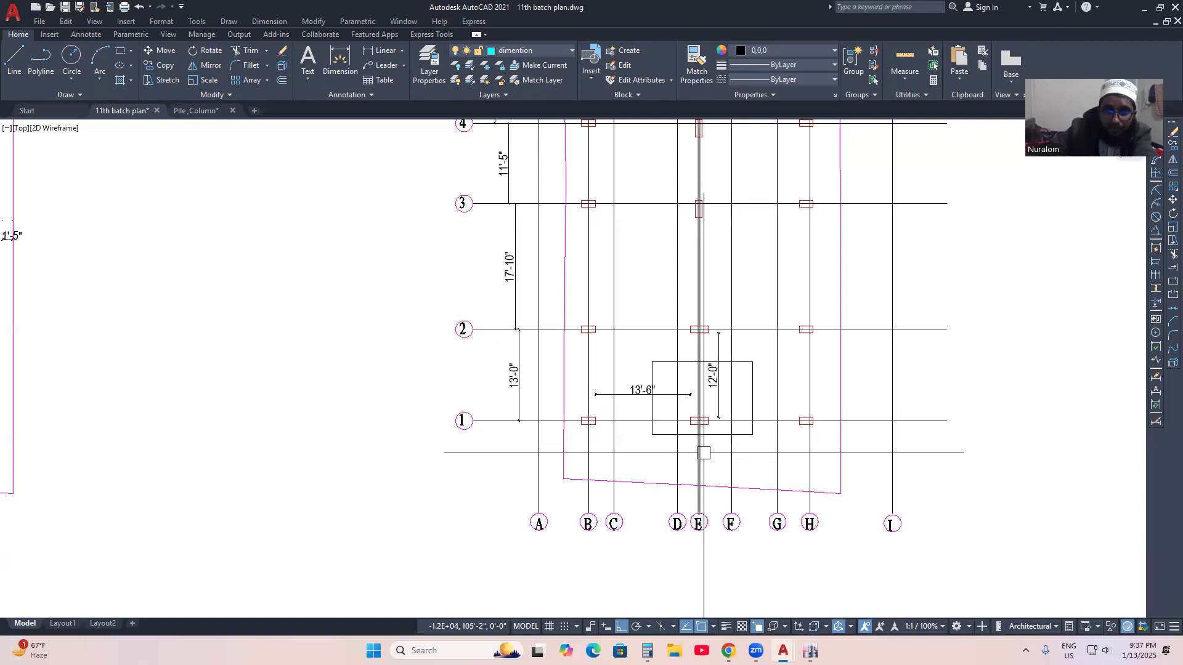
middle_click_drag(713, 450, 711, 469)
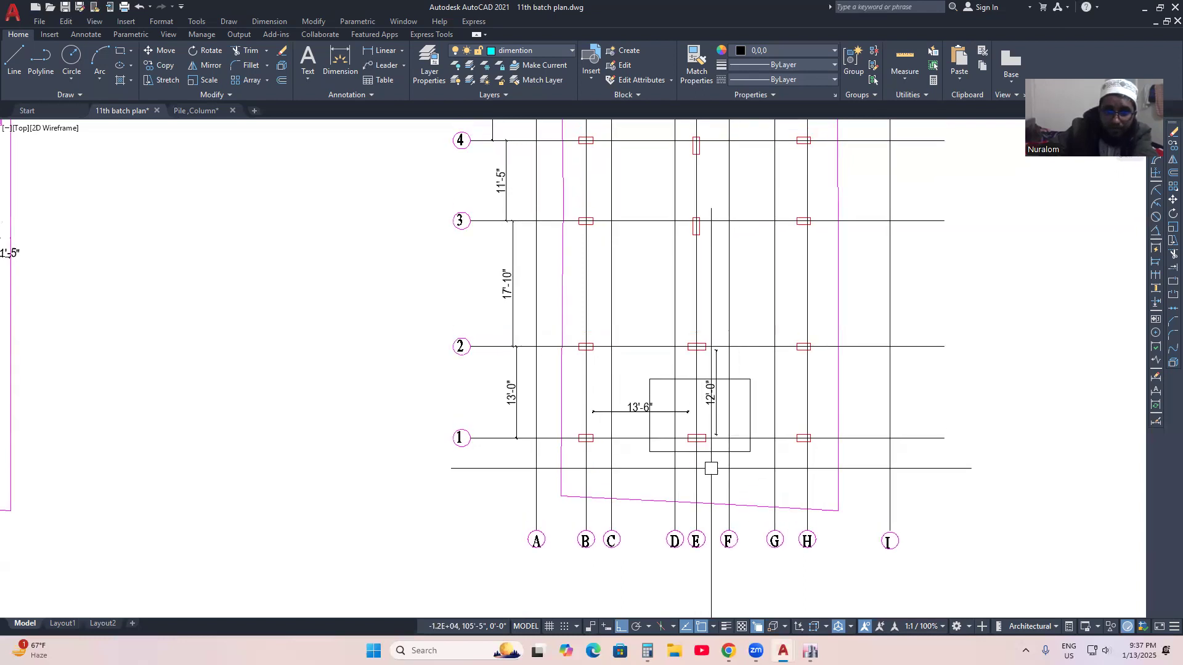
Step: Delete the 13'-6" and 12'-0" dimensions between the columns of grid rows 1 and 2
scroll(635, 411, "up", 2)
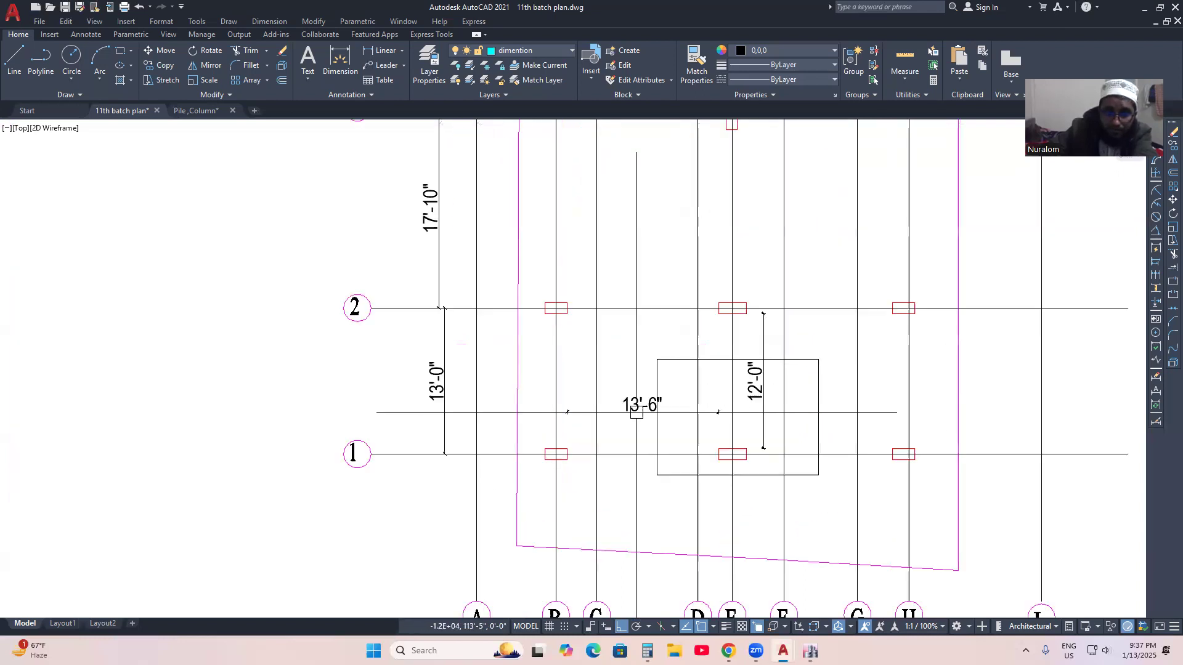
left_click(638, 412)
mouse_move(638, 414)
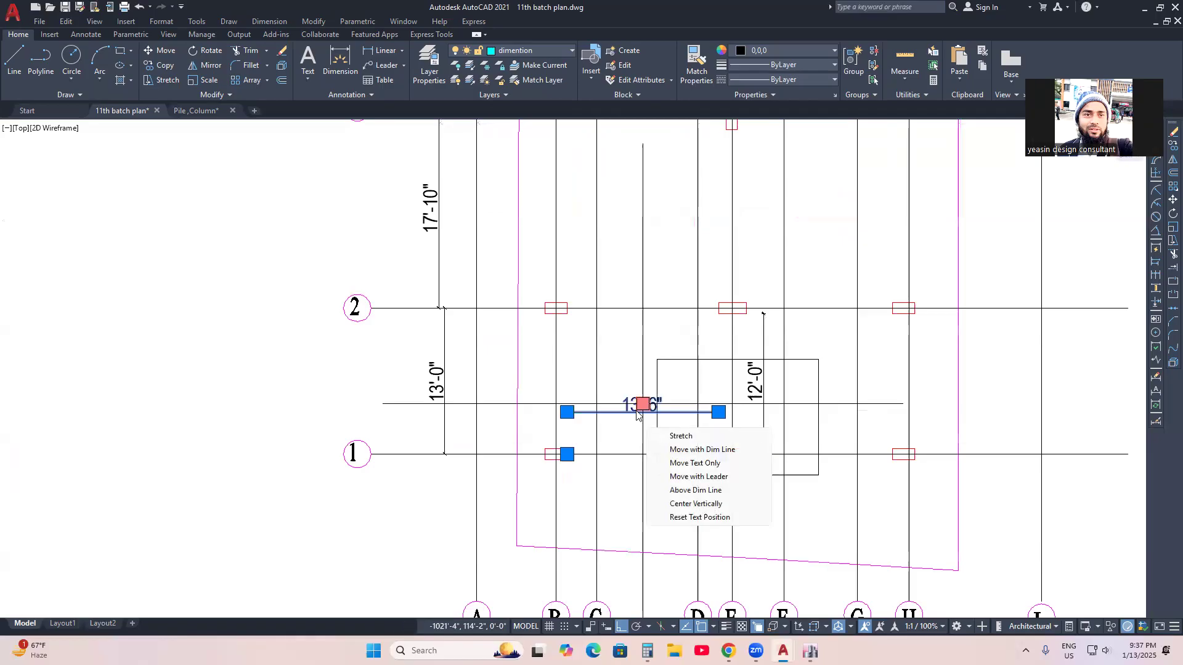
key("Delete")
left_click(758, 398)
key("Delete")
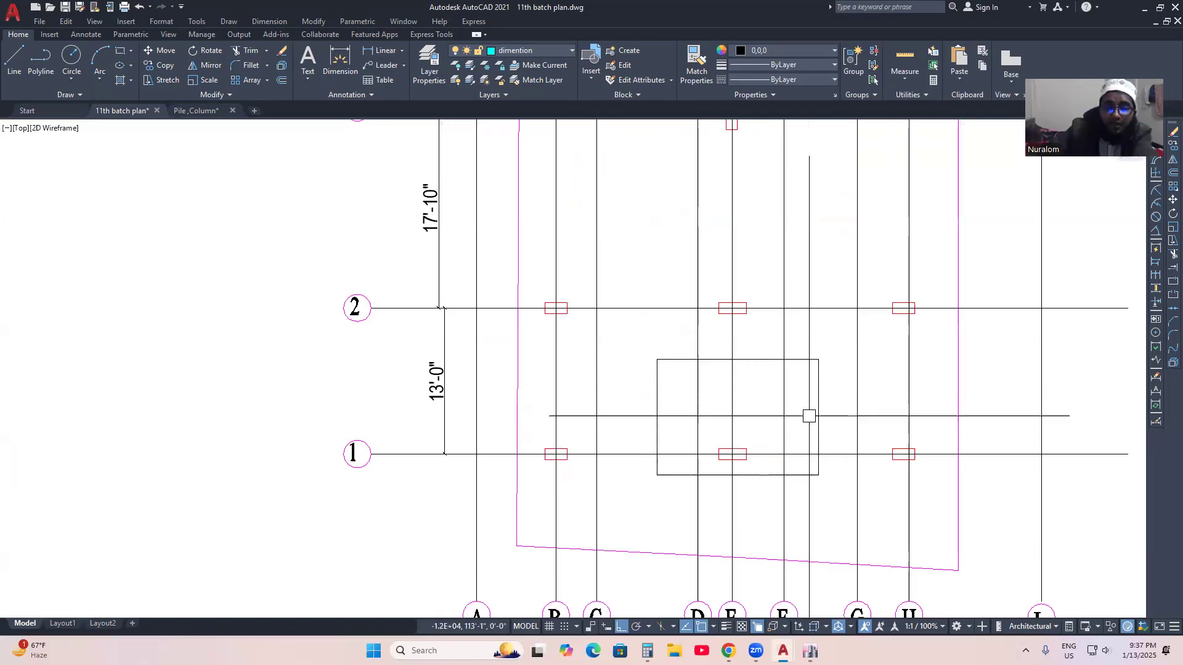
Step: Examine the rectangle around column E-1 and the positions of the surrounding columns from grid row 1 up to row 5
scroll(792, 418, "down", 2)
scroll(798, 428, "up", 2)
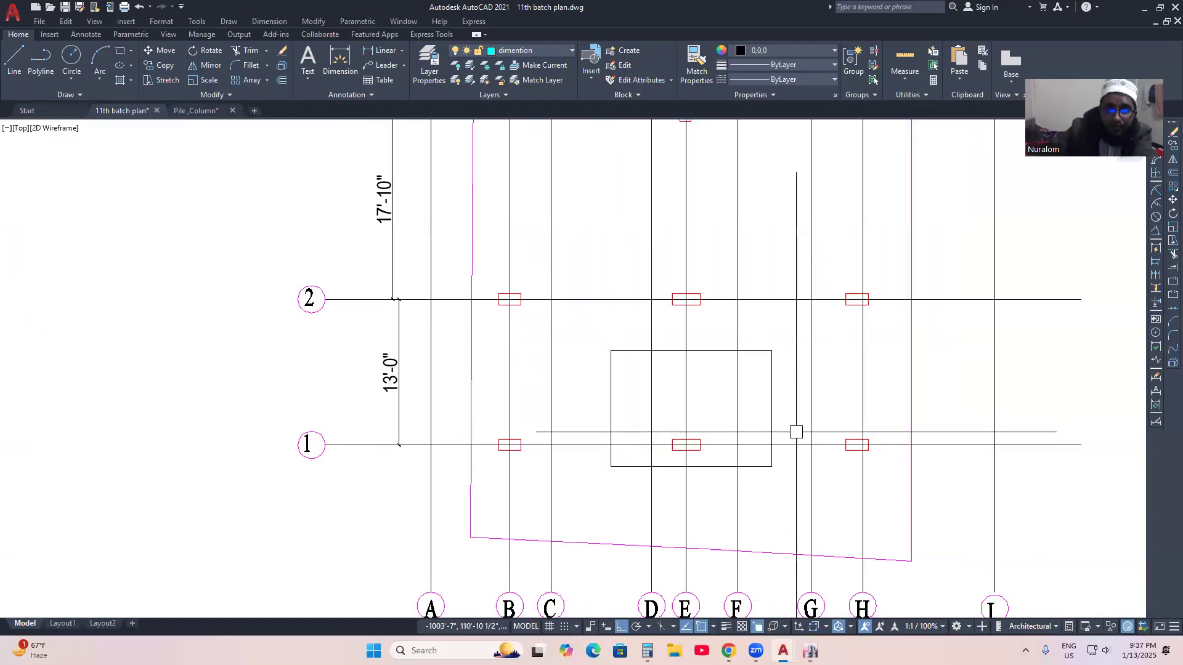
scroll(733, 436, "down", 2)
scroll(731, 444, "up", 2)
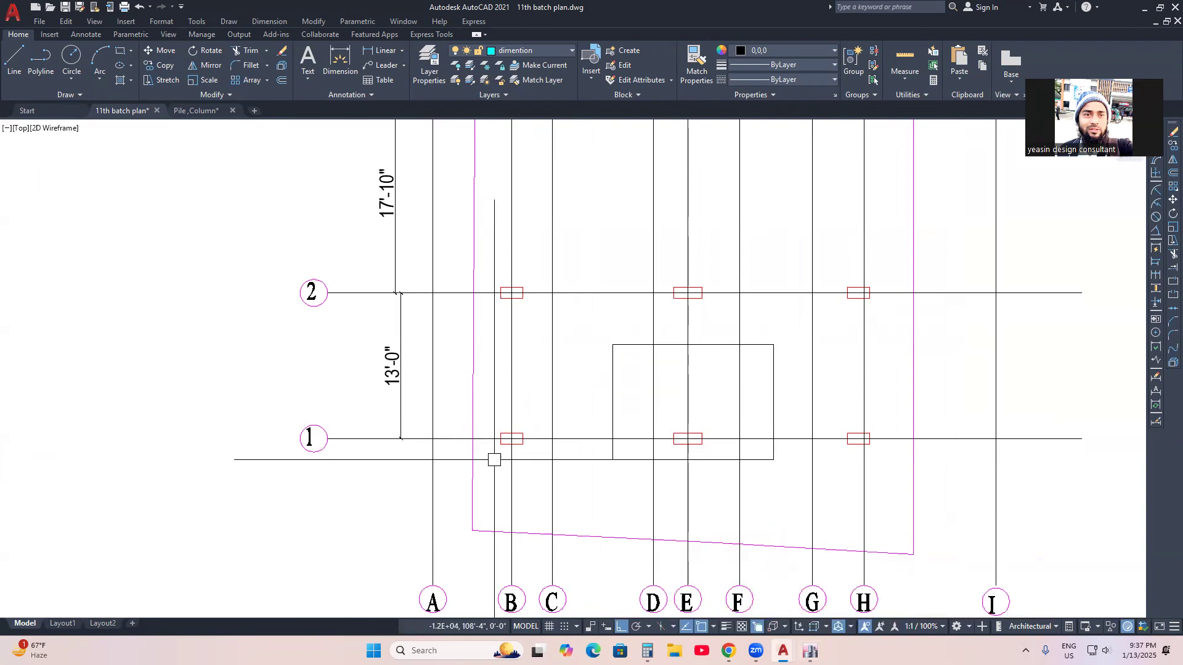
middle_click_drag(540, 482, 511, 479)
middle_click_drag(629, 480, 517, 473)
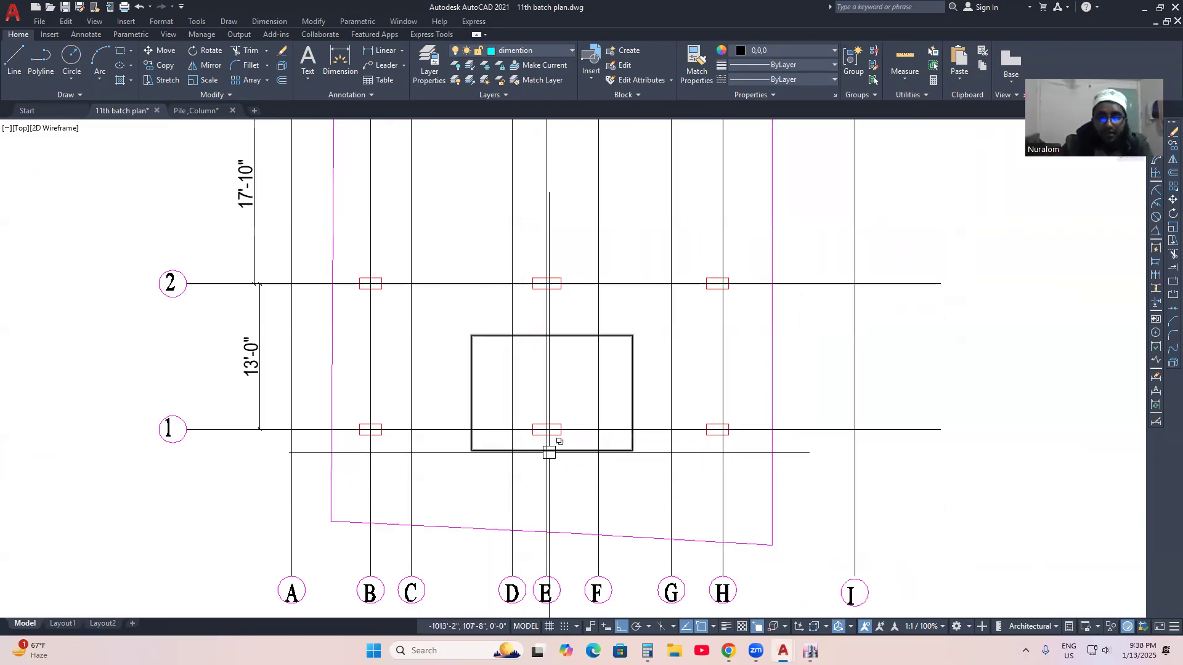
scroll(628, 474, "up", 2)
scroll(597, 438, "down", 2)
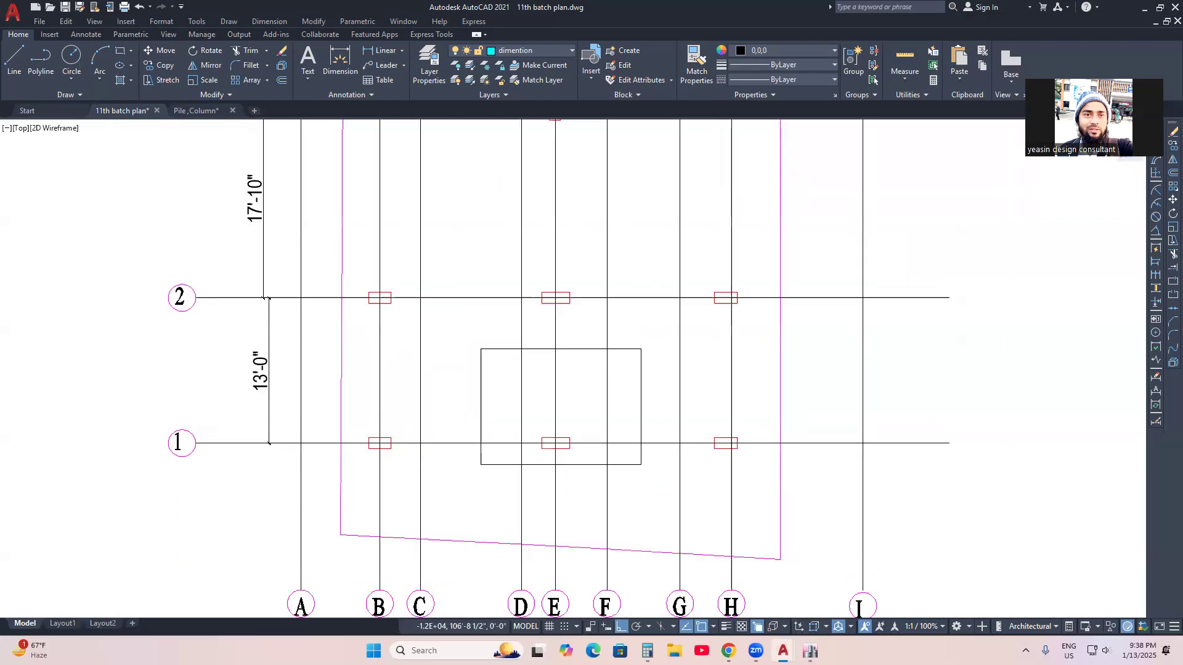
middle_click_drag(612, 396, 623, 417)
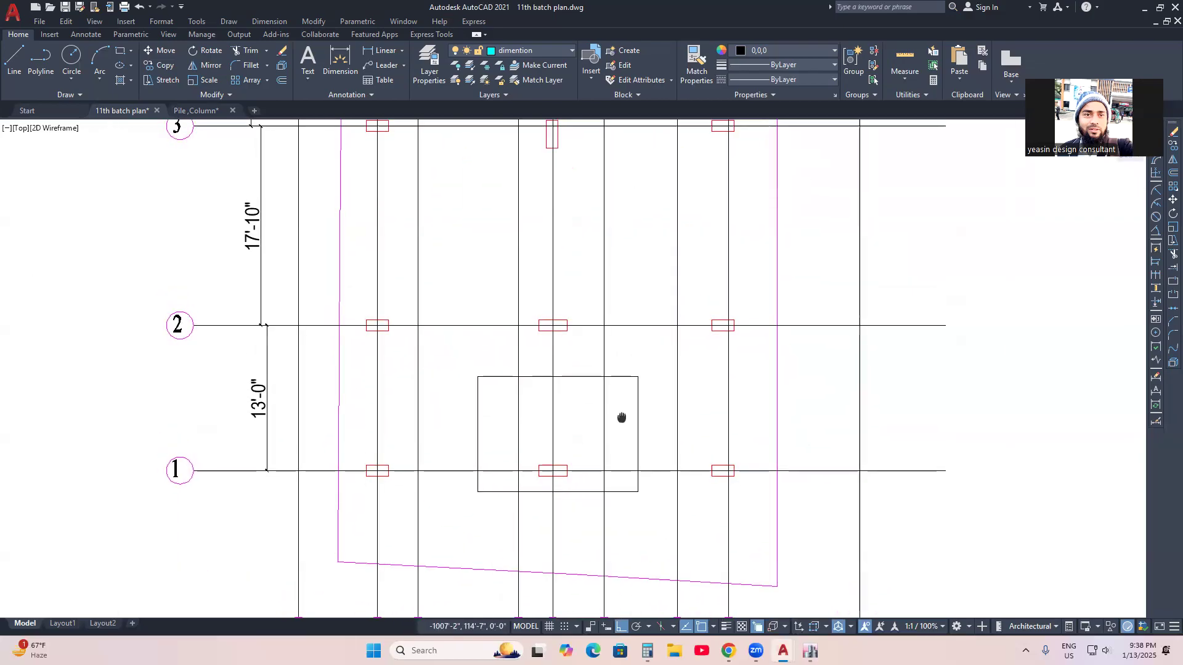
scroll(645, 516, "up", 2)
scroll(629, 511, "down", 2)
scroll(619, 511, "up", 1)
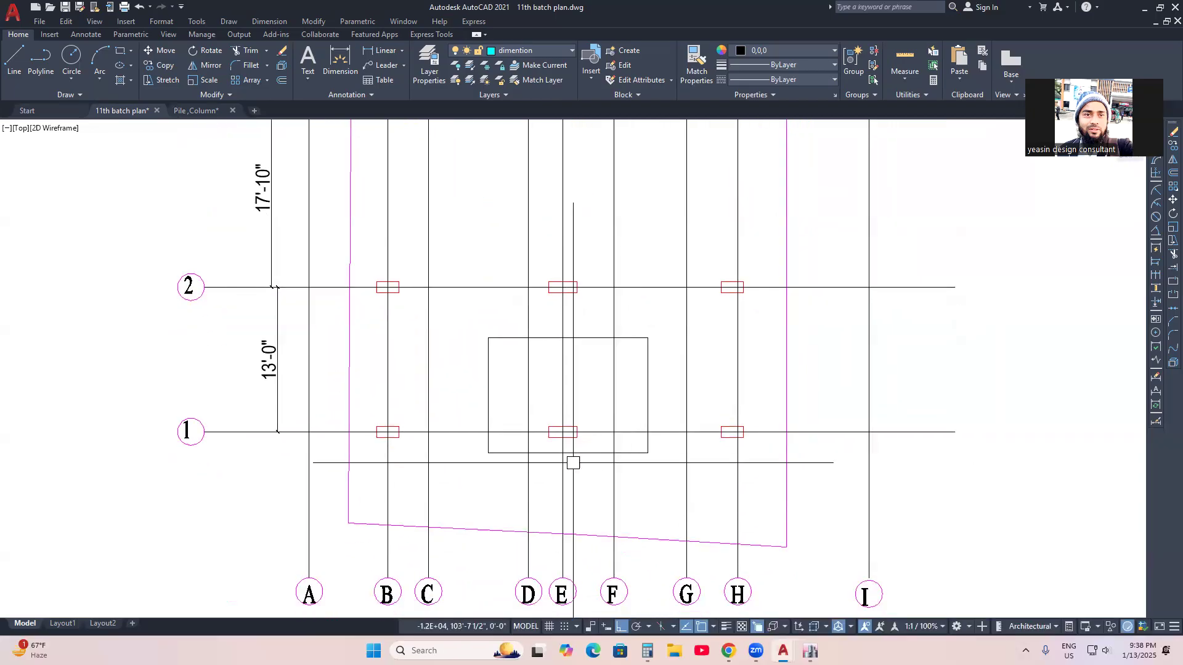
scroll(591, 464, "up", 2)
scroll(622, 484, "down", 2)
scroll(573, 453, "up", 2)
scroll(661, 460, "down", 2)
middle_click_drag(673, 463, 671, 484)
scroll(712, 471, "down", 2)
middle_click_drag(700, 375, 696, 423)
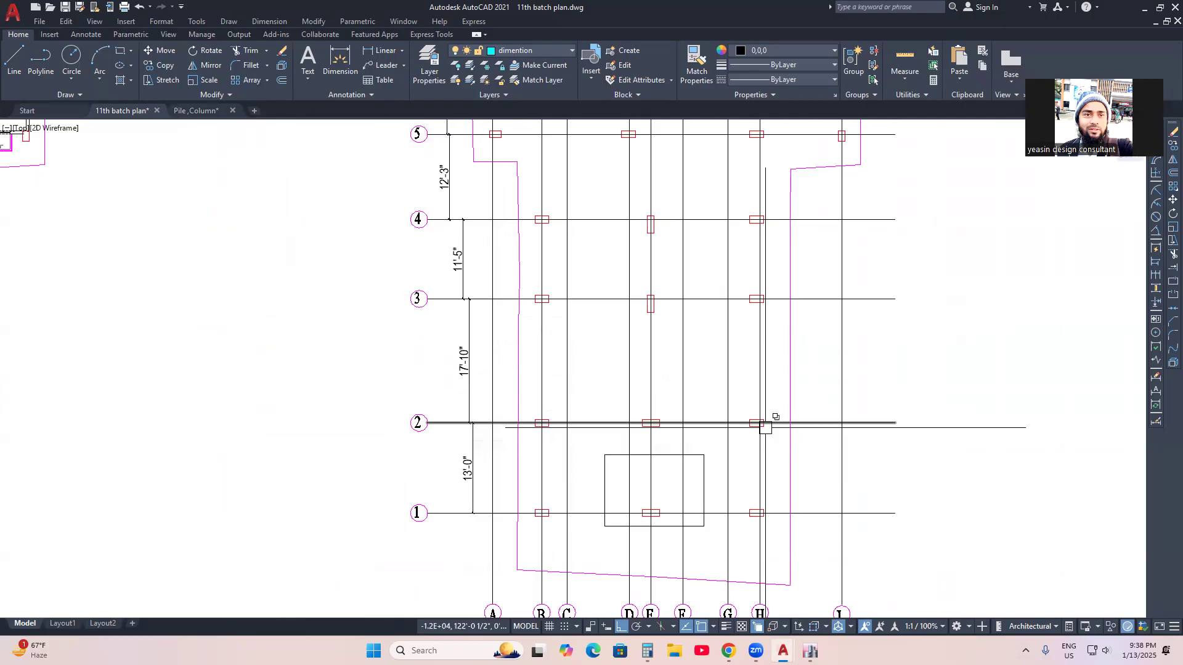
middle_click_drag(756, 426, 753, 444)
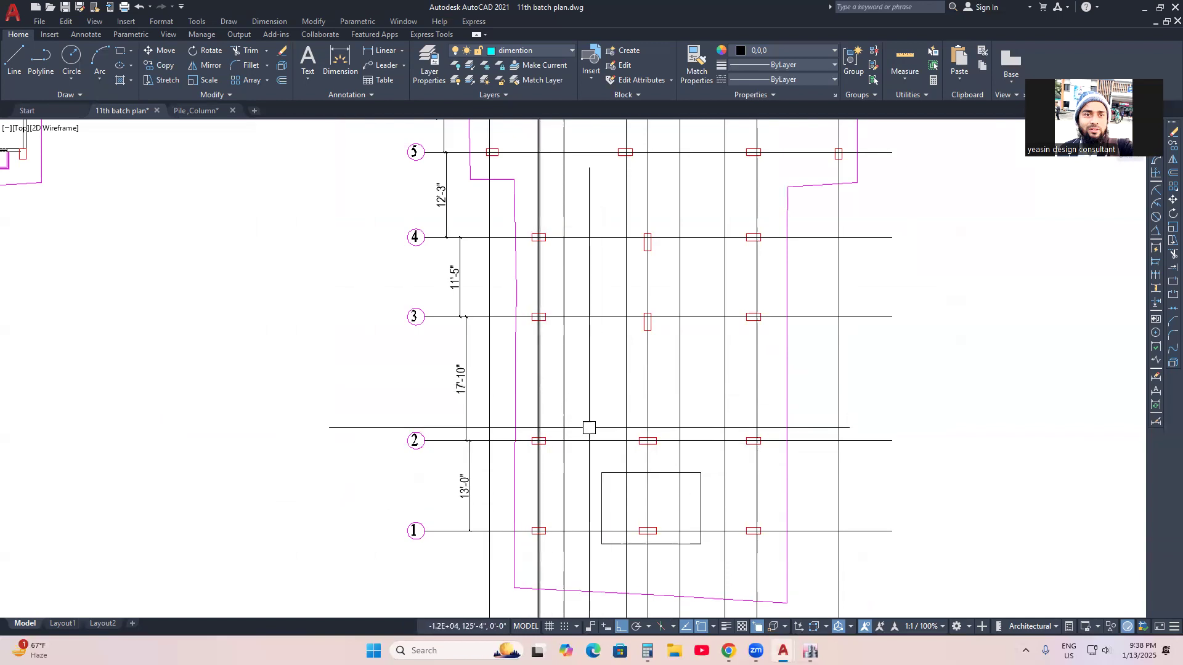
Step: Draw a rectangle around the central column behind the front bedrooms in the typical floor plan, and switch back to ETABS
scroll(555, 439, "down", 4)
scroll(270, 393, "up", 4)
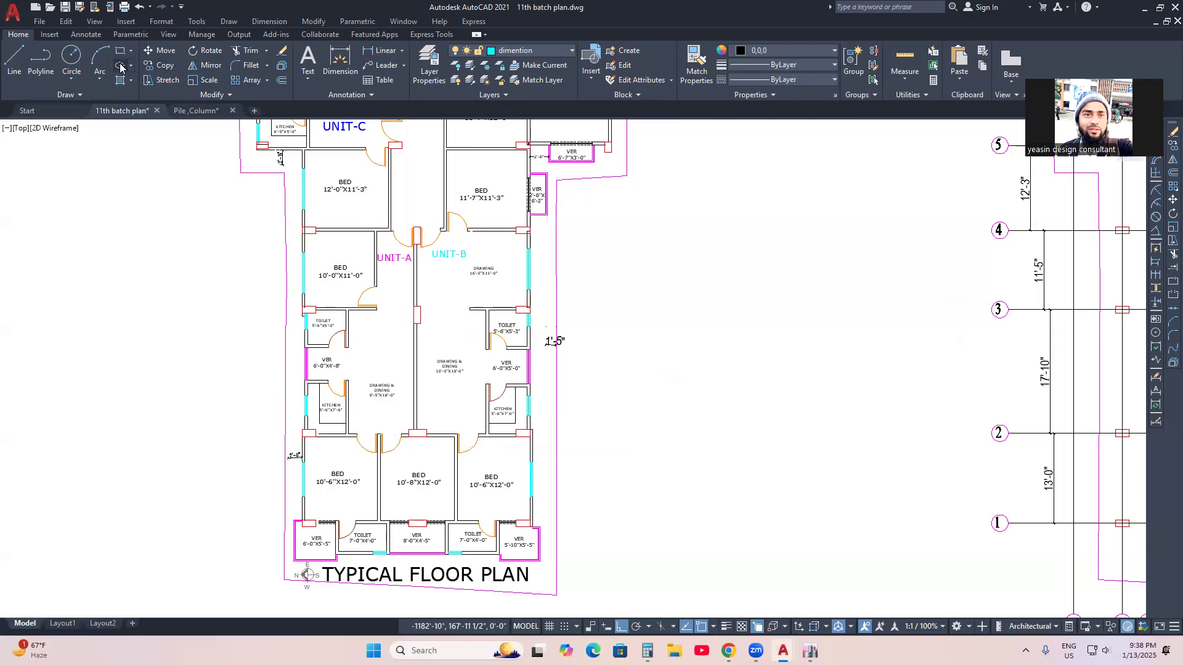
left_click(347, 381)
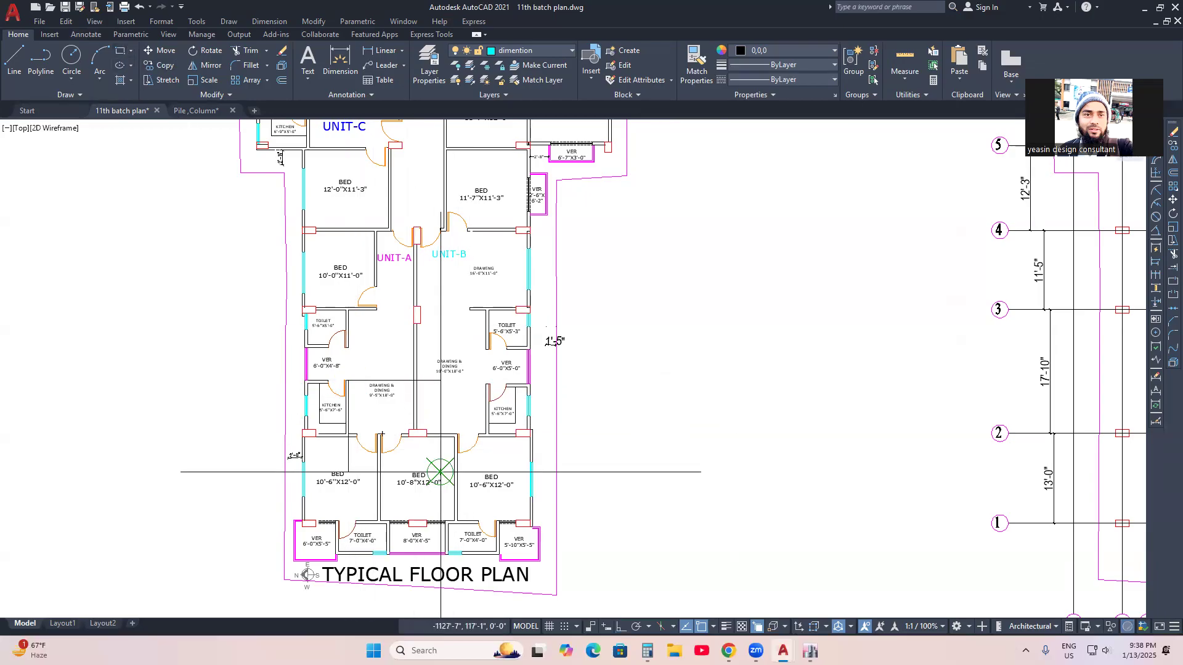
left_click(471, 487)
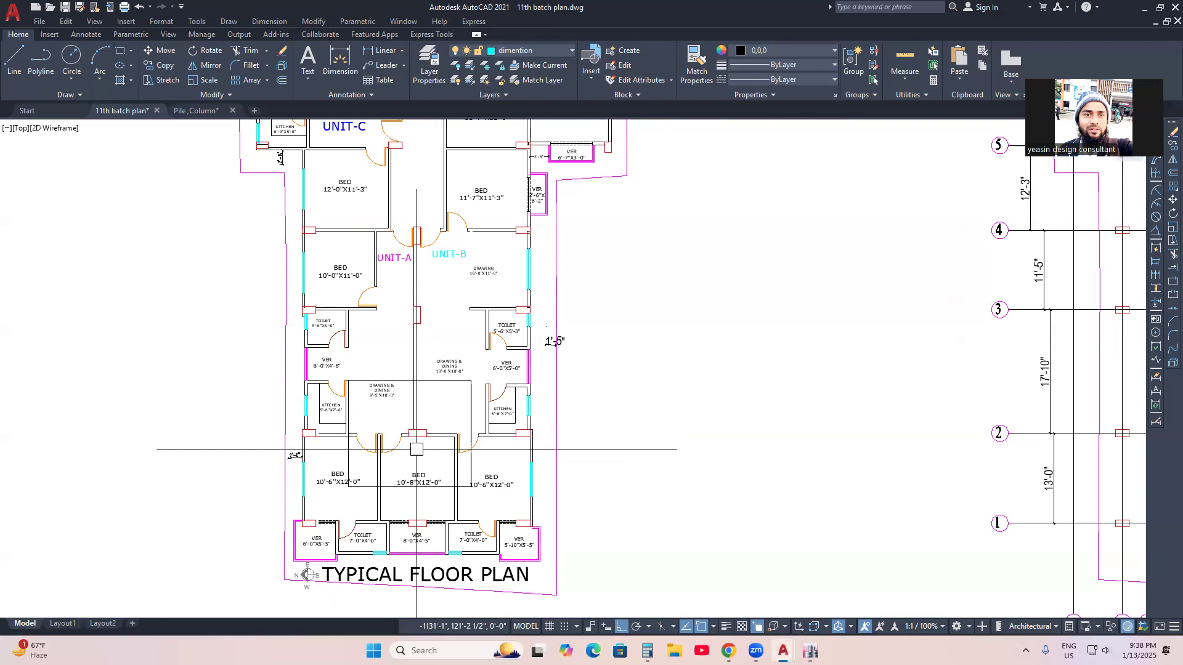
scroll(409, 441, "up", 2)
scroll(413, 434, "down", 2)
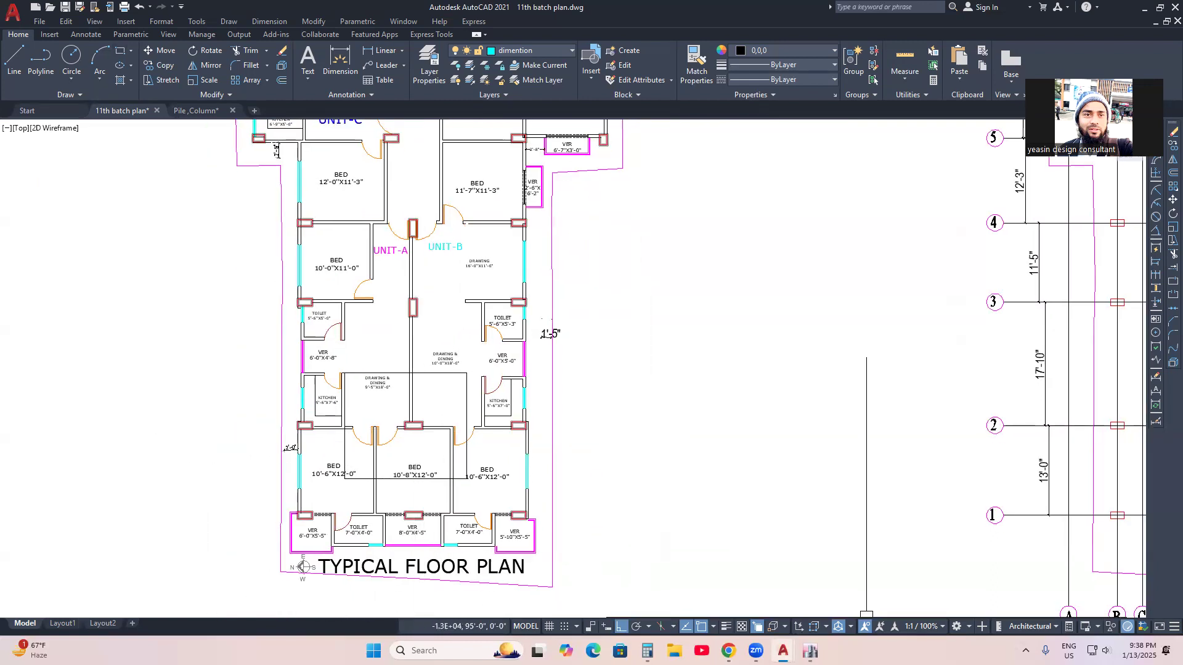
left_click(810, 651)
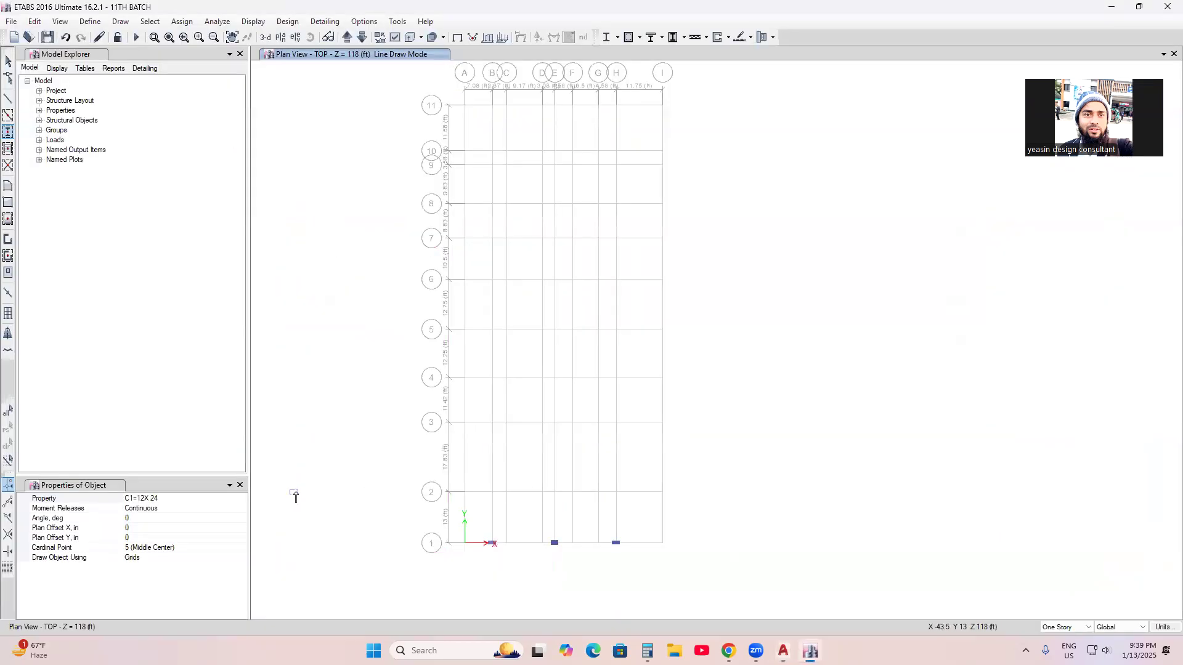
Step: Place a C2=15X24 column at grid B-2, checking rows 1 and 2 of the column plan in AutoCAD before returning to ETABS
middle_click_drag(296, 494, 369, 484)
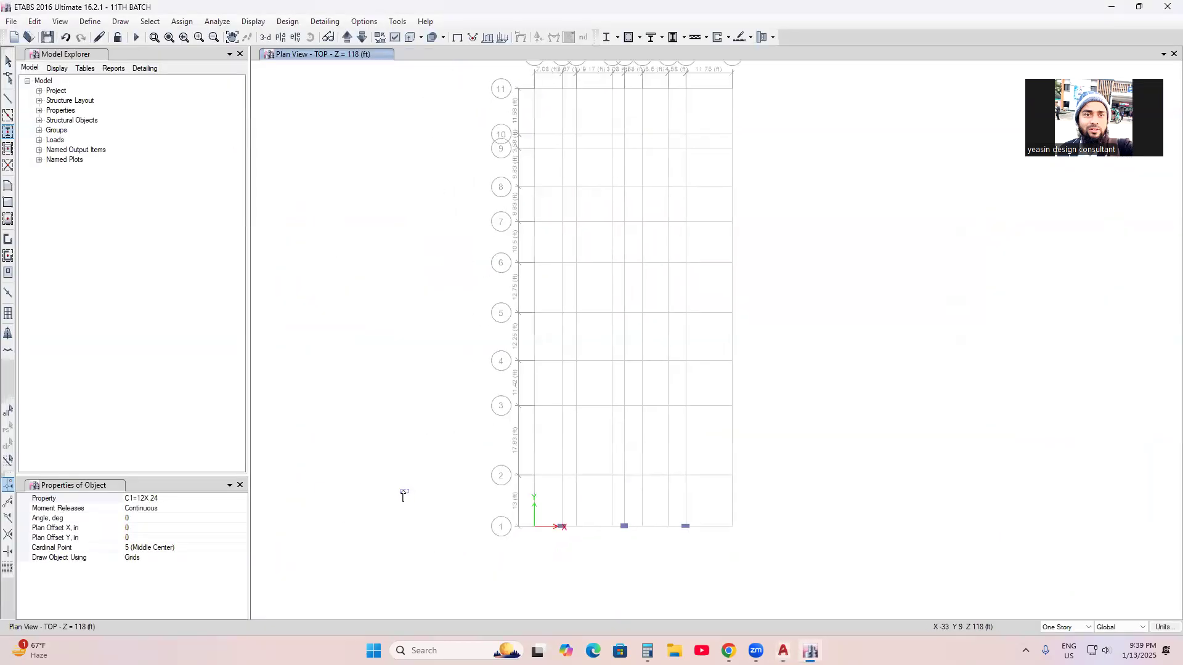
left_click(186, 499)
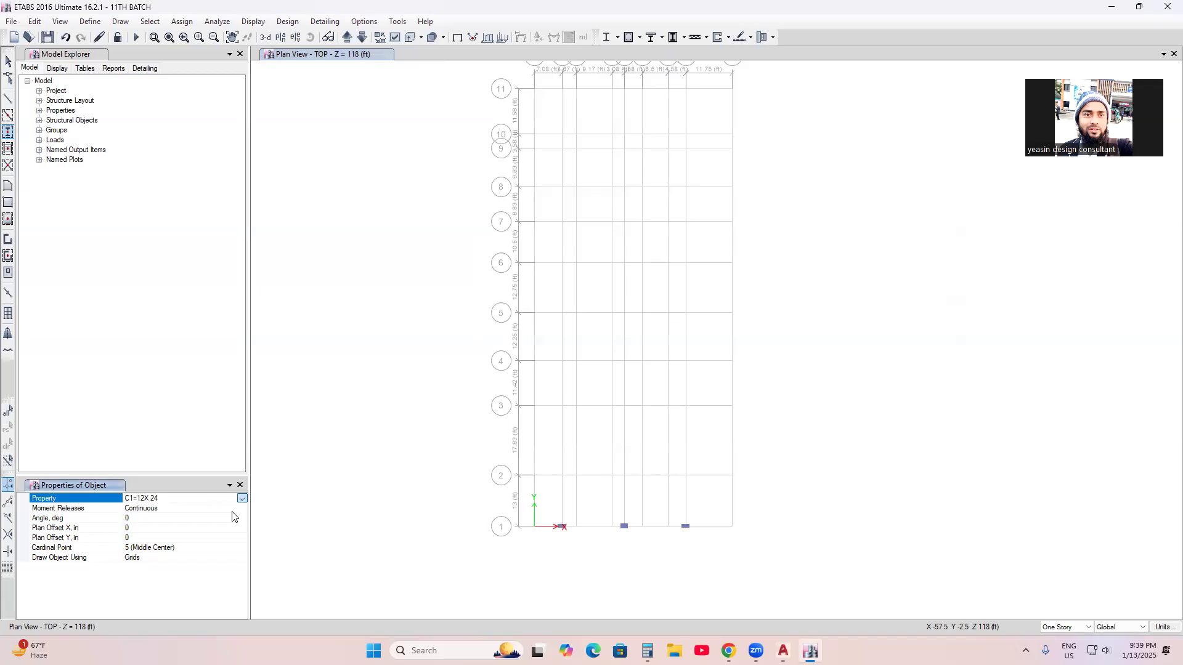
left_click(242, 499)
left_click(161, 521)
mouse_move(783, 651)
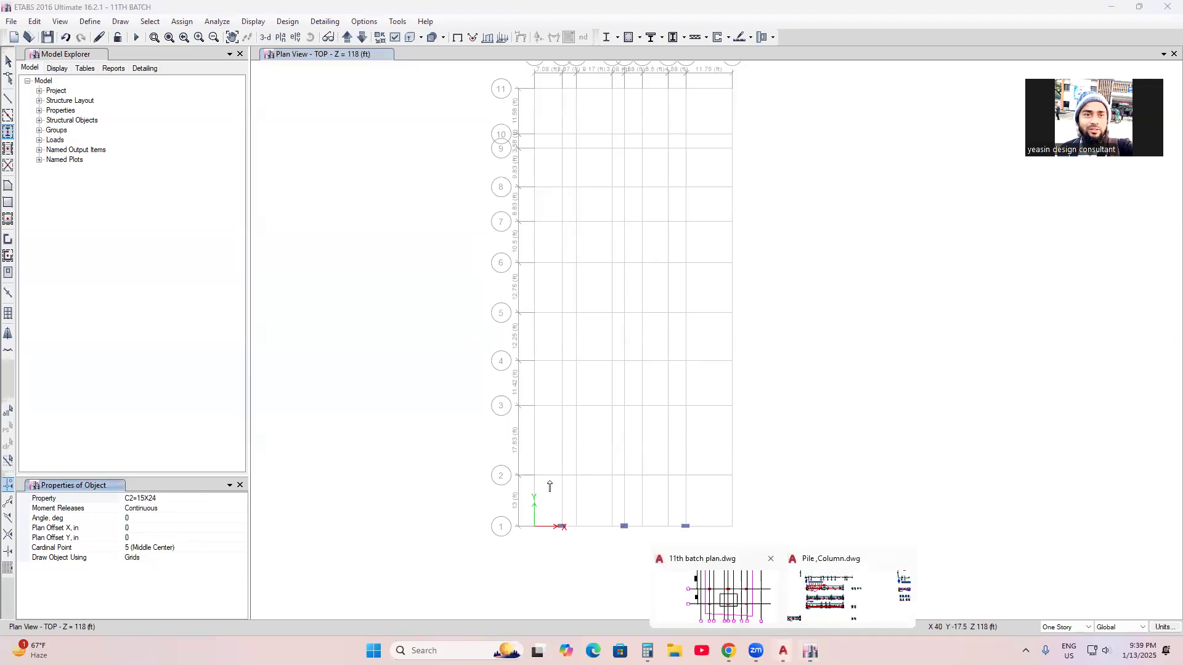
left_click(847, 591)
scroll(671, 530, "down", 4)
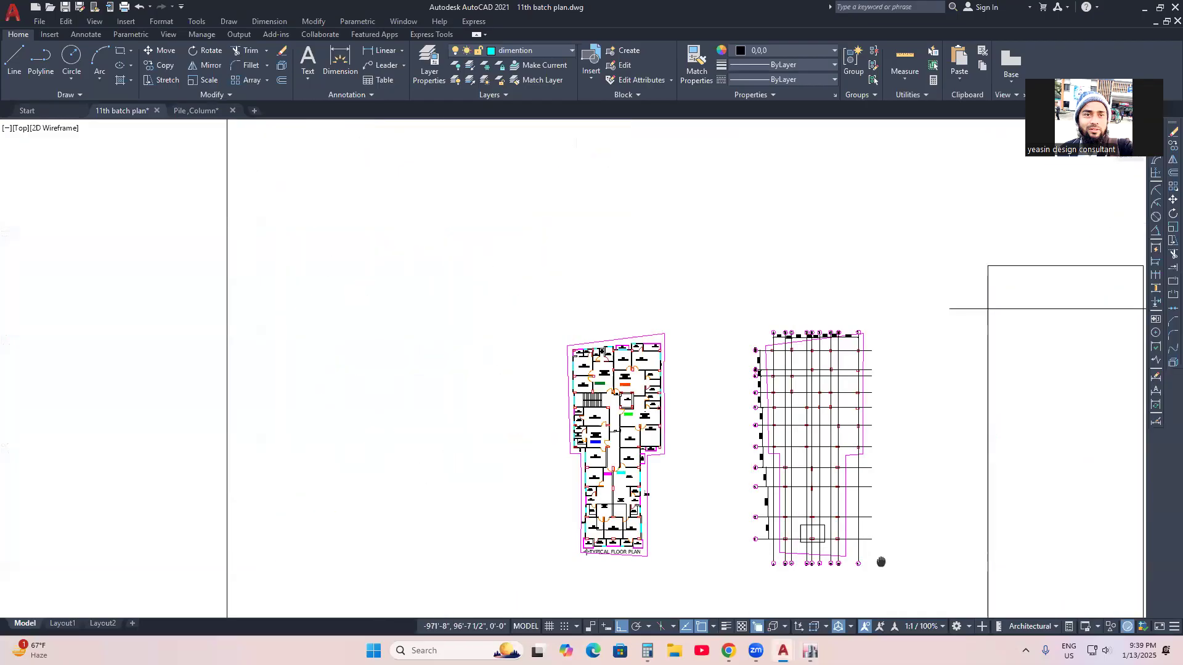
scroll(705, 444, "up", 4)
middle_click_drag(719, 510, 655, 489)
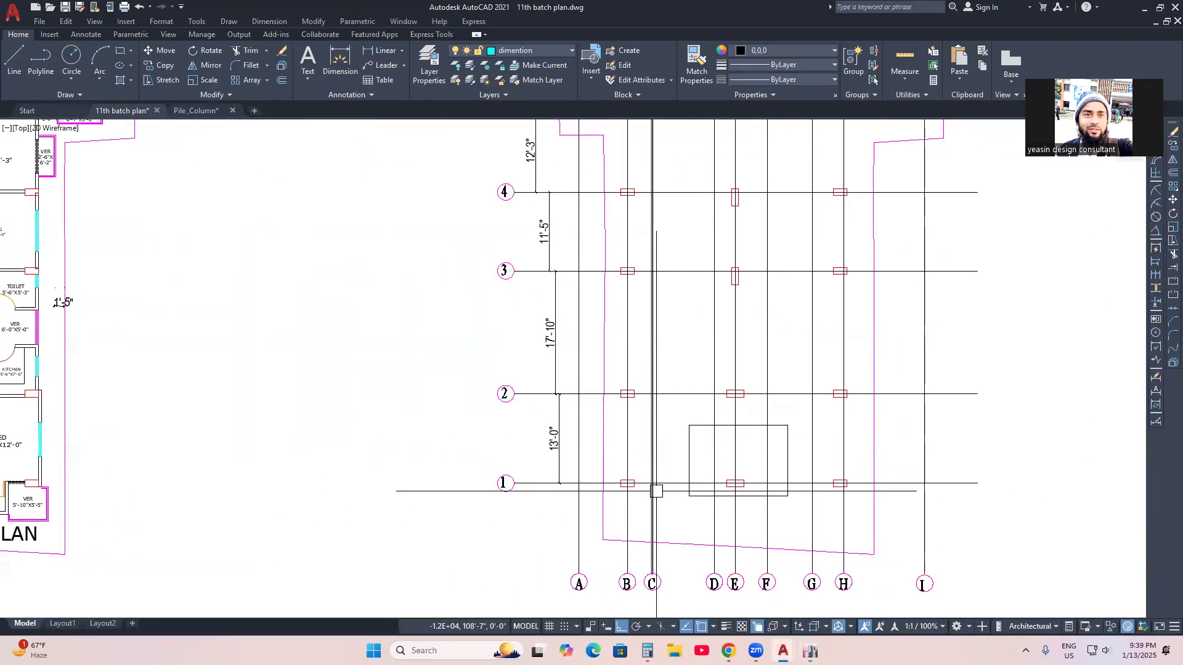
left_click(810, 650)
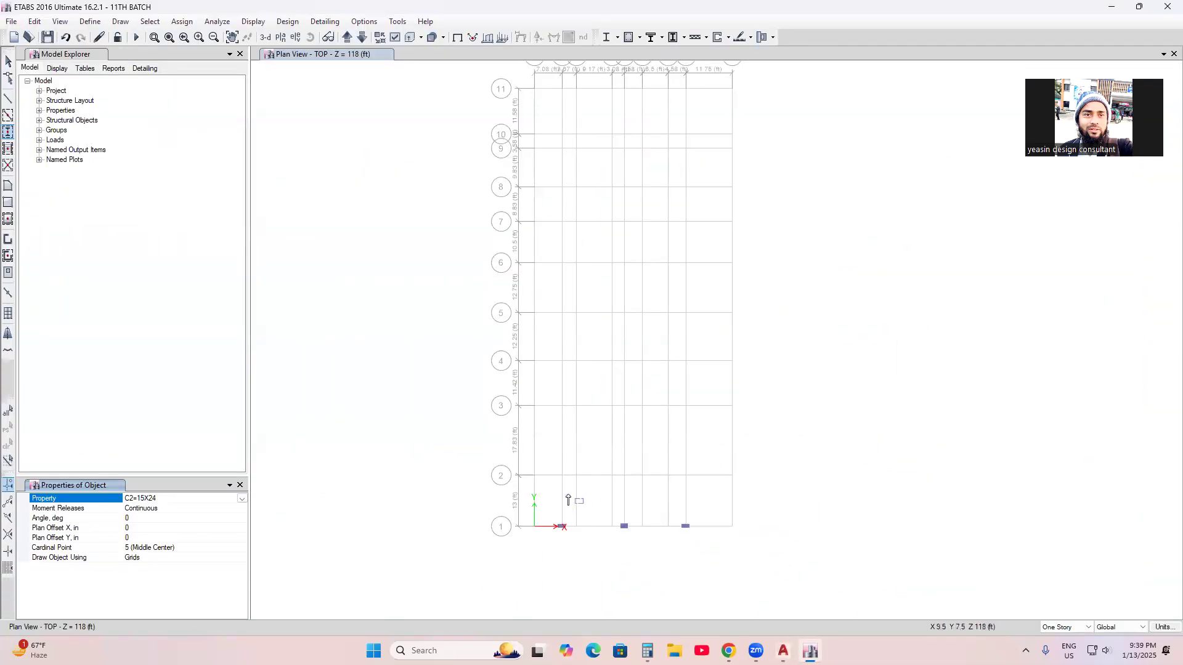
left_click(562, 476)
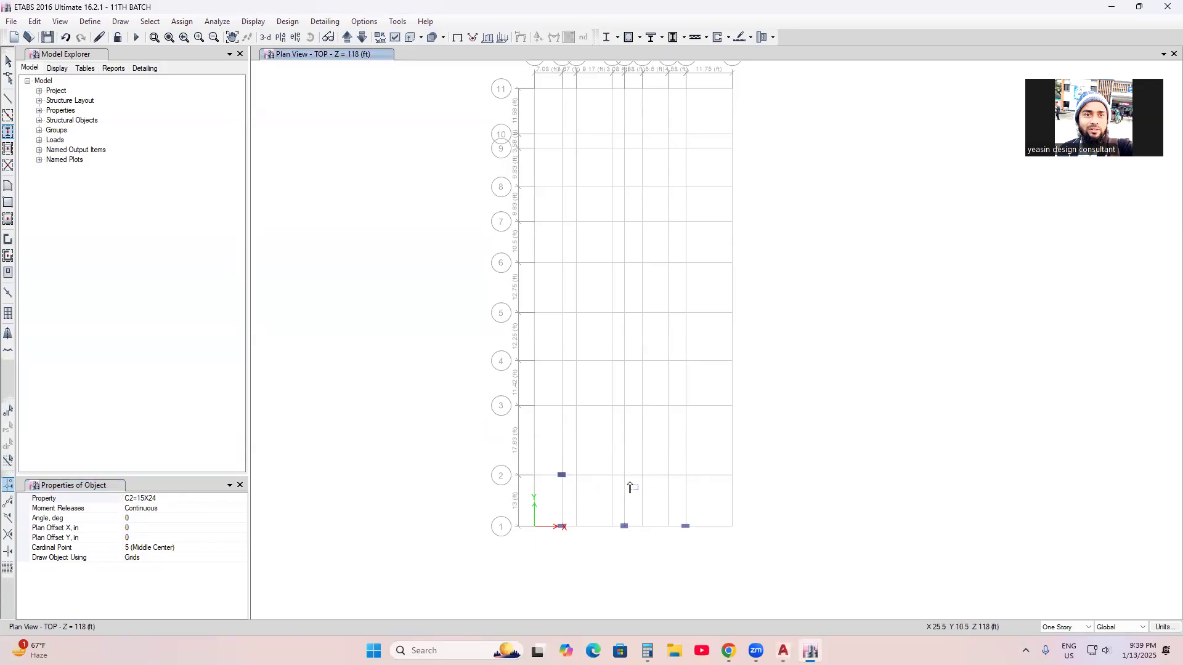
Step: Place a C3=15X30 column at grid intersection E-2
left_click(173, 499)
left_click(175, 499)
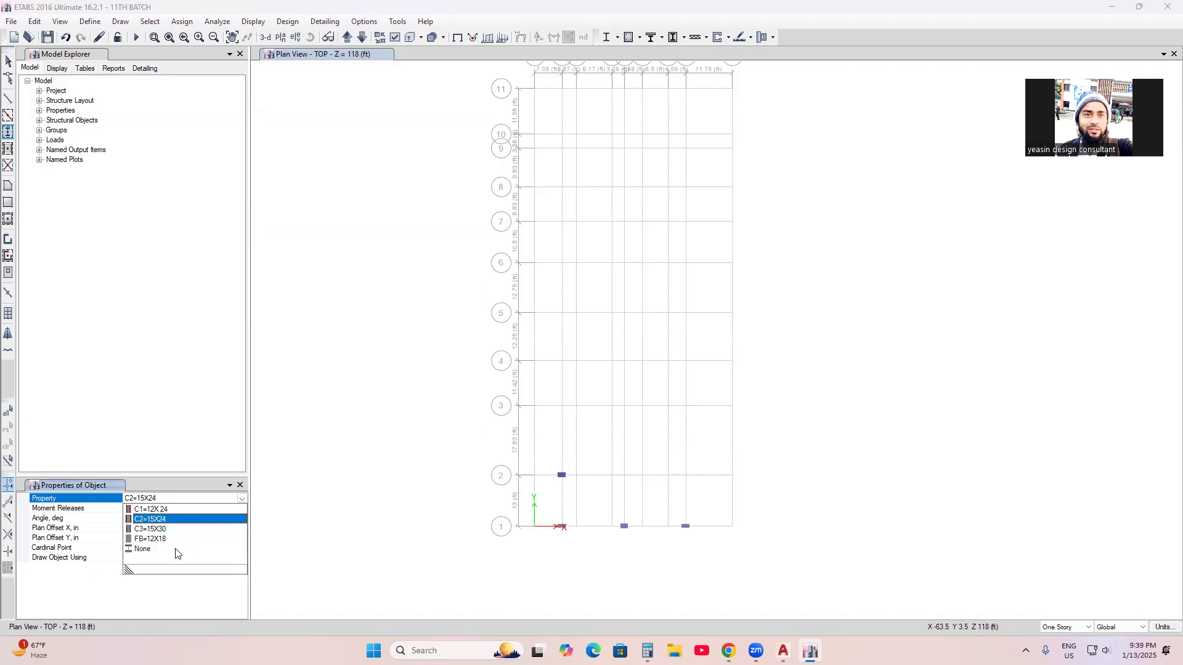
left_click(158, 530)
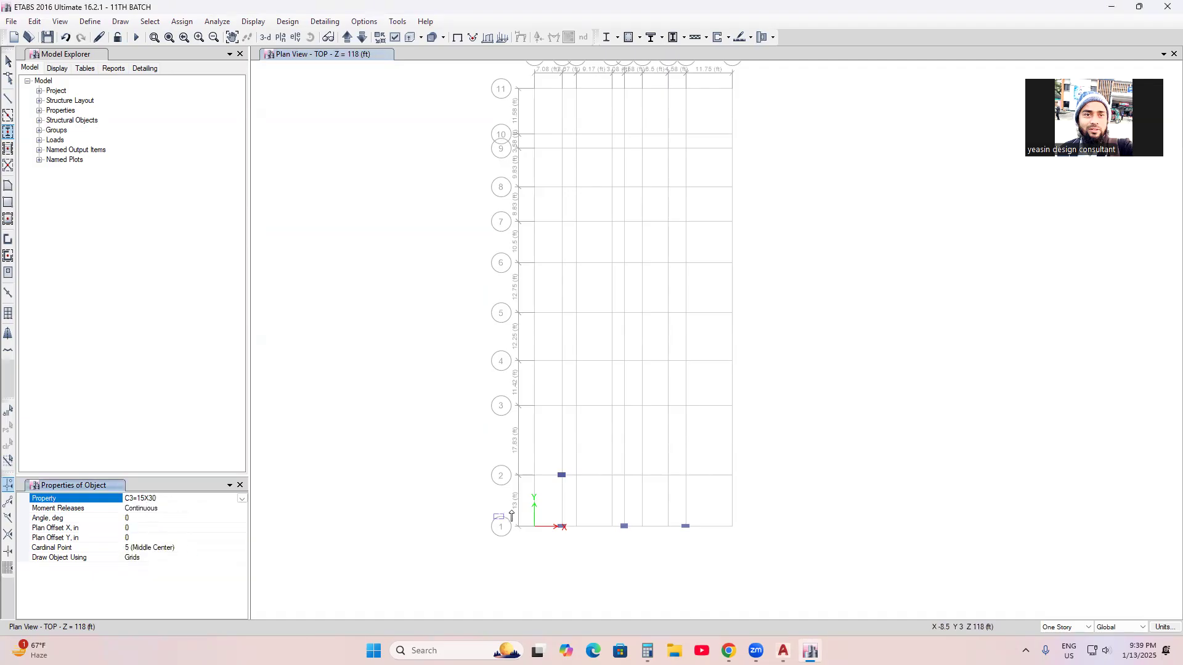
left_click(624, 476)
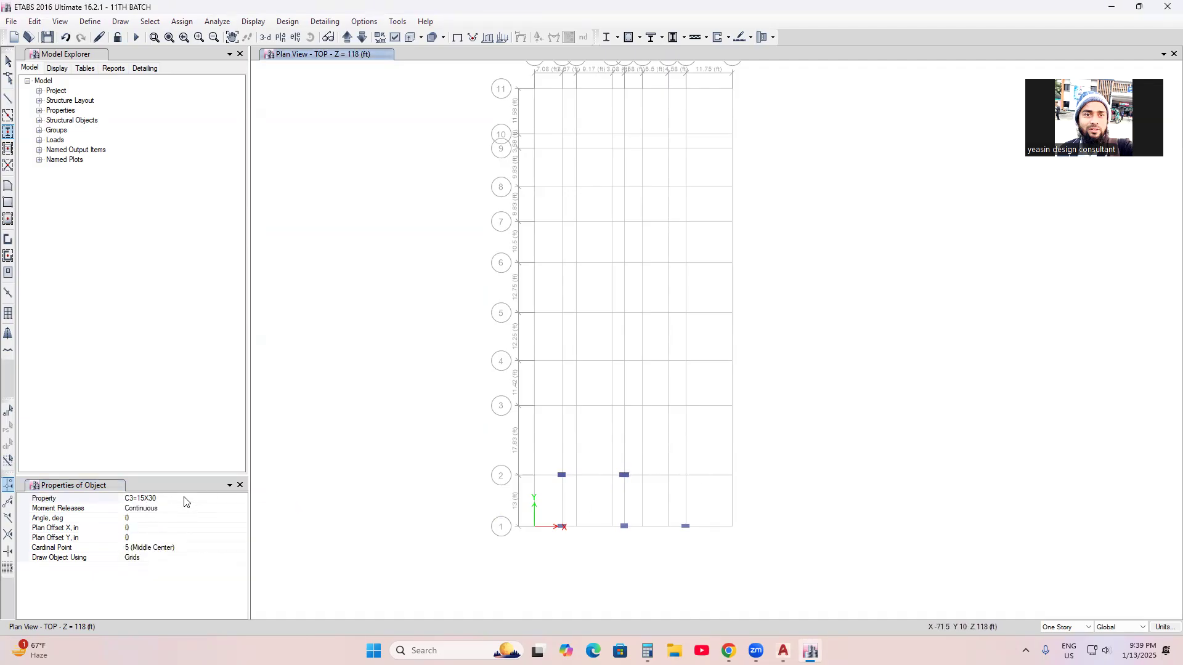
Step: Place a C2=15X24 column at grid intersection H-2
left_click(243, 499)
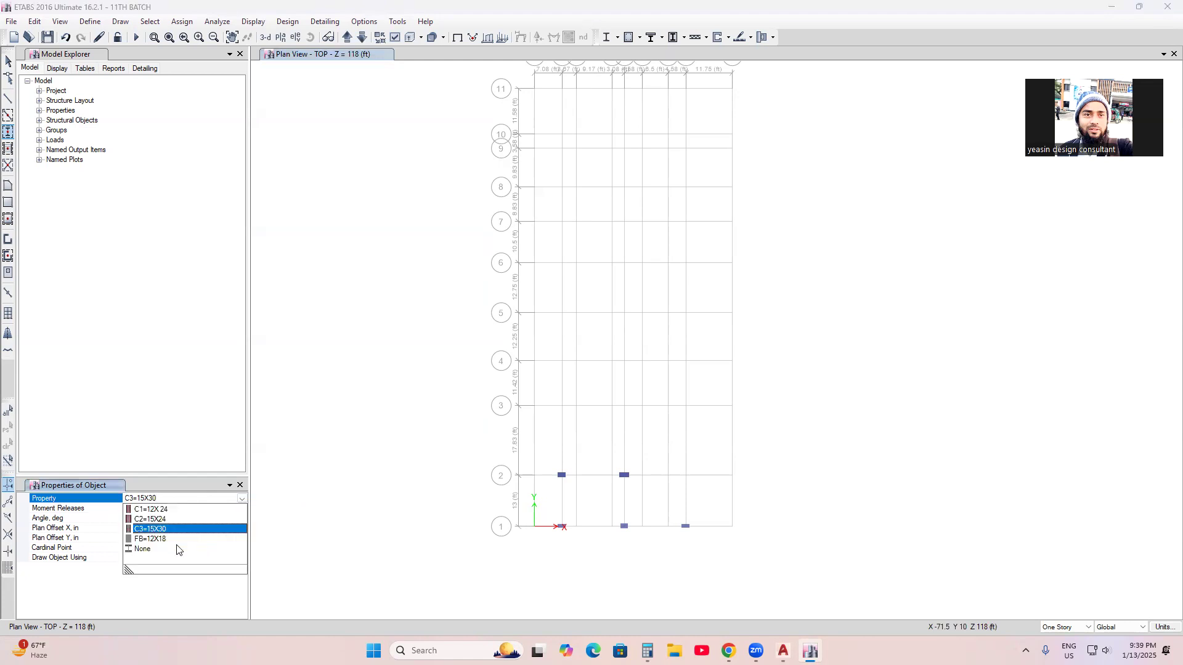
left_click(151, 520)
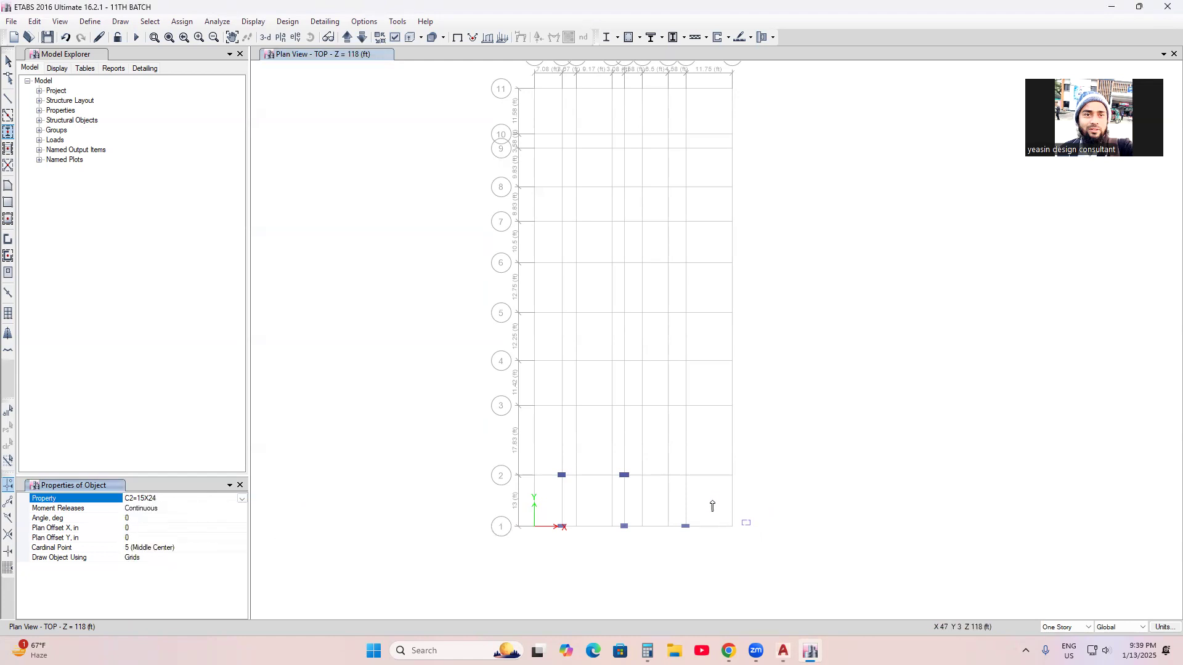
left_click(686, 475)
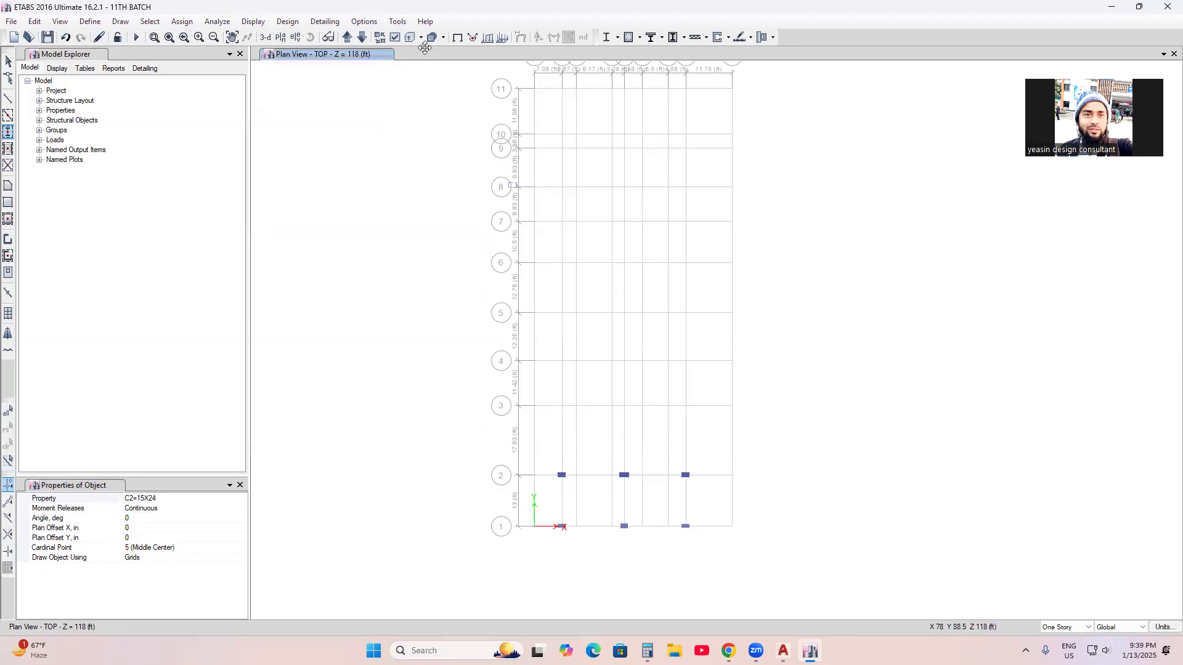
Step: Set the view options to color the objects by Section Properties
left_click(394, 38)
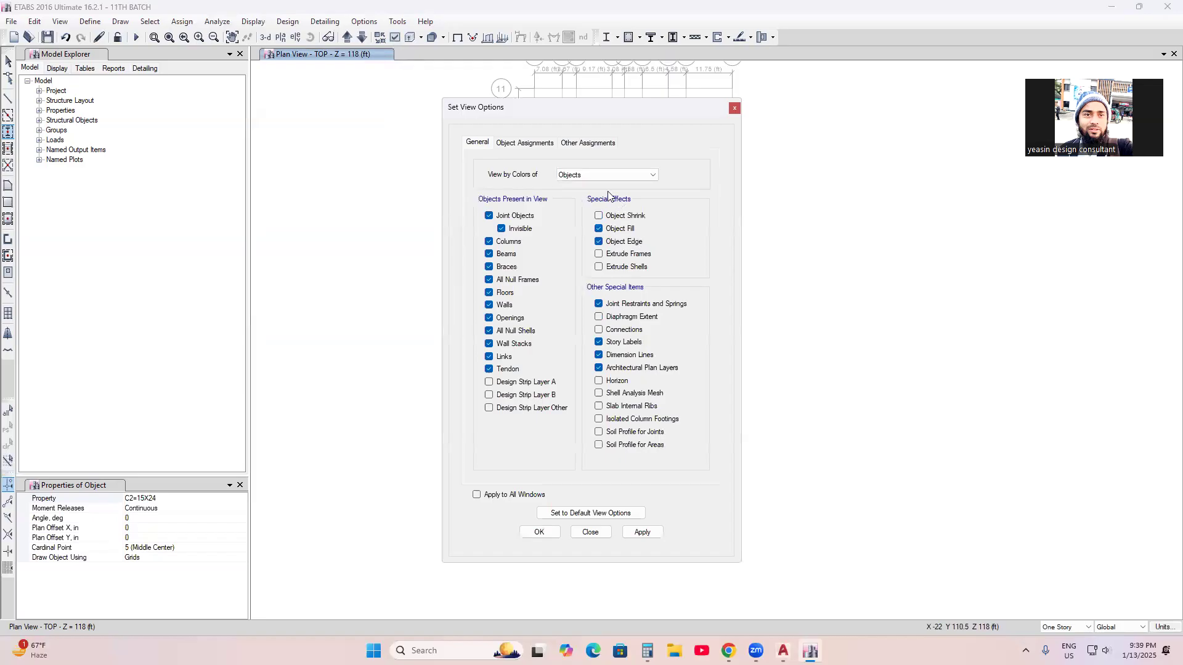
left_click(589, 174)
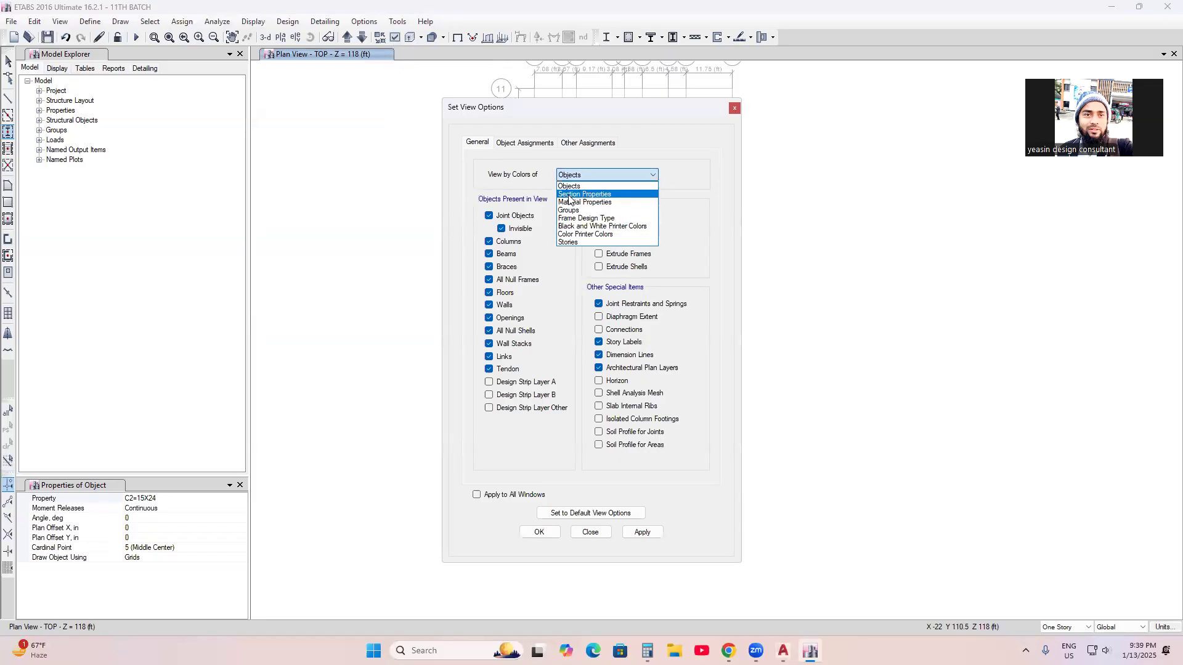
left_click(601, 195)
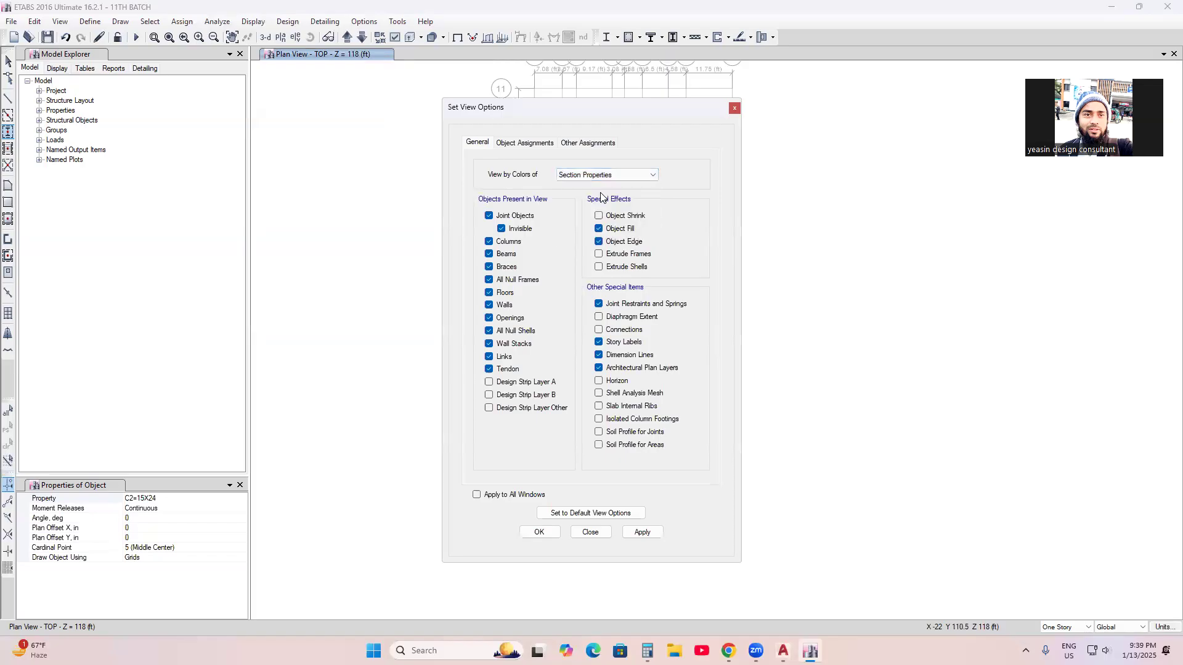
left_click(641, 531)
left_click(537, 533)
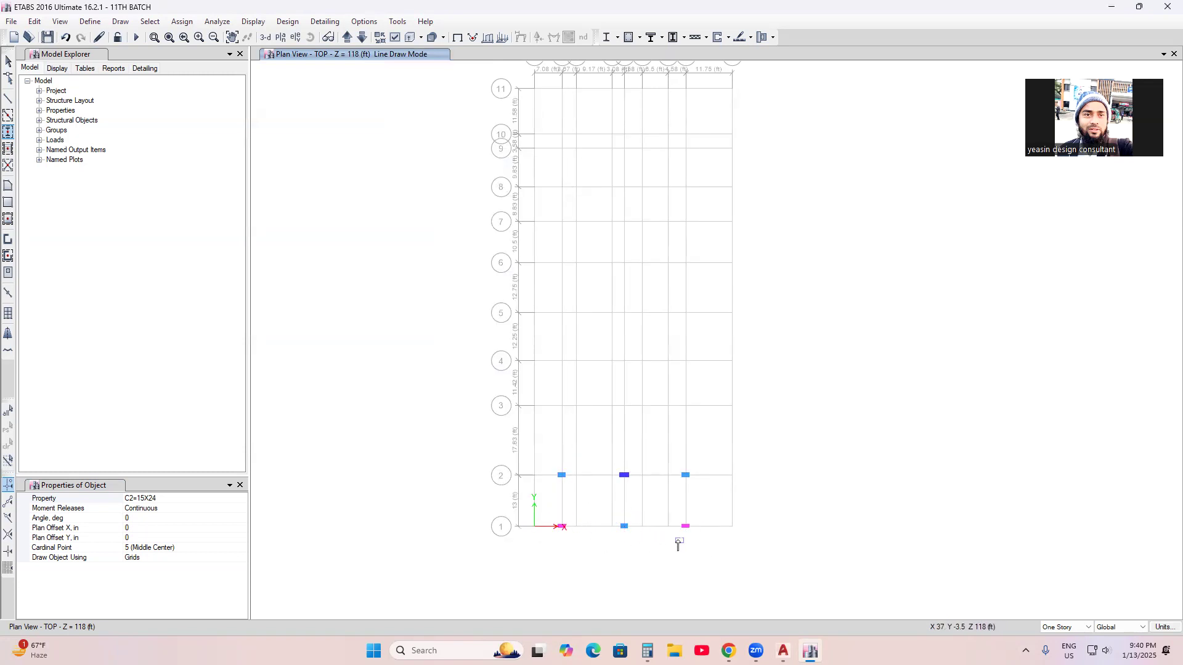
Step: Leave column drawing and examine in the 3D view which stories the placed columns occupy
left_click(8, 61)
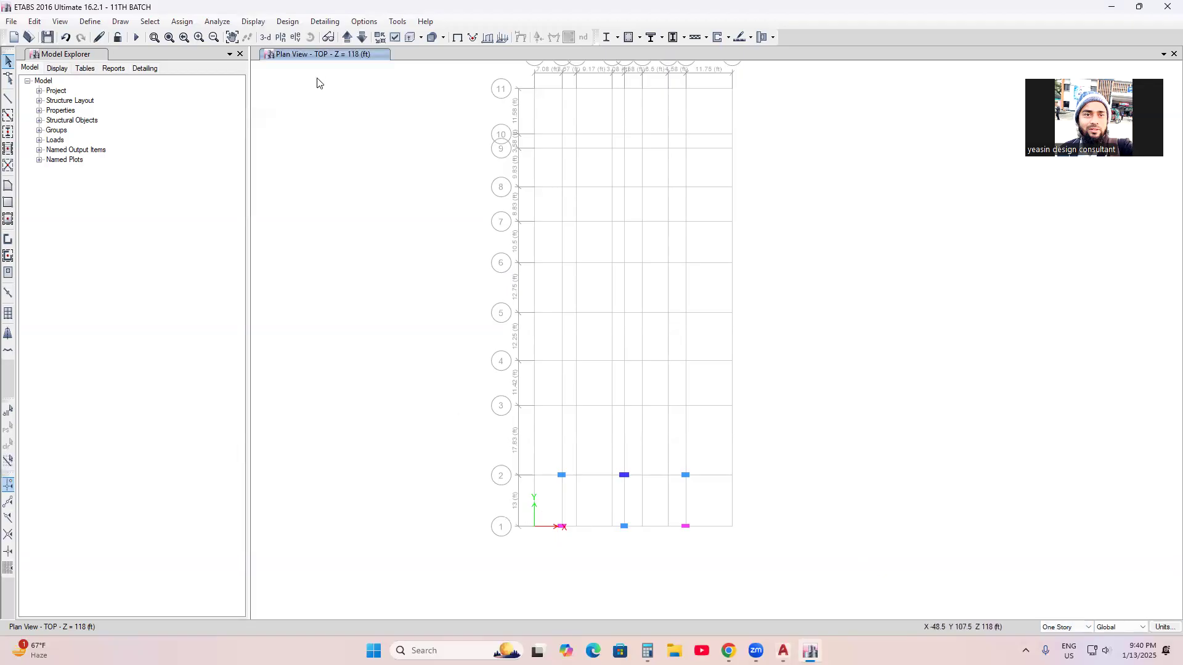
left_click(265, 39)
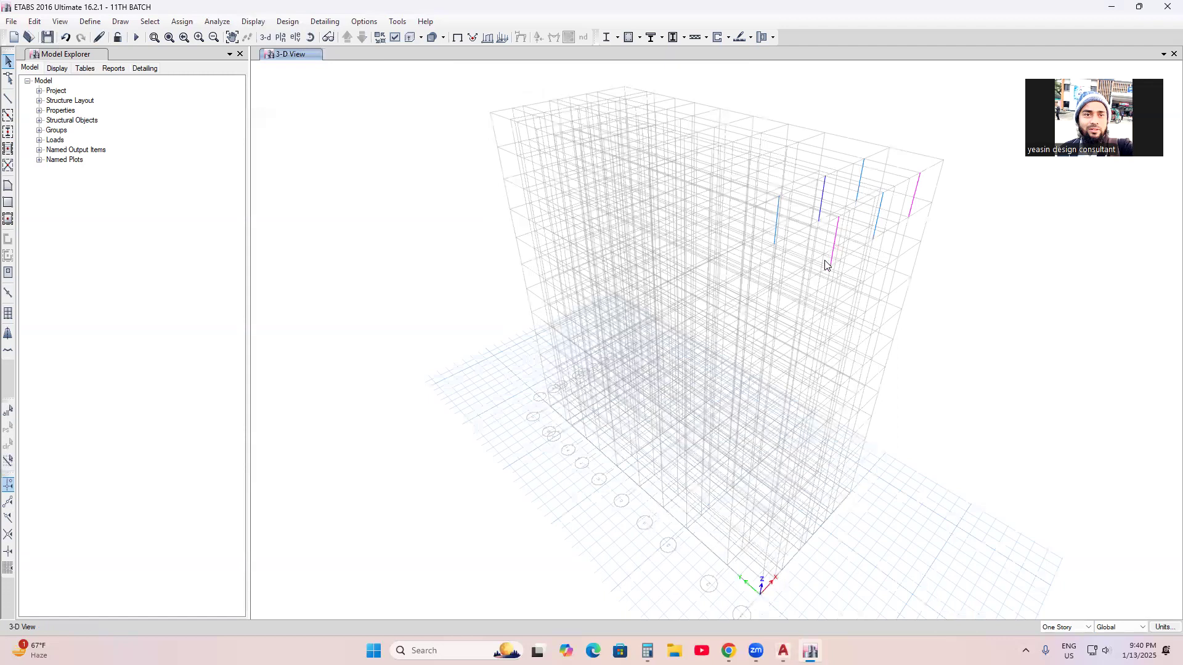
middle_click_drag(907, 346, 884, 347)
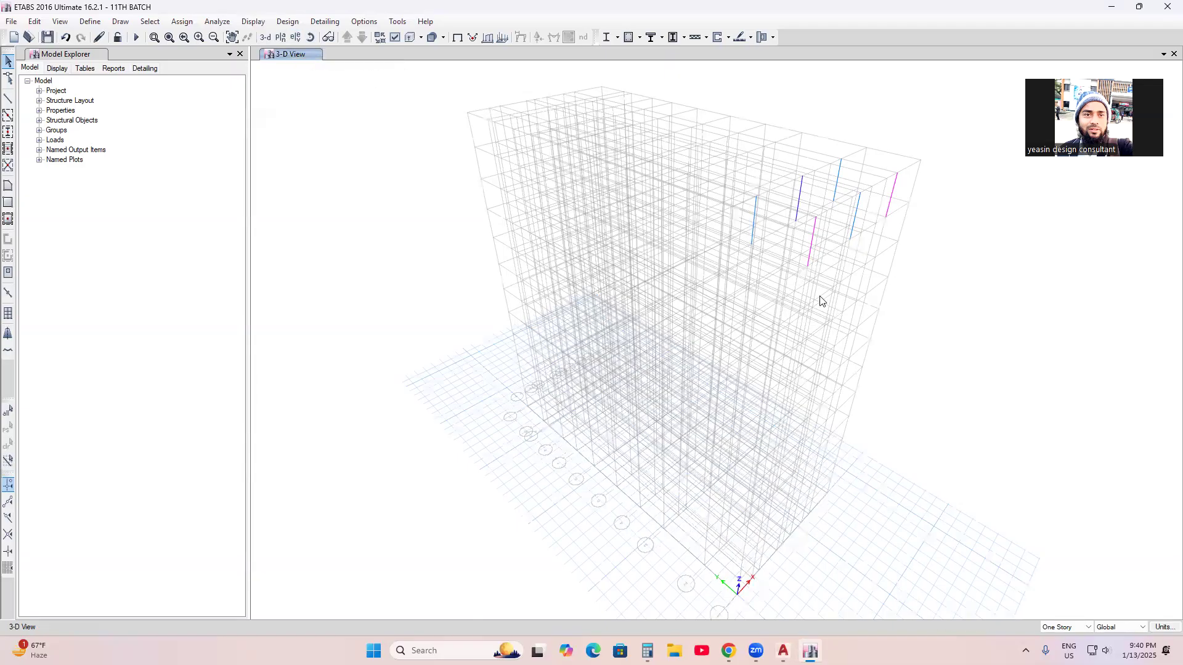
Step: Show the plan view of the TOP story again
left_click(280, 38)
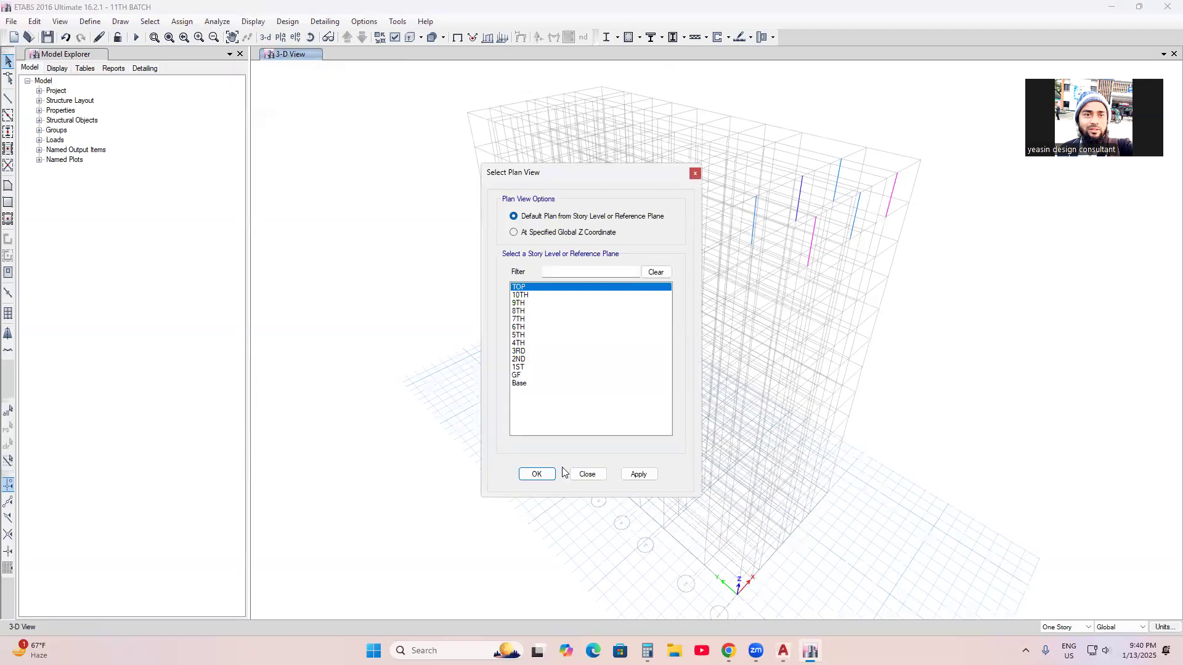
left_click(521, 374)
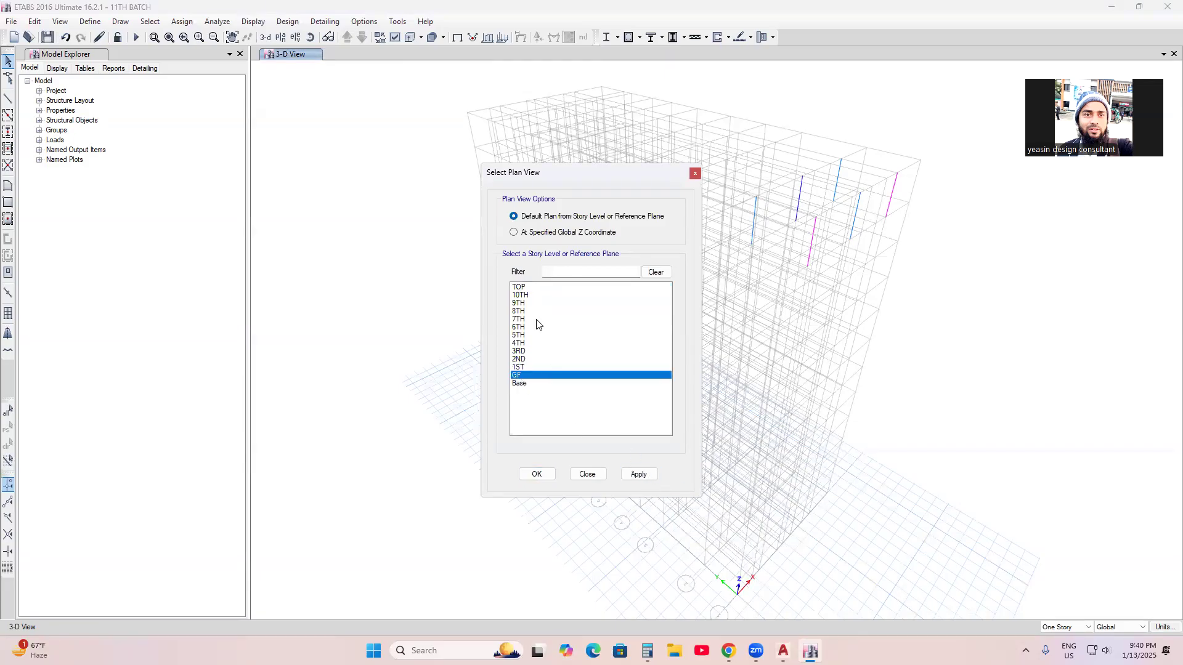
left_click(524, 288)
left_click(637, 475)
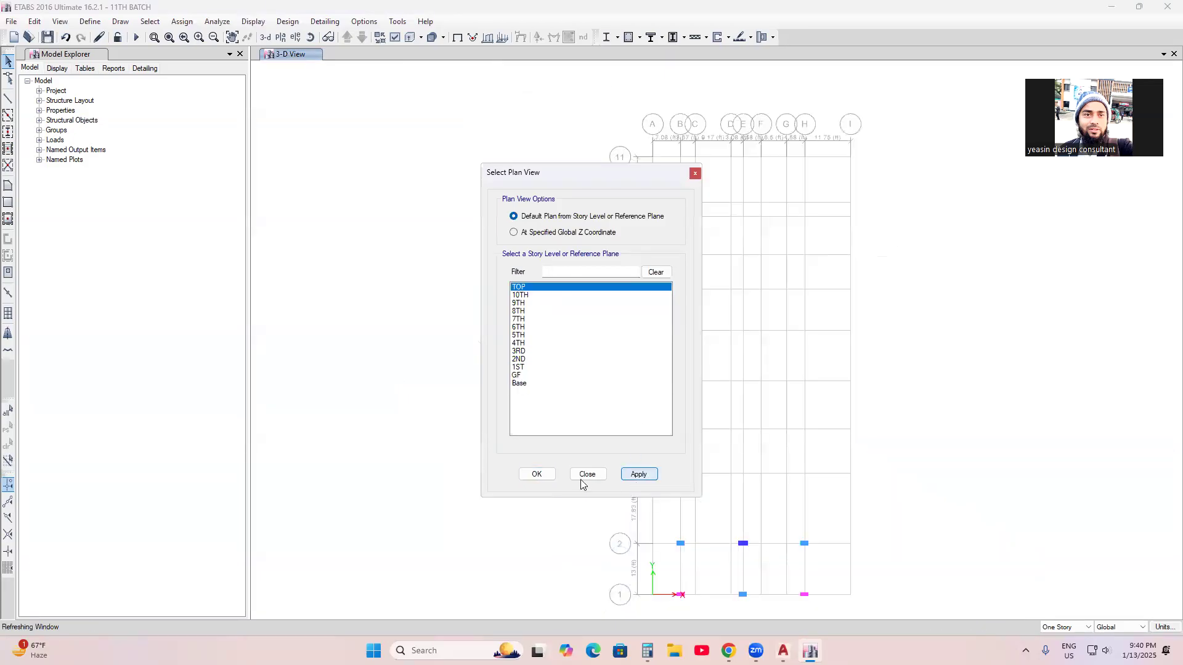
left_click(587, 475)
middle_click_drag(904, 494, 793, 485)
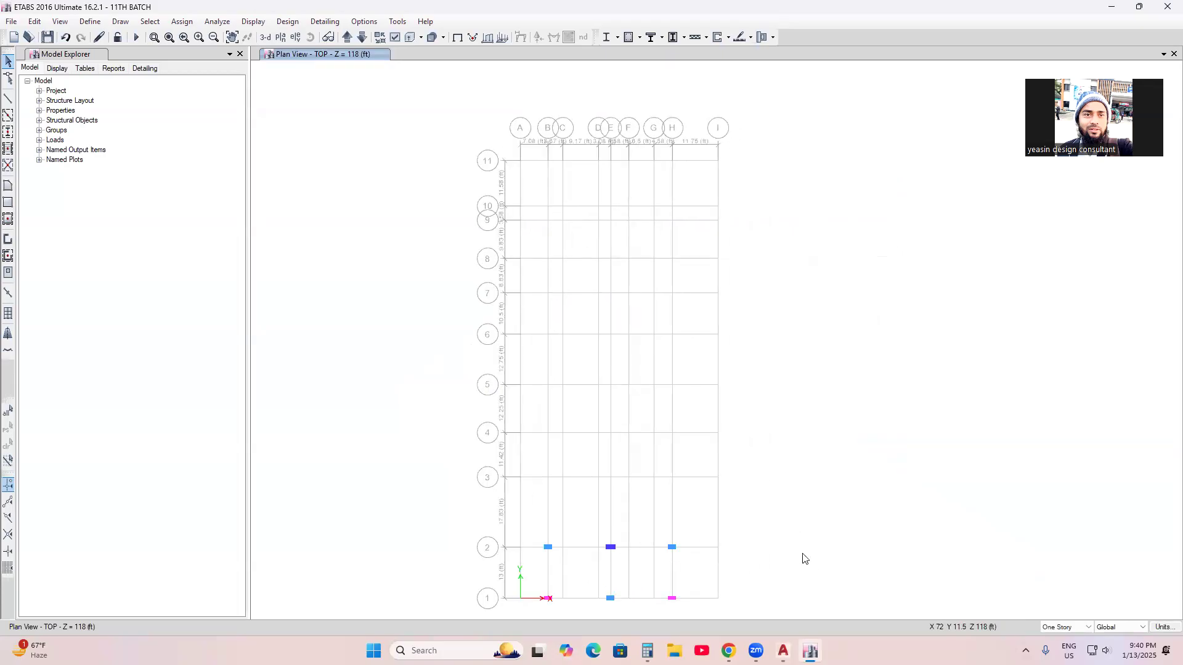
Step: Replicate the six columns of grid rows 1 and 2 on all stories from 10TH down to Base
middle_click_drag(603, 578, 594, 528)
left_click_drag(521, 482, 687, 577)
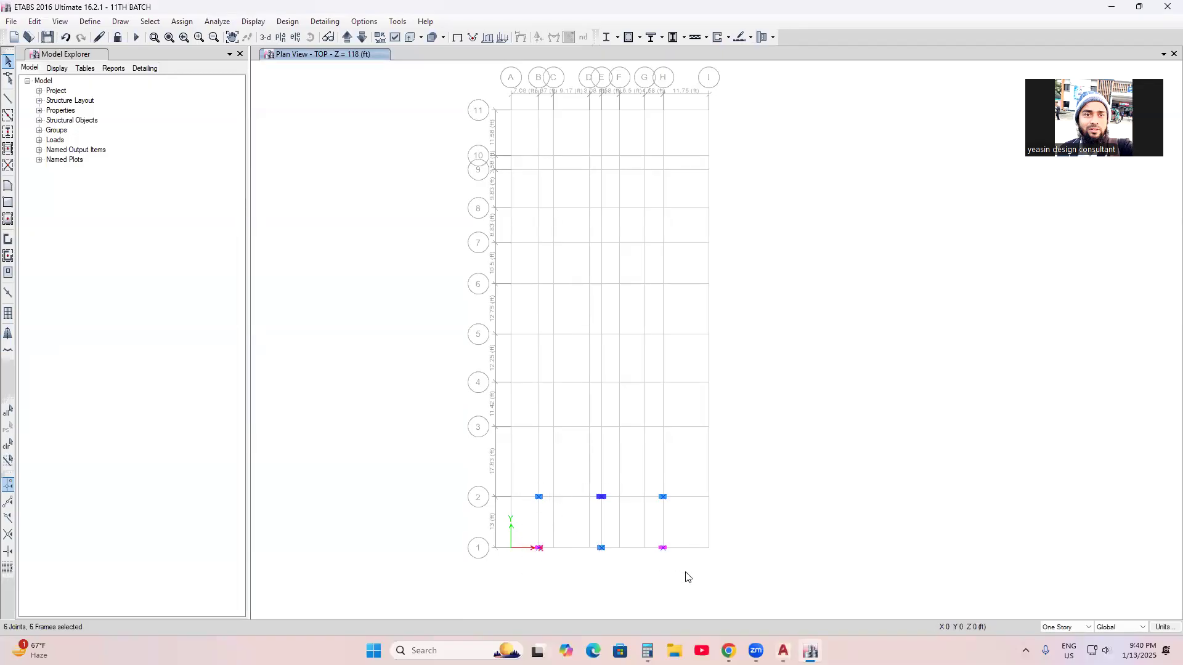
left_click(34, 23)
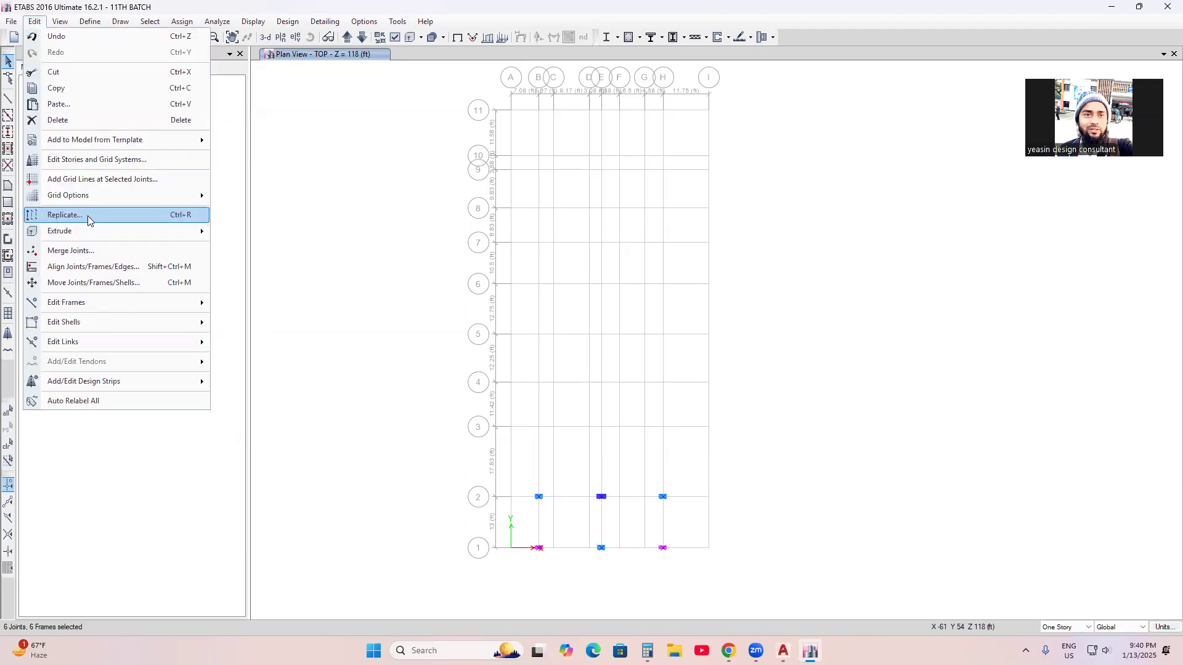
left_click(65, 215)
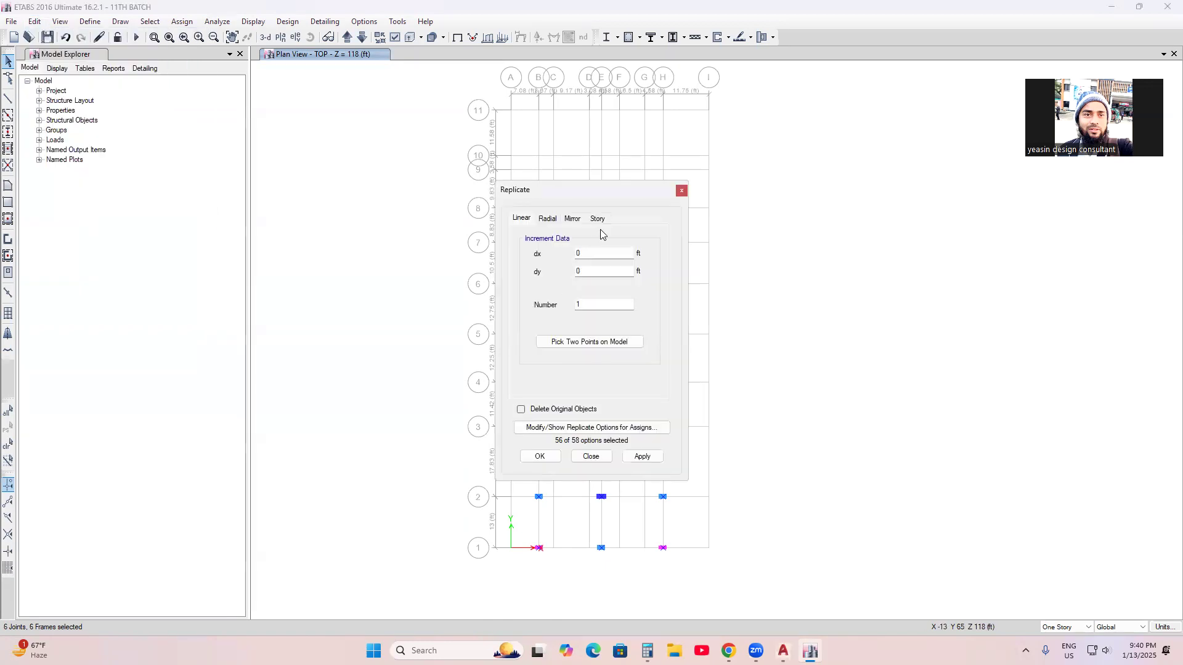
left_click(598, 219)
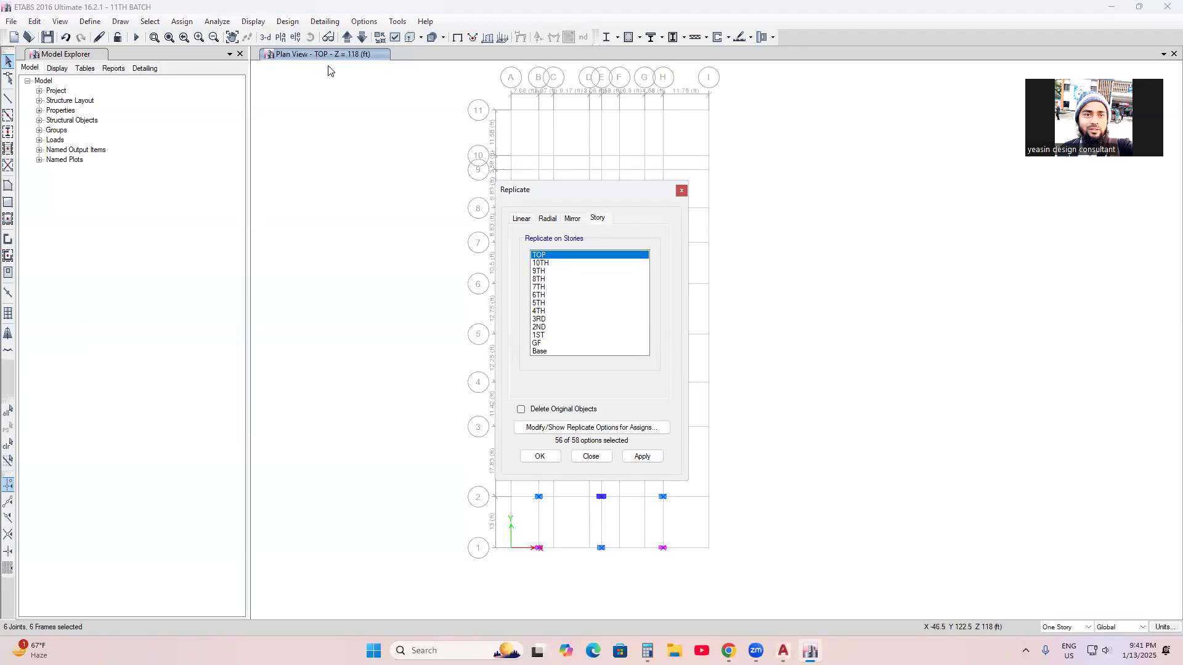
left_click(560, 263)
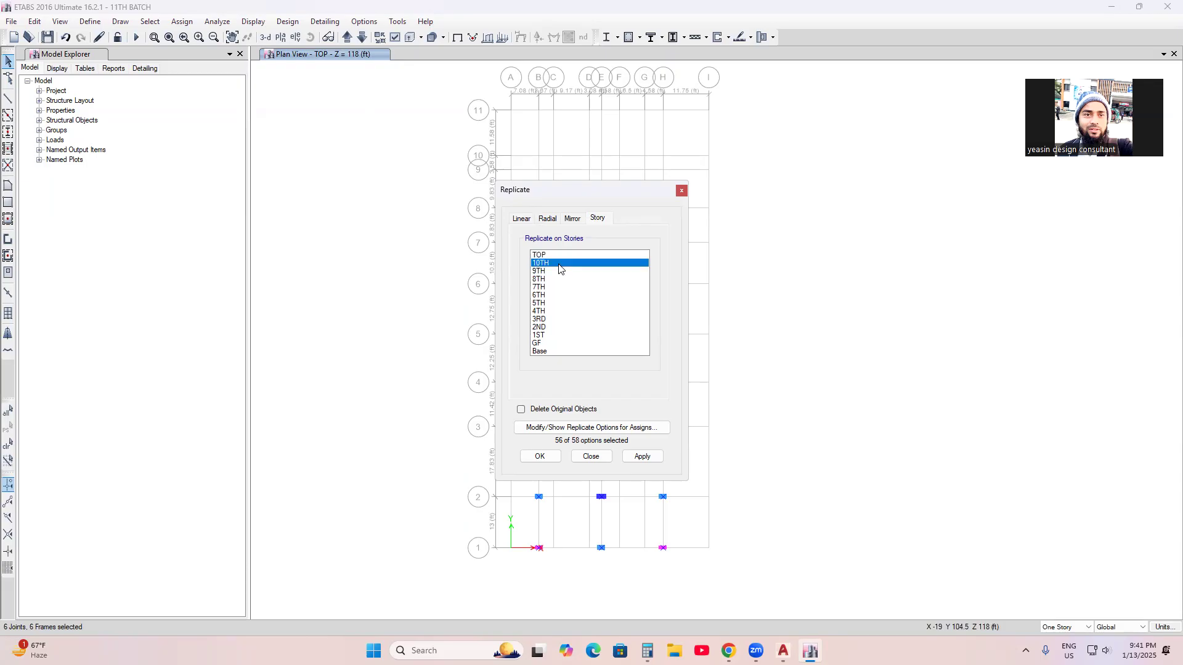
left_click_drag(560, 269, 552, 359)
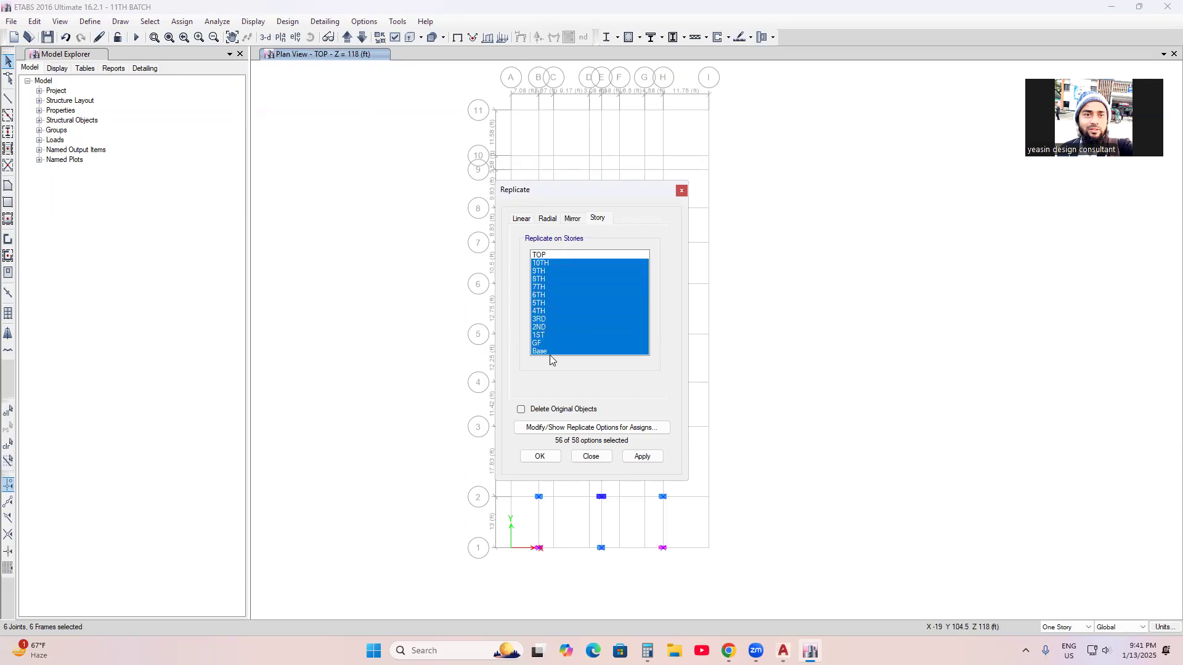
left_click(643, 458)
left_click(538, 457)
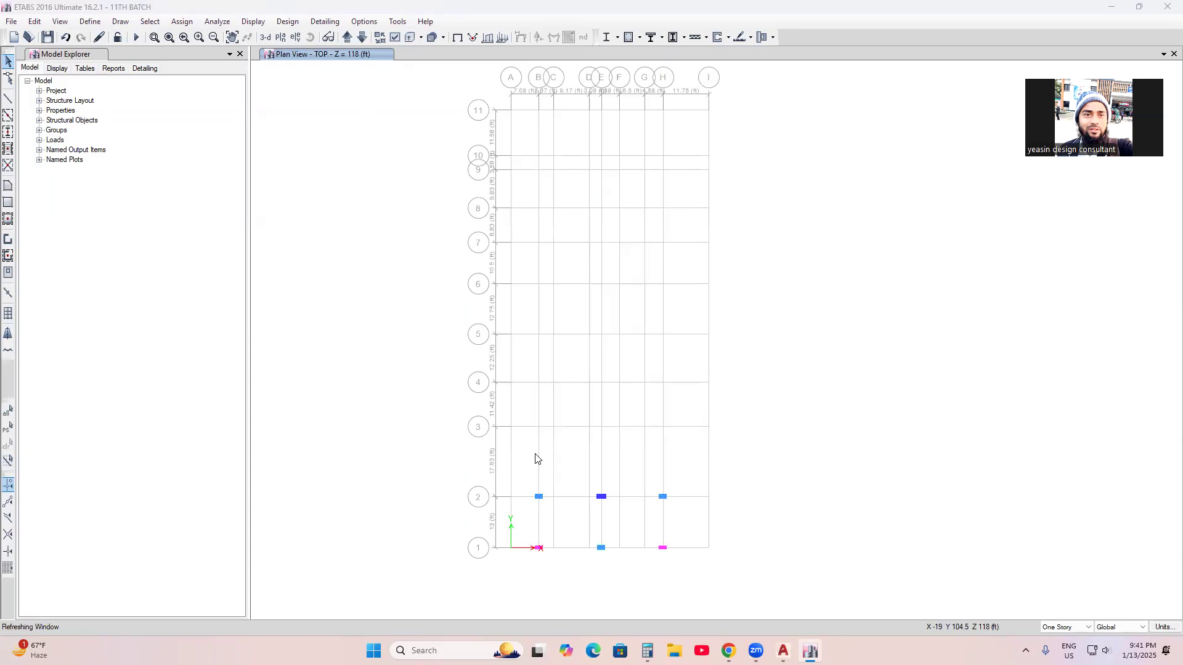
Step: Display the replicated columns in the 3D view with extruded sections and inspect them from the front
left_click(266, 37)
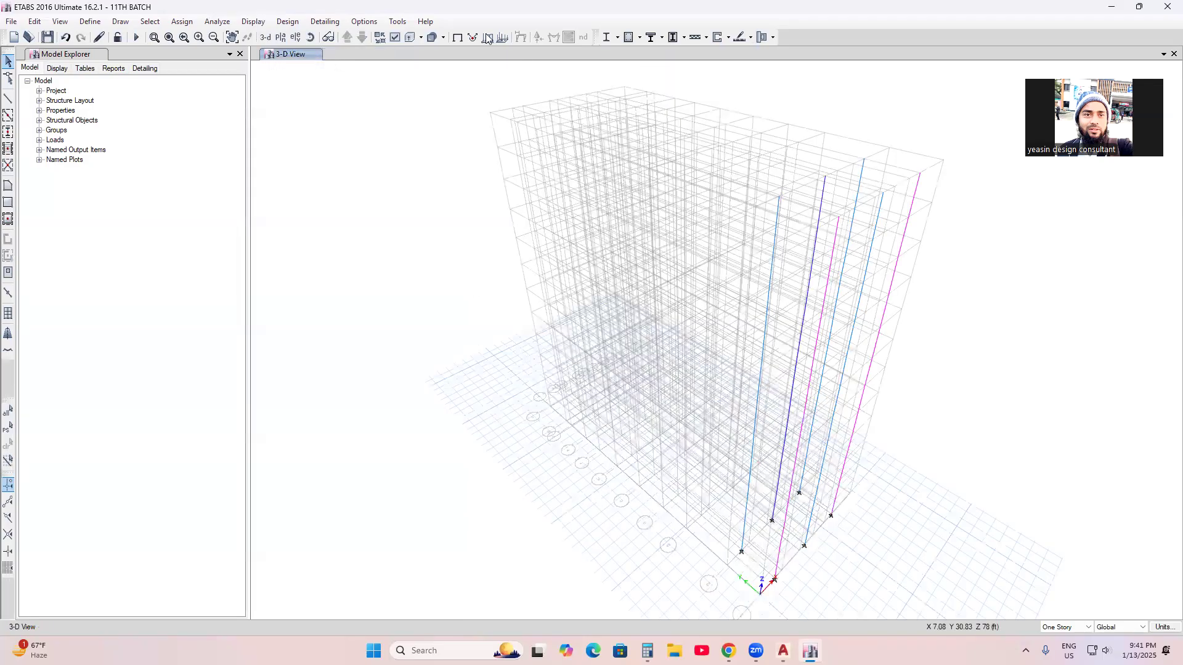
left_click(311, 37)
left_click_drag(963, 405, 877, 570)
middle_click_drag(899, 540, 873, 510)
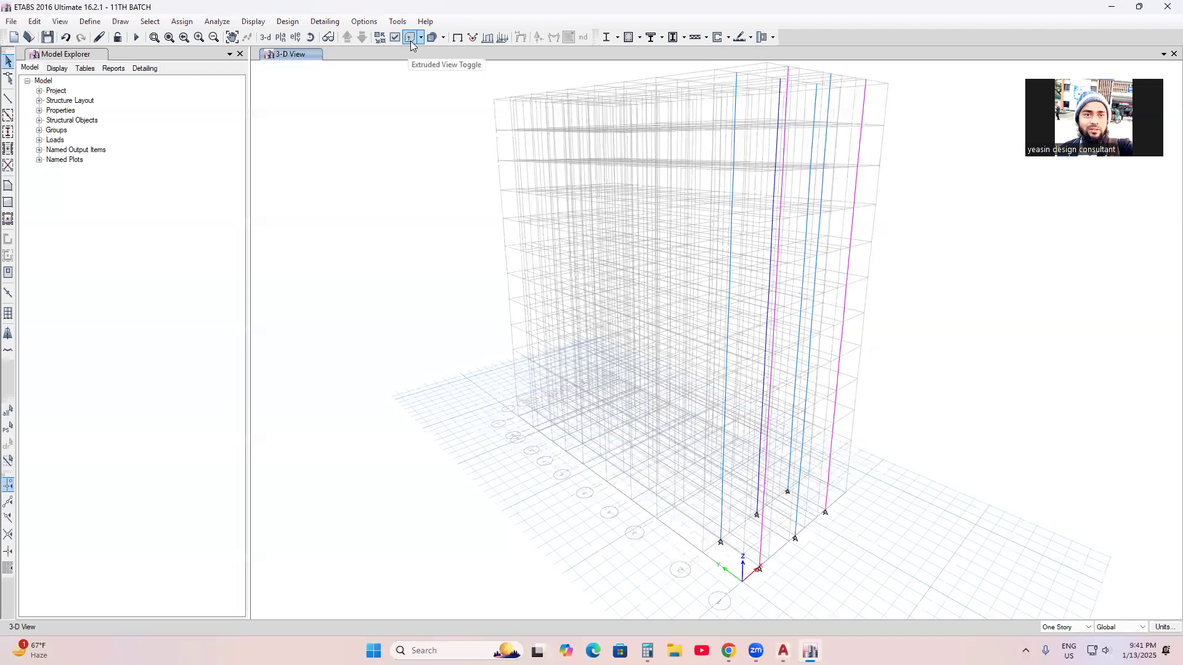
left_click(410, 39)
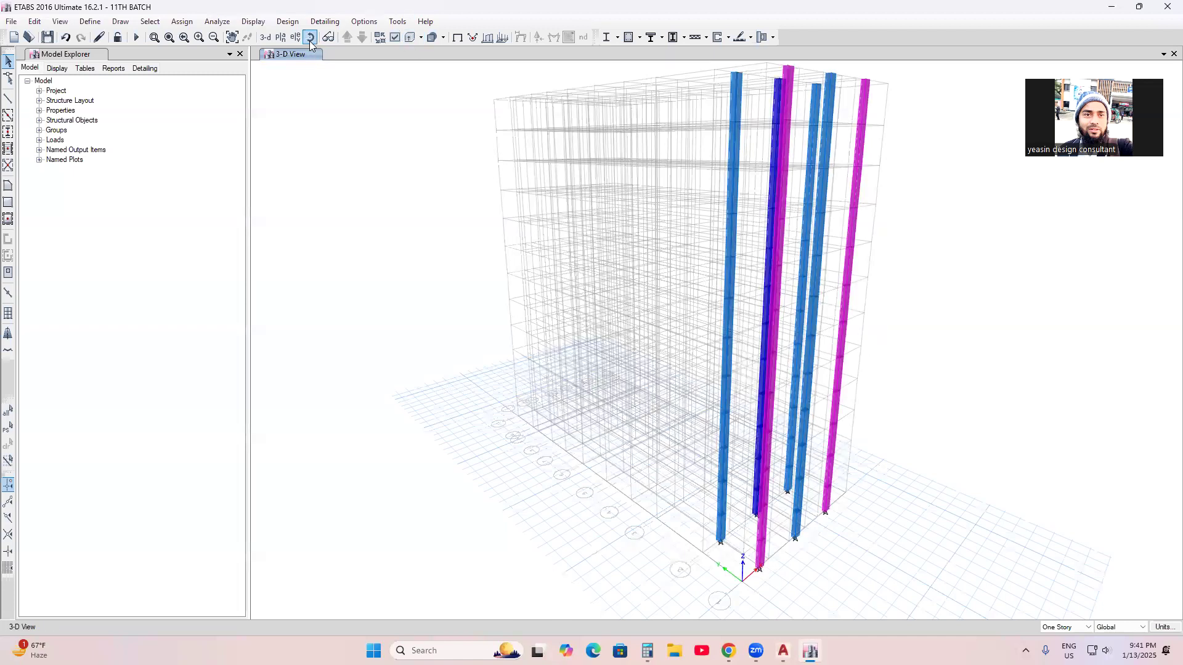
left_click_drag(885, 369, 806, 381)
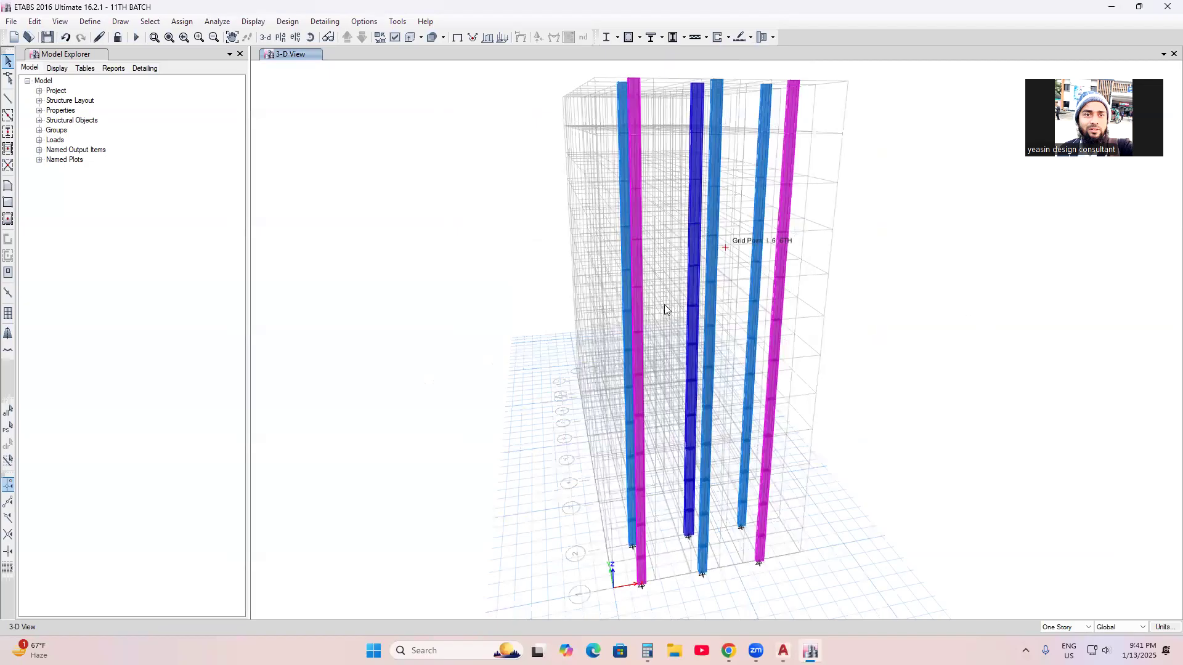
Step: Show the plan view of the GF story and set drawing to apply to All Stories
left_click(310, 38)
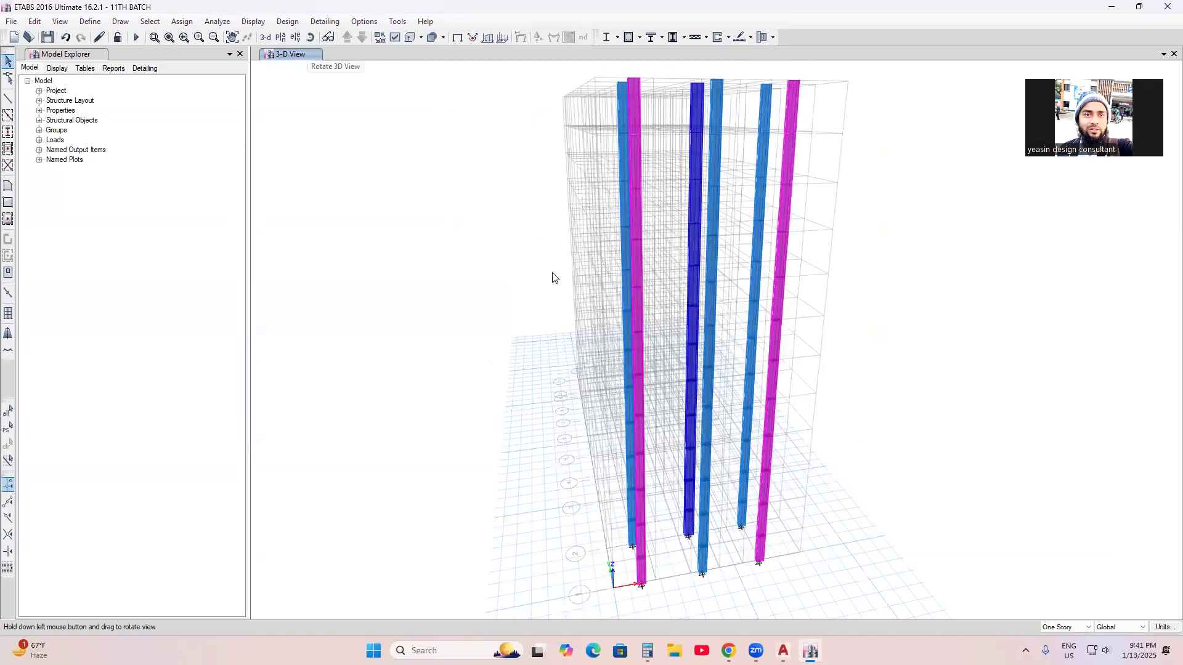
left_click_drag(482, 283, 523, 220)
middle_click_drag(1018, 320, 1031, 347)
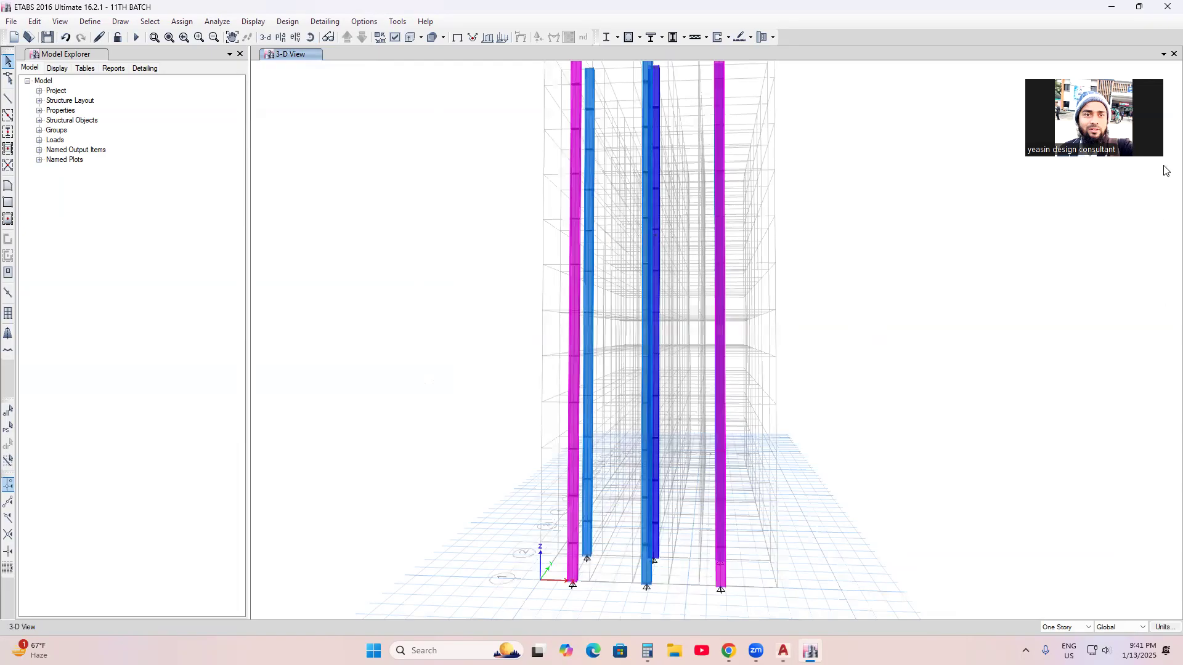
left_click(280, 37)
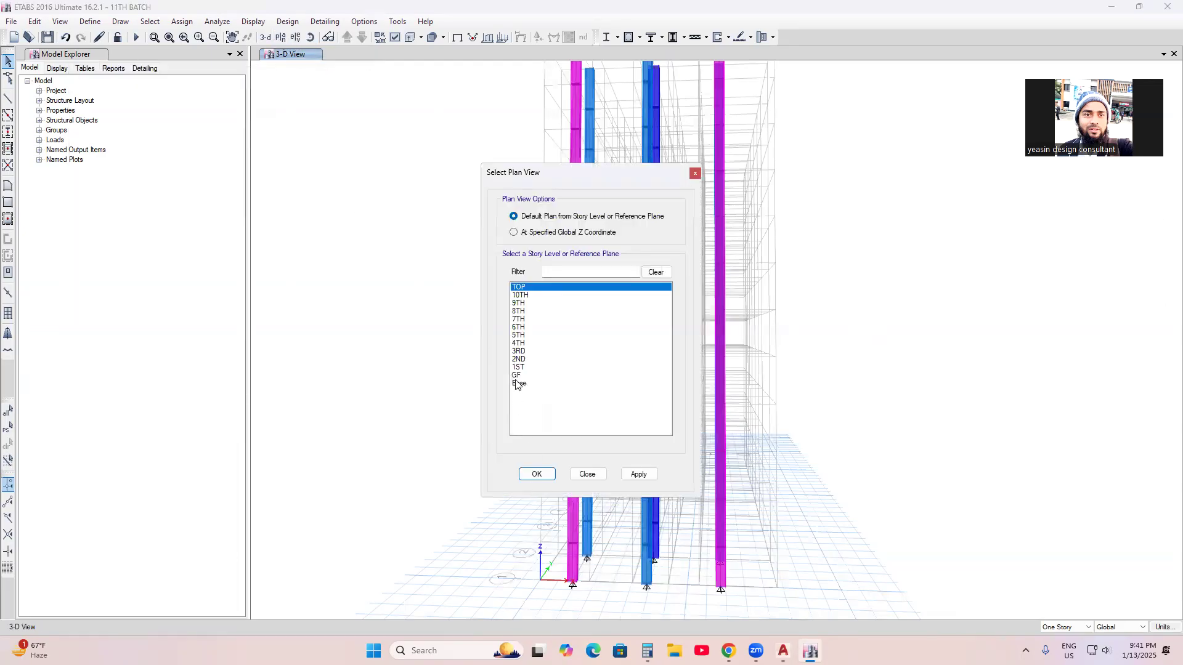
left_click(516, 376)
left_click(638, 476)
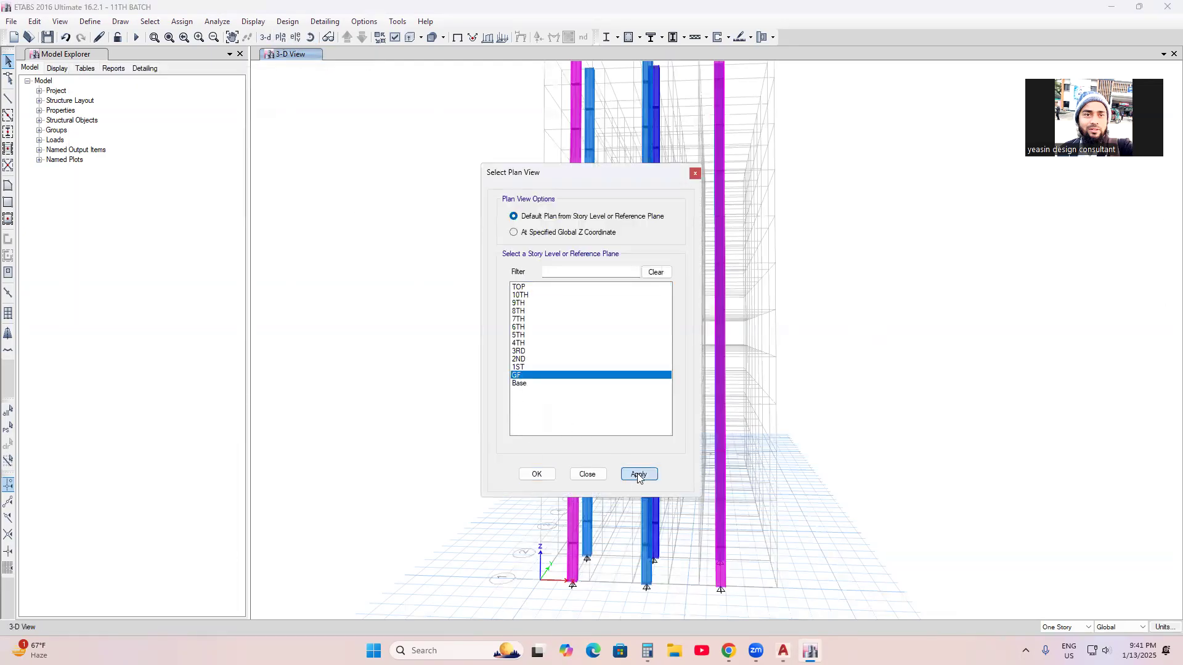
left_click(588, 475)
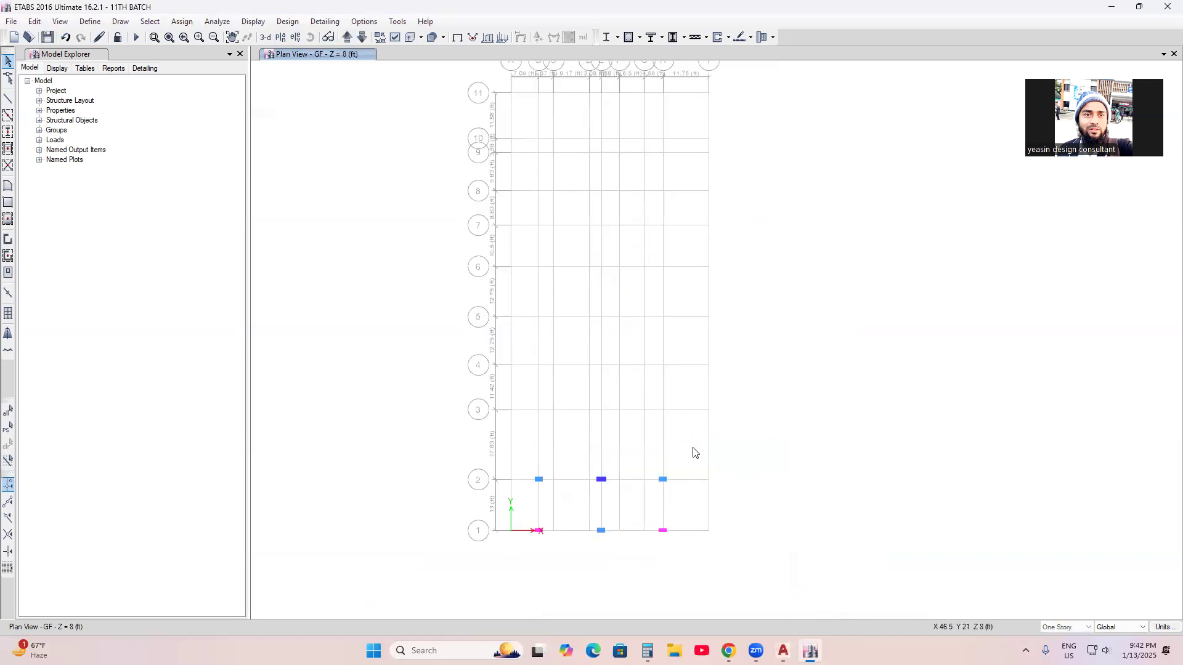
left_click(1057, 627)
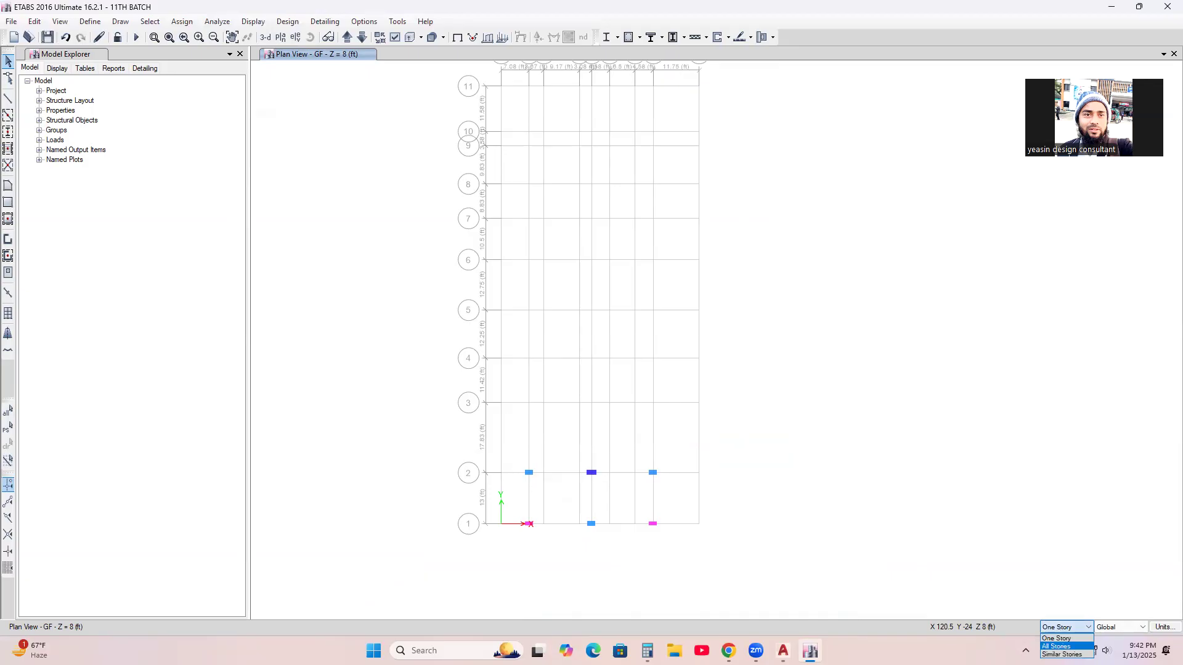
left_click(1056, 647)
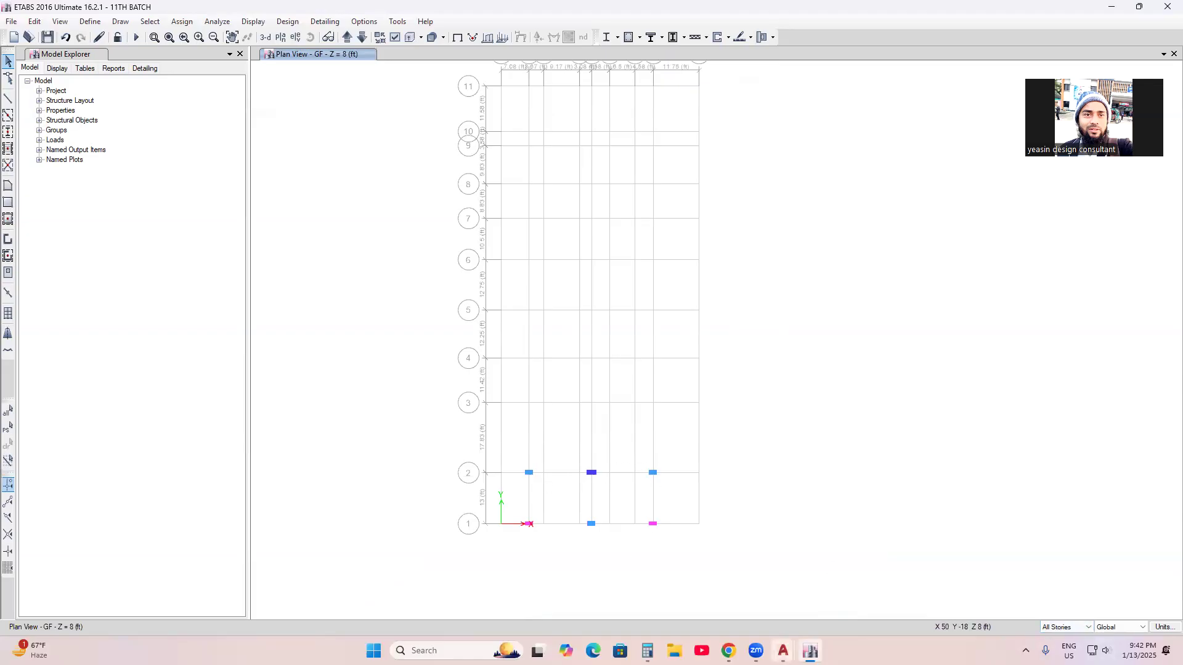
Step: Switch to 11th batch plan.dwg in AutoCAD and examine the column layout along grid row 3
left_click(782, 651)
left_click(713, 569)
scroll(591, 431, "up", 3)
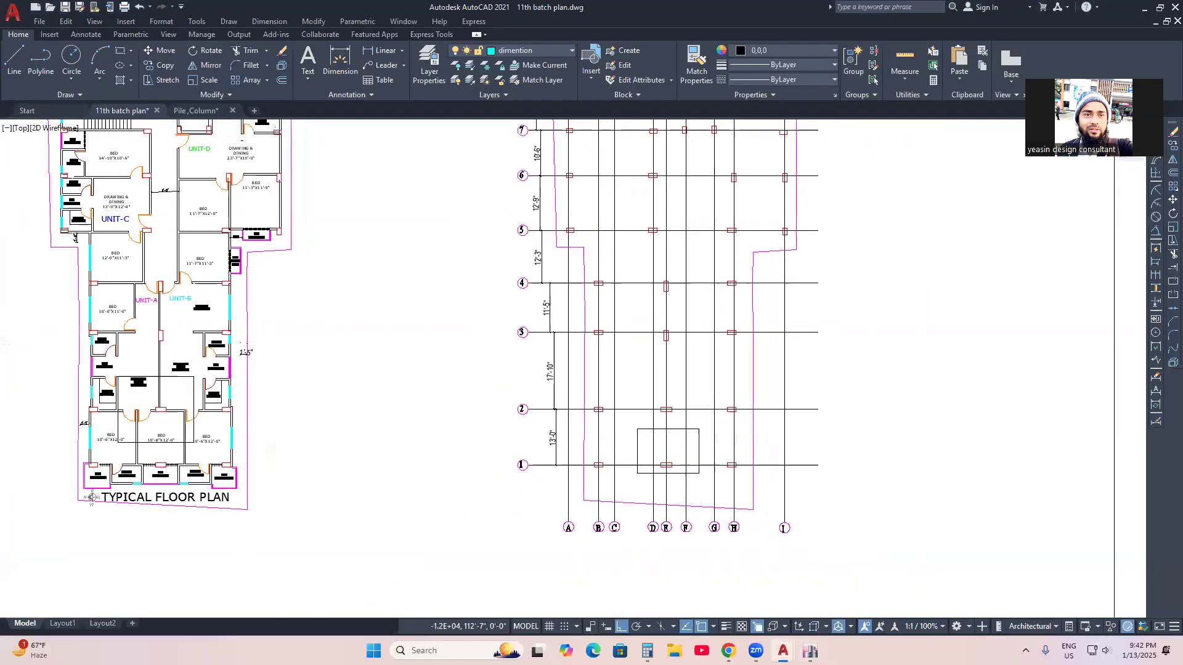
scroll(593, 387, "down", 2)
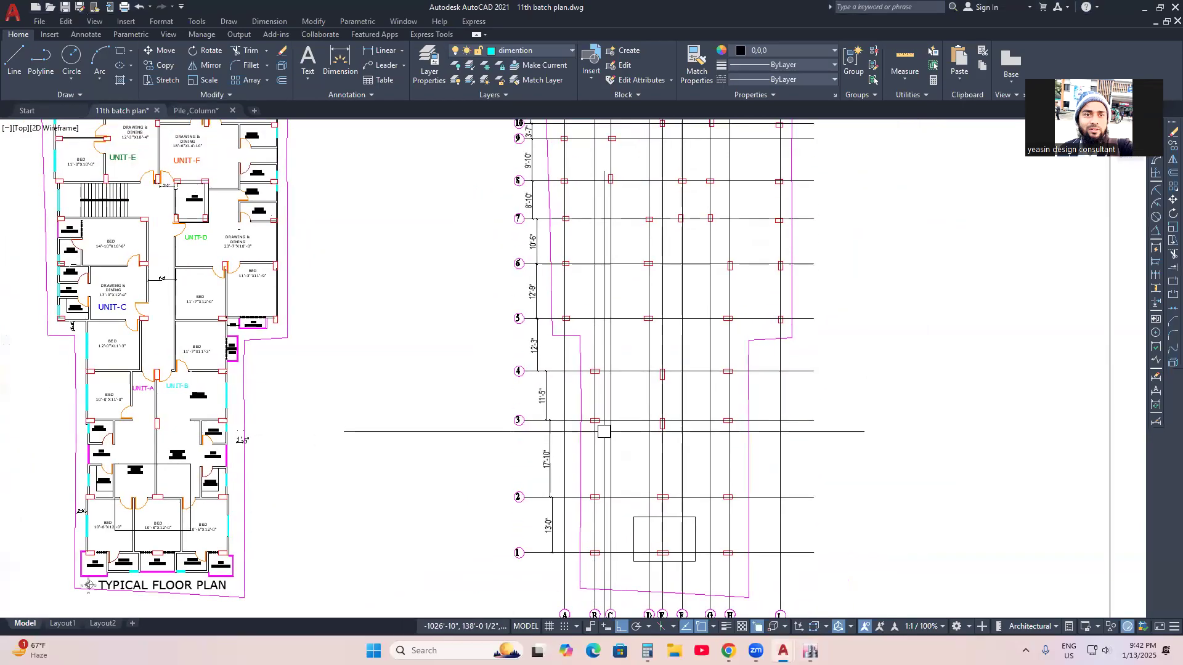
scroll(684, 436, "down", 3)
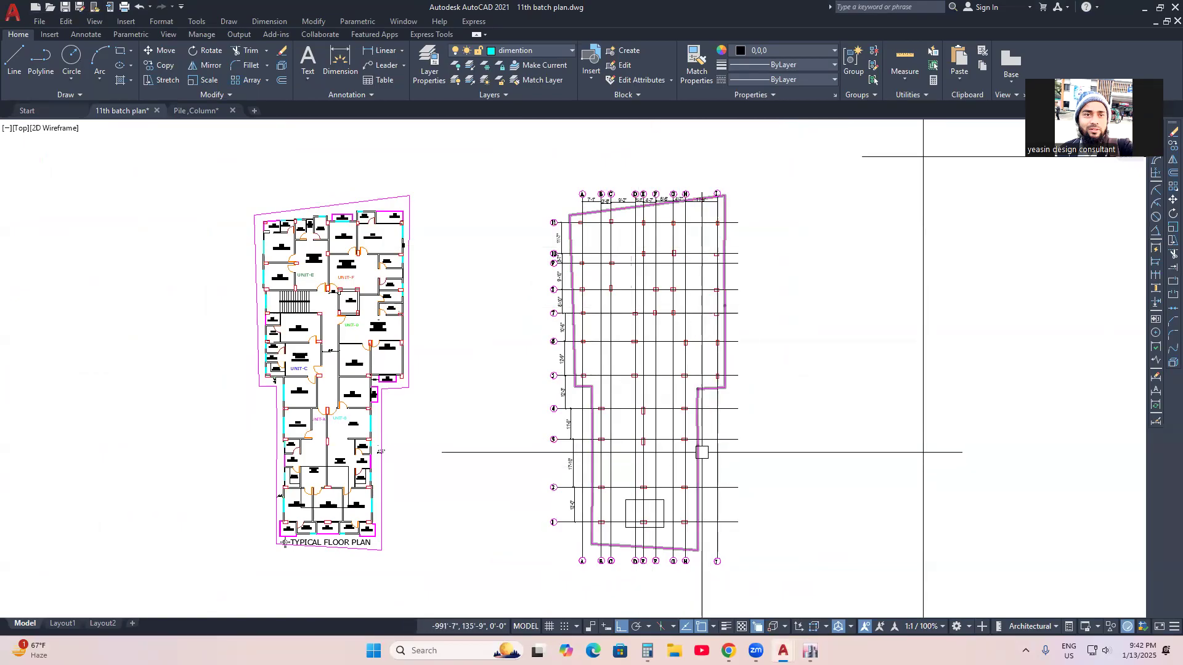
Step: Back in ETABS, draw the row 3 columns on the GF plan: C2=15X24 at B3 and H3, and C3=15X30 at E3
left_click(810, 651)
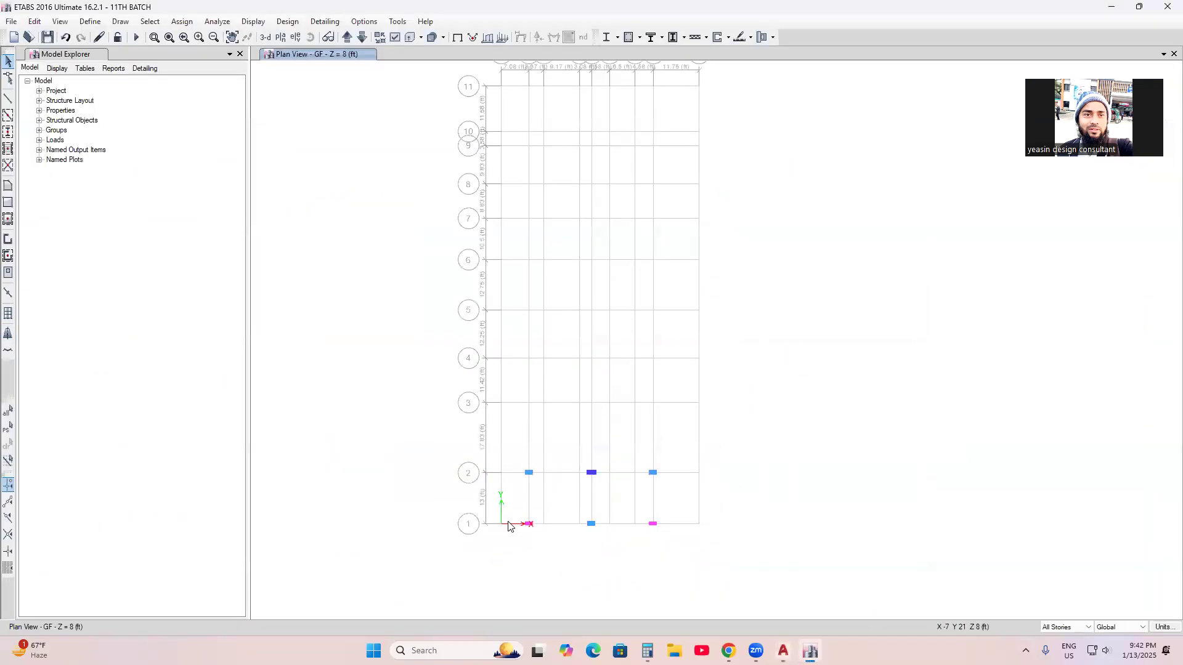
left_click(8, 133)
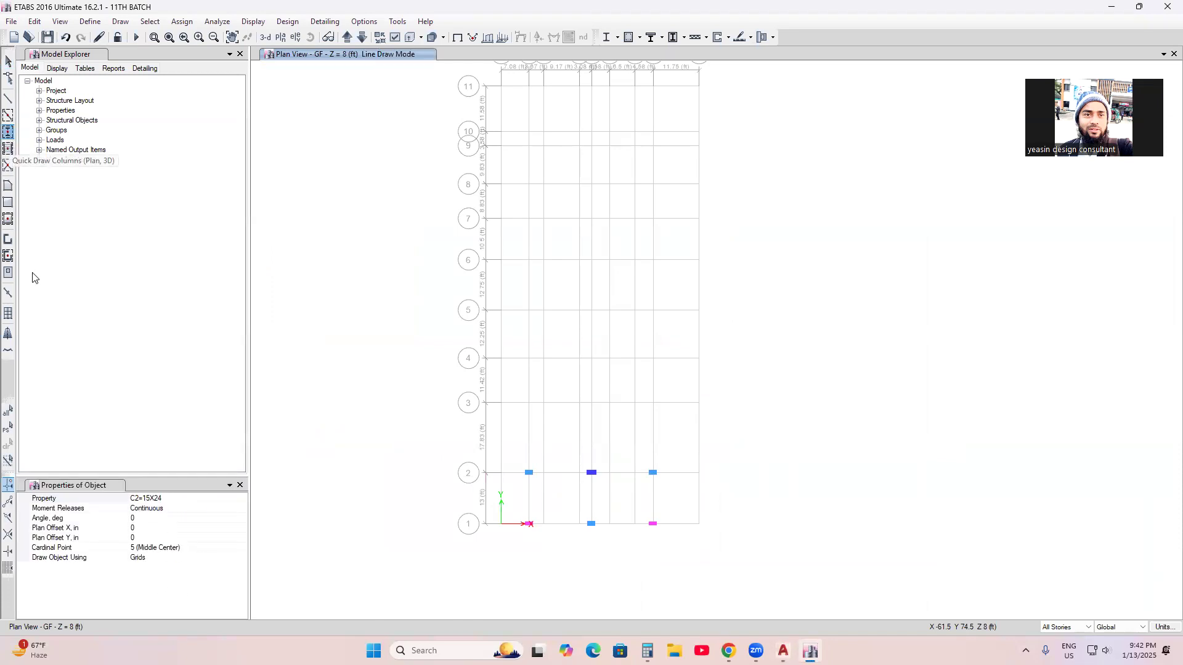
left_click(173, 500)
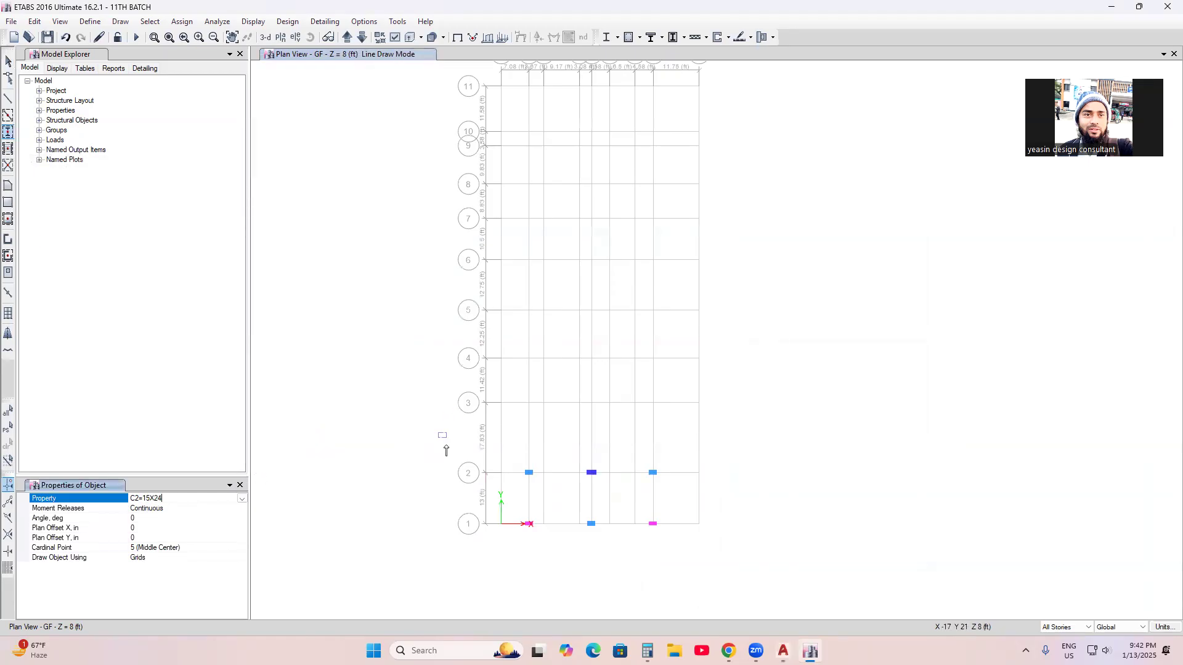
left_click(528, 404)
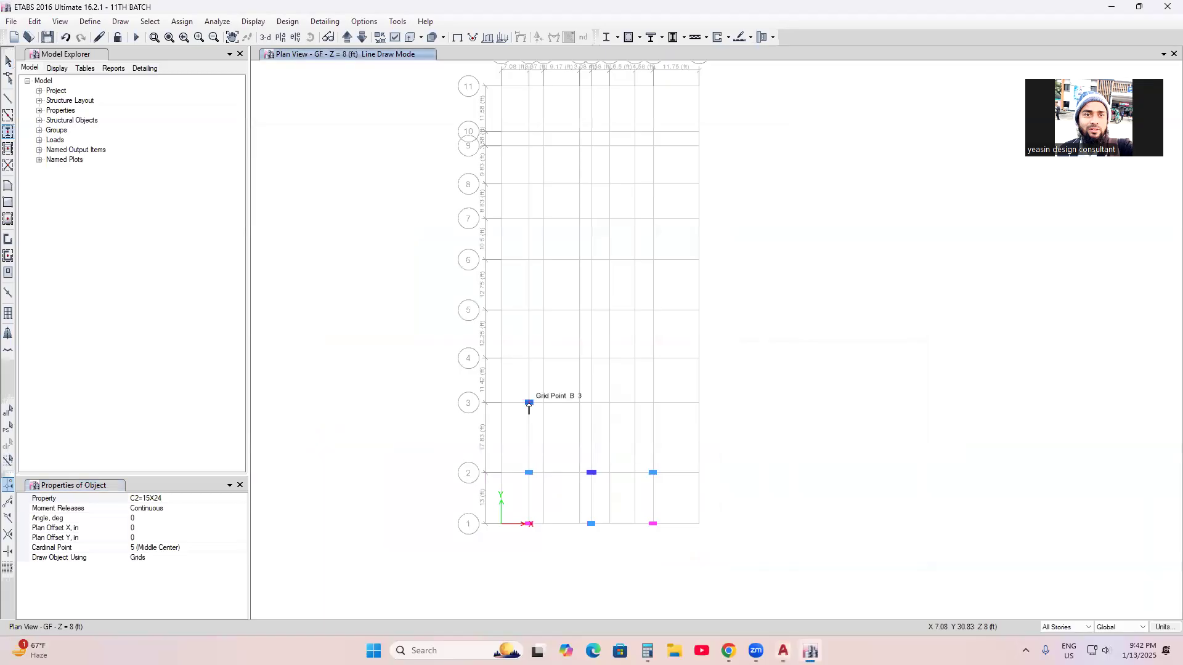
left_click(188, 498)
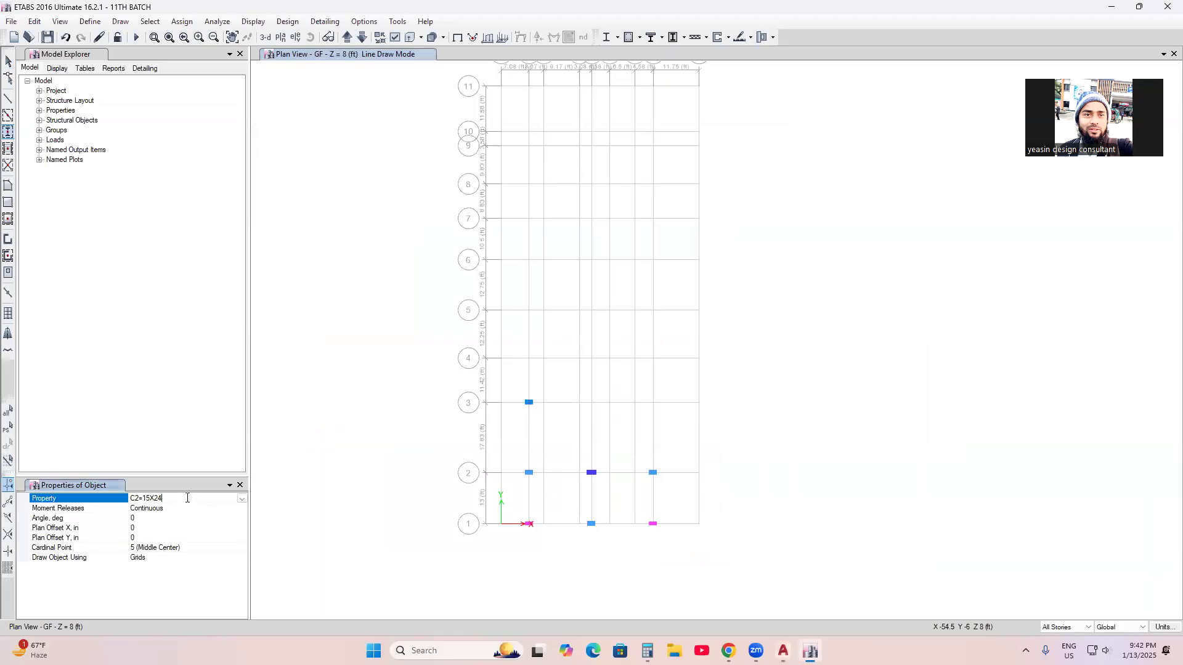
left_click(243, 500)
left_click(168, 532)
left_click(592, 403)
left_click(190, 499)
left_click(242, 499)
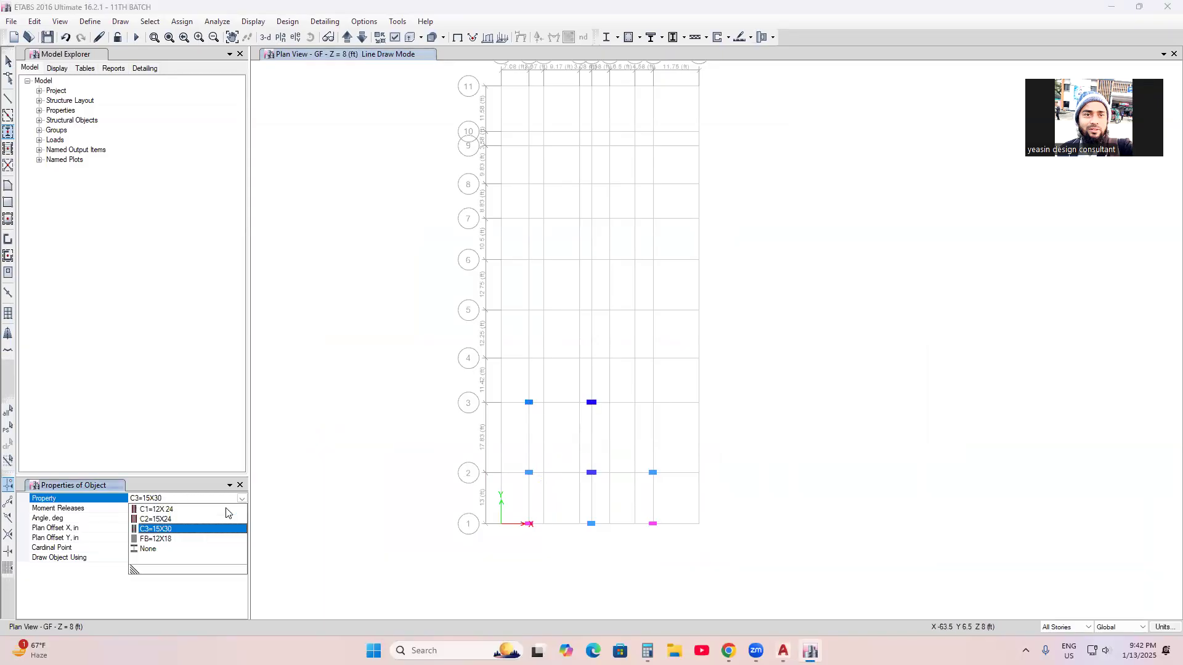
left_click(164, 519)
left_click(652, 404)
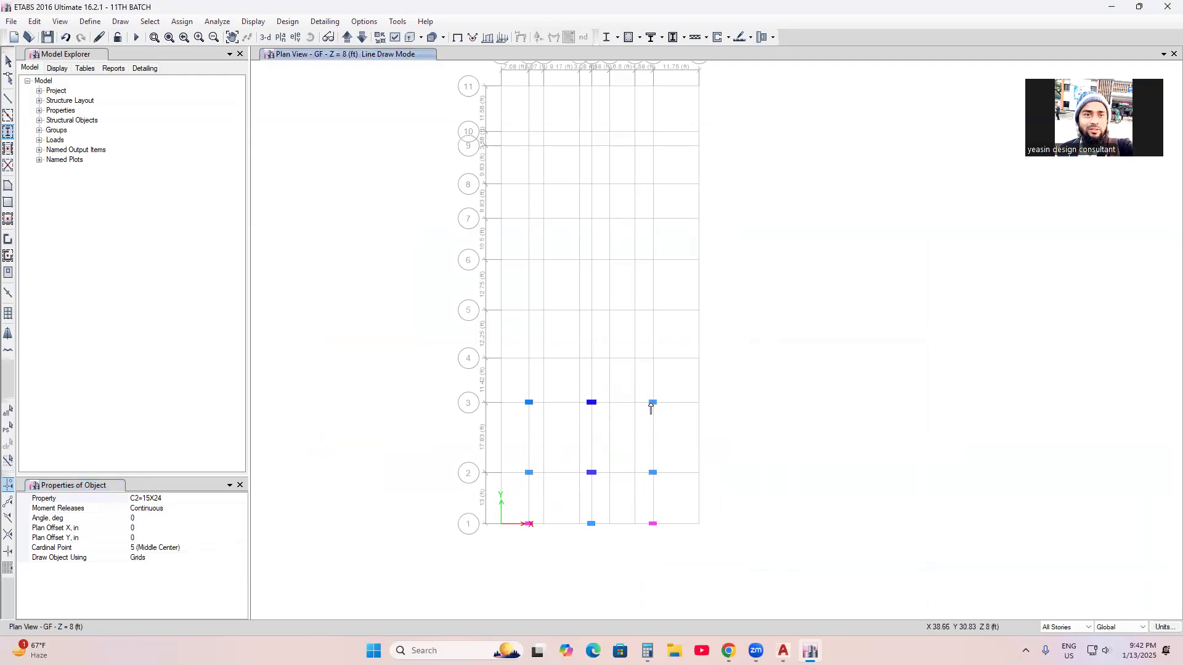
Step: Switch to the AutoCAD column plan and examine the columns along grid row 4 and the rows above it
middle_click_drag(766, 463, 761, 473)
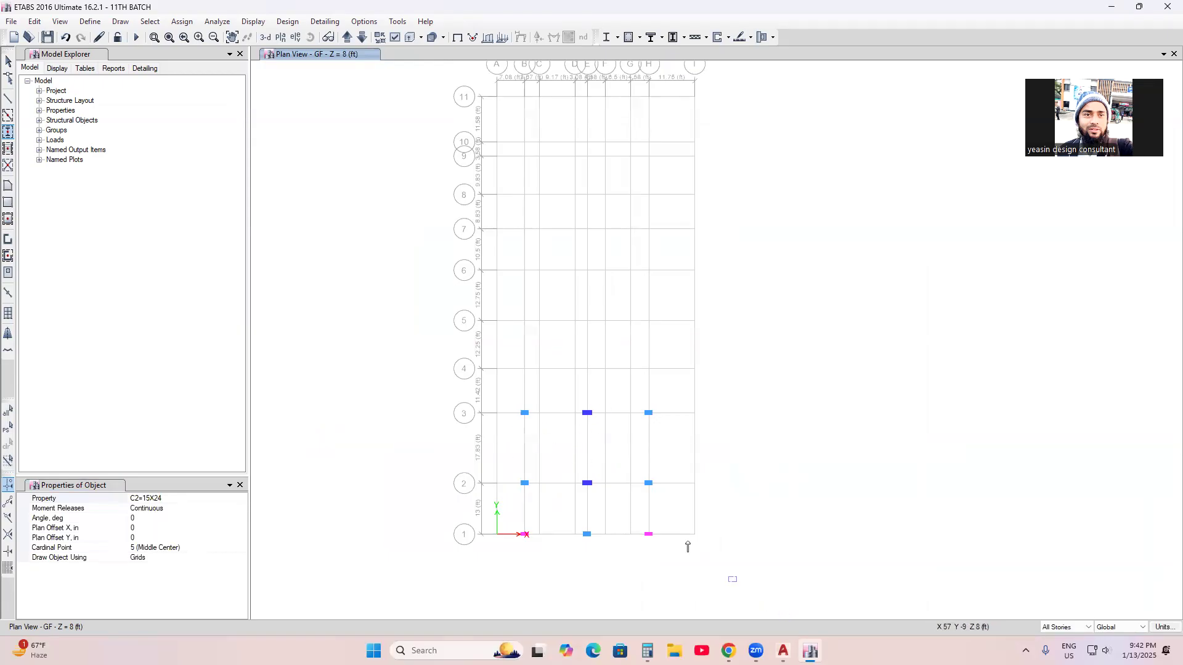
mouse_move(782, 651)
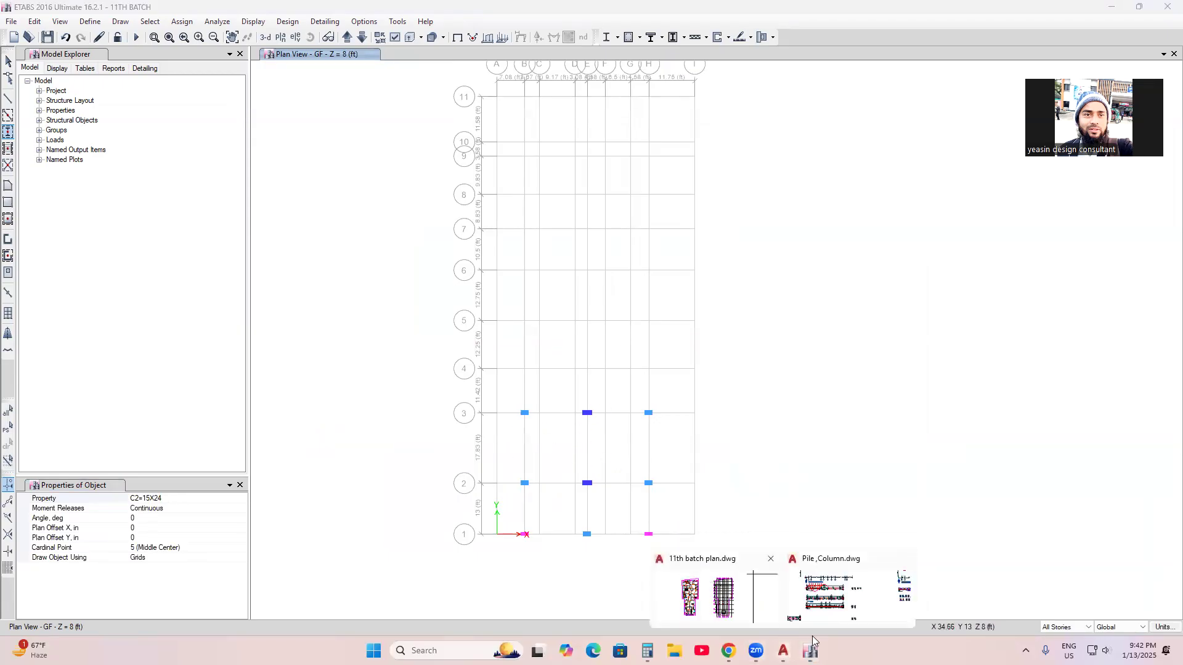
left_click(703, 591)
scroll(568, 436, "up", 5)
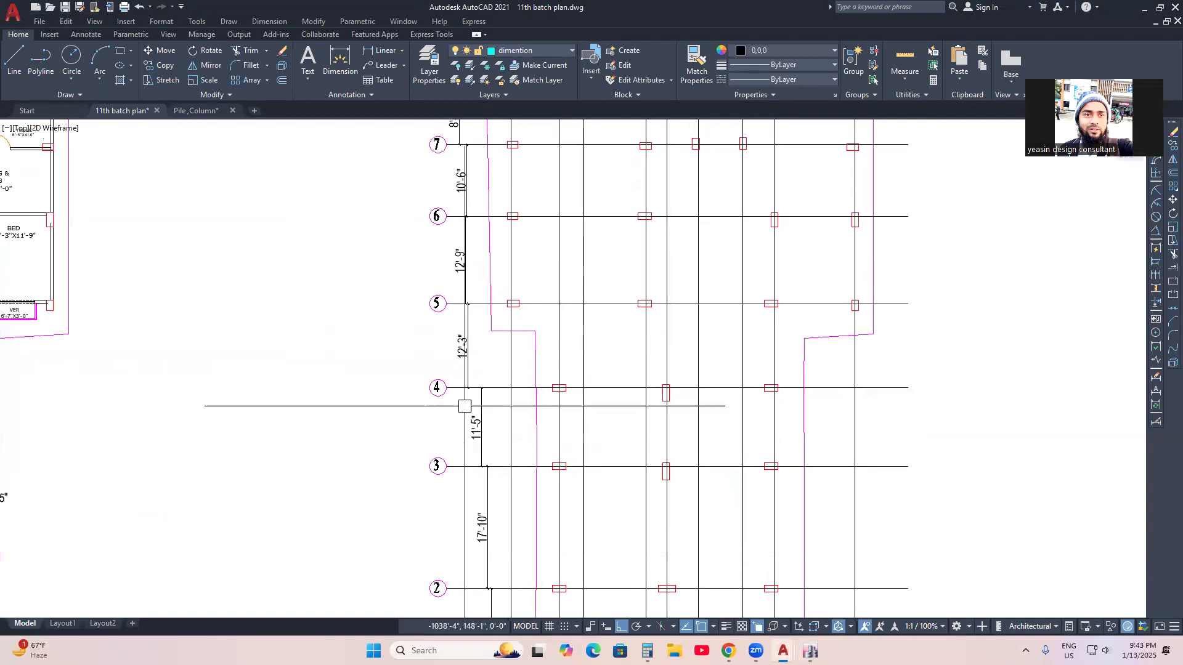
middle_click_drag(630, 412, 623, 509)
scroll(547, 446, "down", 2)
scroll(541, 457, "up", 2)
scroll(615, 455, "down", 2)
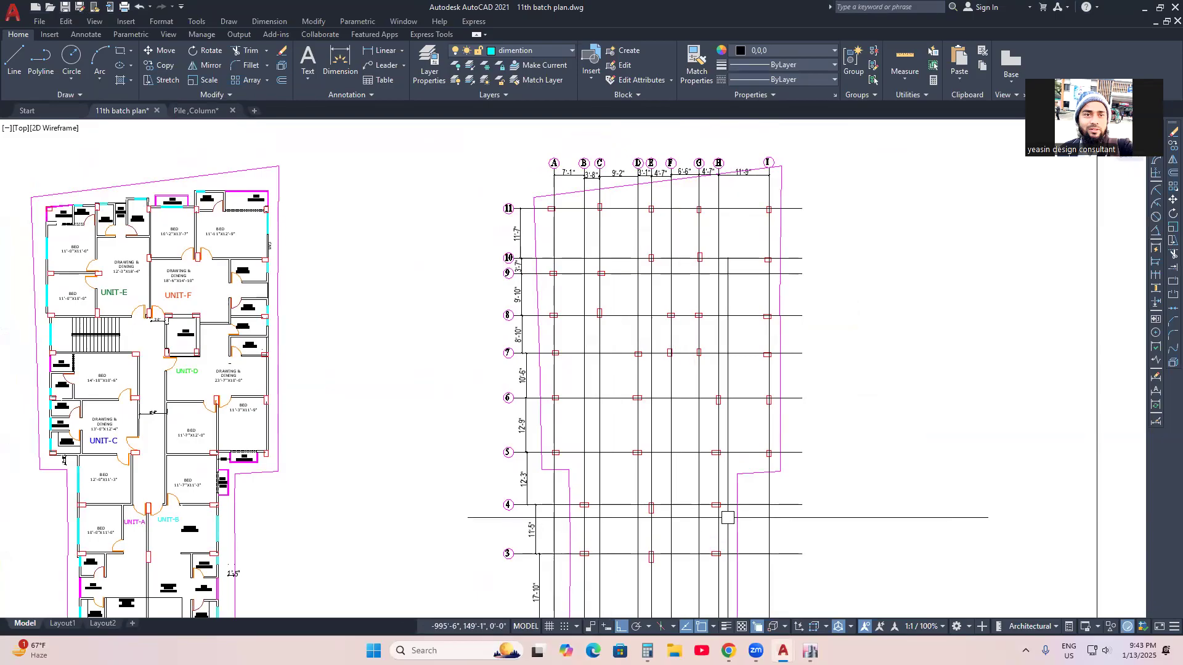
Step: Back in ETABS, draw C2=15X24 columns at B4 and H4 and a C3=15X30 column at E4
left_click(810, 650)
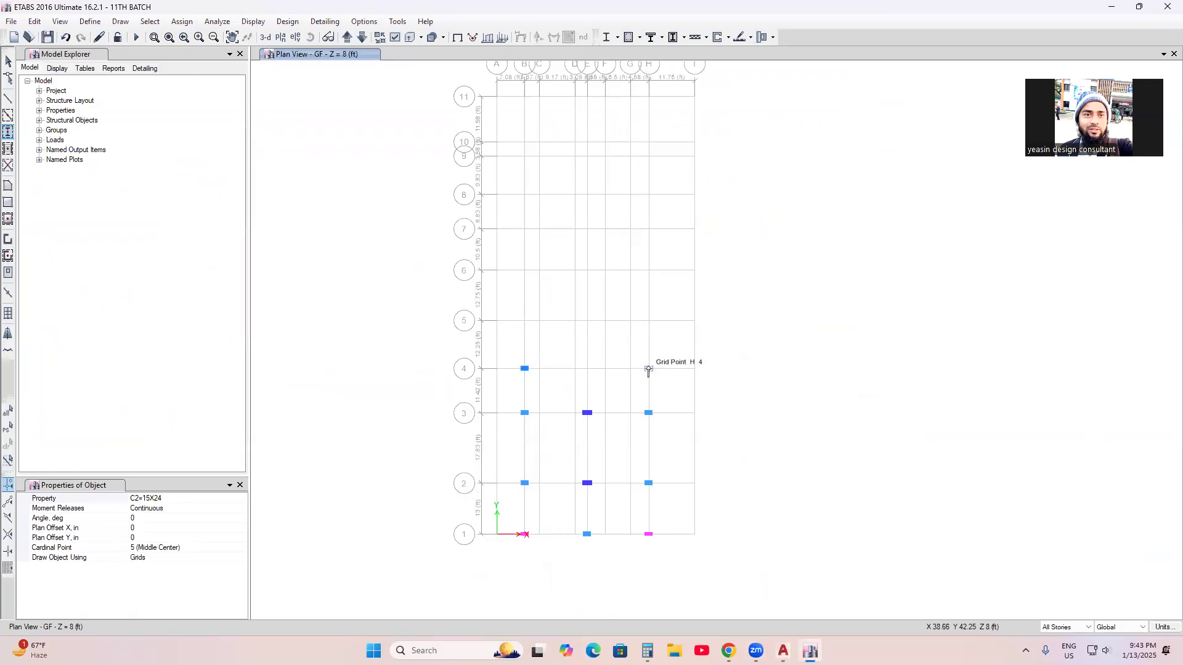
left_click(184, 499)
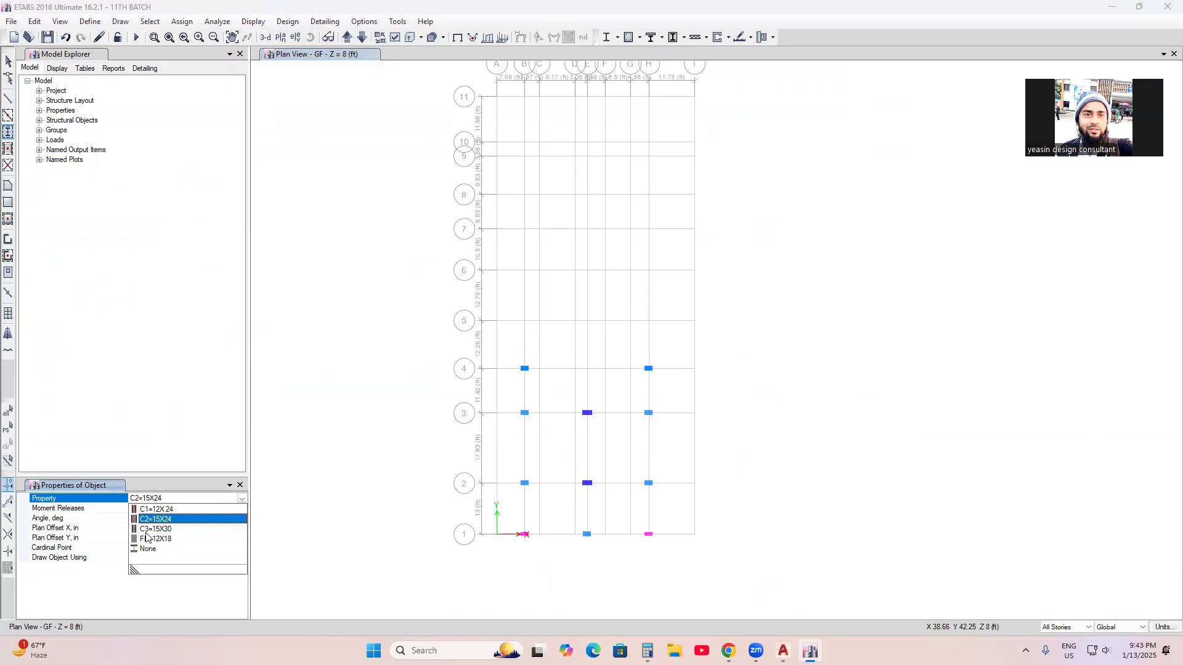
left_click(171, 531)
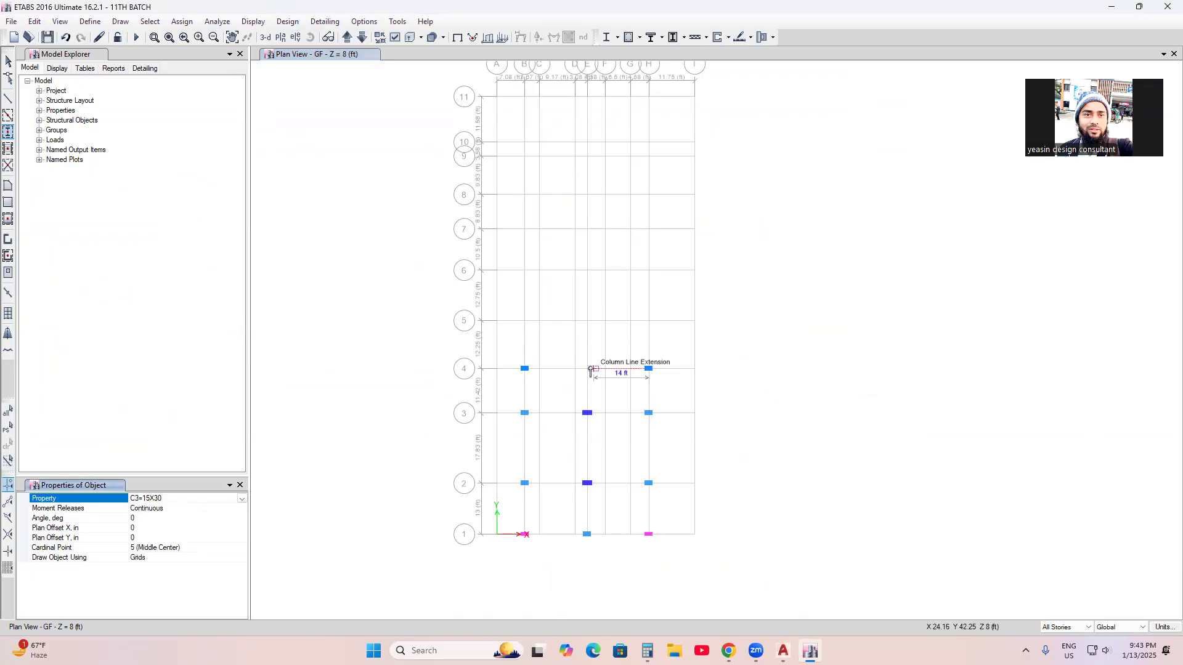
left_click(586, 370)
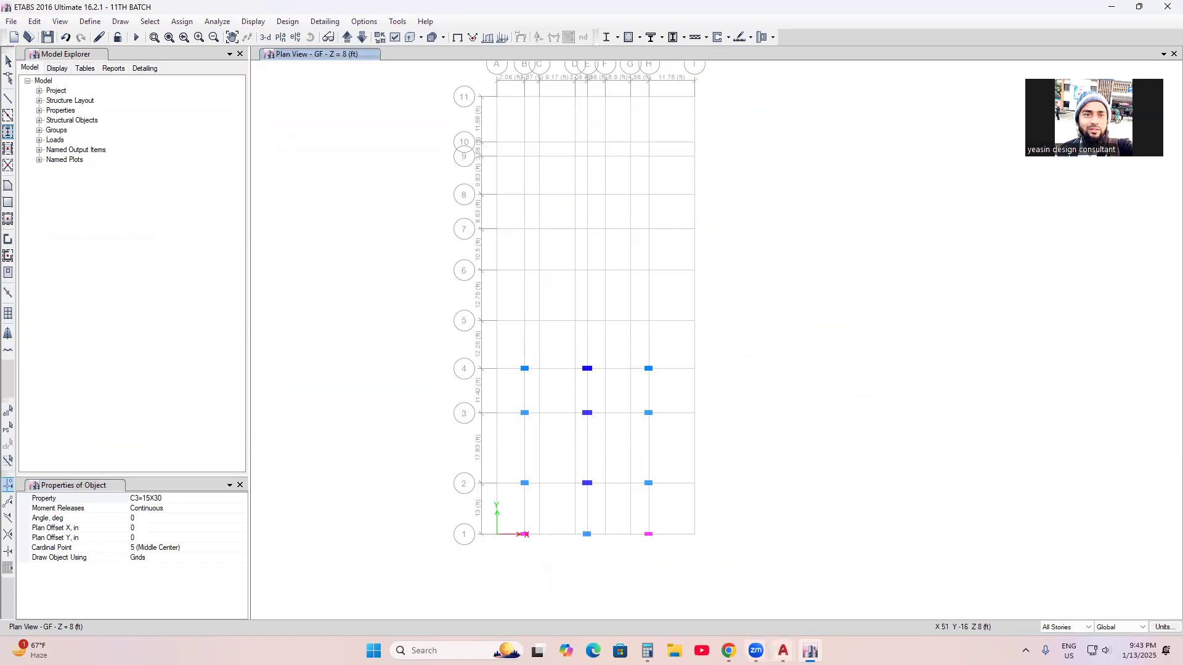
Step: Check the orientation of the grid line E columns in rows 3 and 4 on the AutoCAD plan, and return to ETABS
left_click(751, 576)
middle_click_drag(643, 486, 576, 444)
middle_click_drag(612, 504, 595, 471)
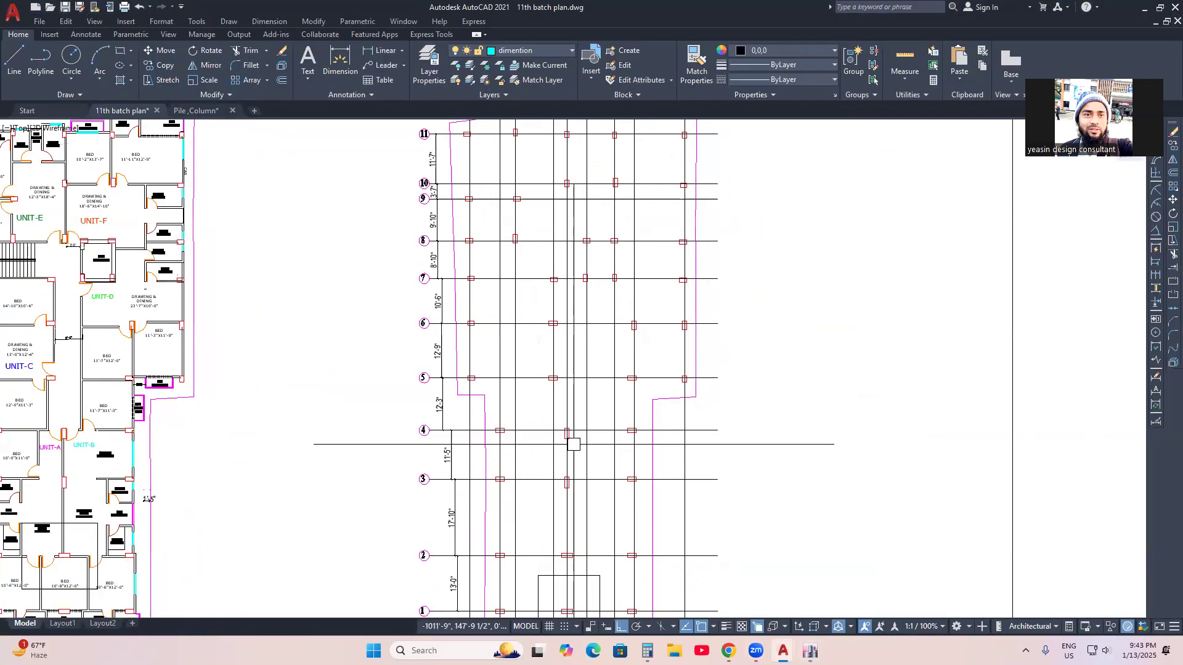
scroll(573, 444, "up", 2)
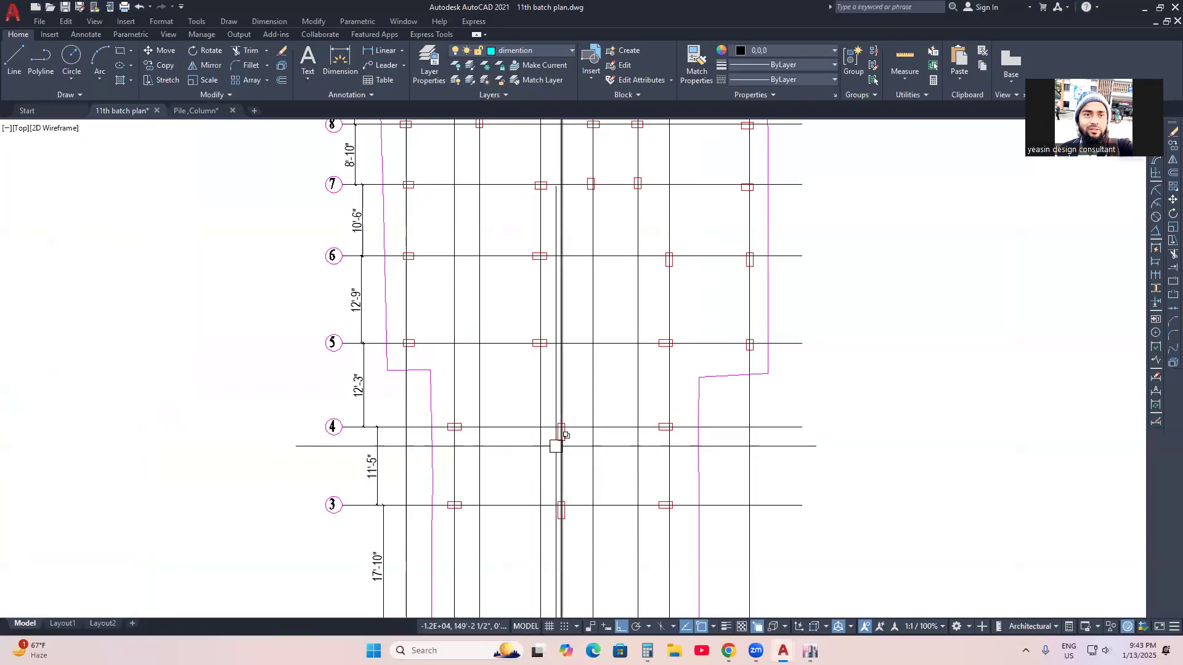
scroll(556, 447, "down", 2)
scroll(573, 459, "up", 2)
scroll(563, 453, "up", 2)
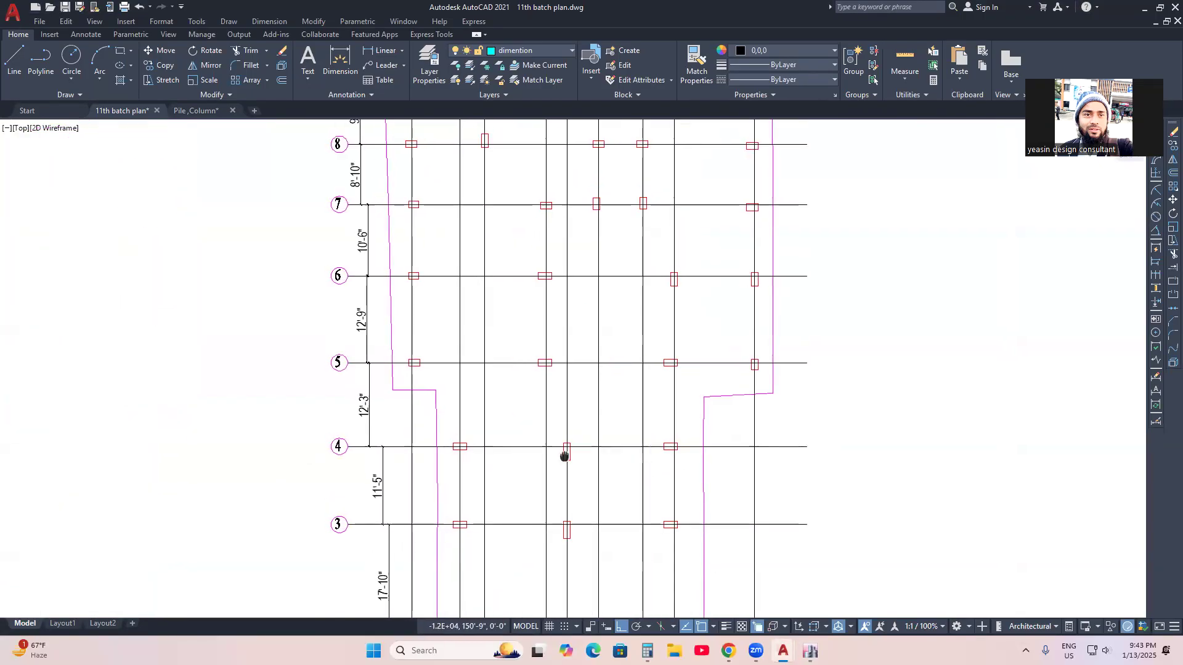
key("alt+Tab")
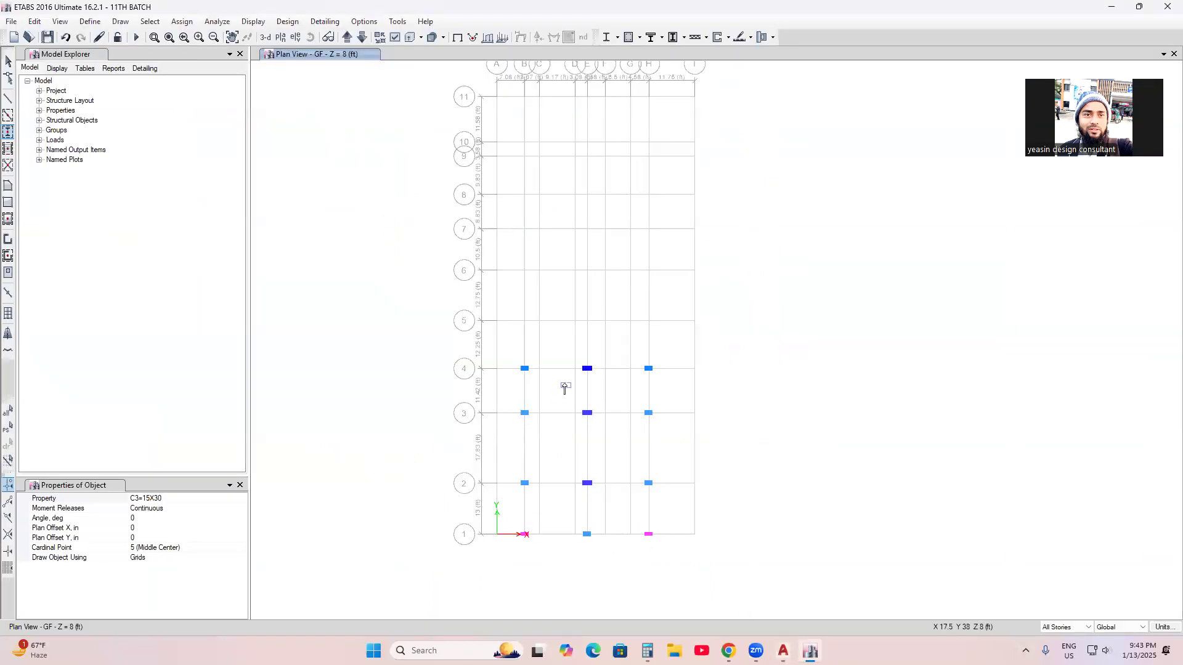
Step: Set the drawing angle of the C3=15X30 column to 90 degrees
scroll(579, 422, "down", 1)
middle_click_drag(544, 390, 548, 415)
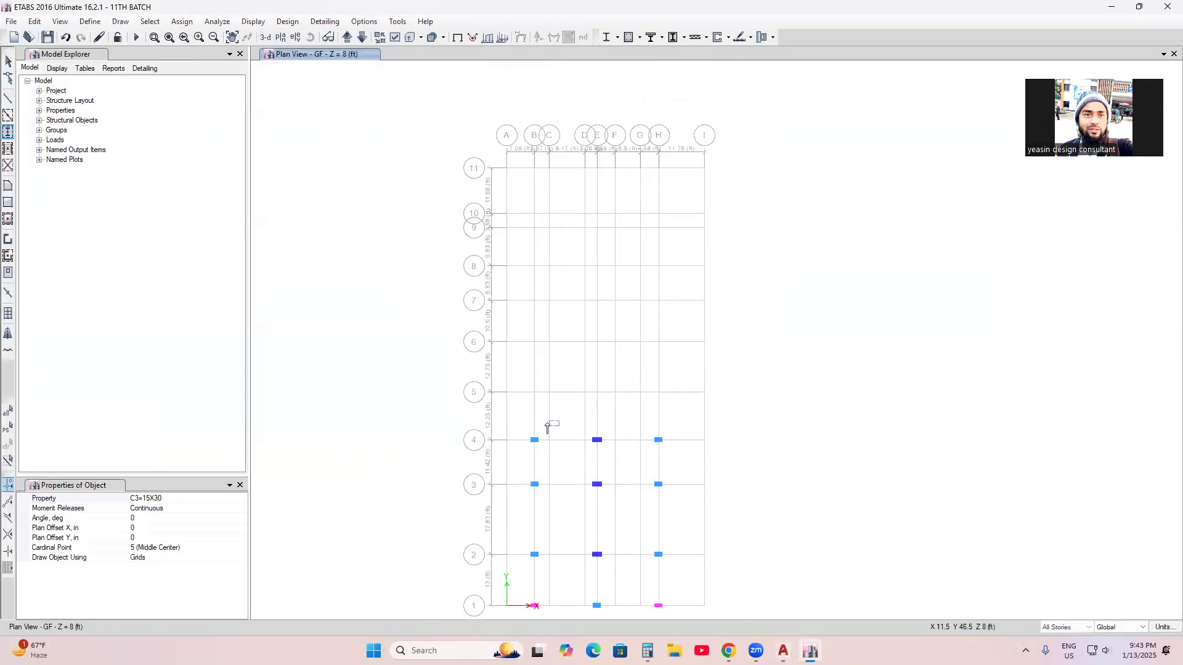
left_click(138, 522)
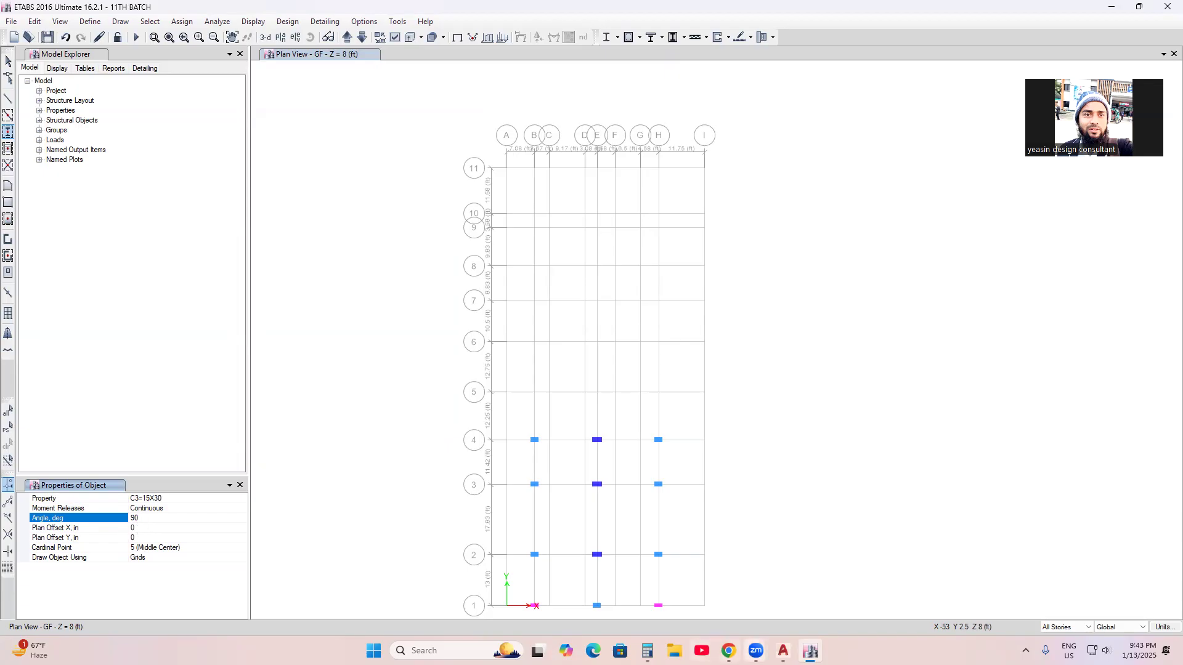
Step: Switch to the AutoCAD column plan and examine the columns along grid row 5
left_click(778, 647)
left_click(717, 592)
middle_click_drag(523, 416, 589, 485)
middle_click_drag(469, 454, 497, 505)
scroll(497, 505, "down", 2)
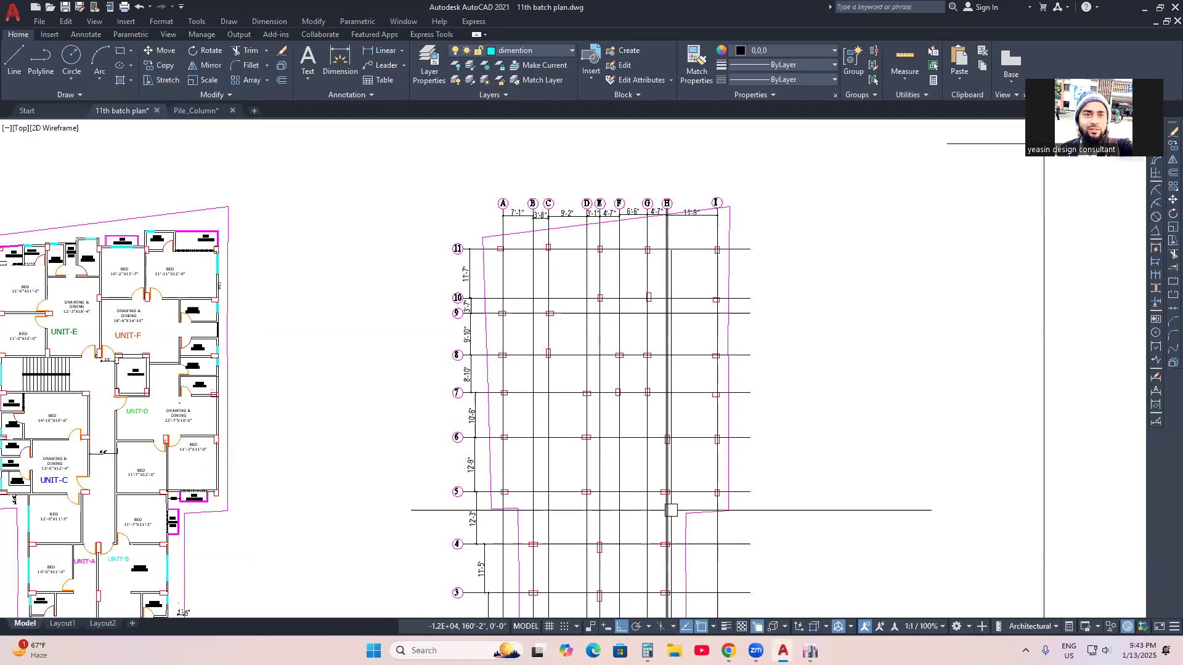
Step: Back in ETABS, draw C3=15X30 columns at A5 with a 90-degree angle and at D5 and H5 with angle 0
left_click(810, 651)
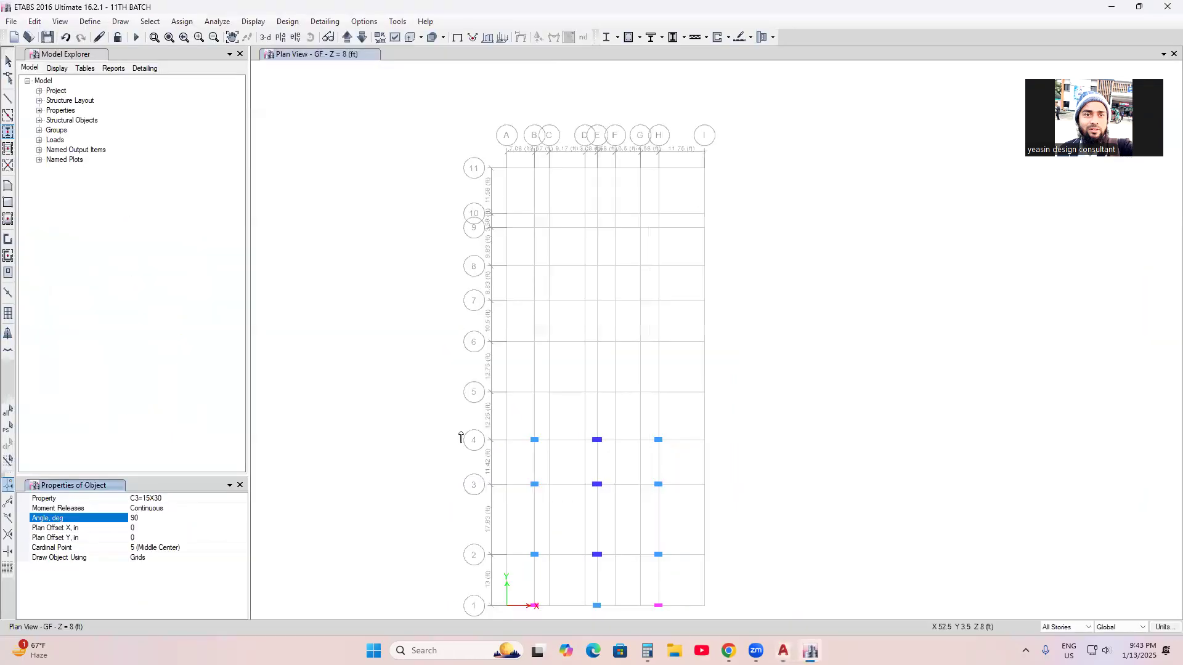
left_click(512, 400)
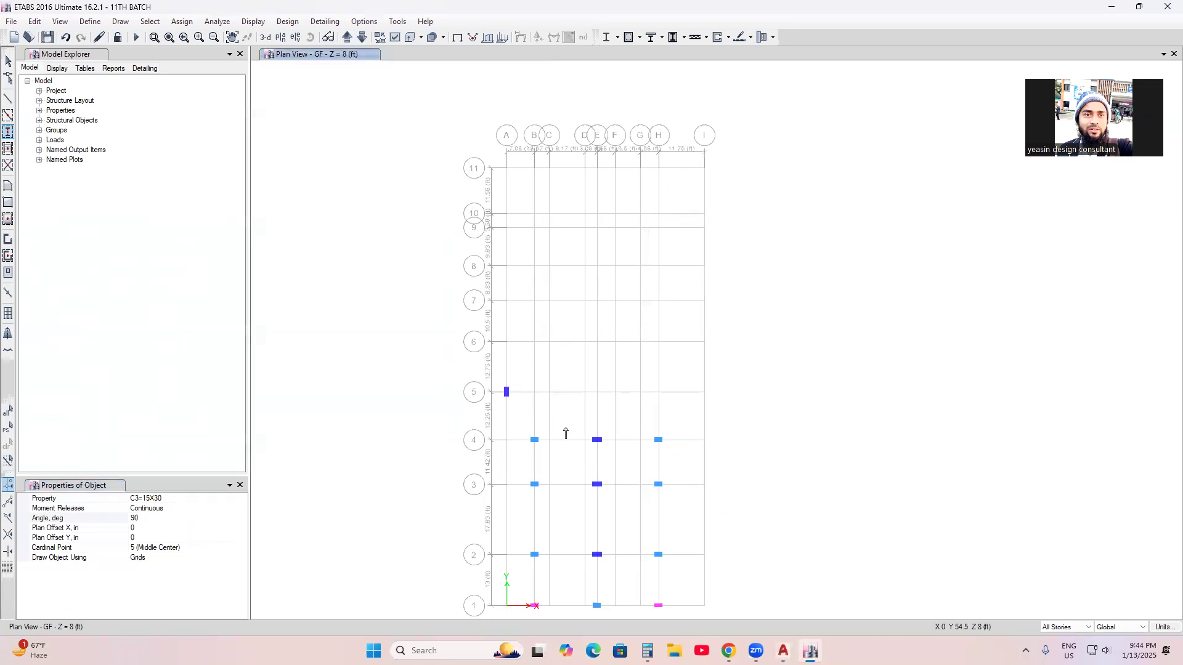
left_click(174, 500)
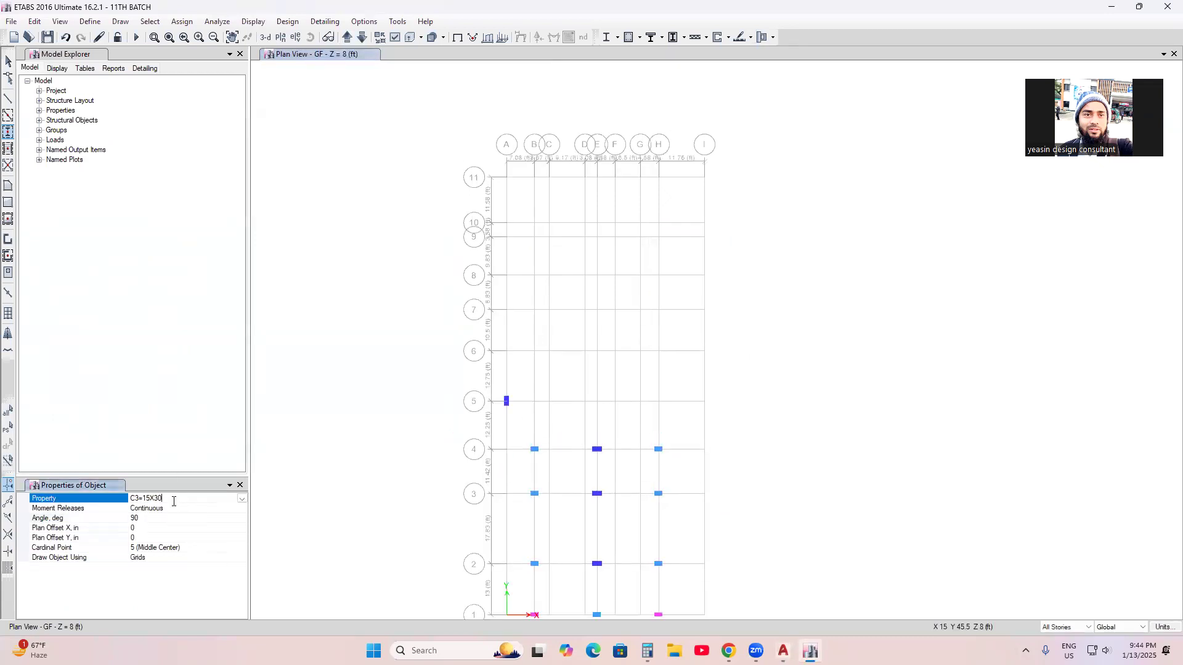
left_click(149, 520)
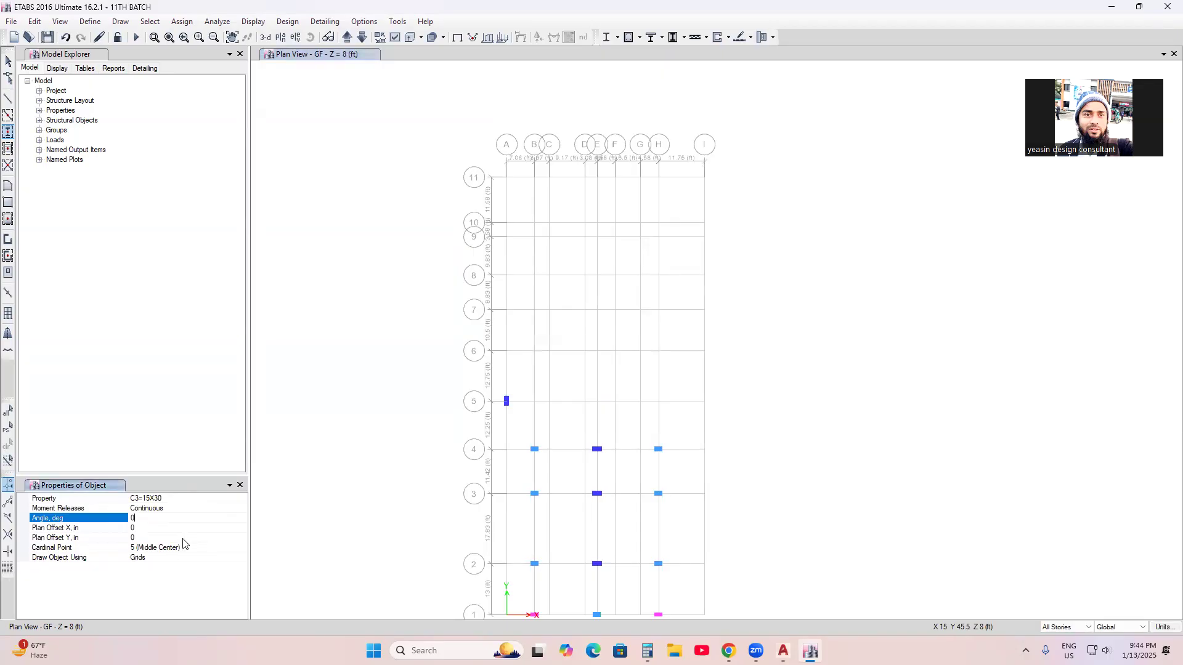
left_click(585, 401)
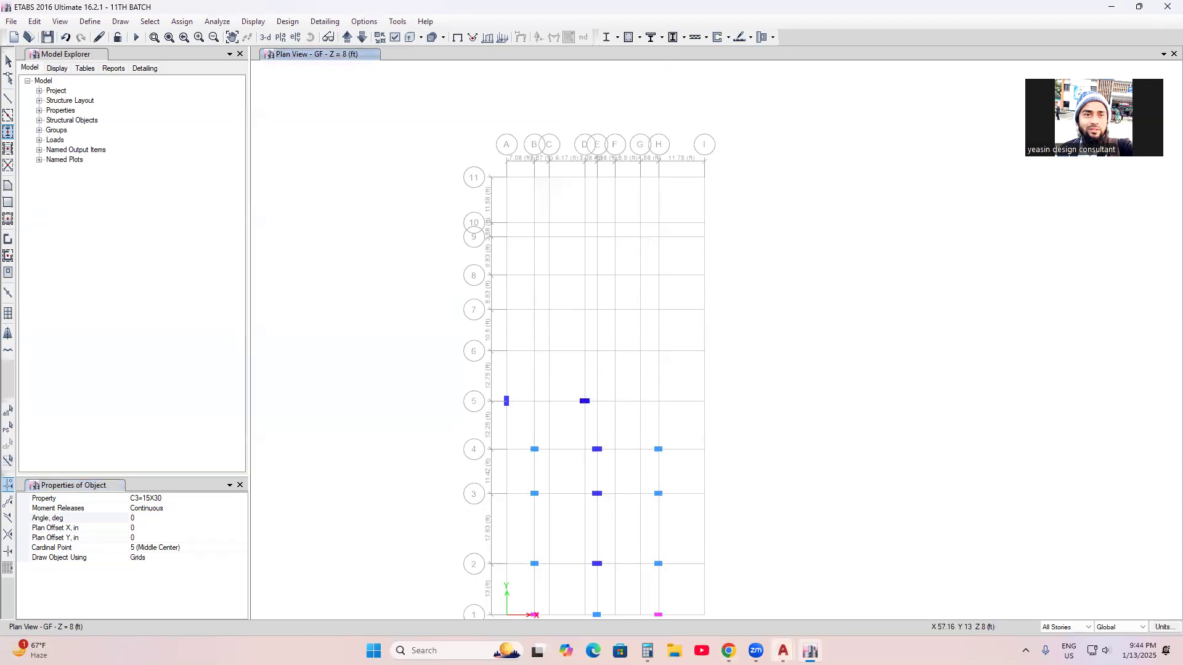
mouse_move(778, 649)
left_click(708, 595)
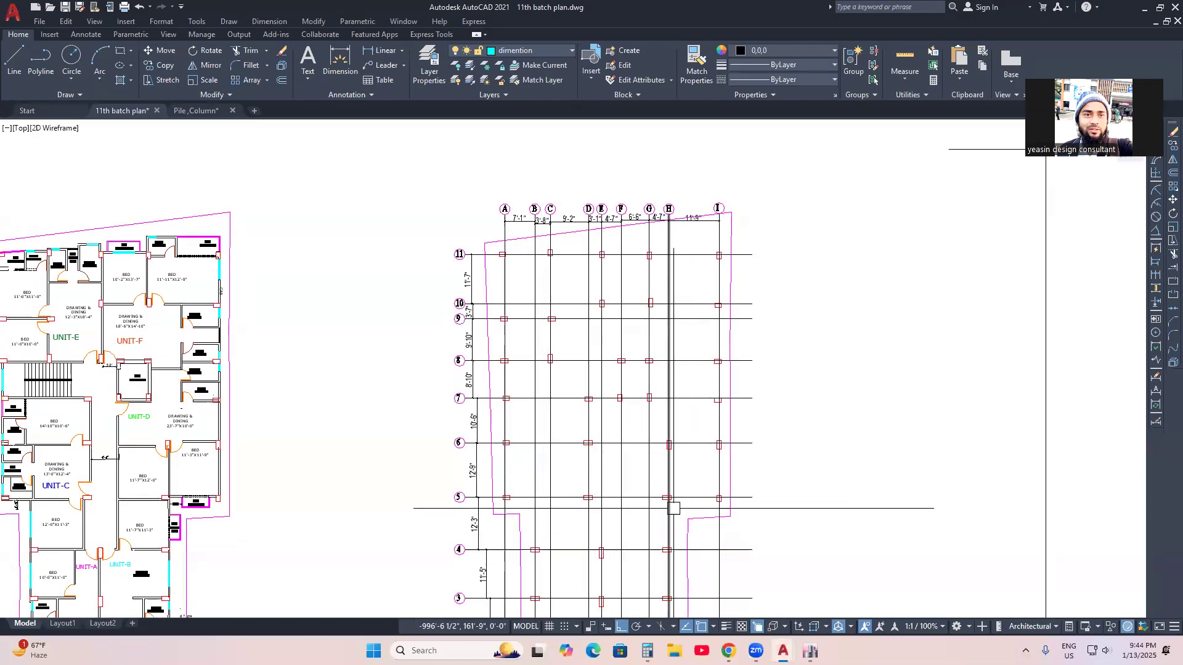
left_click(810, 651)
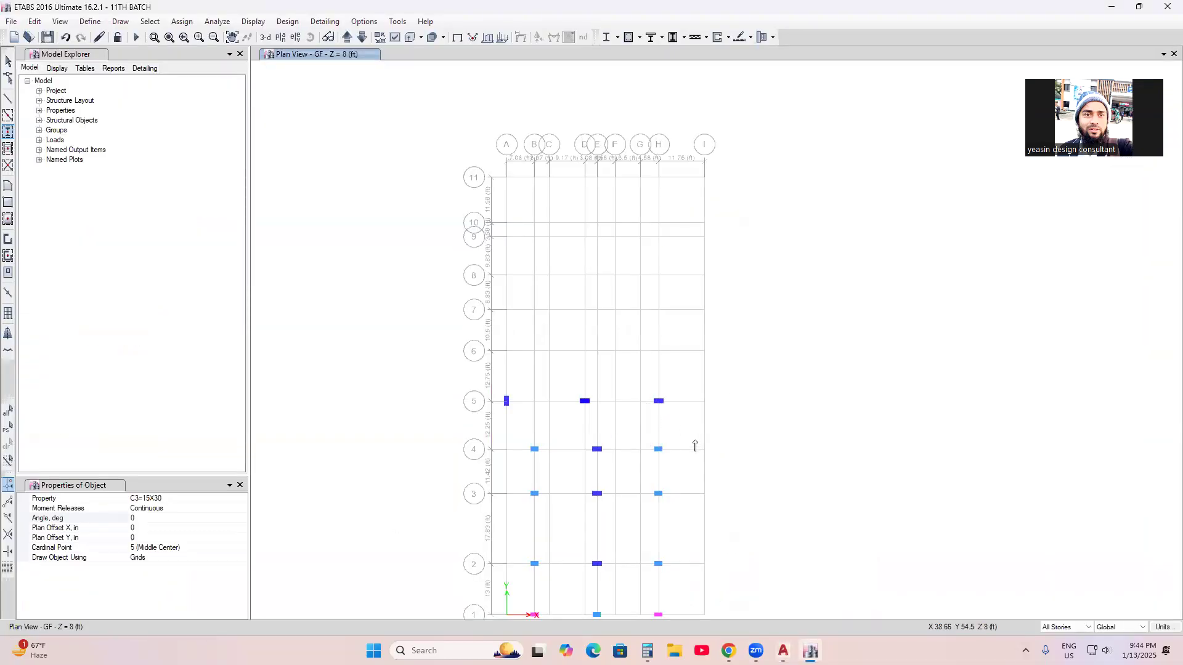
Step: Switch the section to C2=15X24 and draw a column at I5
left_click(242, 498)
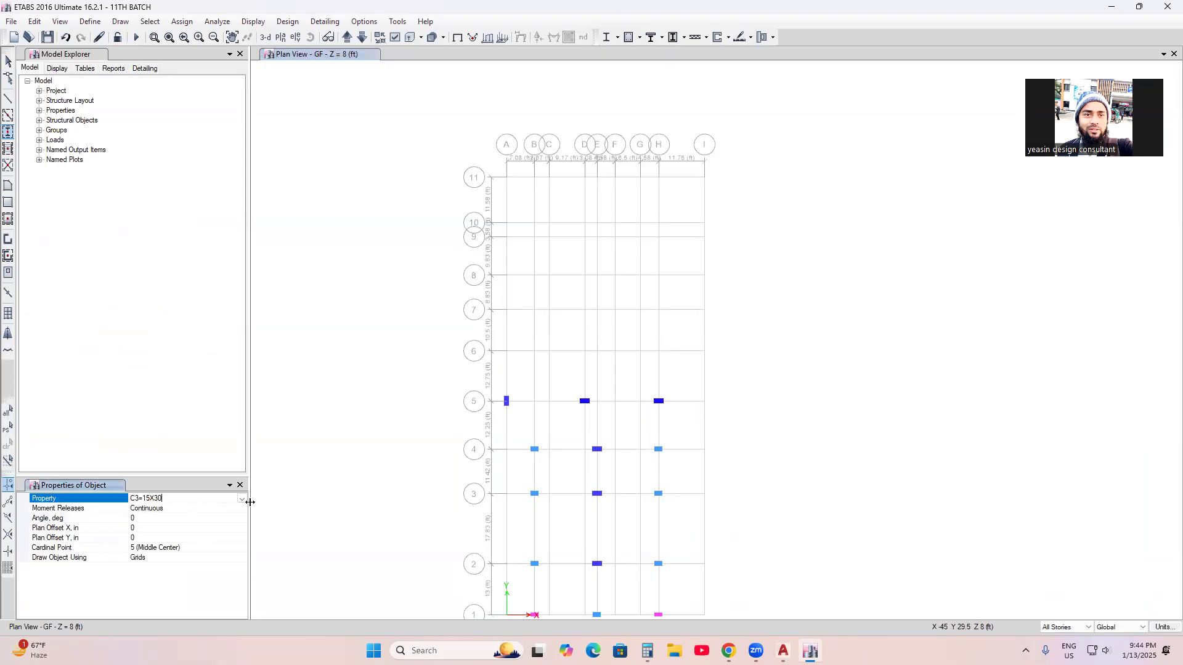
left_click(242, 498)
left_click(168, 519)
middle_click_drag(716, 465, 654, 459)
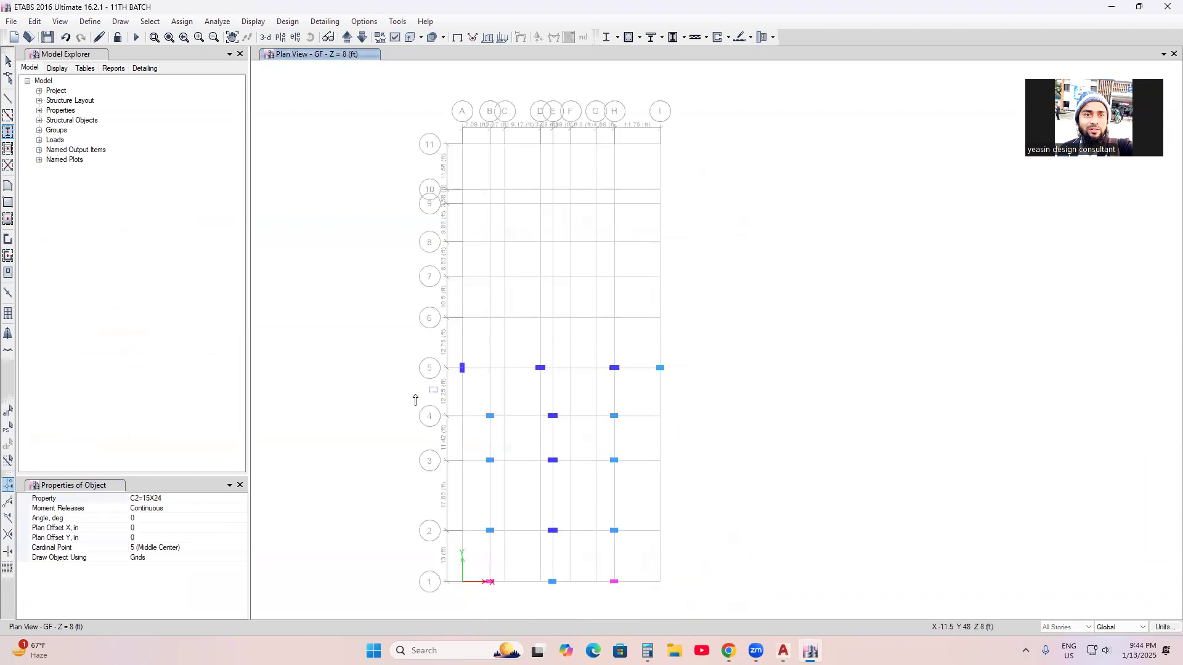
middle_click_drag(681, 390, 683, 411)
Step: Check grid row 6 on the AutoCAD column plan, and draw C2=15X24 columns at A6 and I6 in ETABS
mouse_move(788, 644)
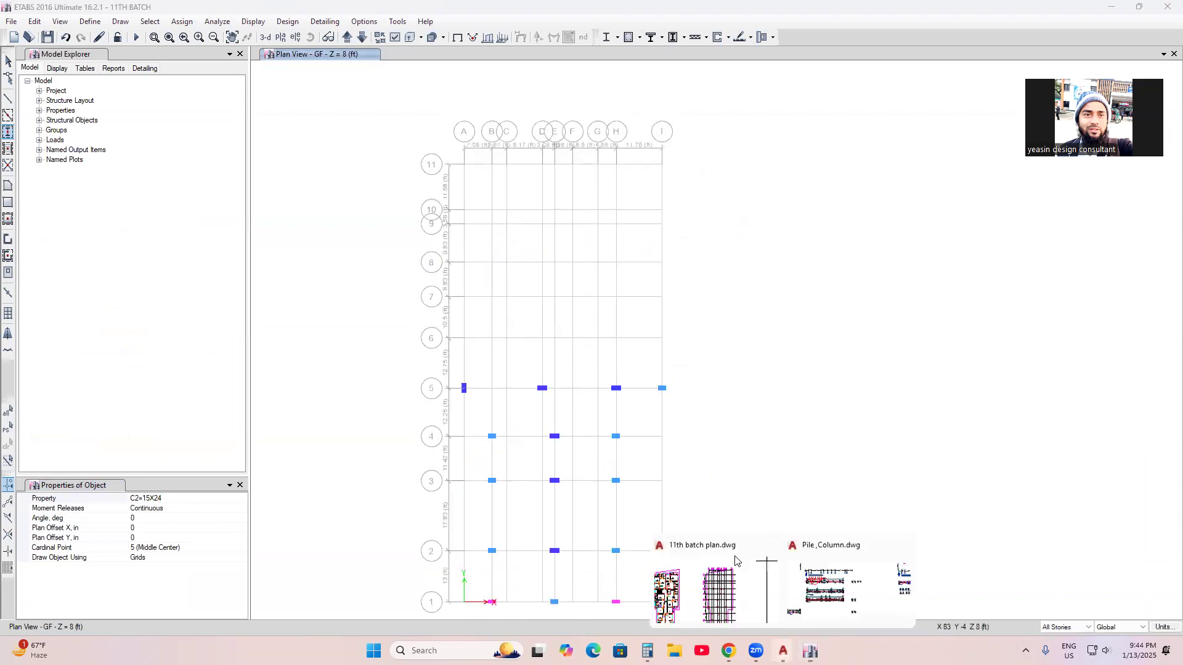
left_click(755, 540)
scroll(580, 407, "up", 2)
scroll(542, 494, "down", 2)
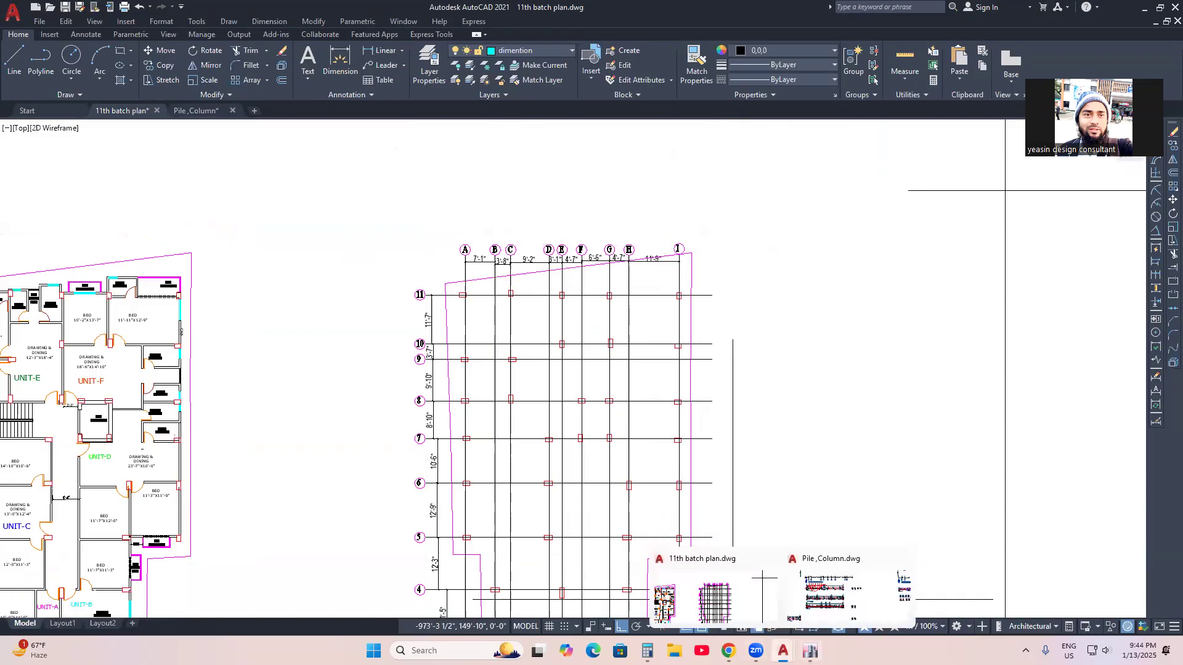
left_click(810, 651)
middle_click_drag(482, 384, 487, 402)
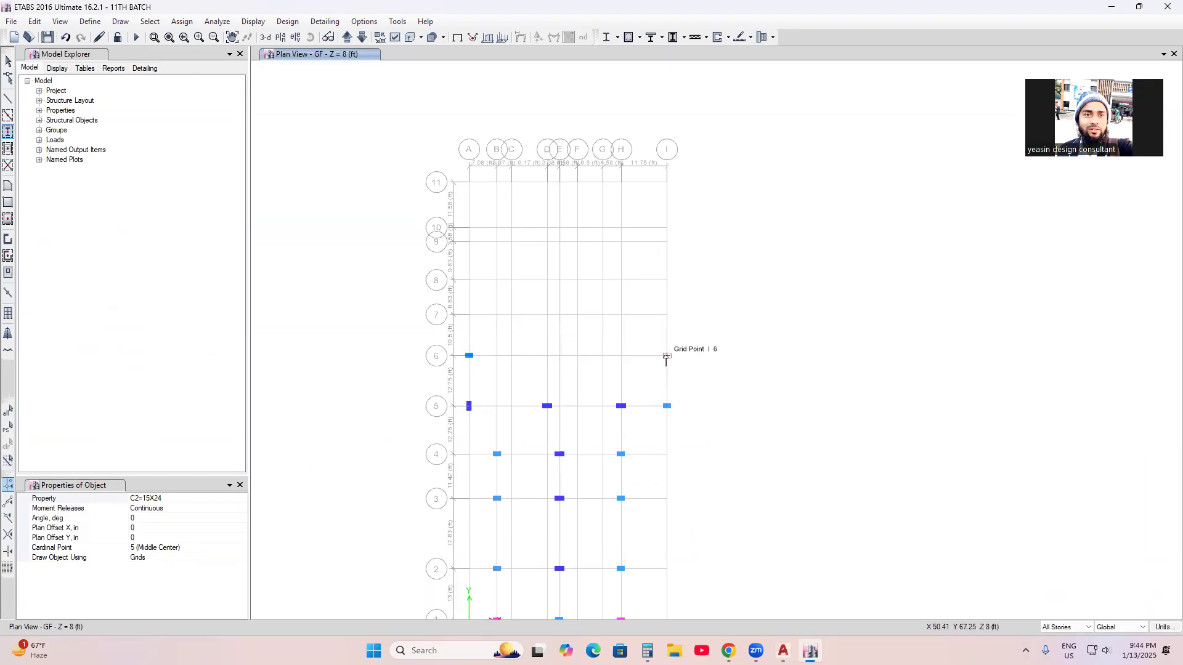
Step: Switch the section to C3=15X30 and draw columns at D6 and H6
left_click(176, 498)
left_click(243, 500)
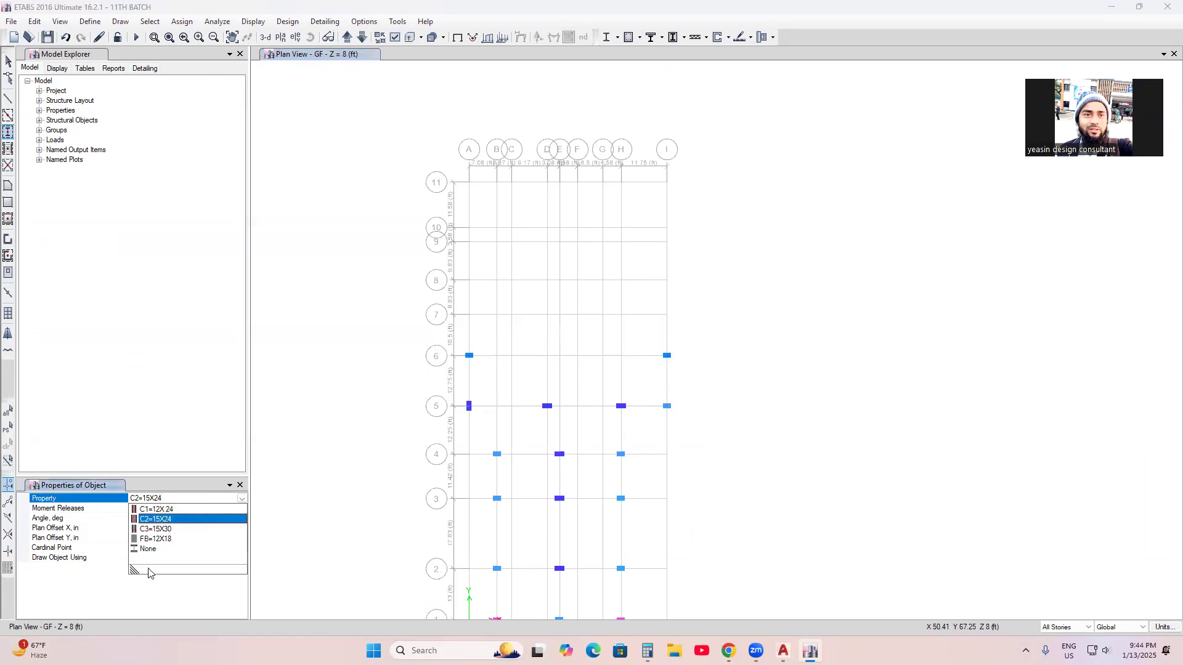
left_click(159, 530)
left_click(547, 356)
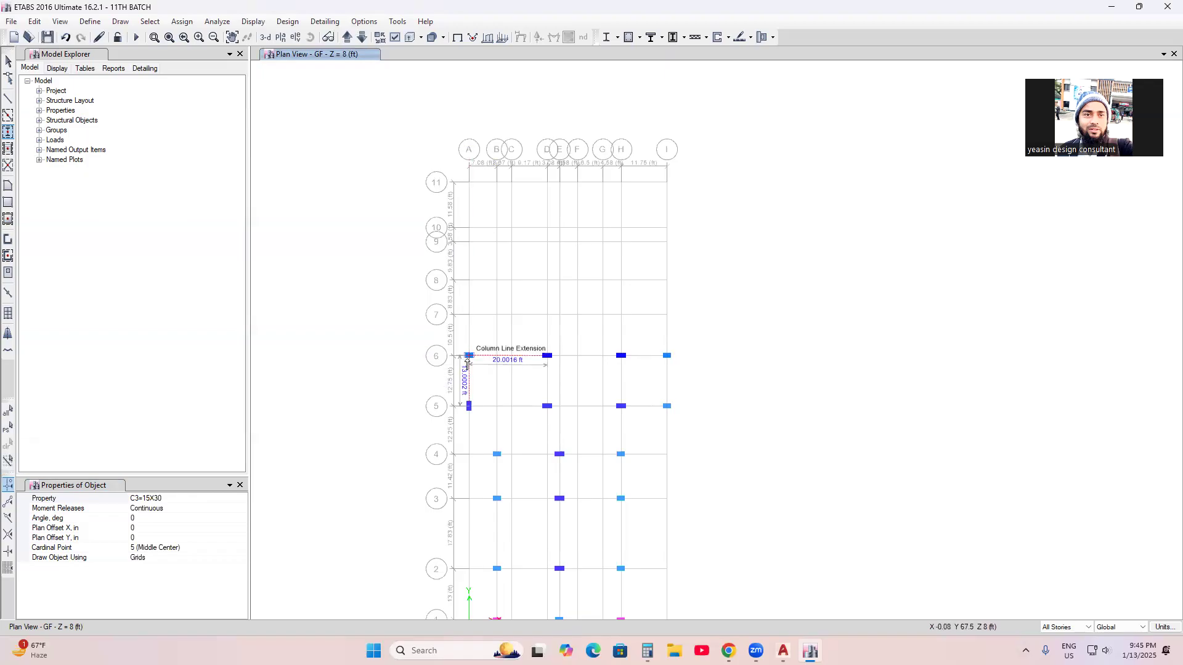
Step: Check grid row 7 on the AutoCAD column plan, and draw a C3=15X30 column at D7 in ETABS
mouse_move(783, 651)
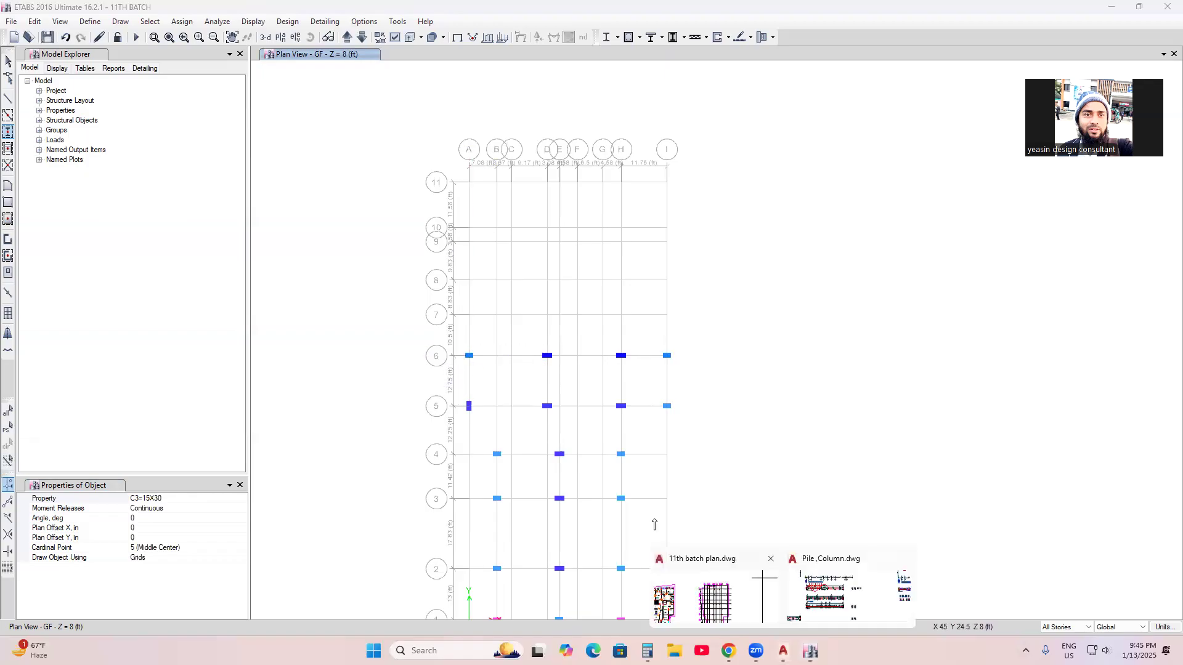
left_click(715, 592)
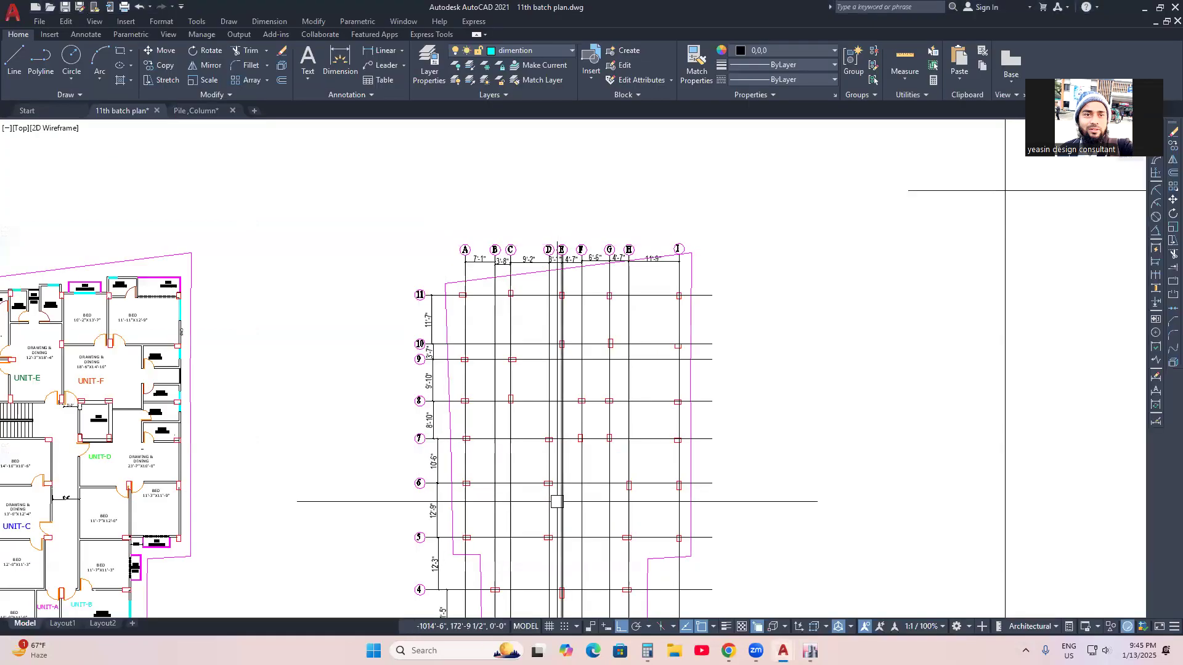
mouse_move(582, 457)
middle_mouse_down()
mouse_move(579, 477)
mouse_move(552, 476)
mouse_move(547, 492)
middle_mouse_up()
middle_click_drag(453, 496, 454, 500)
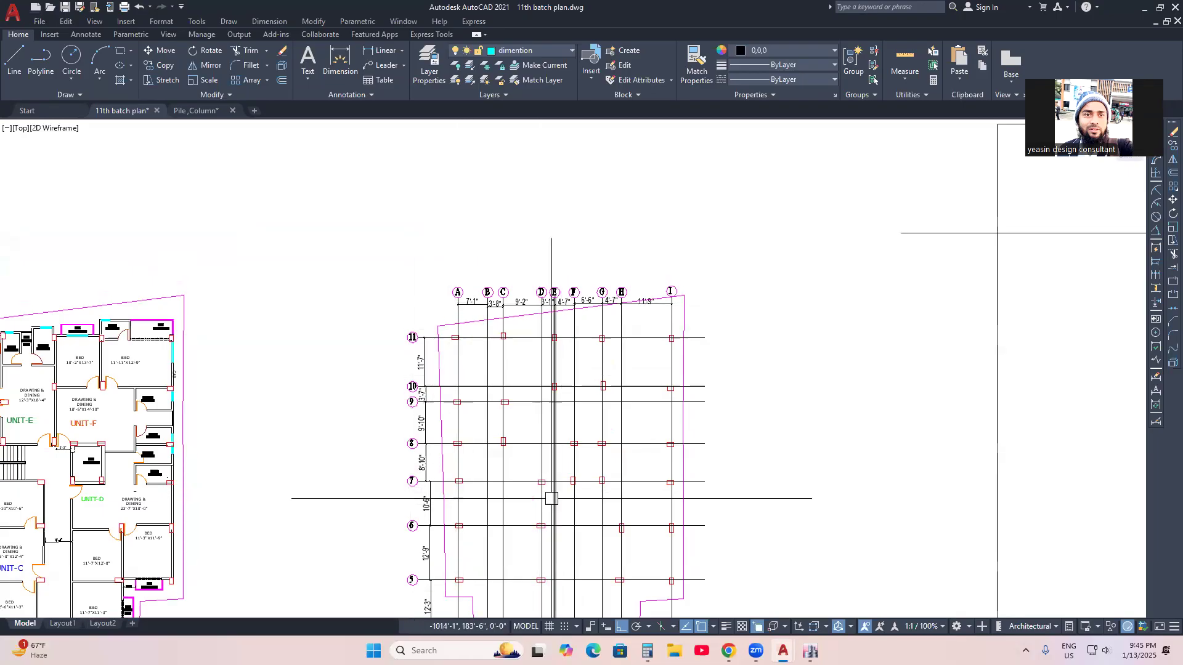
left_click(785, 646)
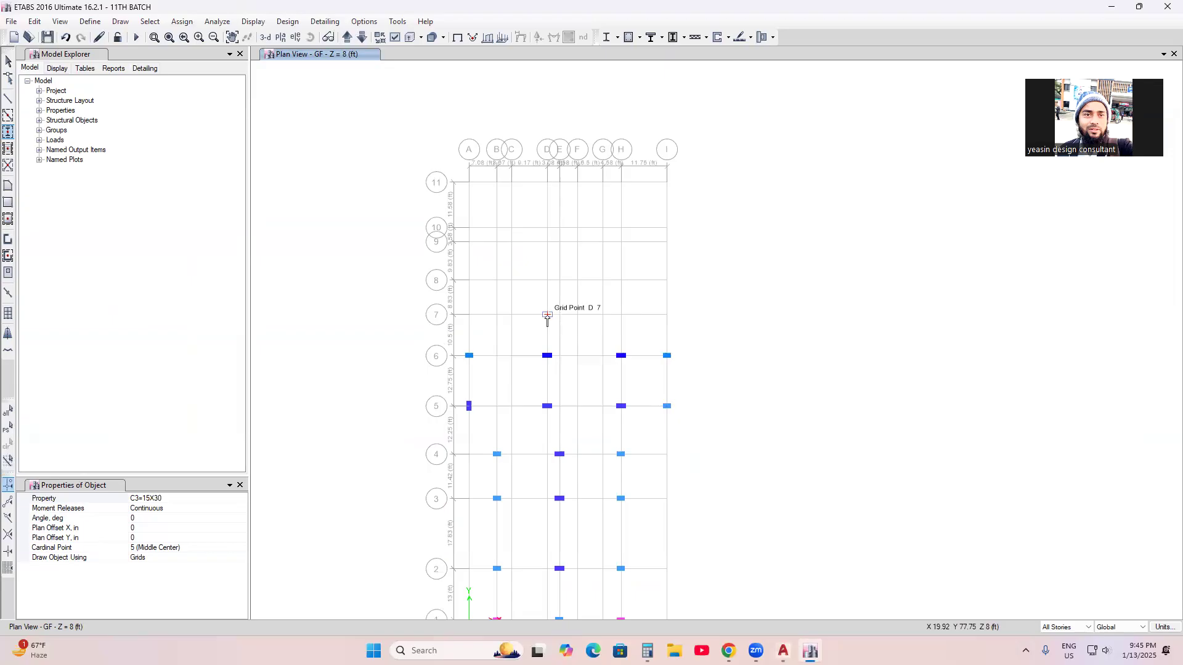
Step: Switch the section to C2=15X24 and draw a column at A7
left_click(176, 499)
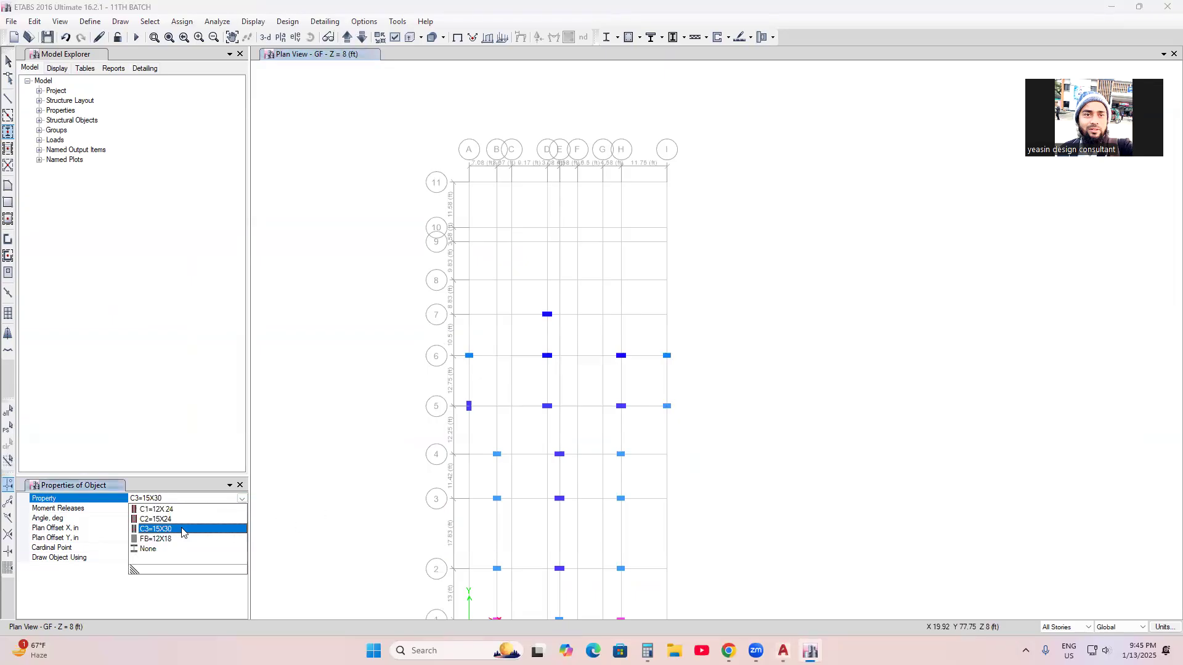
left_click(162, 519)
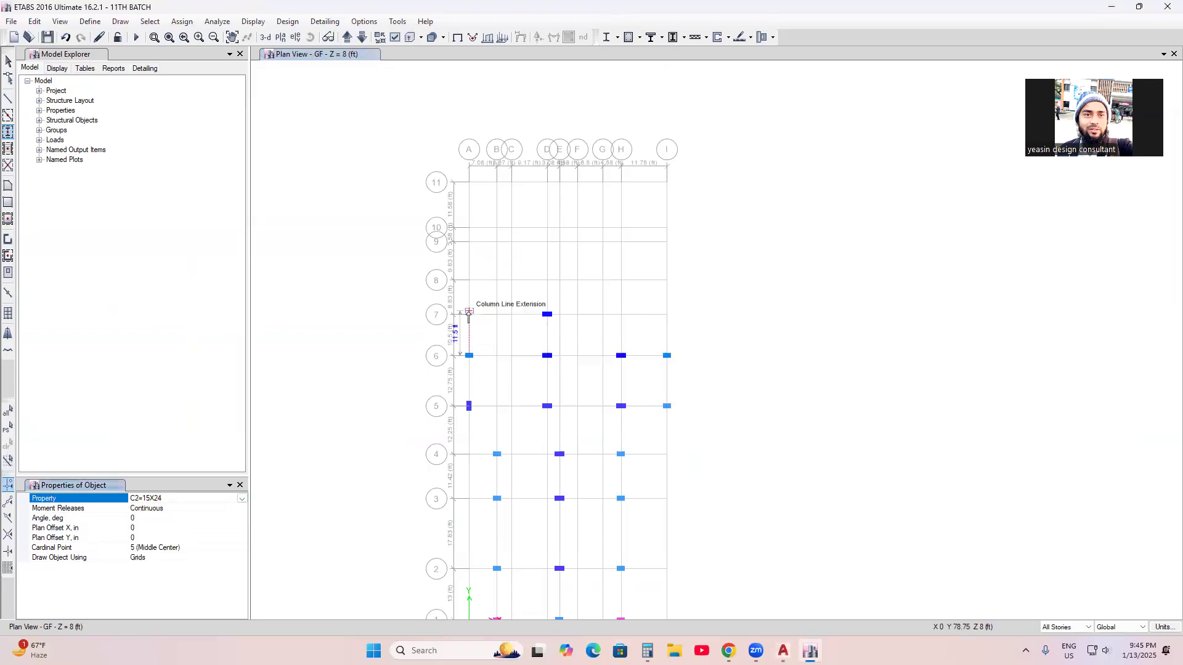
left_click(469, 315)
middle_click_drag(624, 318, 626, 353)
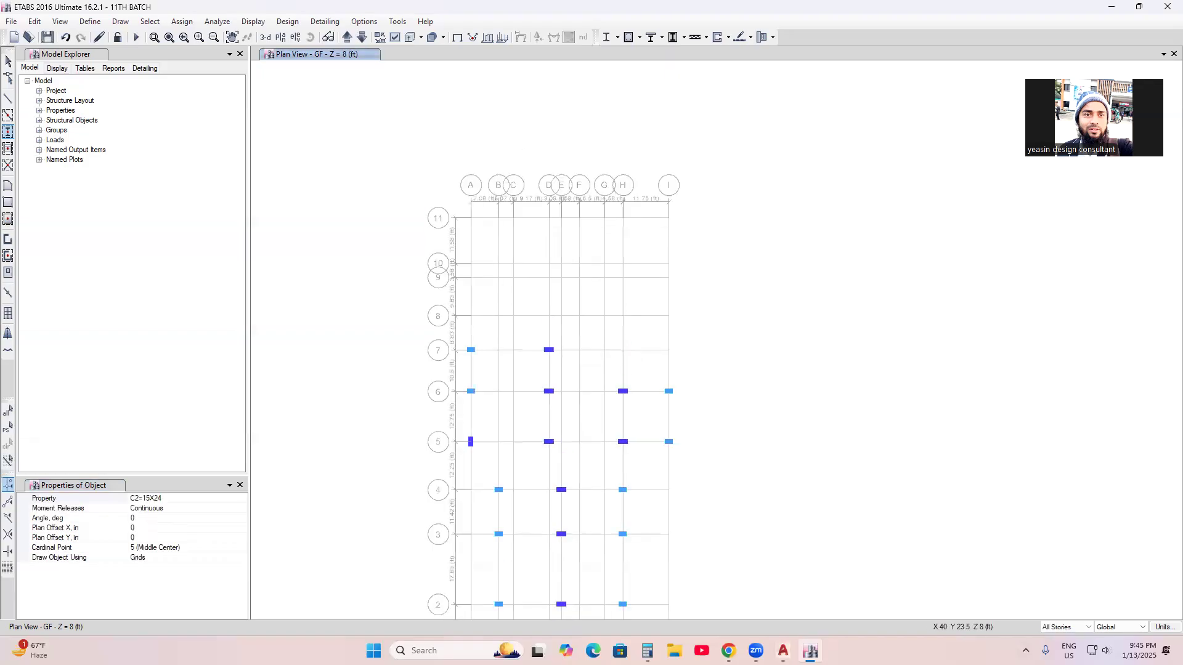
Step: Check the orientation of the row 7 columns on grid lines F and G in the AutoCAD plan, and return to ETABS
mouse_move(784, 651)
left_click(726, 569)
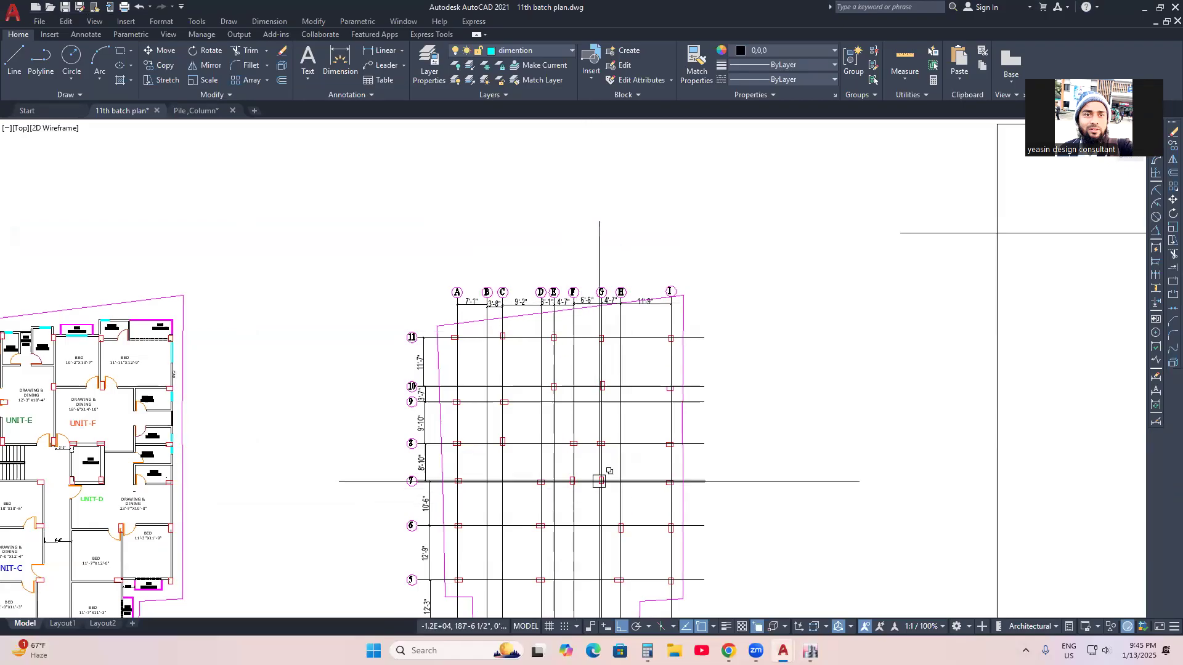
scroll(602, 481, "up", 2)
mouse_move(780, 644)
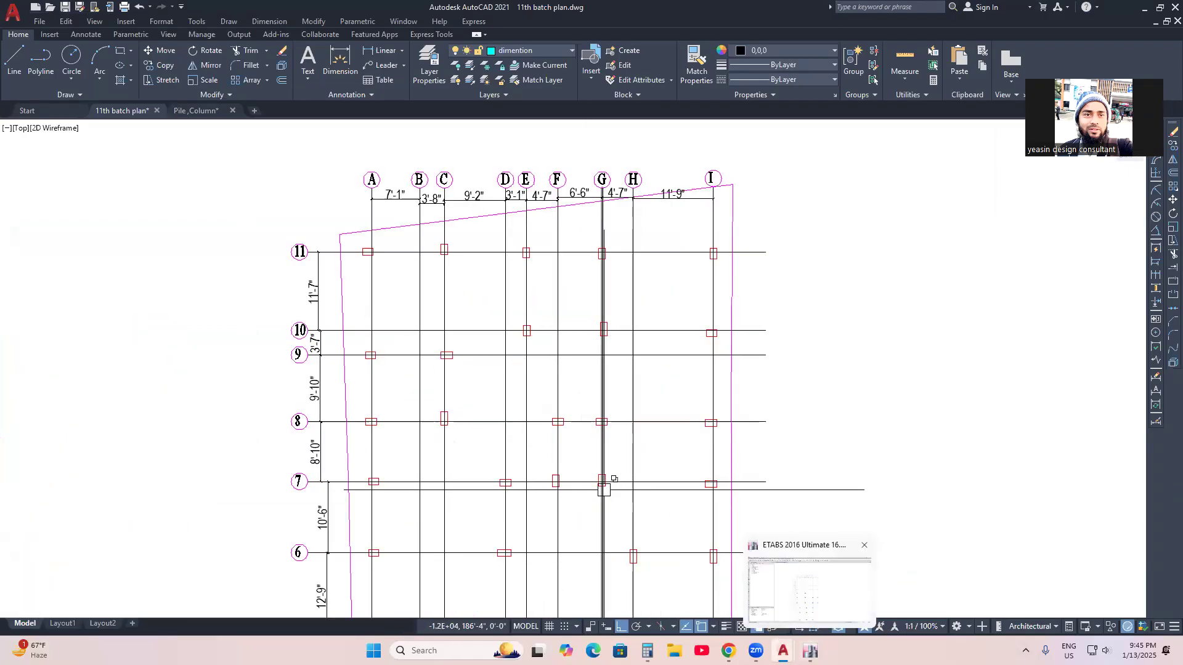
left_click(809, 650)
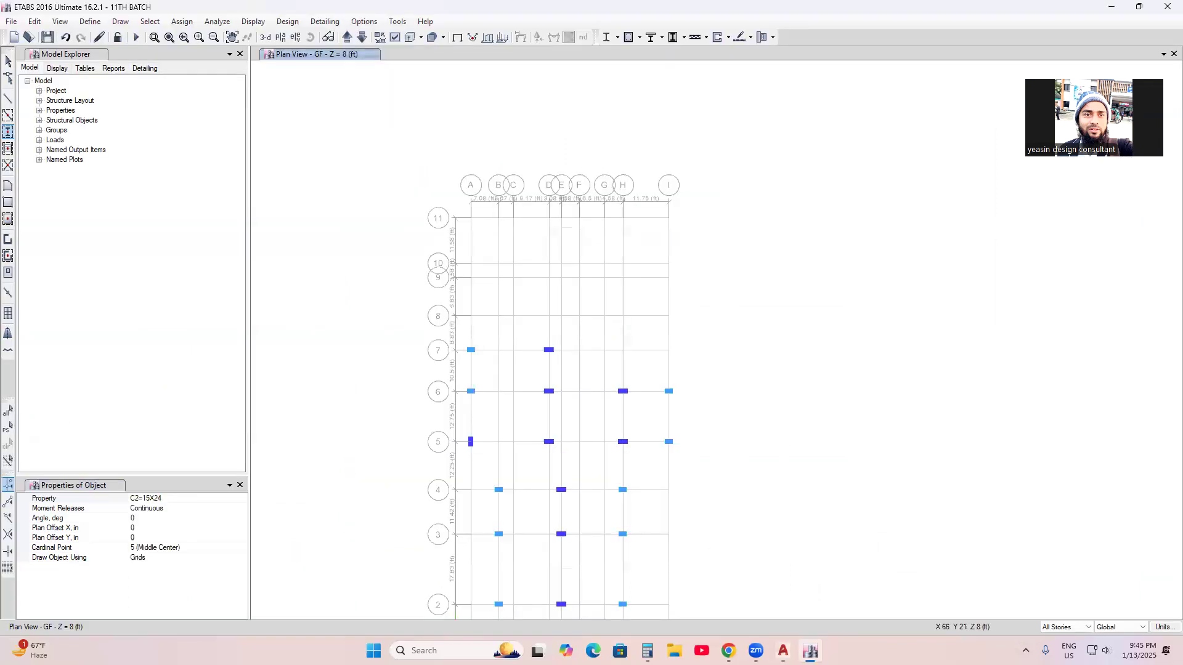
Step: Set the drawing angle to 90 degrees and draw C2=15X24 columns at F7 and G7, checking G7 against the AutoCAD plan
left_click(143, 519)
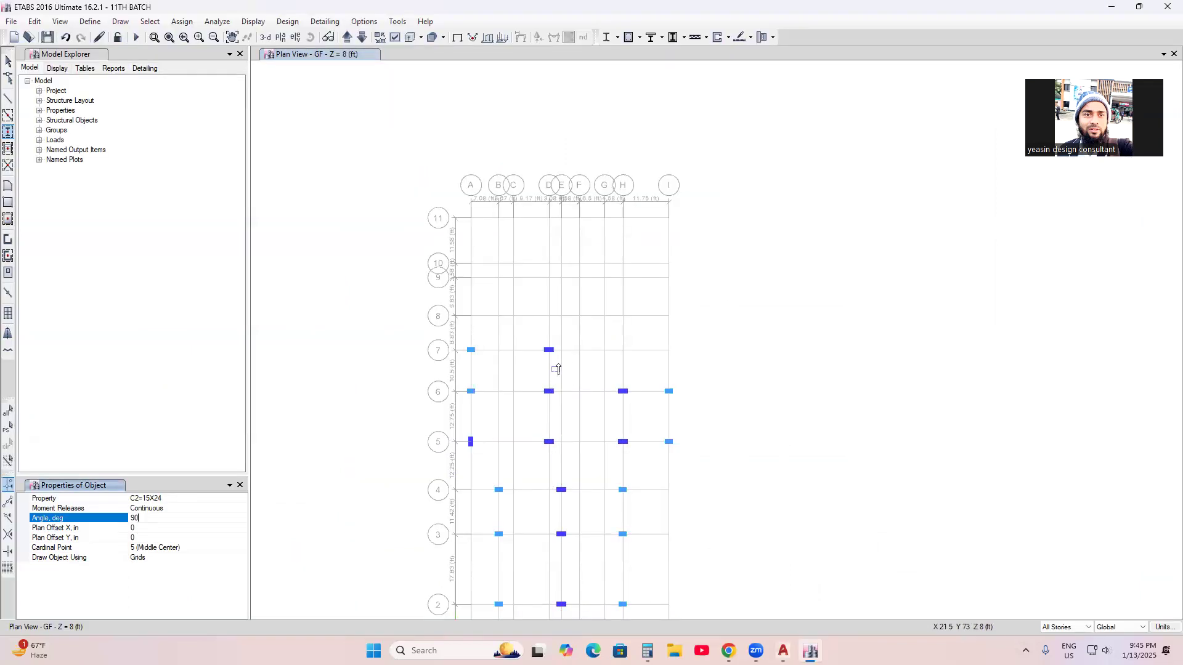
middle_click_drag(574, 351, 574, 374)
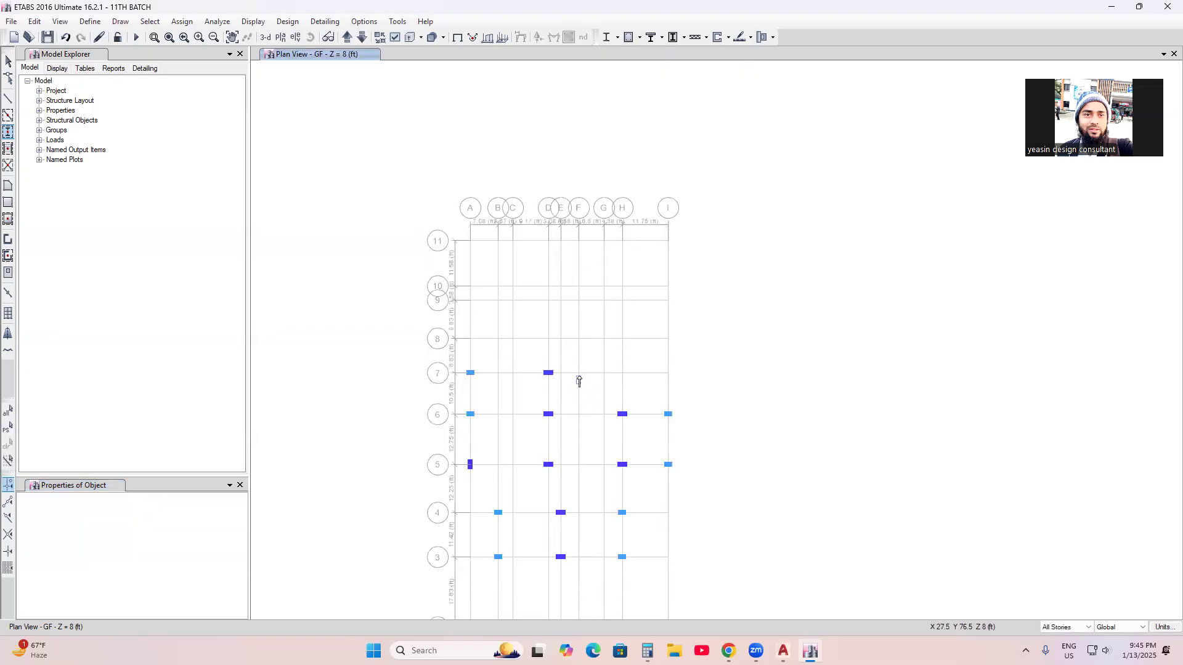
left_click(578, 373)
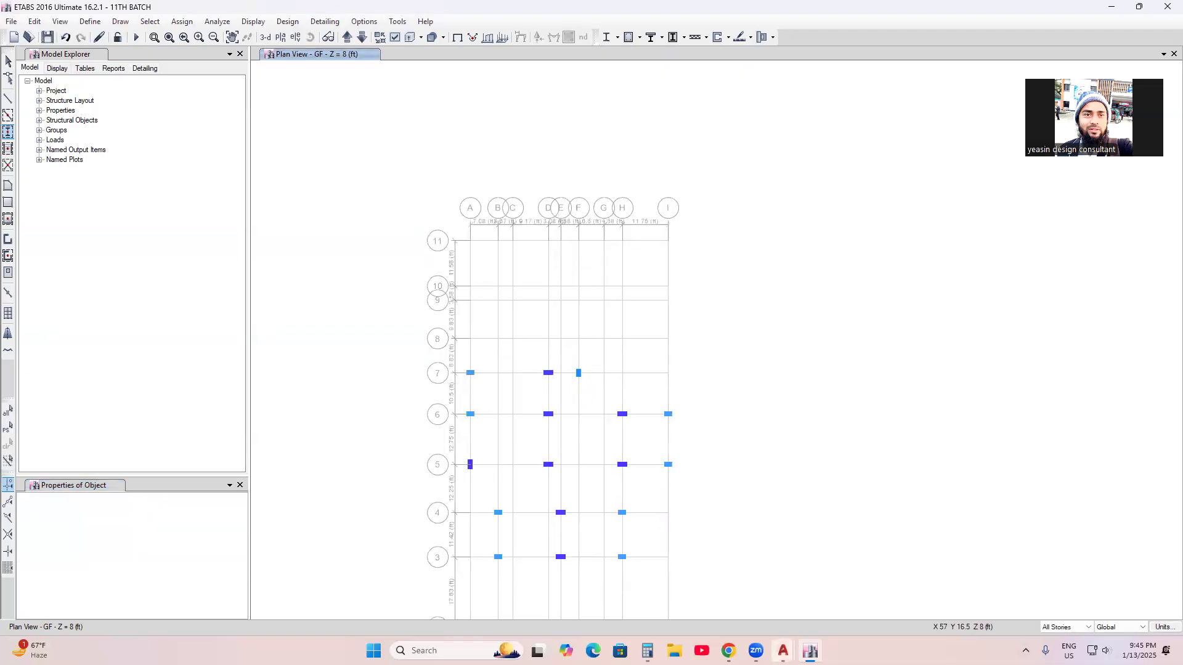
left_click(721, 586)
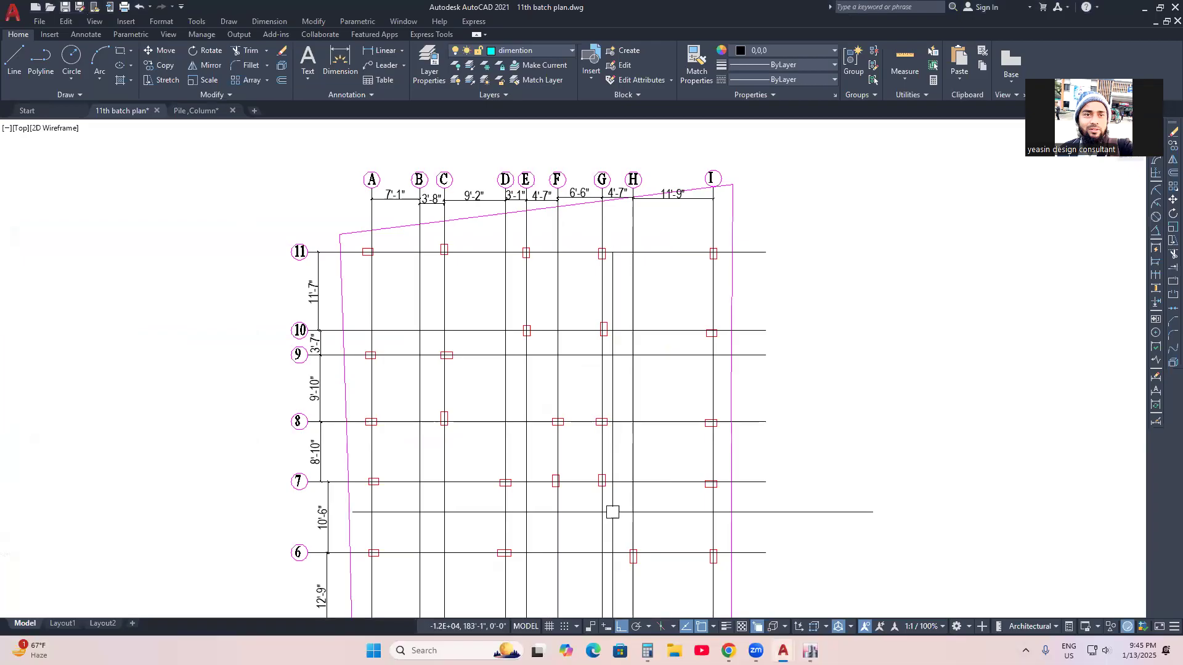
left_click(810, 650)
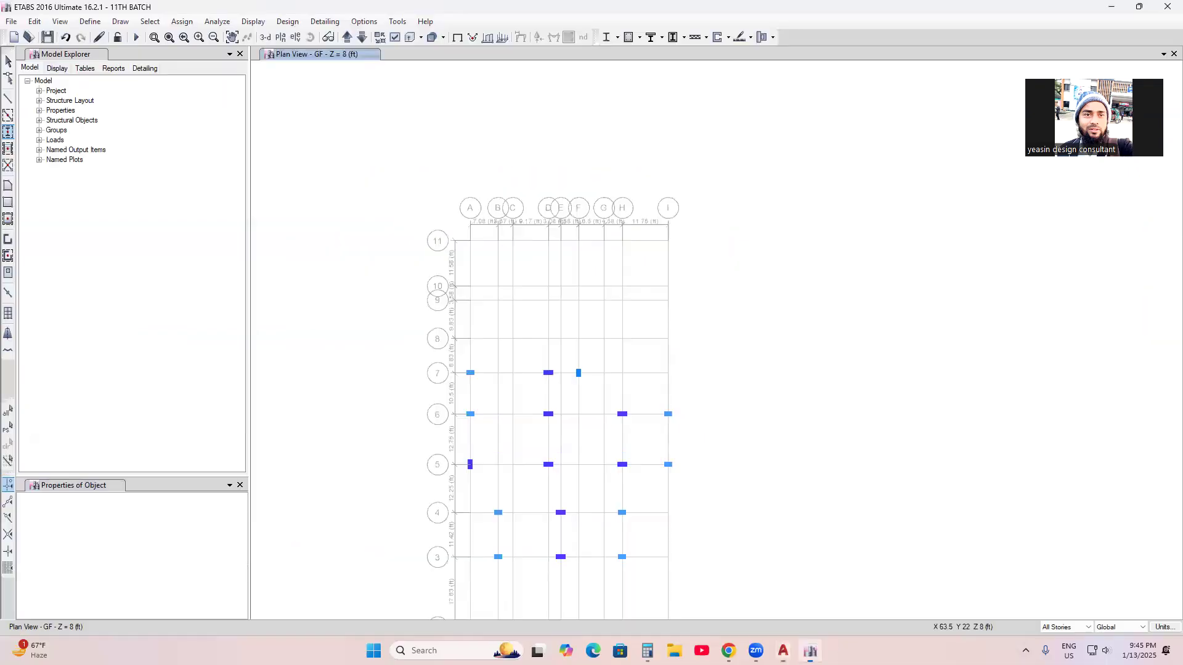
left_click(604, 373)
middle_click_drag(459, 517, 460, 533)
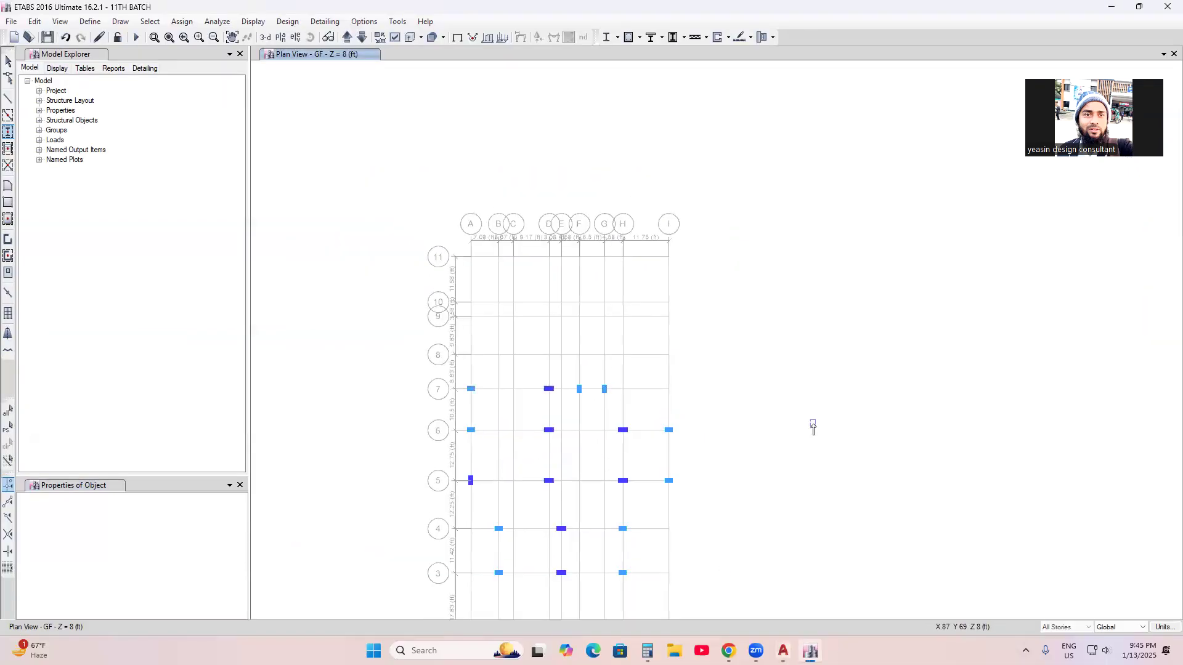
Step: Leave column drawing and inspect the columns through all stories in a rotated 3-D view
key("Escape")
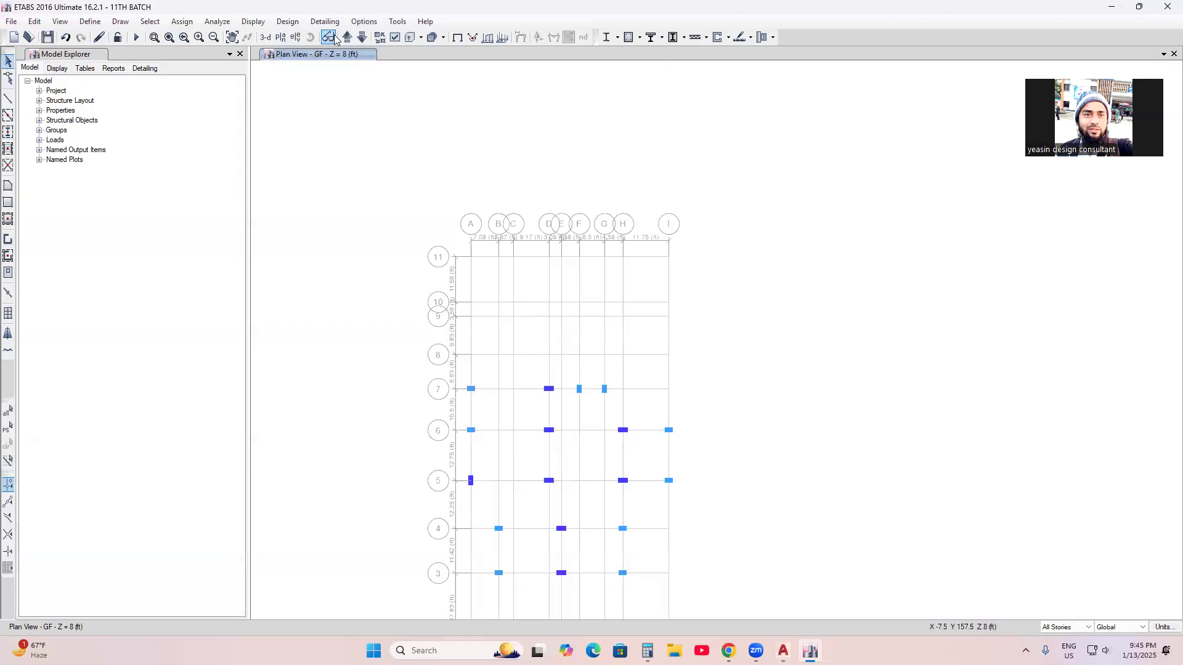
left_click(267, 39)
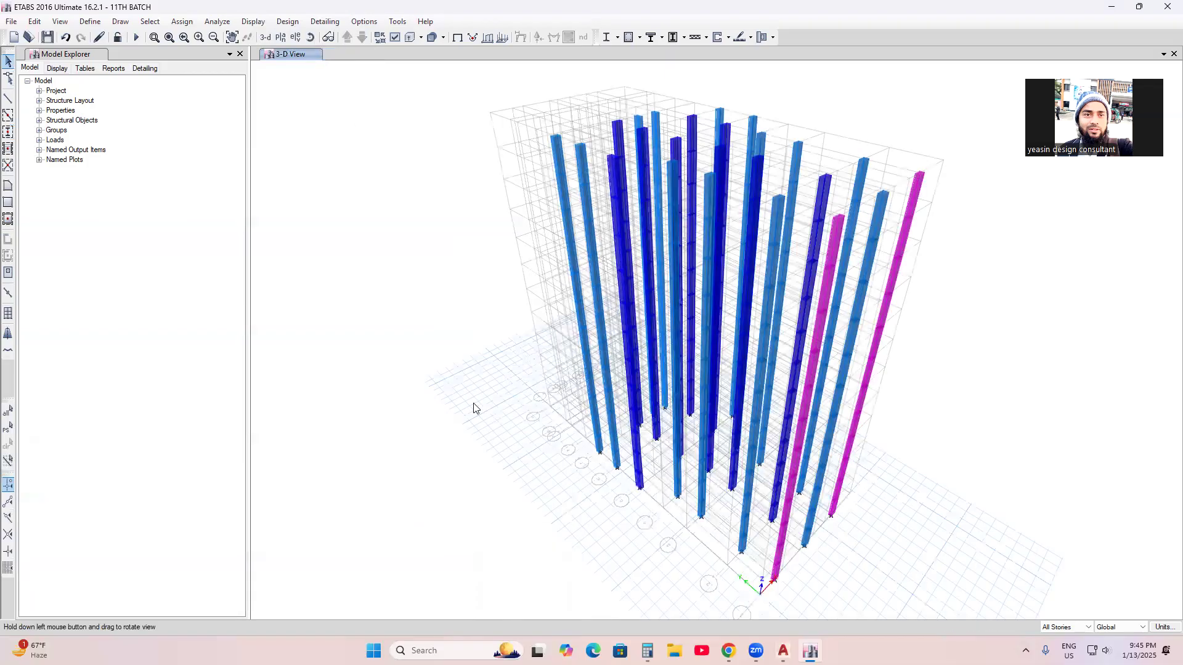
left_click_drag(475, 408, 568, 341)
left_click_drag(412, 354, 490, 364)
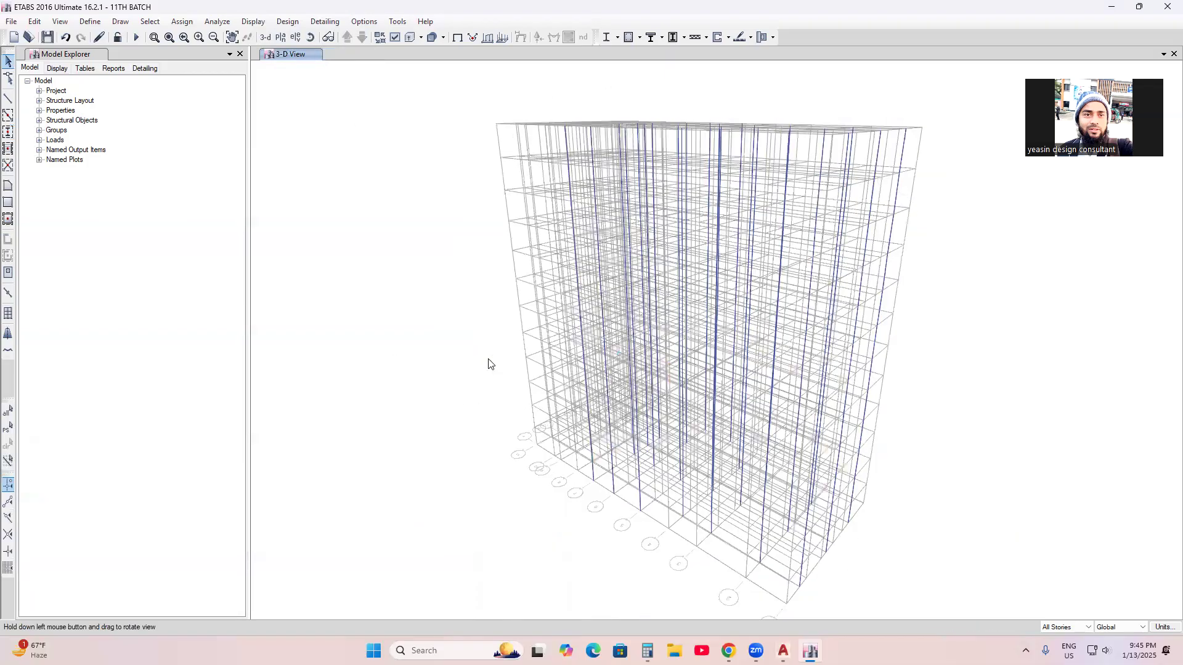